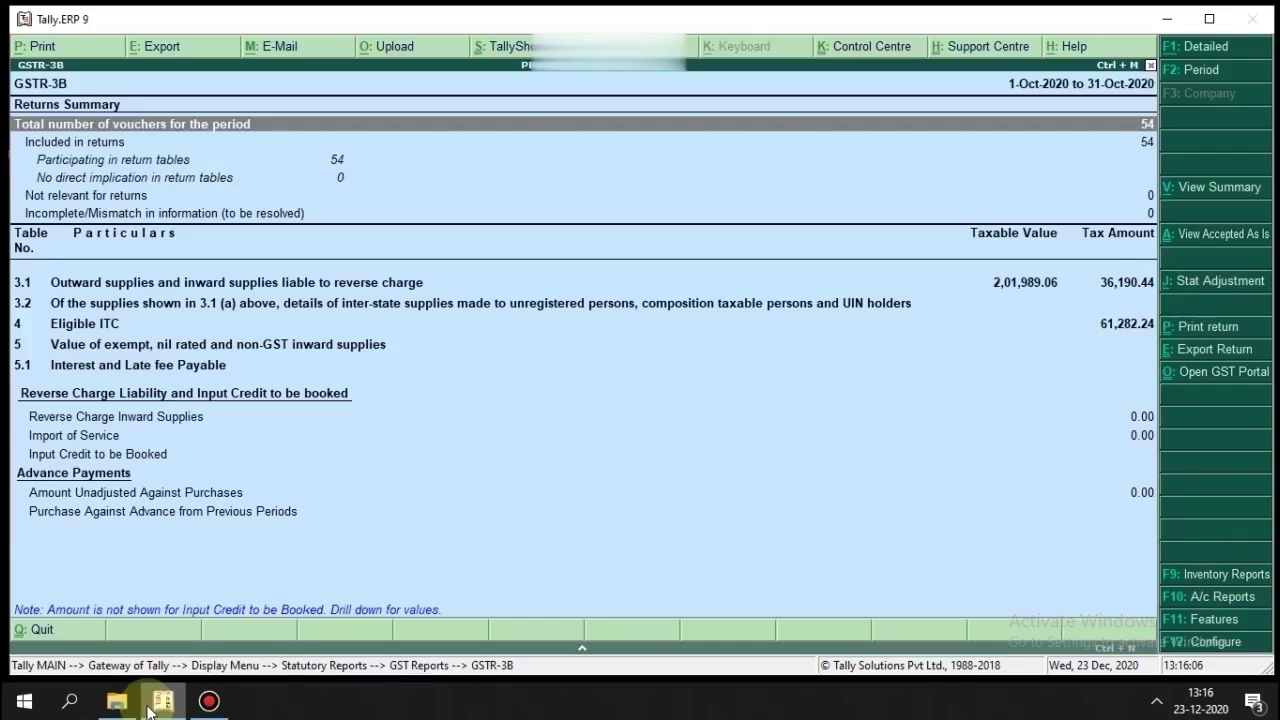
Step: Examine the numbered return tables of the October 2020 GSTR-3B report, including outward supplies and Eligible ITC
mouse_move(148, 708)
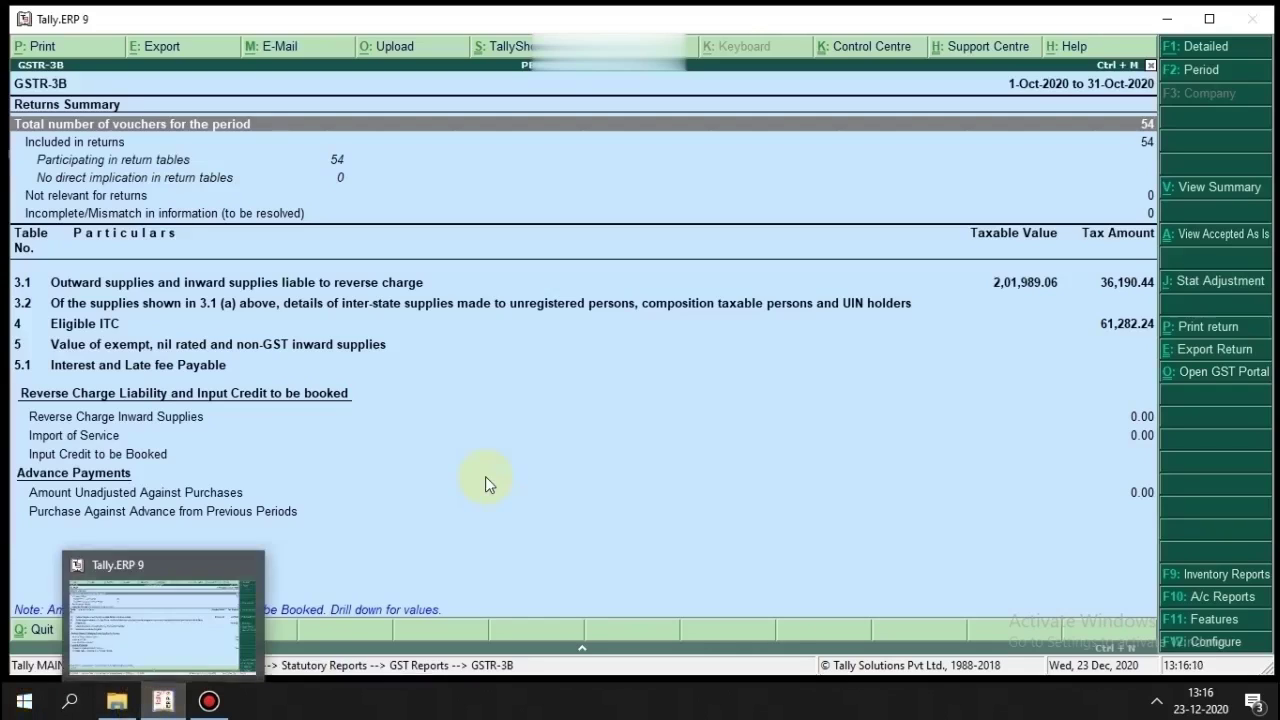
click(375, 282)
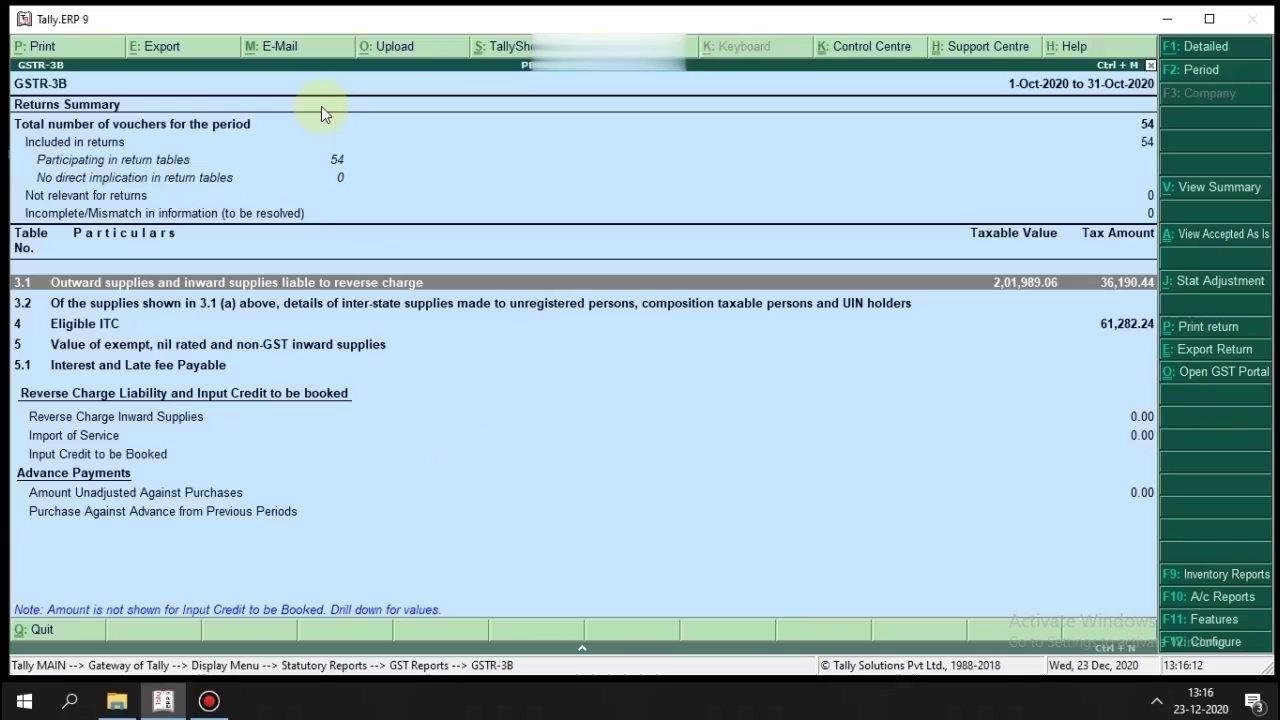
key(Up)
key(Down)
key(Down)
key(Down)
key(Down)
key(Down)
key(Down)
key(Down)
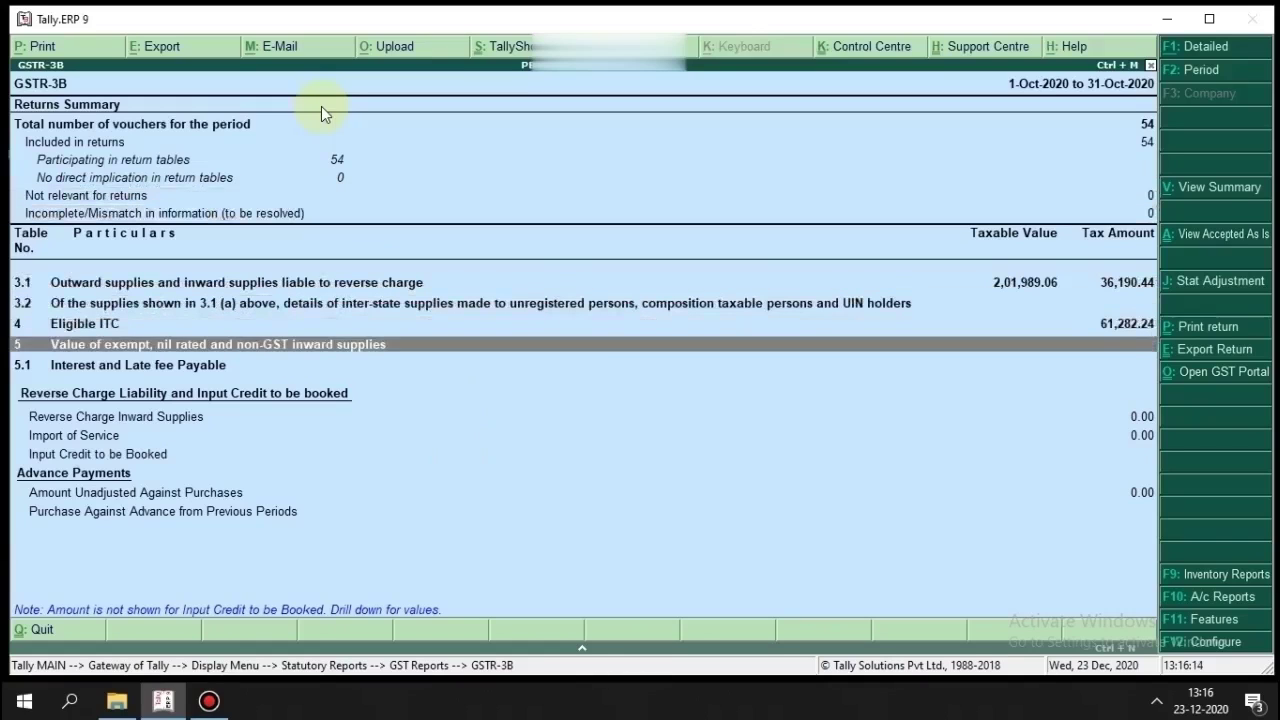
key(Up)
key(Up)
key(Up)
key(Up)
key(Up)
key(Up)
key(Down)
key(Down)
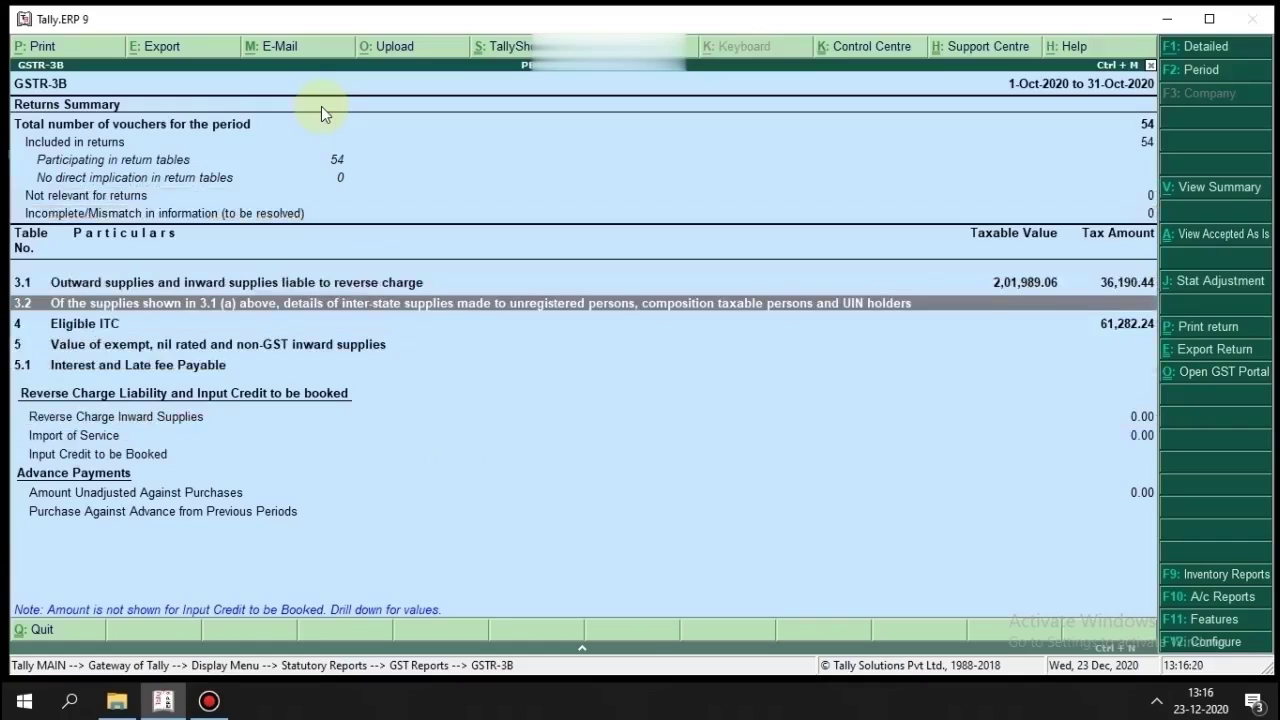
key(Up)
key(Up)
key(Up)
key(Down)
key(Down)
key(Down)
key(Down)
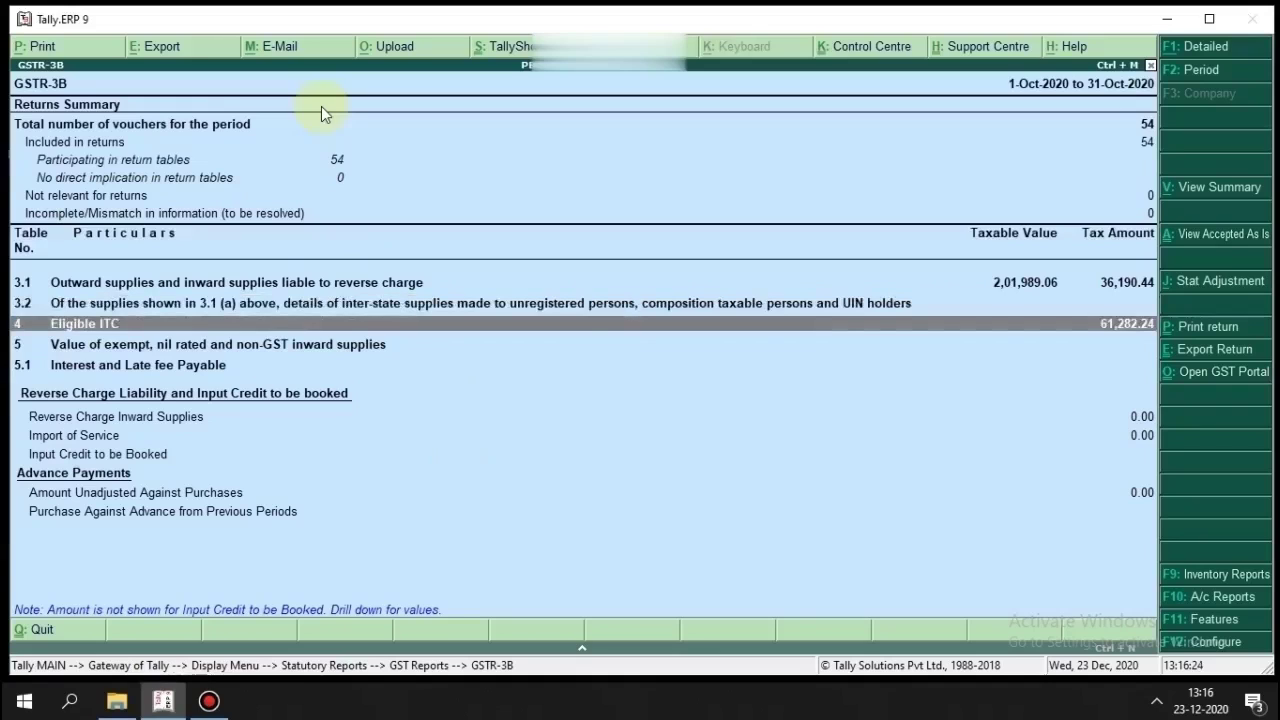
Step: Examine the Returns Summary rows, from the total number of vouchers down to incomplete or mismatched information
key(Up)
key(Up)
key(Up)
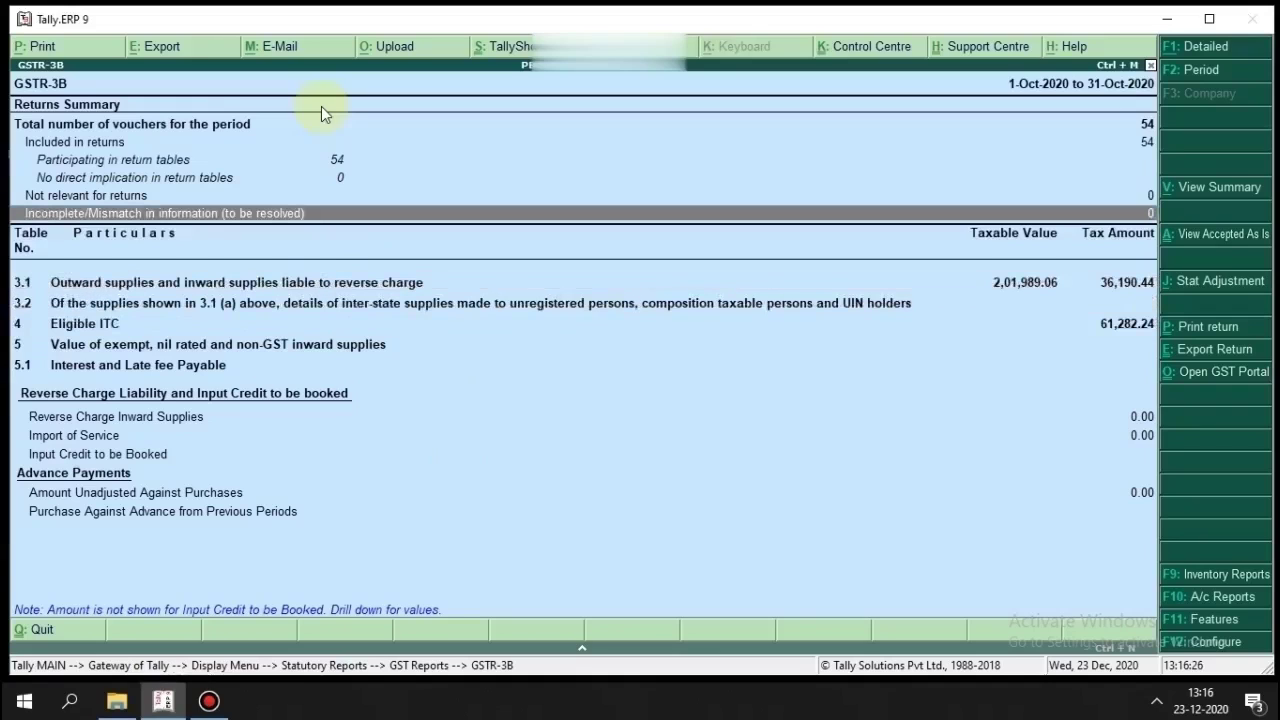
key(Up)
key(Up)
key(Up)
key(Up)
key(Down)
key(Up)
key(Down)
key(Down)
key(Up)
key(Up)
key(Up)
key(Down)
key(Down)
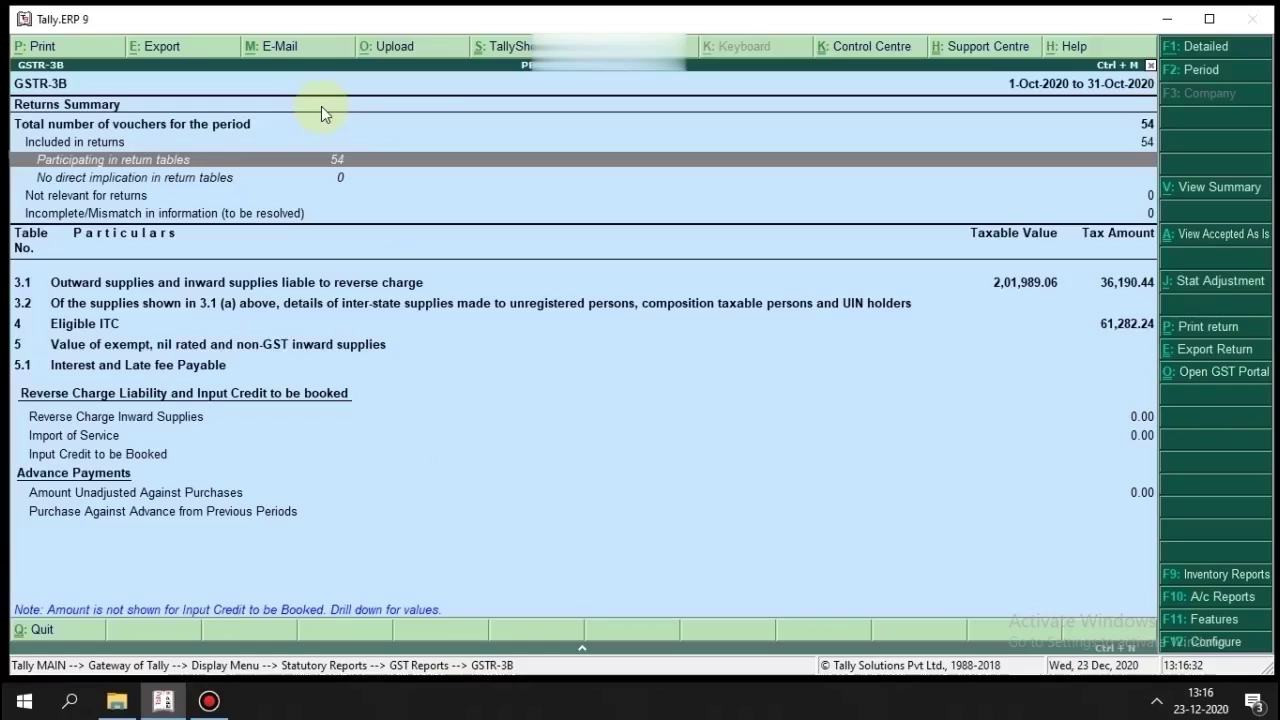
key(Down)
key(Up)
key(Up)
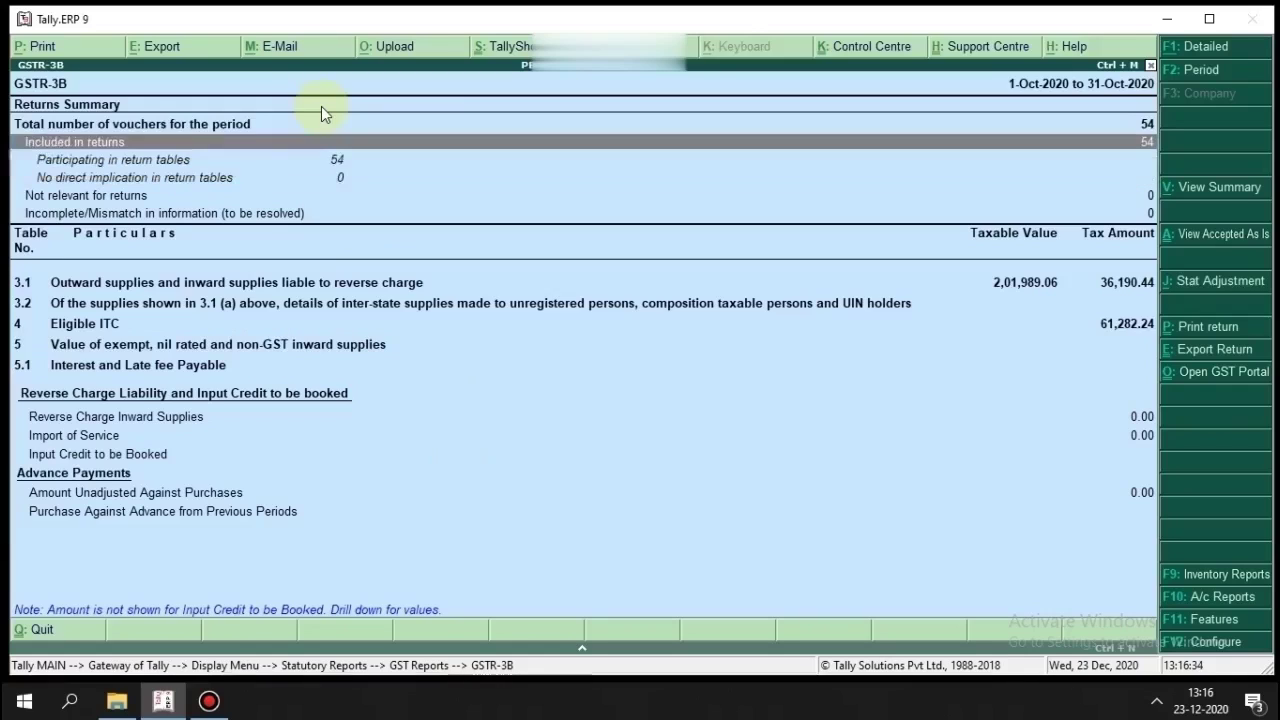
key(Down)
key(Down)
key(Down)
key(Down)
key(Up)
key(Down)
key(Up)
key(Down)
key(Up)
key(Down)
key(Up)
key(Down)
key(Up)
key(Down)
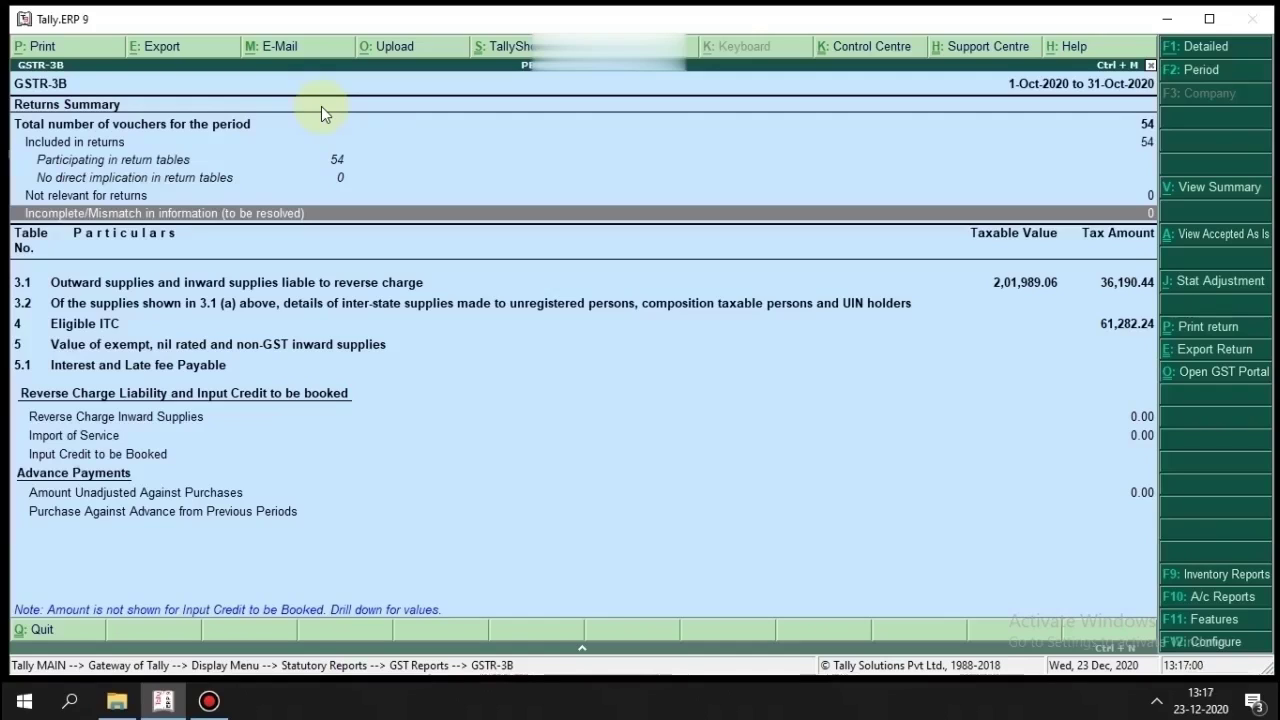
Step: Expand table 3.1, Outward supplies and inward supplies liable to reverse charge, into its sub-rows
key(Down)
key(Down)
key(Up)
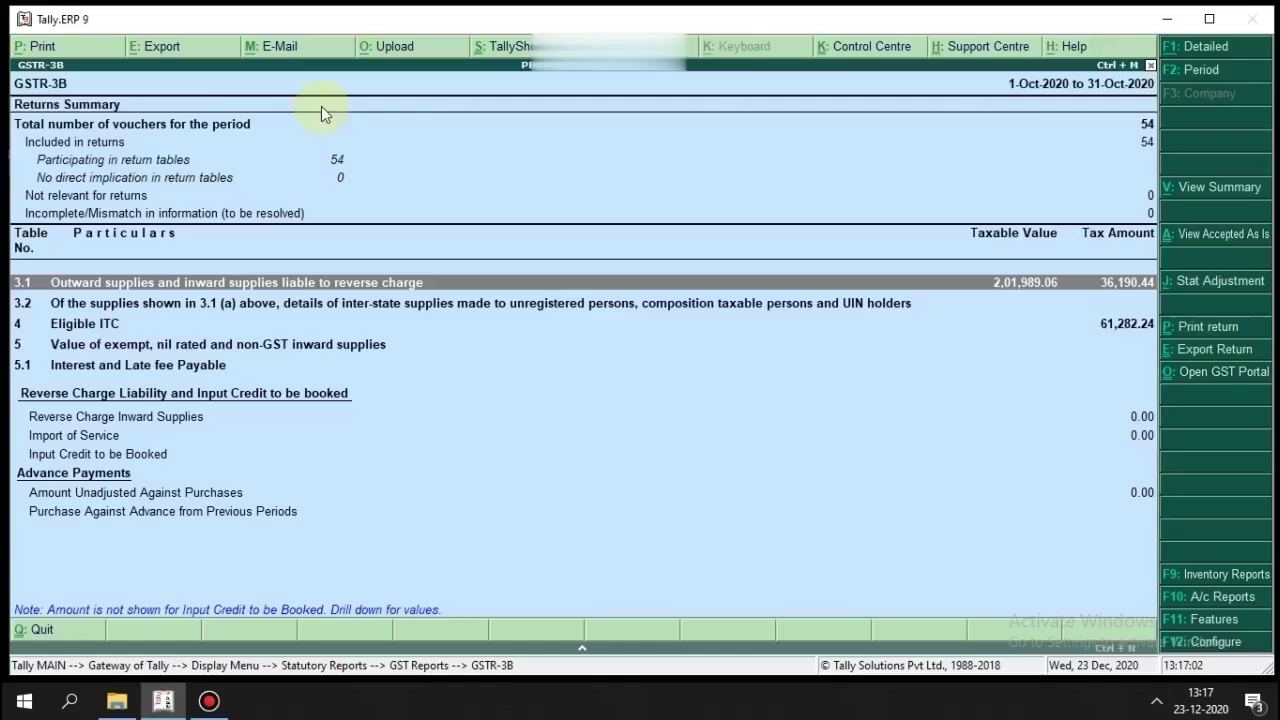
key(Down)
key(Up)
key(Down)
key(Up)
key(Down)
key(Up)
key(Return)
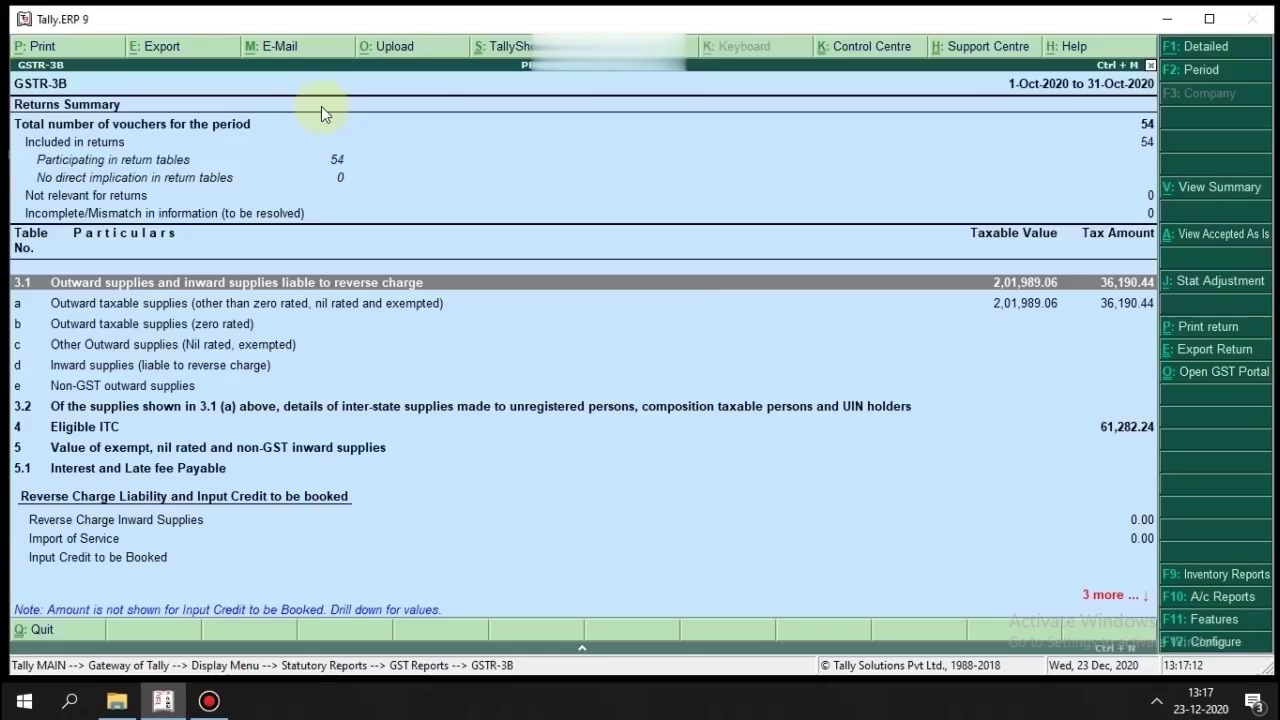
Step: Review the sales vouchers behind row 3.1 a, Outward taxable supplies, in their voucher register and return to the GSTR-3B report
key(Down)
key(Return)
key(Down)
key(Down)
key(Down)
key(Down)
key(Down)
key(Down)
key(Down)
key(Down)
key(Down)
key(Down)
key(Down)
key(Down)
key(Down)
key(Down)
key(Down)
key(Down)
key(Down)
key(Down)
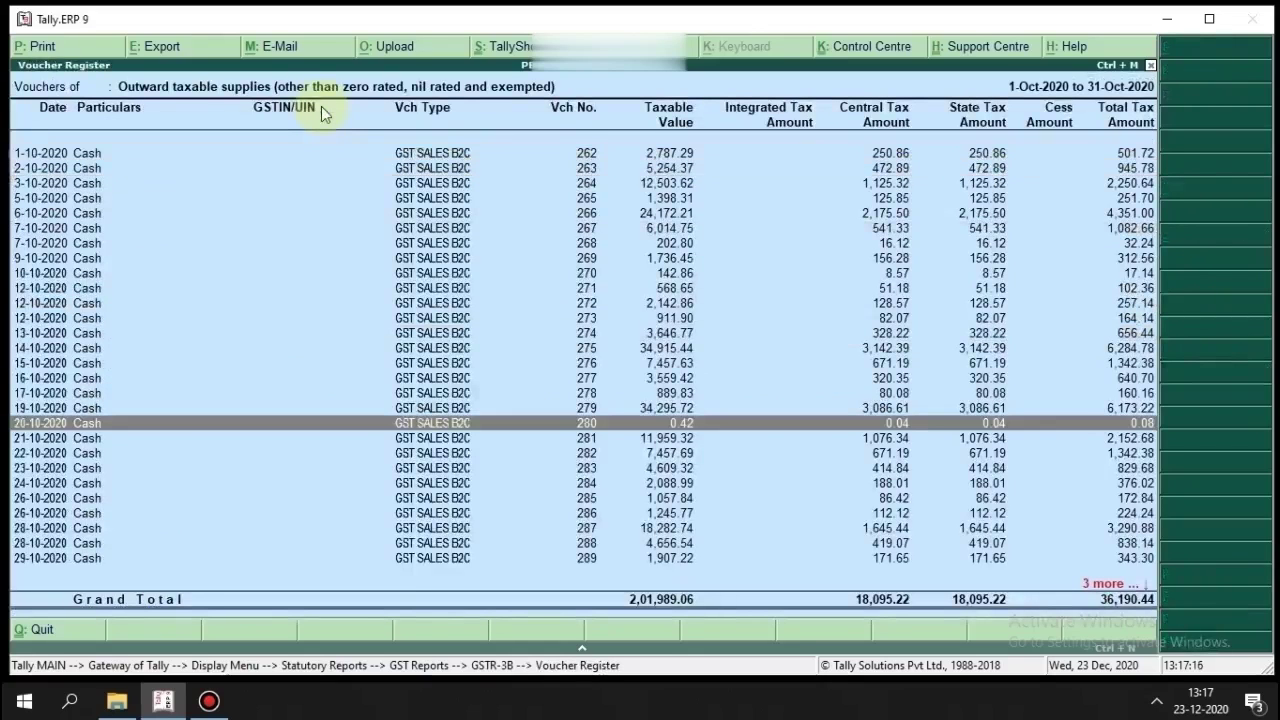
key(Escape)
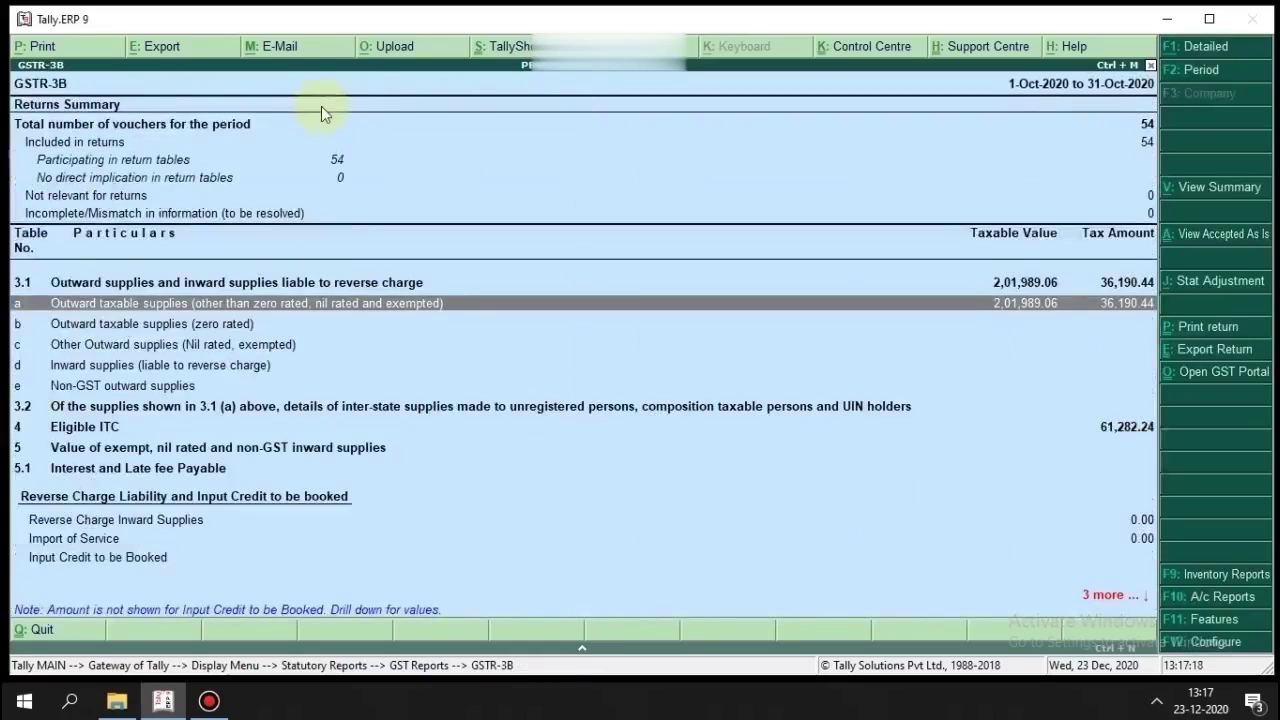
Step: Check the voucher register of outward taxable supplies once more, then go back to row 3.1 a in the report
key(Return)
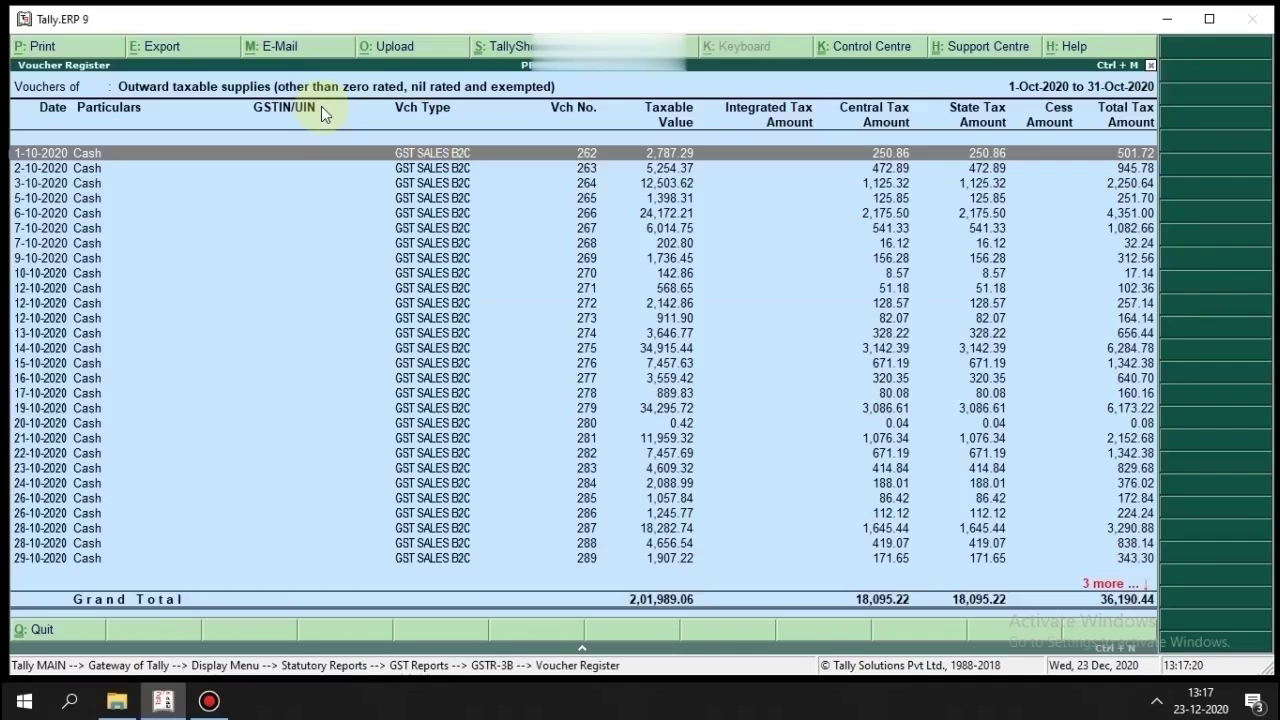
key(Escape)
key(Up)
key(Up)
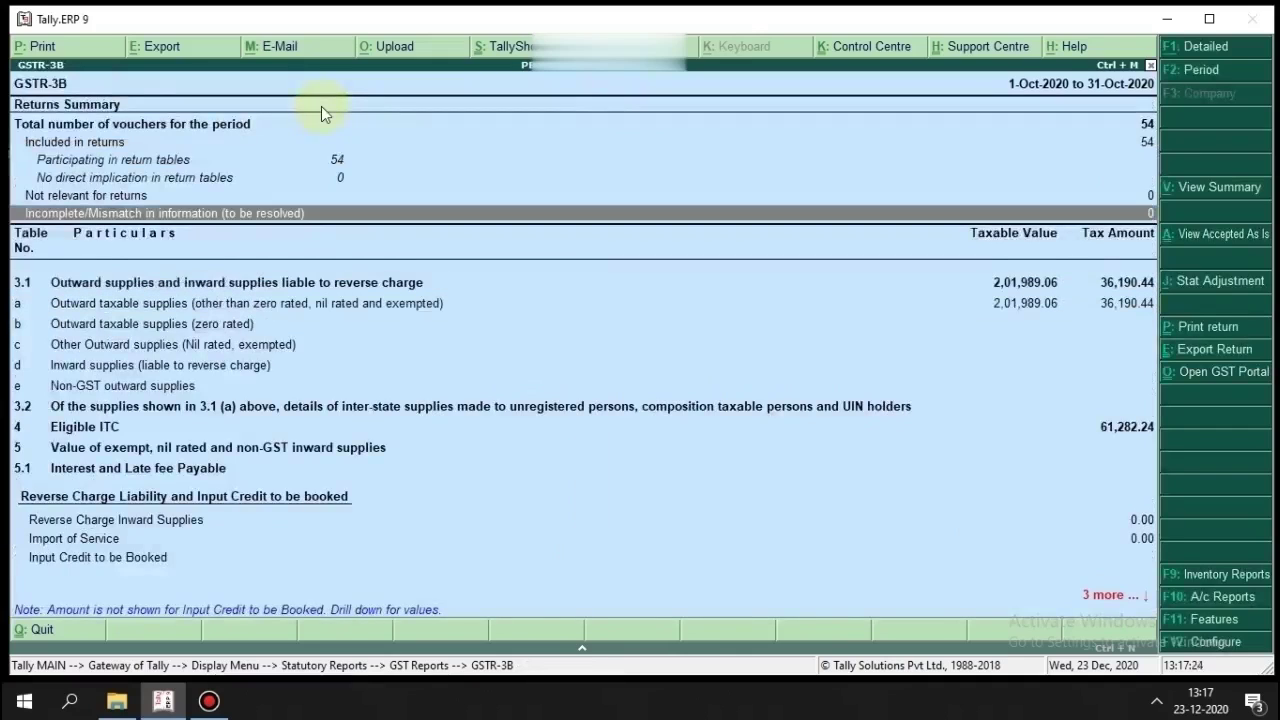
key(Down)
key(Down)
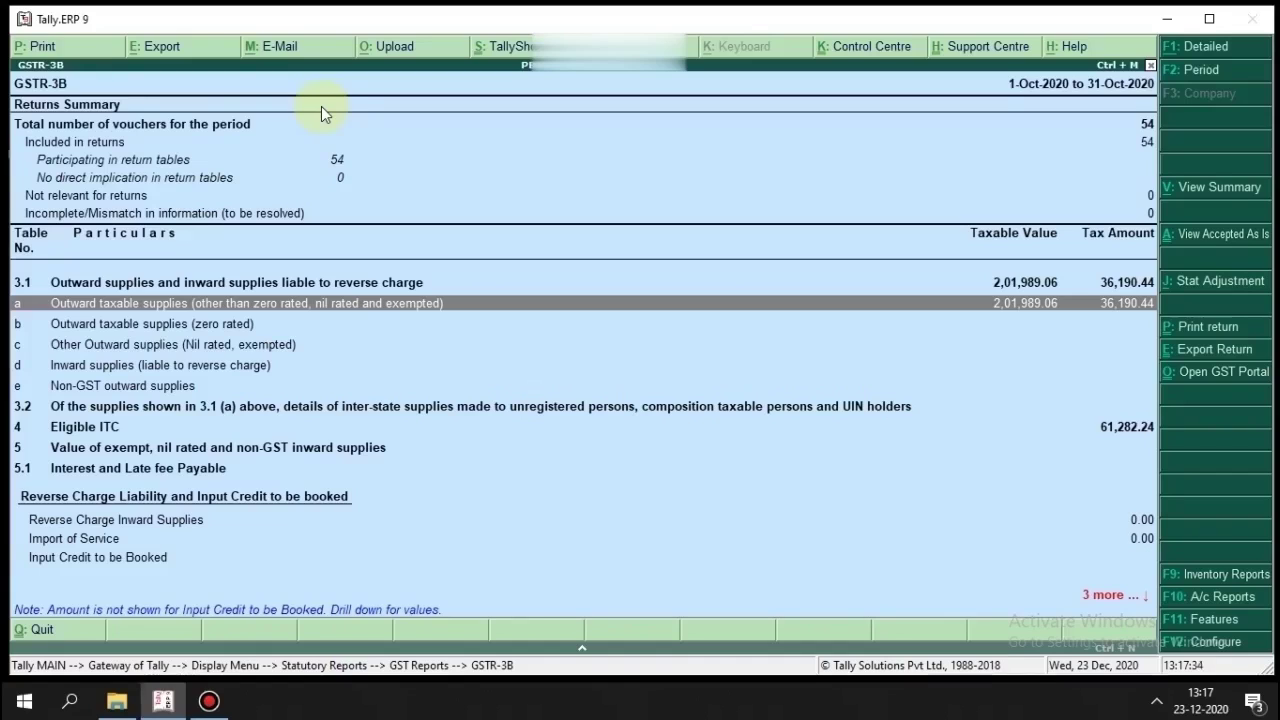
Step: Expand table 4, Eligible ITC, into its detailed sub-rows
key(Down)
key(Down)
key(Down)
key(Down)
key(Down)
key(Down)
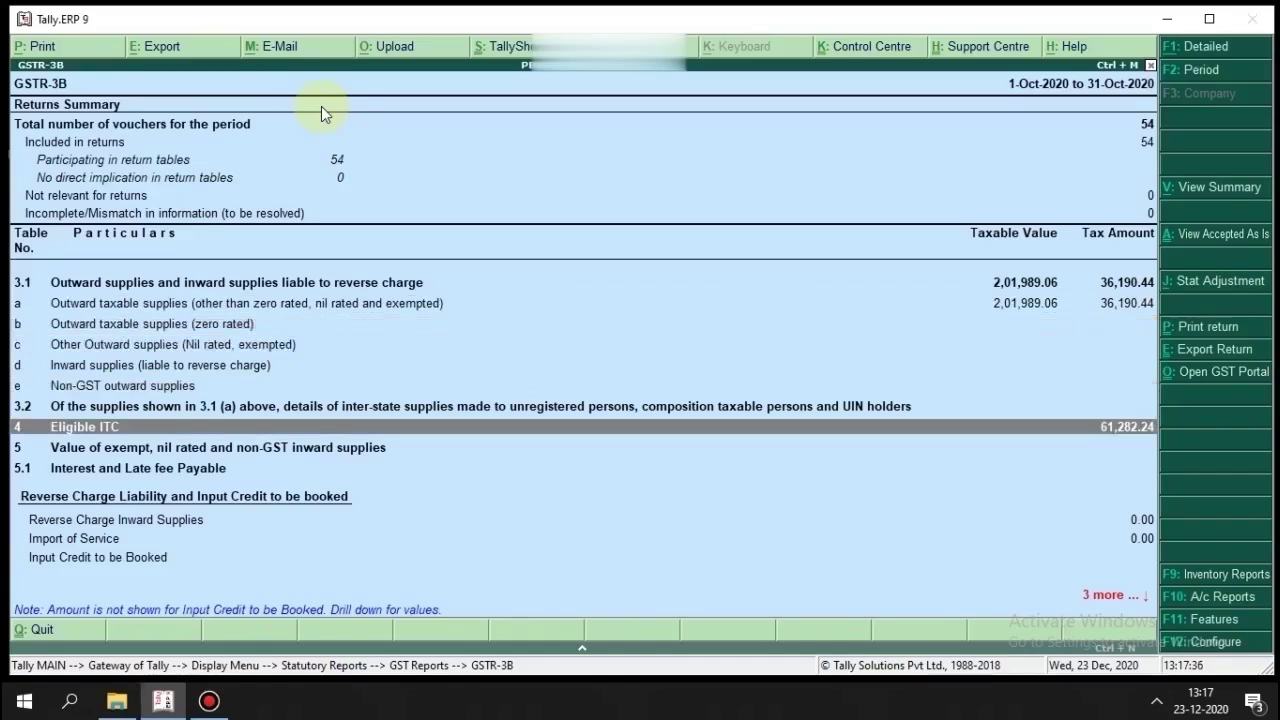
scroll(321, 106, down, 2)
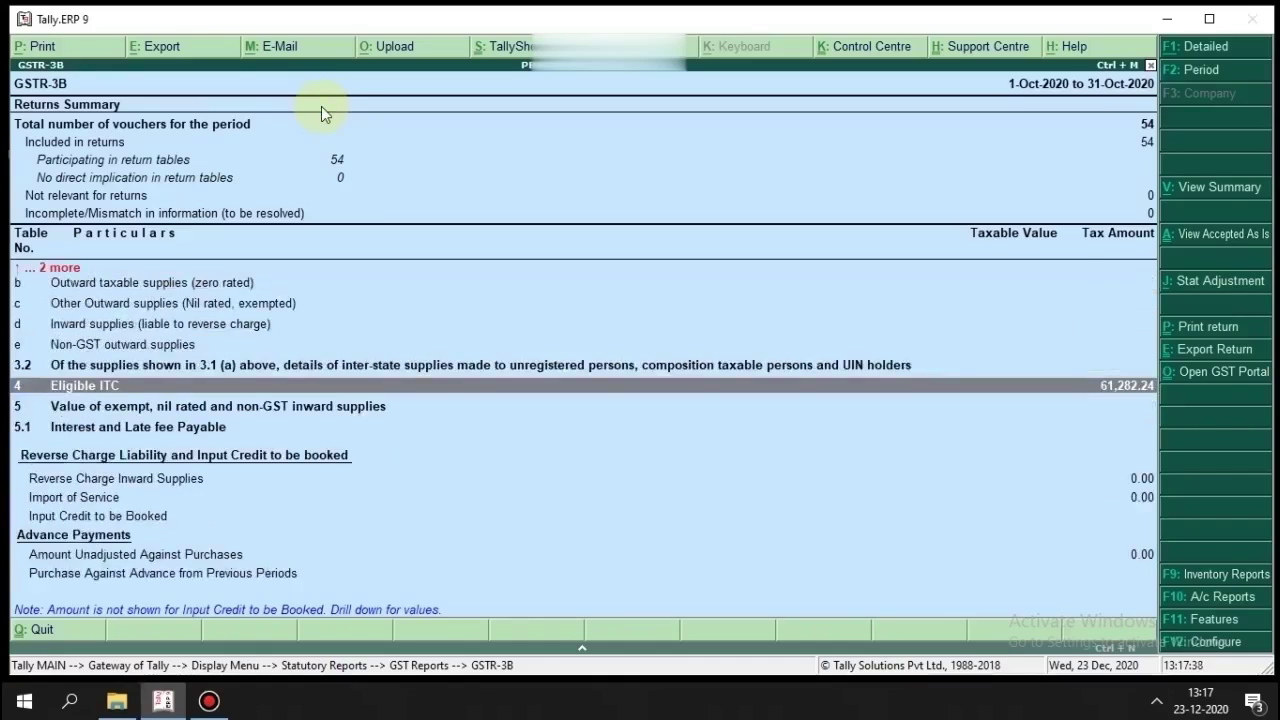
key(Return)
Step: Open the voucher register for row (5) All other ITC under ITC Available
key(Down)
key(Down)
key(Down)
key(Down)
key(Down)
key(Down)
key(Down)
key(Down)
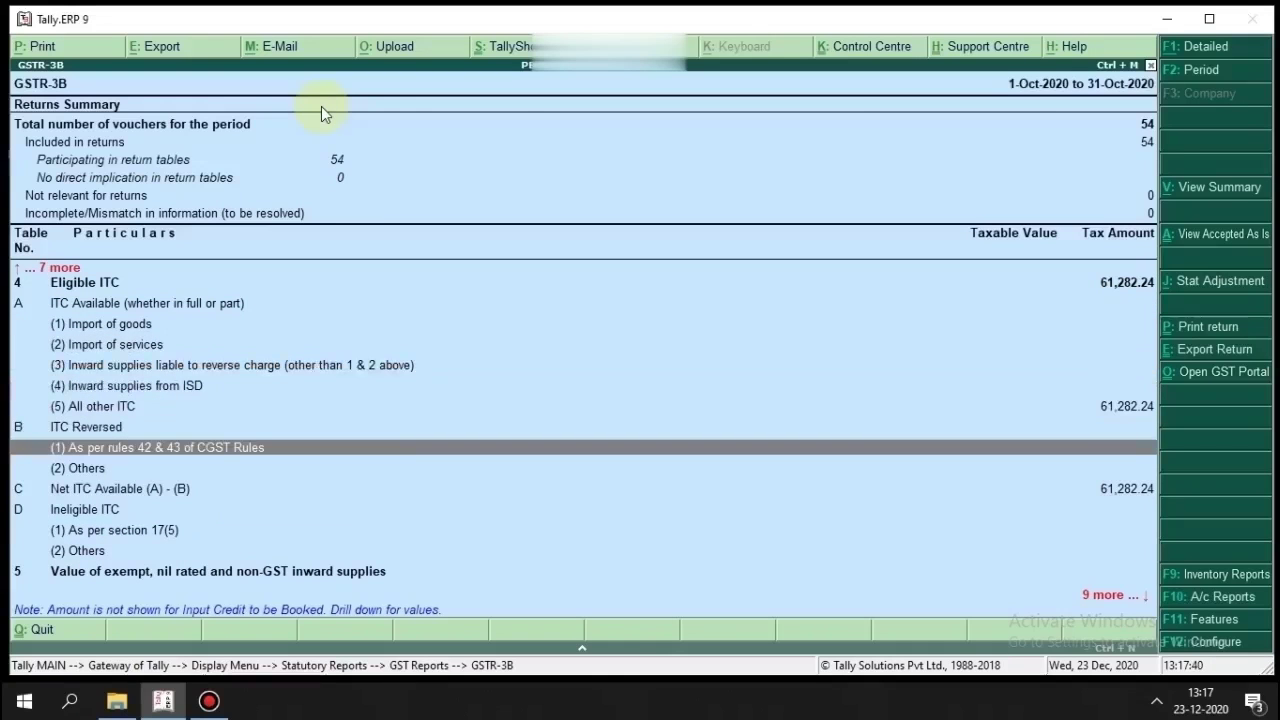
key(Up)
key(Up)
key(Return)
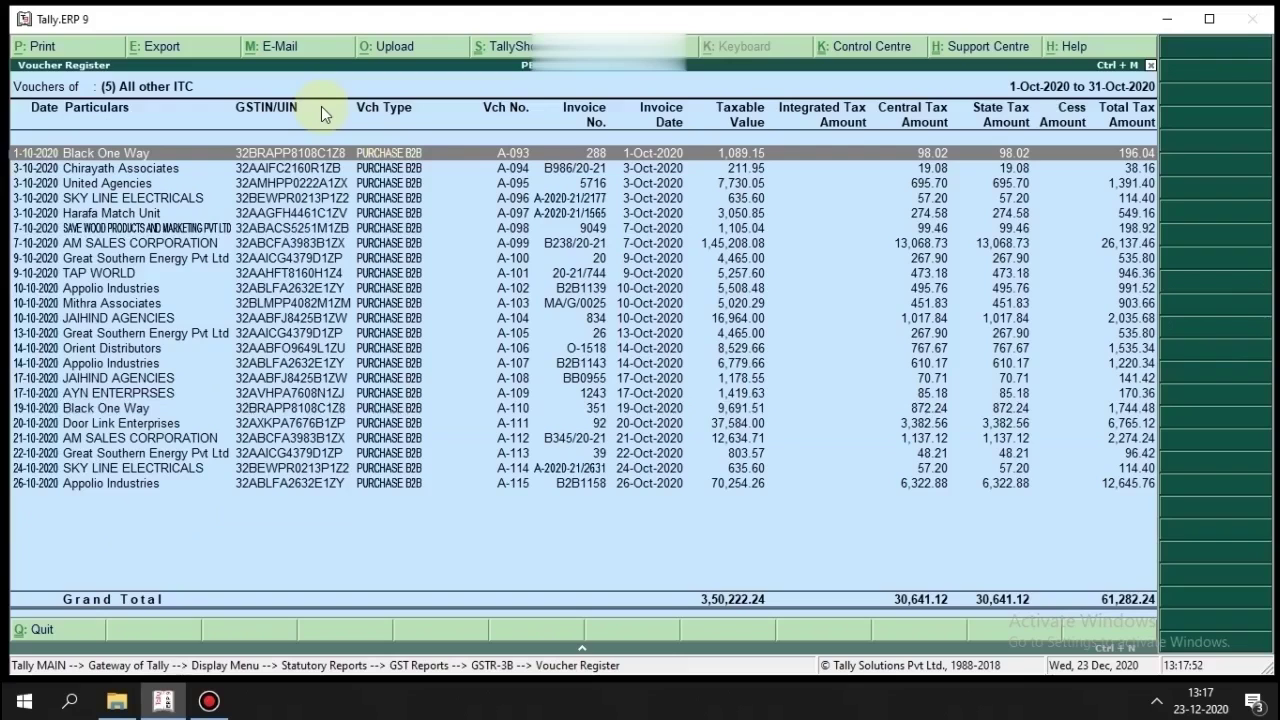
Step: Examine the October purchase vouchers under All other ITC, from the first entry to the last and back
key(Down)
key(Down)
key(Down)
key(Down)
key(Down)
key(Down)
key(Down)
key(Down)
key(Down)
key(Down)
key(Down)
key(Down)
key(Down)
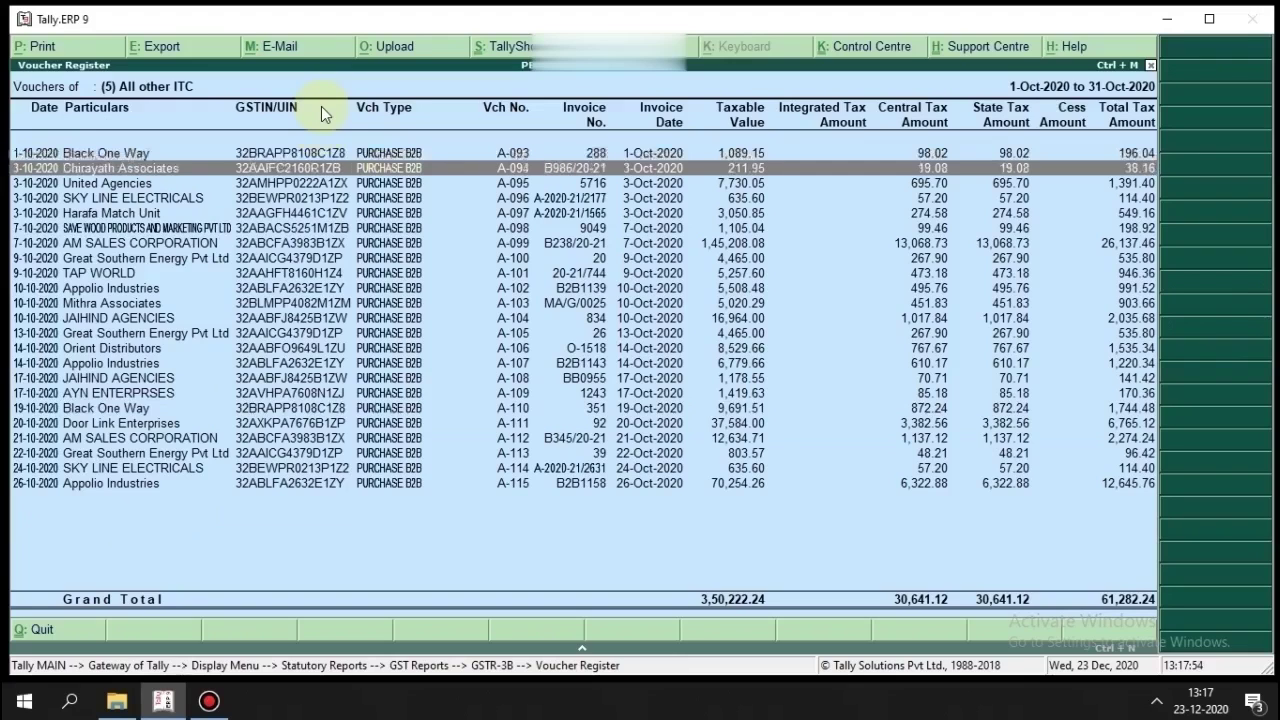
key(Down)
key(Down)
key(Down)
key(Down)
key(Down)
key(Down)
key(Down)
key(Down)
key(Down)
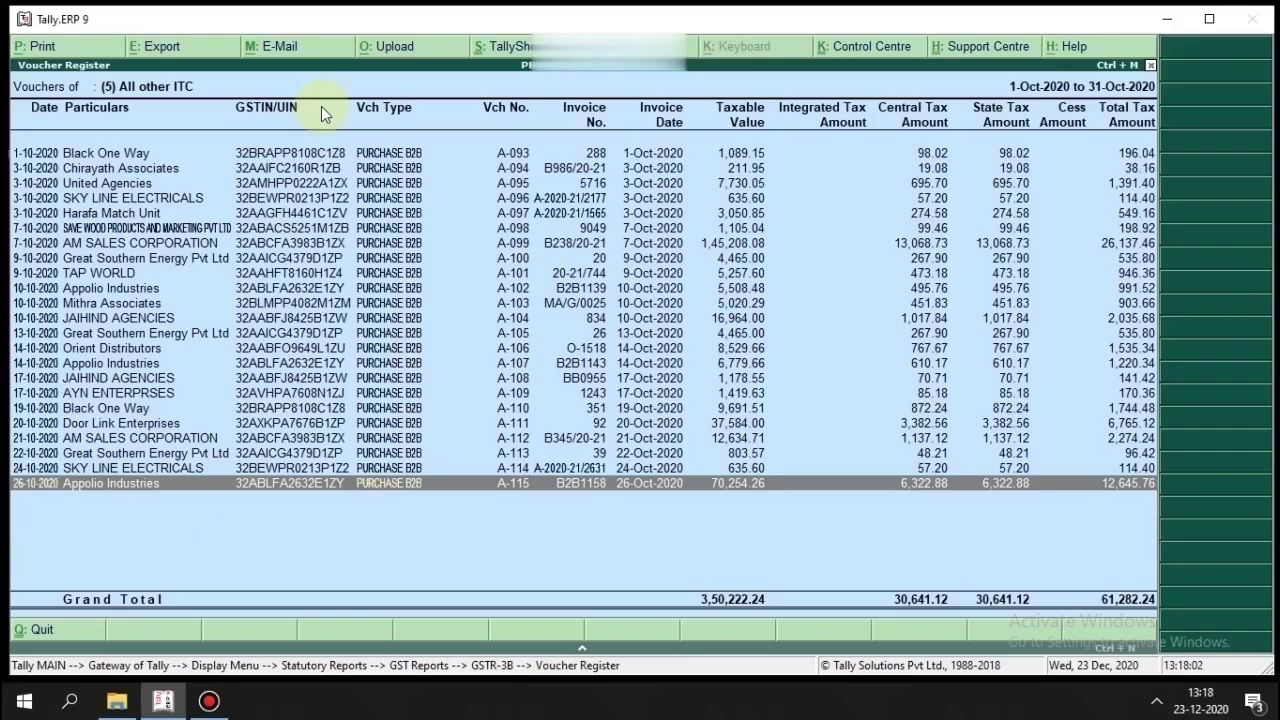
key(Up)
key(Down)
key(Up)
key(Down)
key(Up)
key(Up)
key(Up)
key(Up)
key(Up)
key(Up)
key(Up)
key(Up)
key(Up)
key(Up)
key(Up)
key(Up)
key(Up)
key(Up)
key(Up)
key(Up)
key(Up)
key(Up)
key(Up)
key(Up)
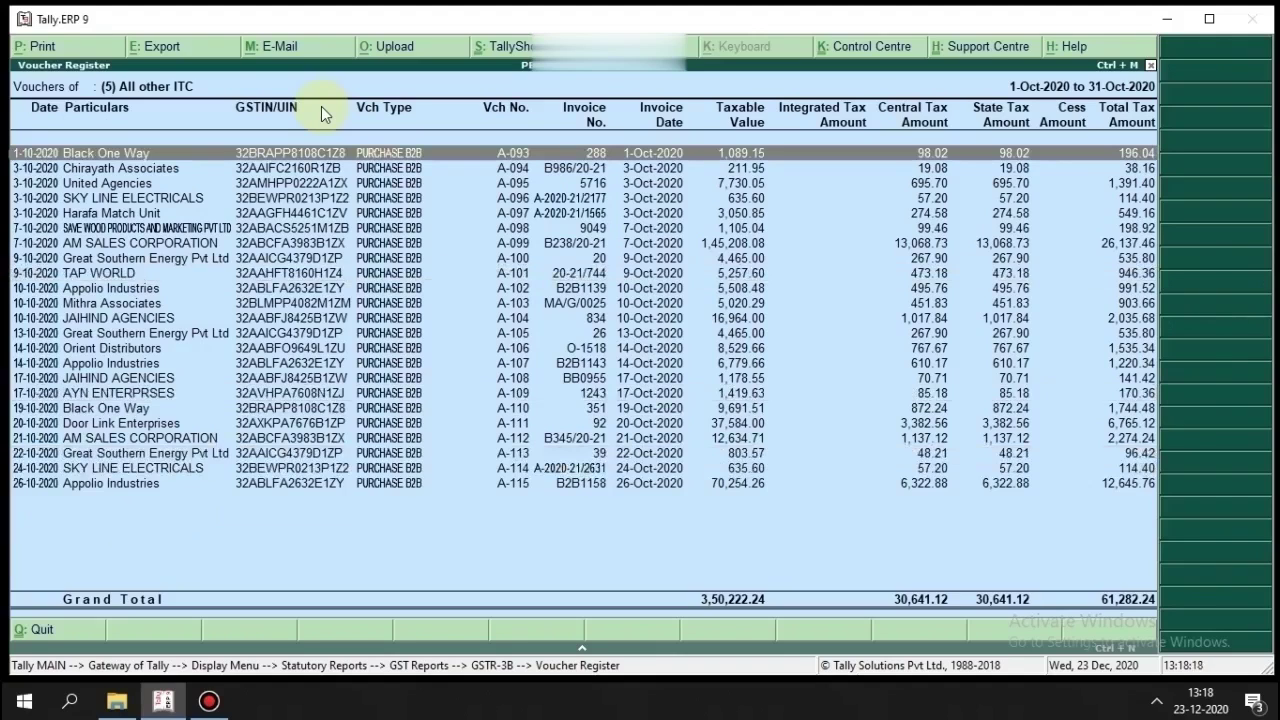
Step: Go through the All other ITC purchase vouchers once more, down to the 24-Oct-2020 SKY LINE ELECTRICALS entry
key(Down)
key(Down)
key(Down)
key(Down)
key(Down)
key(Down)
key(Down)
key(Down)
key(Down)
key(Down)
key(Down)
key(Down)
key(Down)
key(Down)
key(Down)
key(Down)
key(Down)
key(Down)
key(Down)
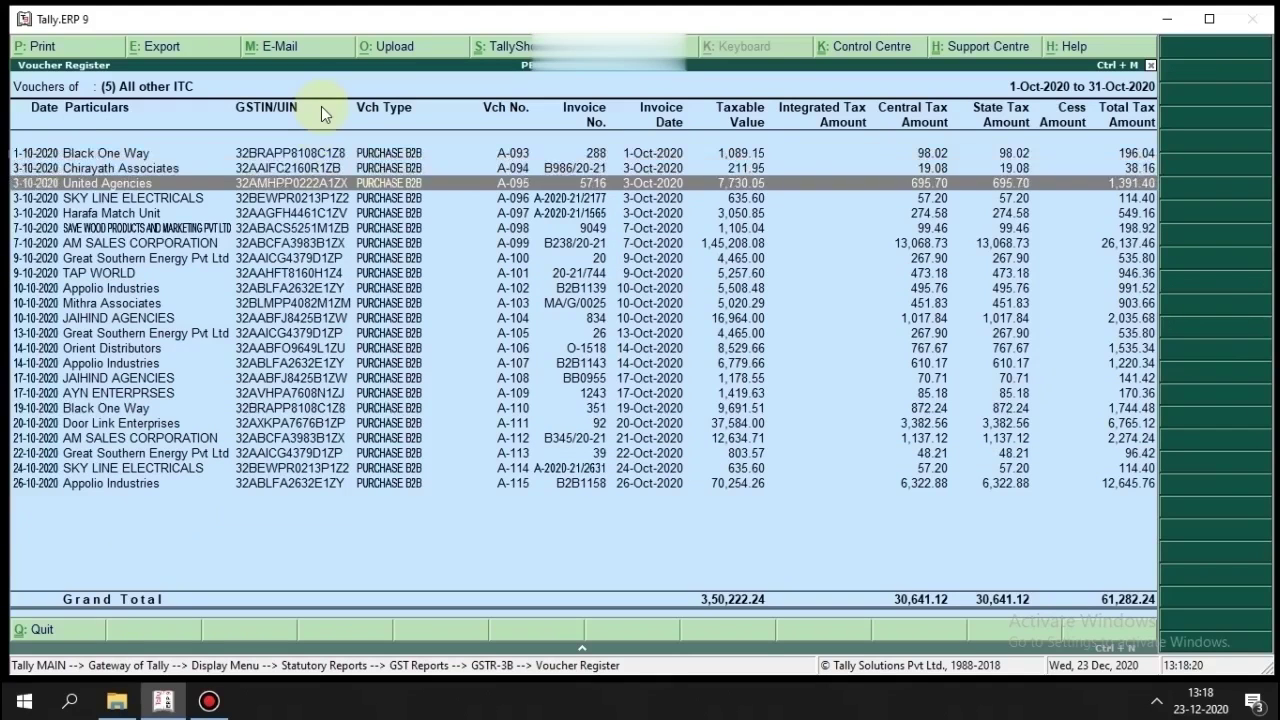
key(Down)
key(Down)
key(Down)
key(Up)
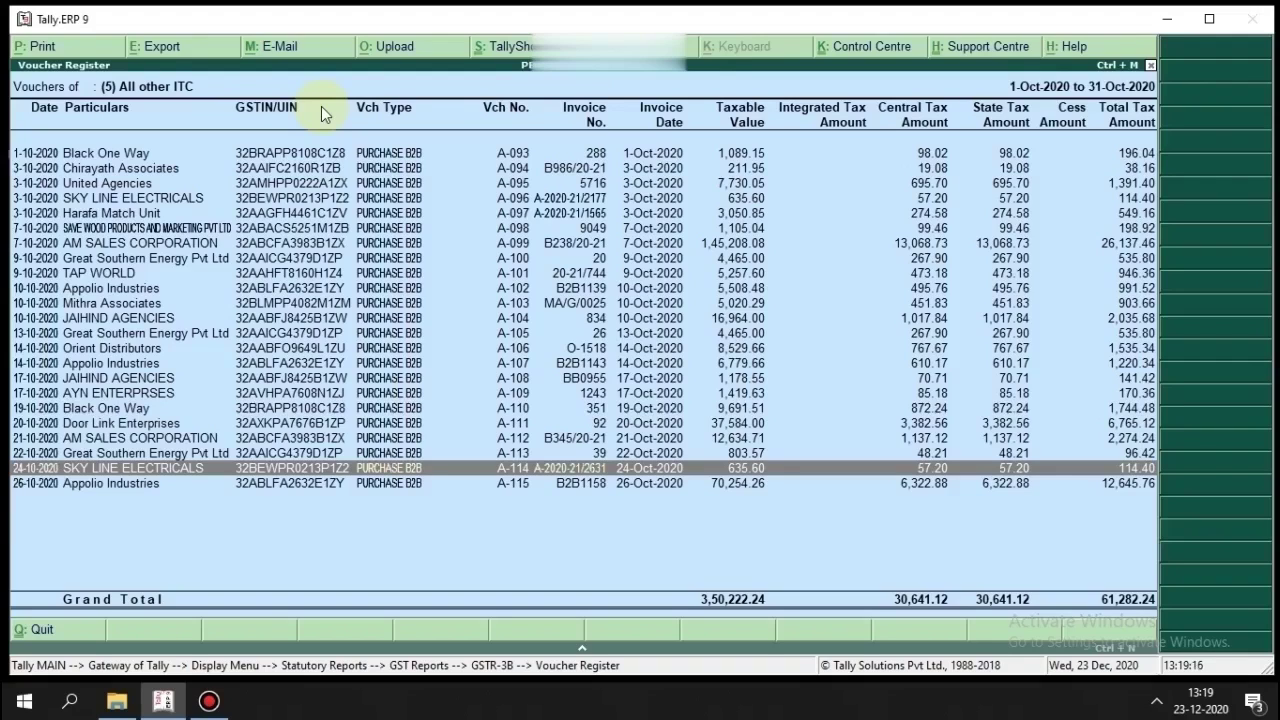
Step: Leave the voucher register and the return, and reopen the GSTR-3B report from the GST reports
key(Escape)
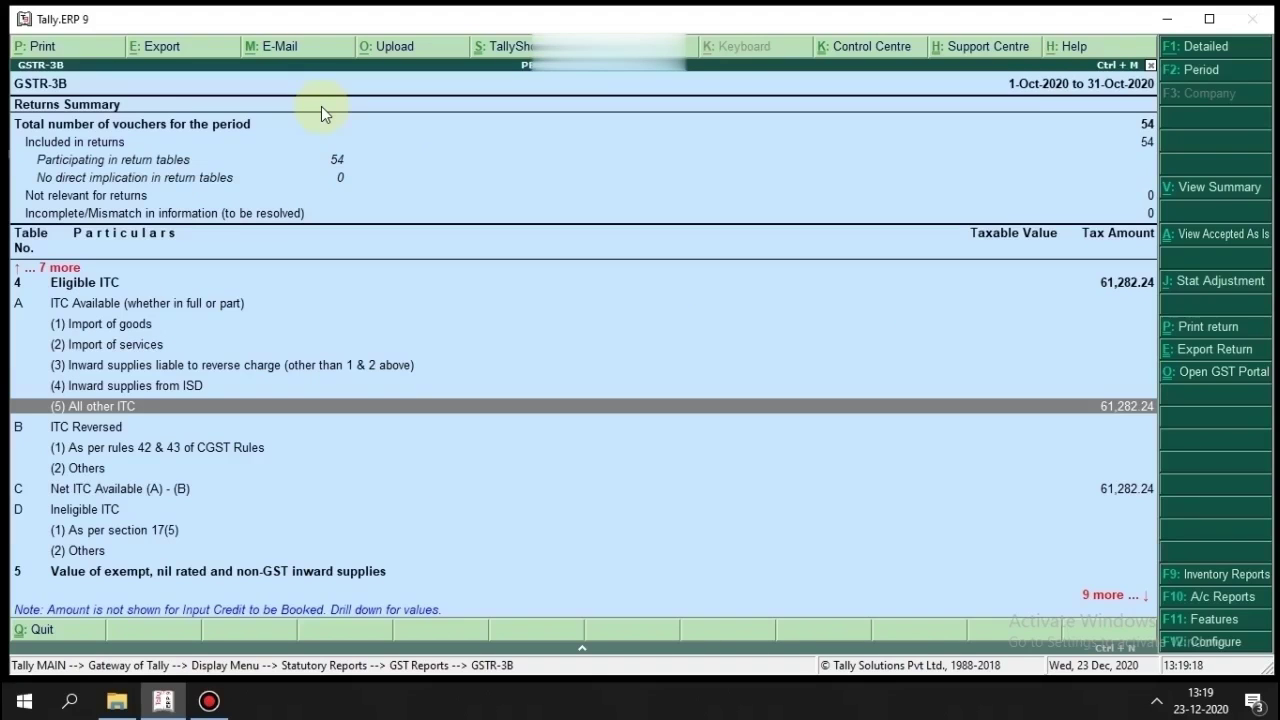
key(Escape)
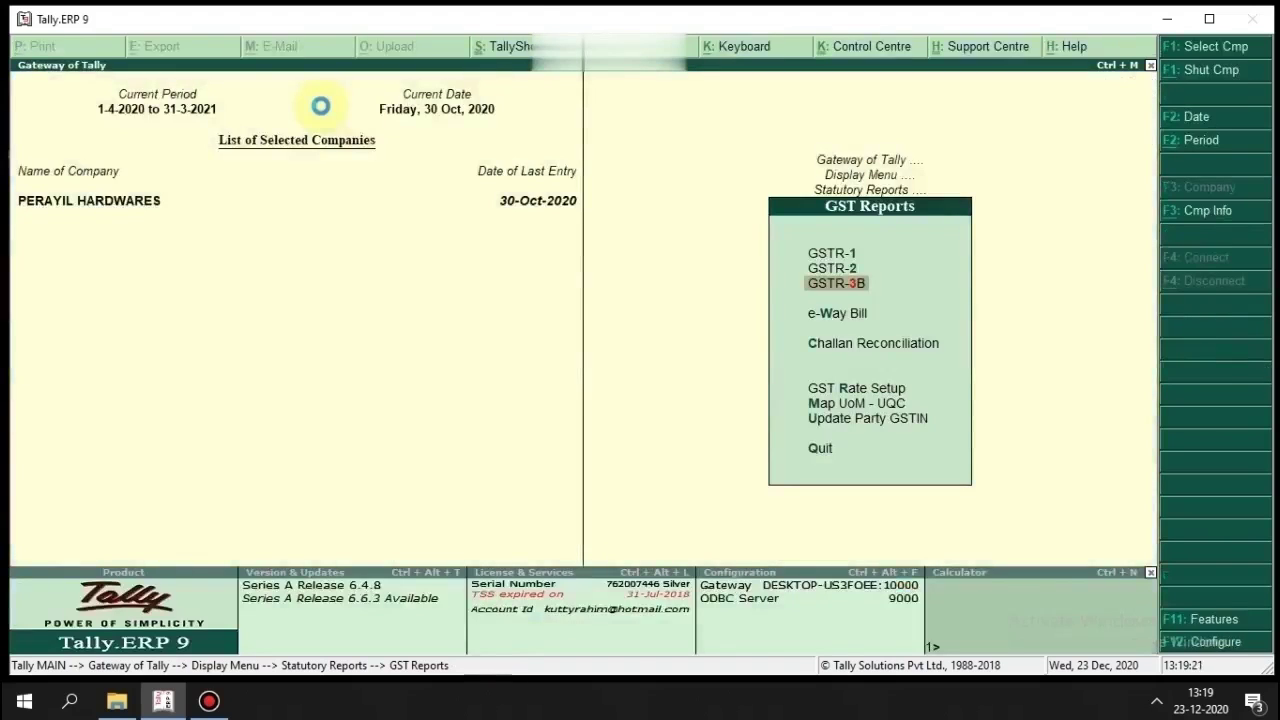
key(Return)
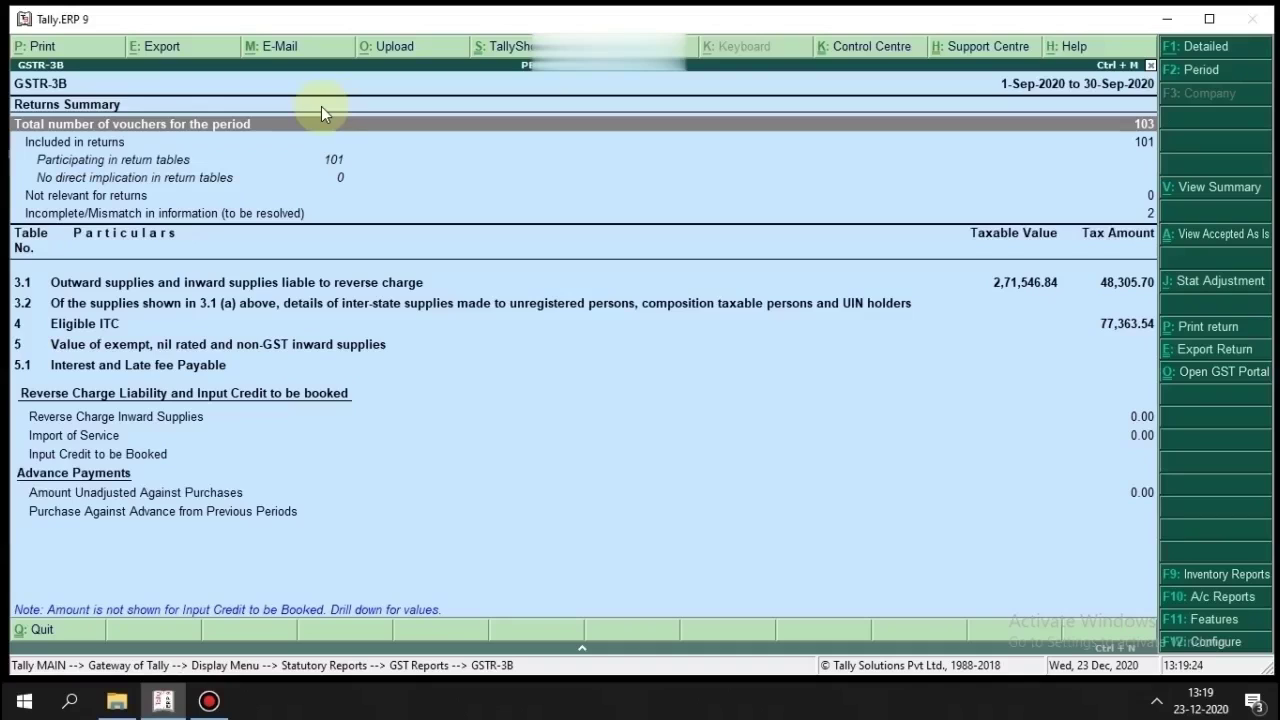
Step: Set the GSTR-3B report period from 1-10-2020 to 31-10-2020
key(F2)
text(1)
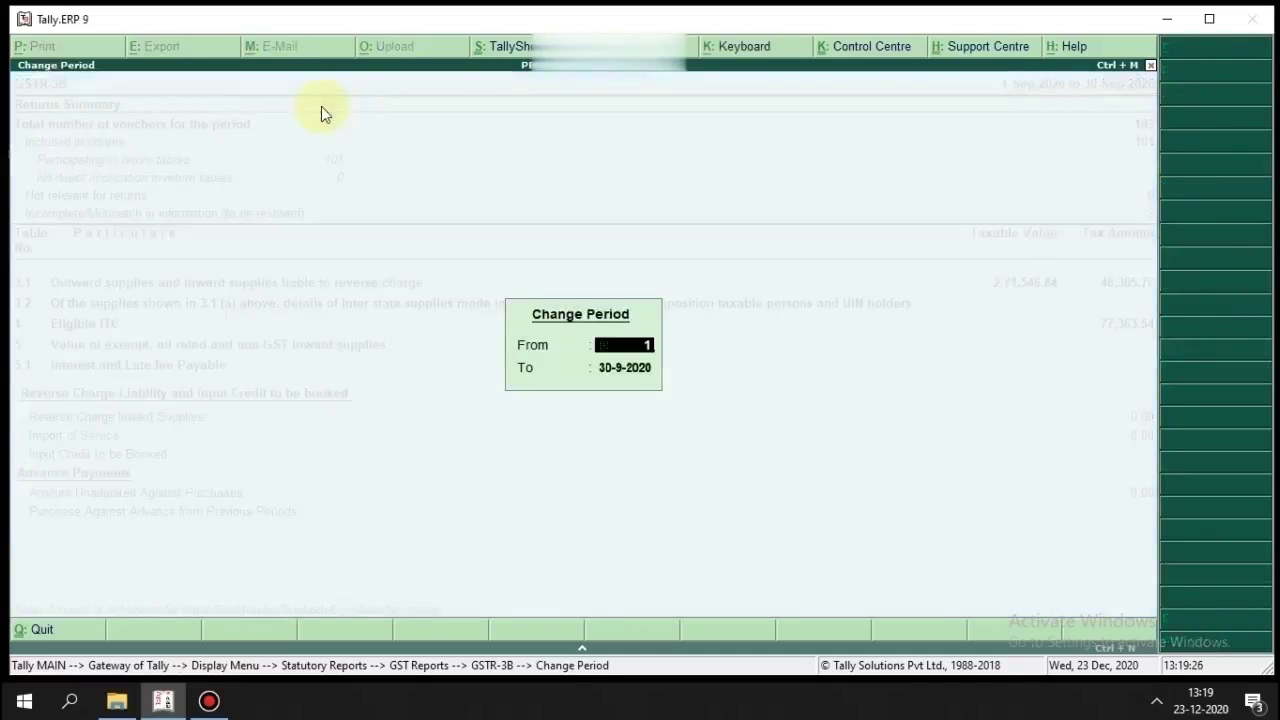
text(-10)
key(Return)
text(31)
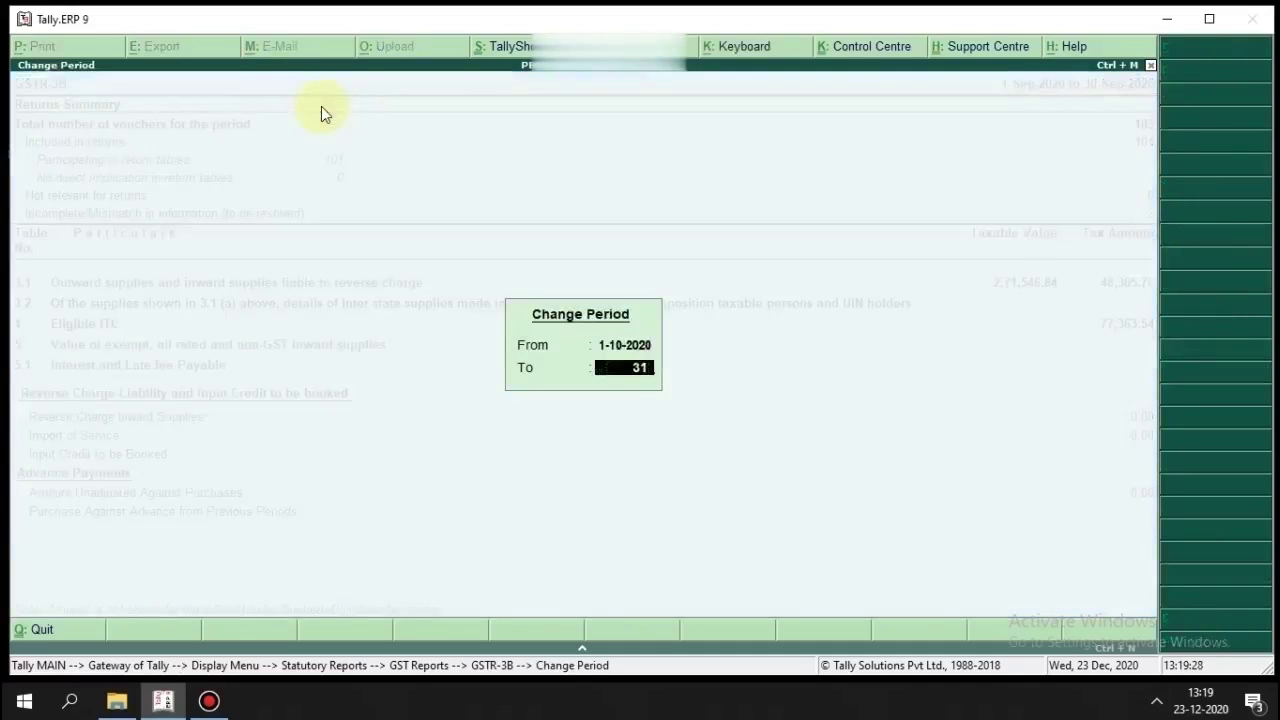
text(-10)
key(Return)
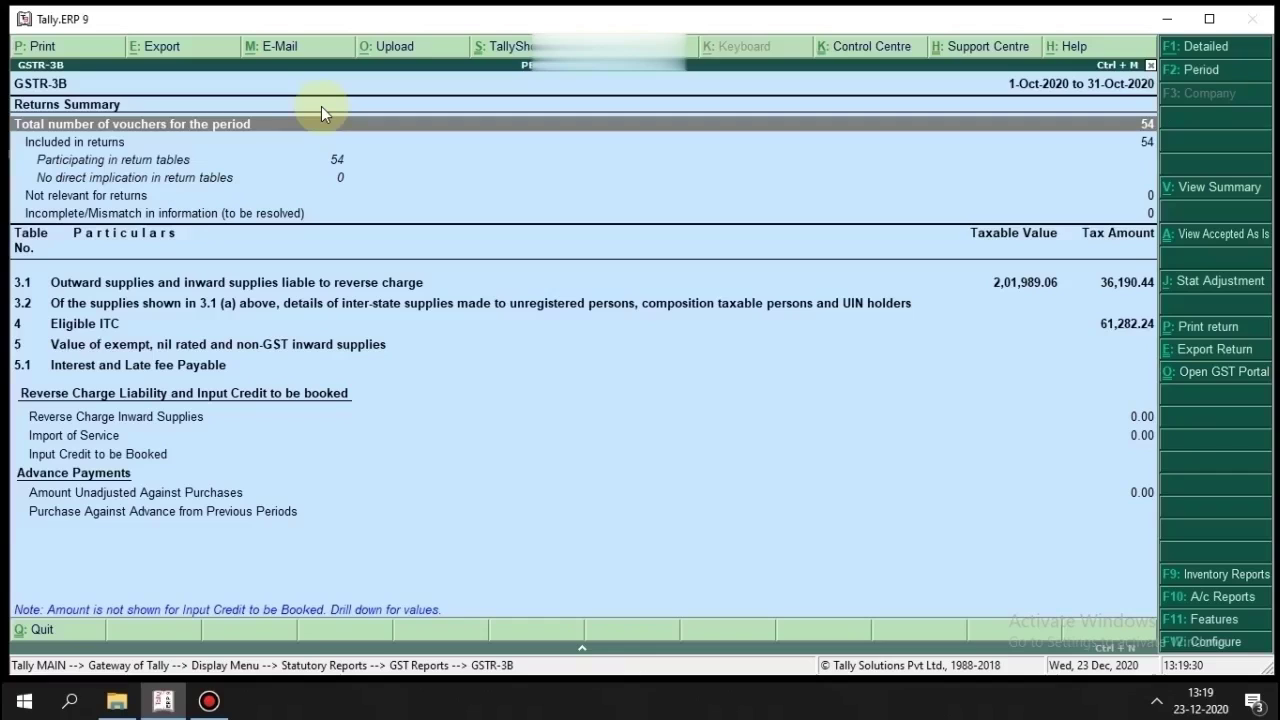
Step: Review the October returns summary from the total number of vouchers down to row 3.1 and back
key(Down)
key(Down)
key(Down)
key(Down)
key(Down)
key(Down)
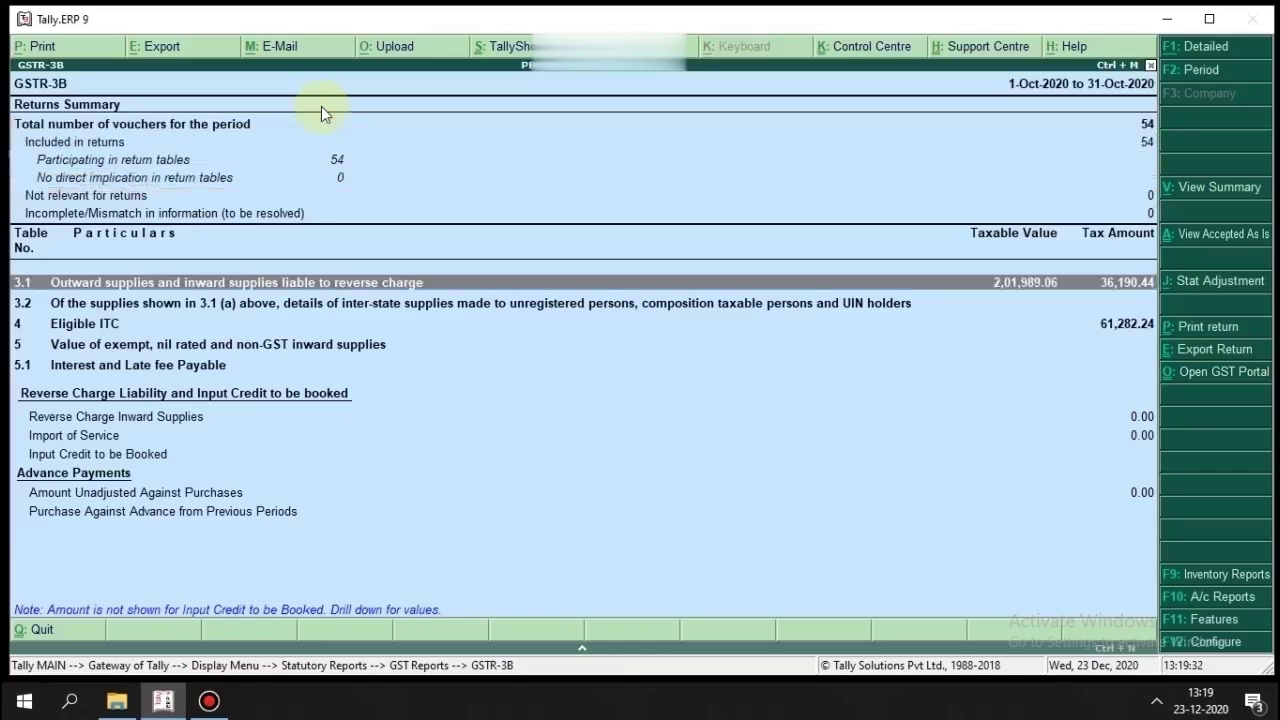
key(Up)
key(Up)
key(Up)
key(Up)
key(Up)
key(Up)
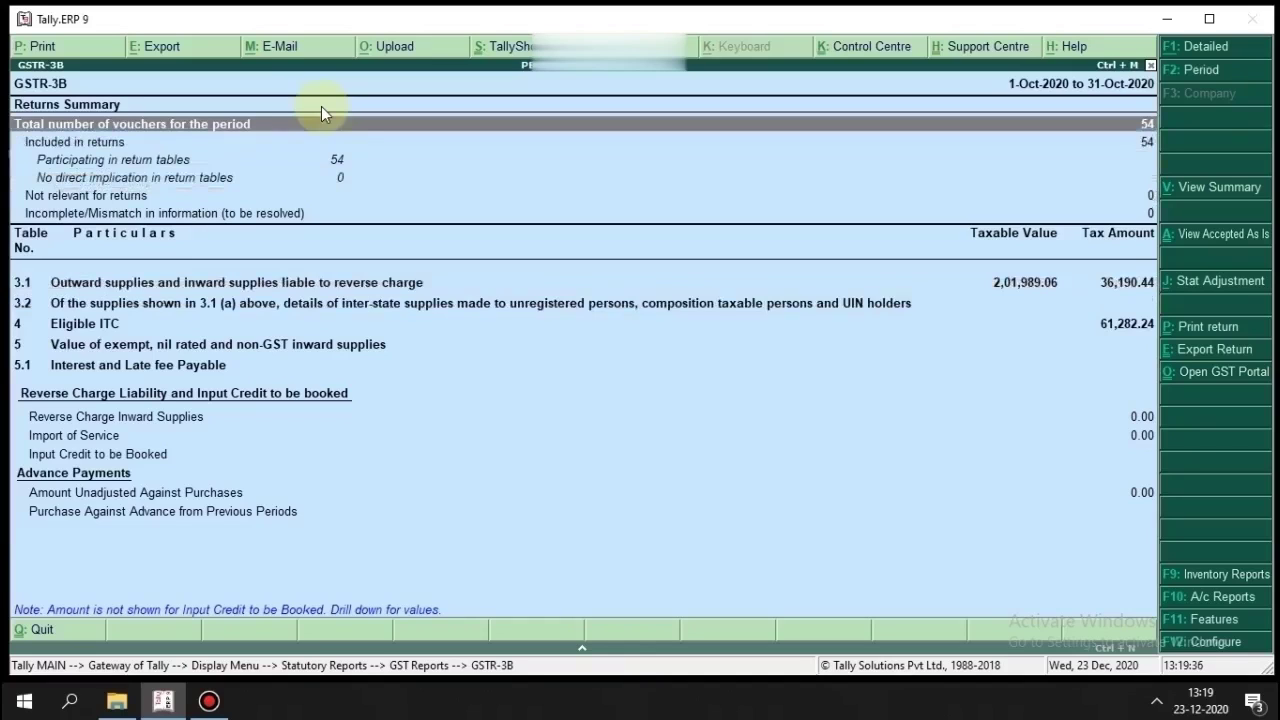
Step: Start exporting the October GSTR-3B return and choose JSON (Data Interchange) as the format
key(alt+e)
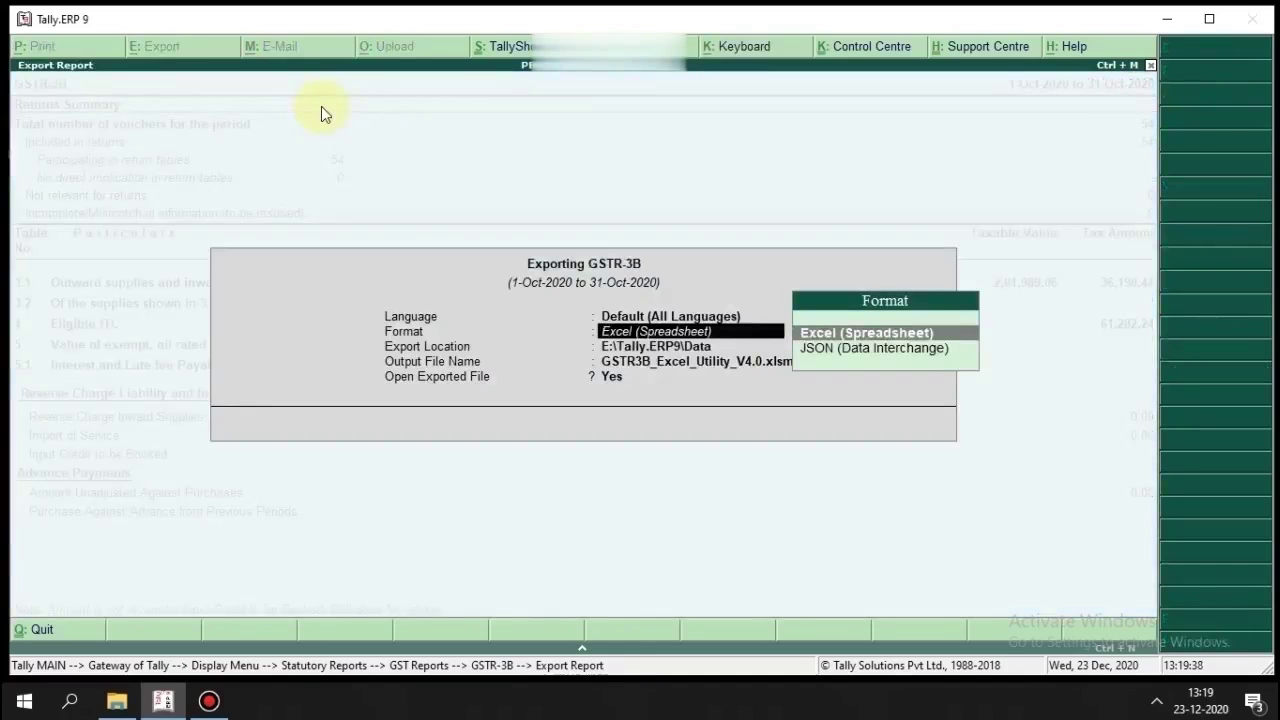
key(Down)
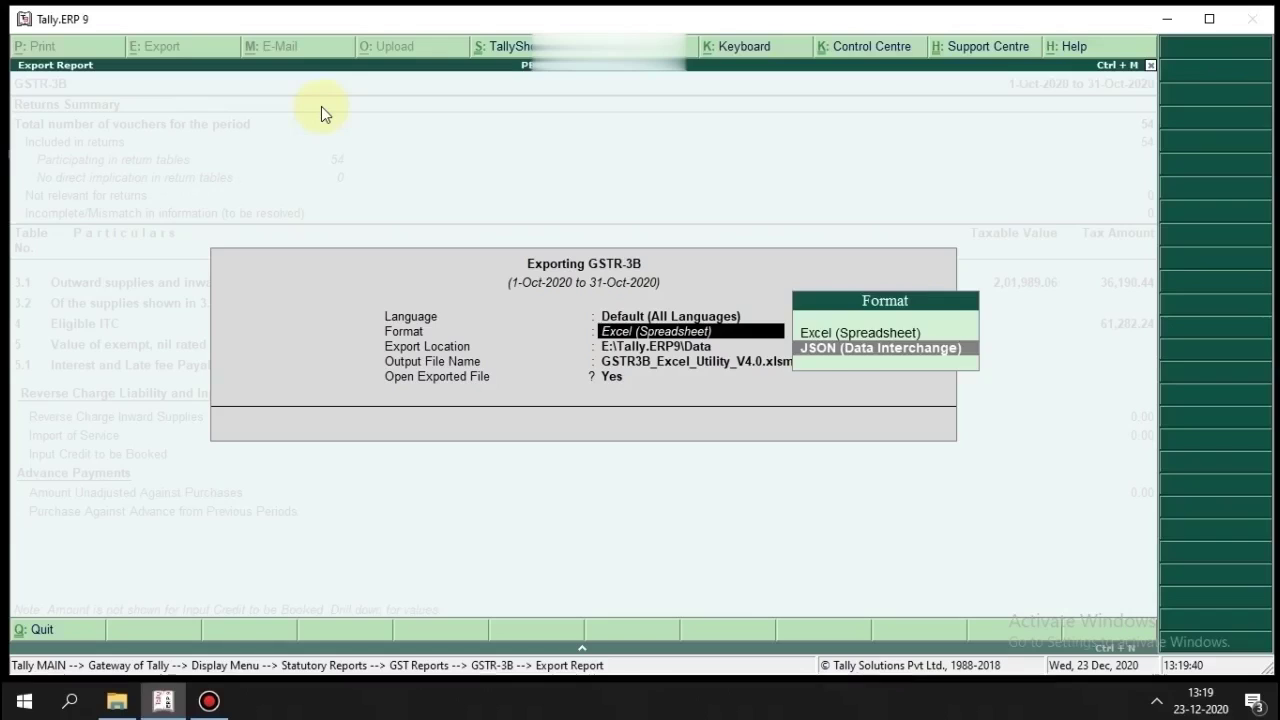
key(Return)
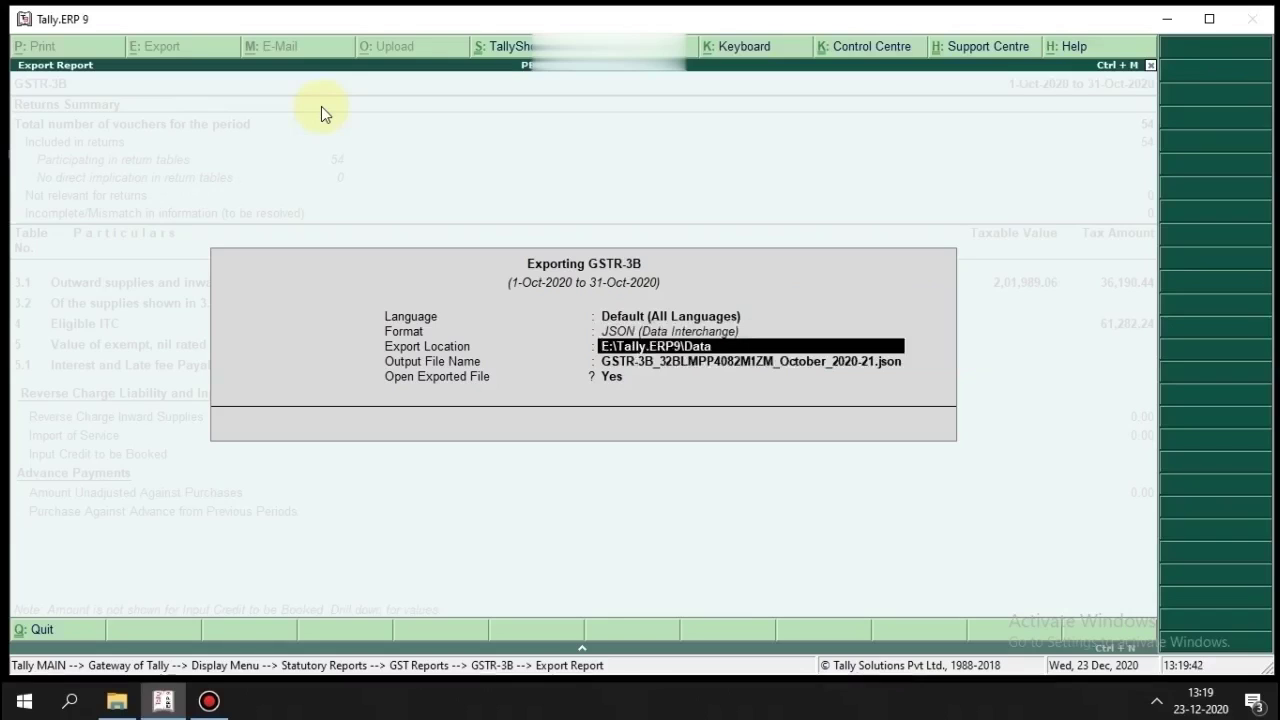
key(Return)
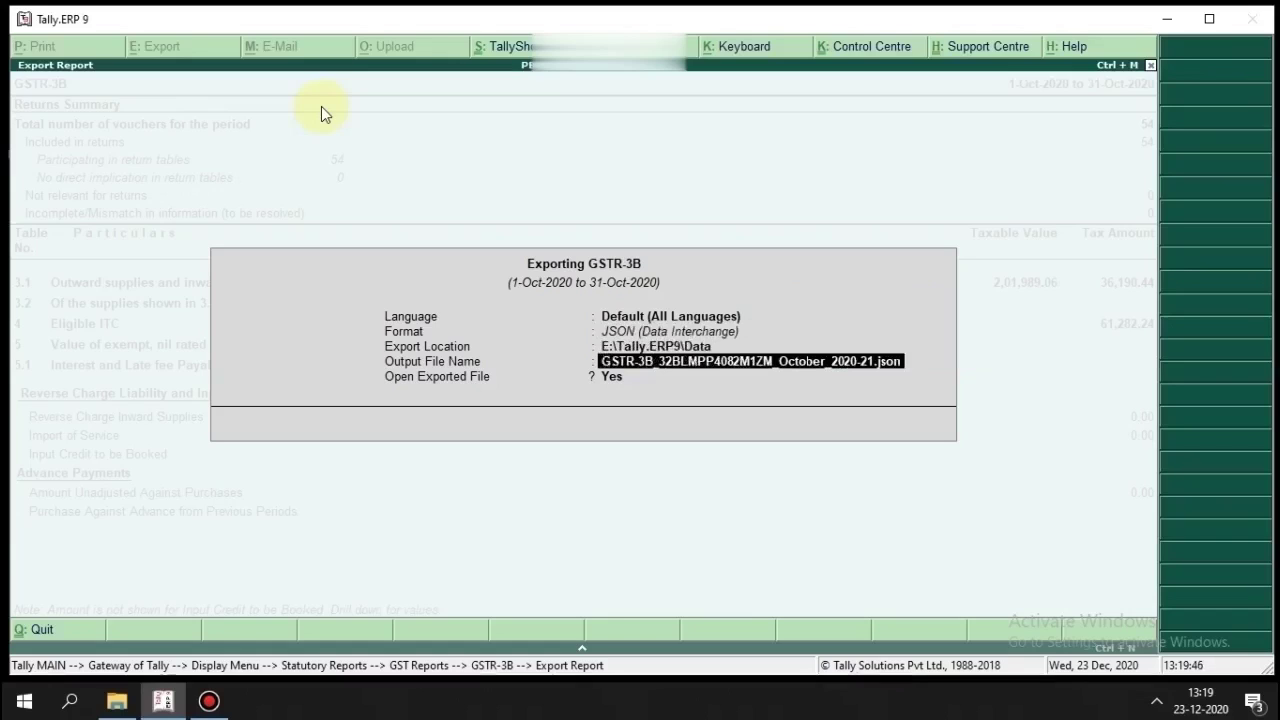
key(Up)
key(Up)
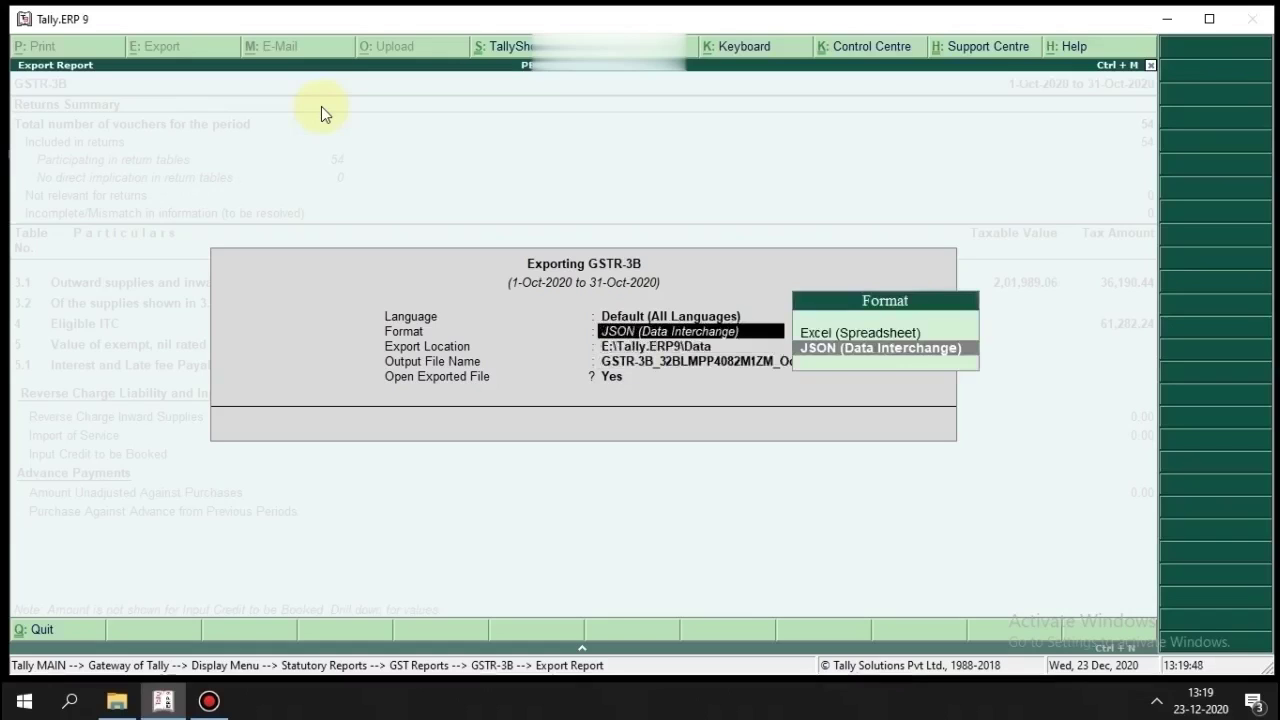
key(Return)
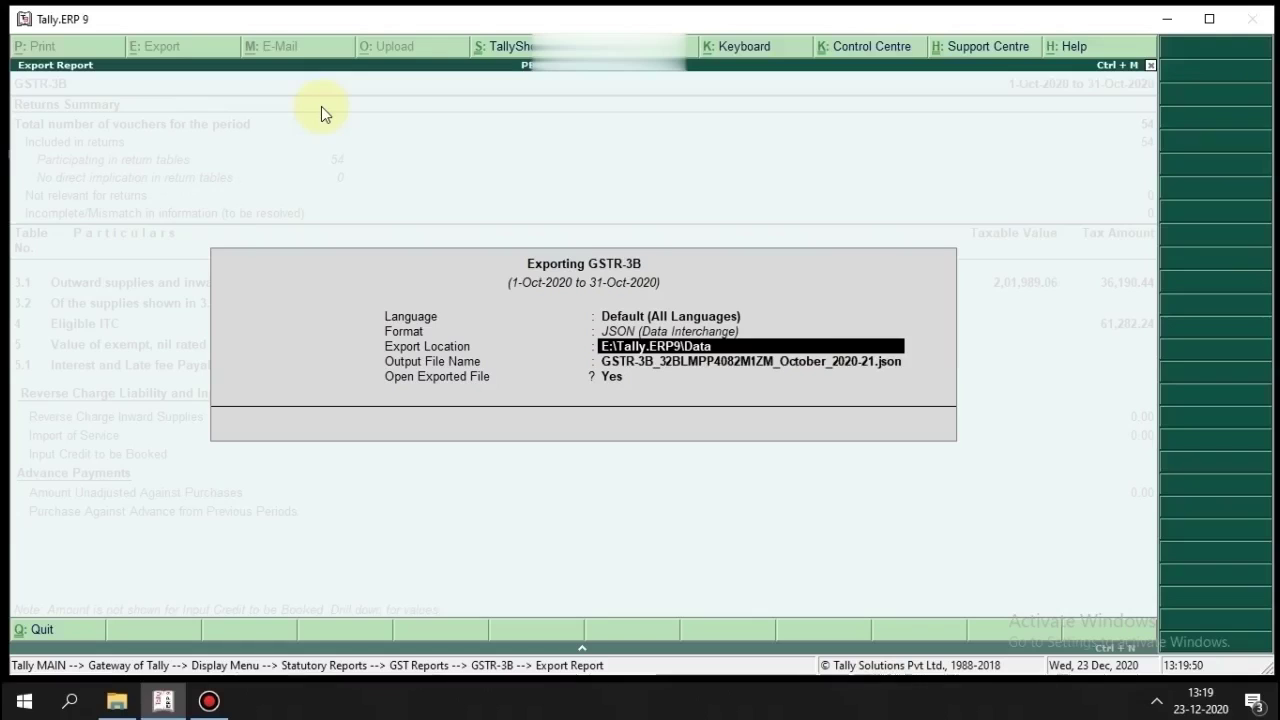
Step: Export the return to E:\Tally.ERP9\Data with Open Exported File set to Yes, overwriting the existing JSON file
key(Return)
key(Return)
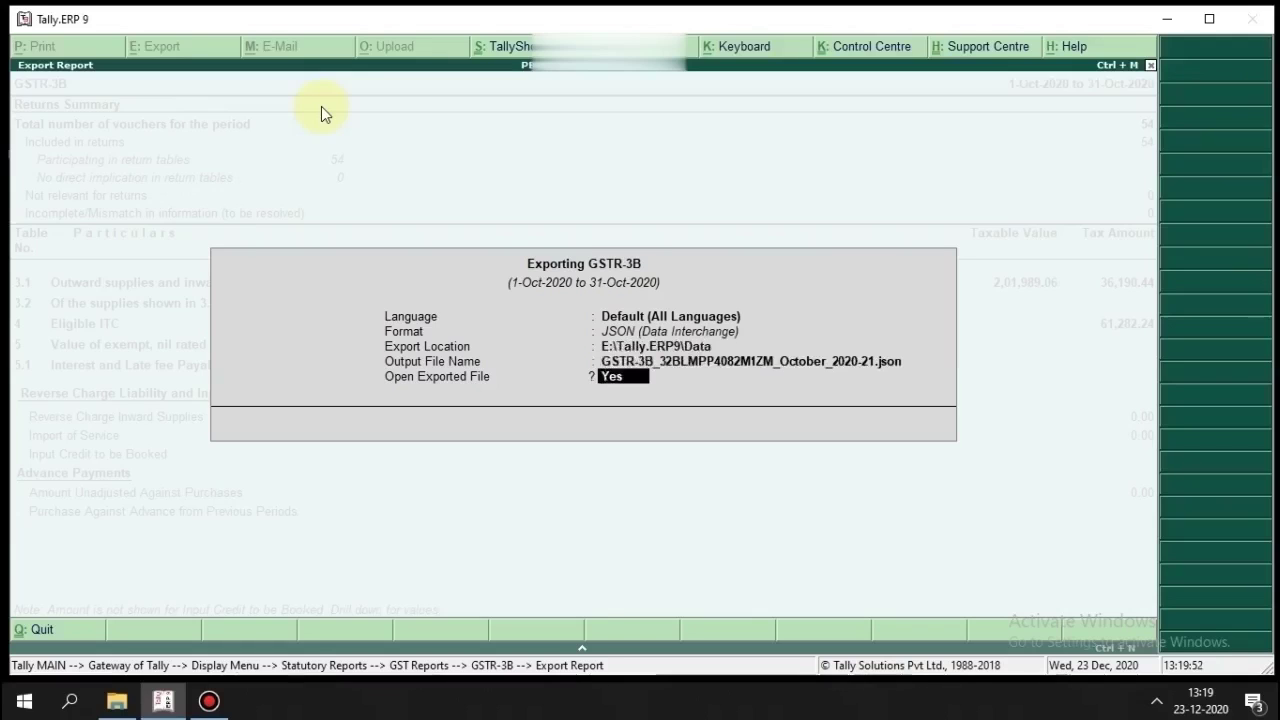
key(Return)
key(Return)
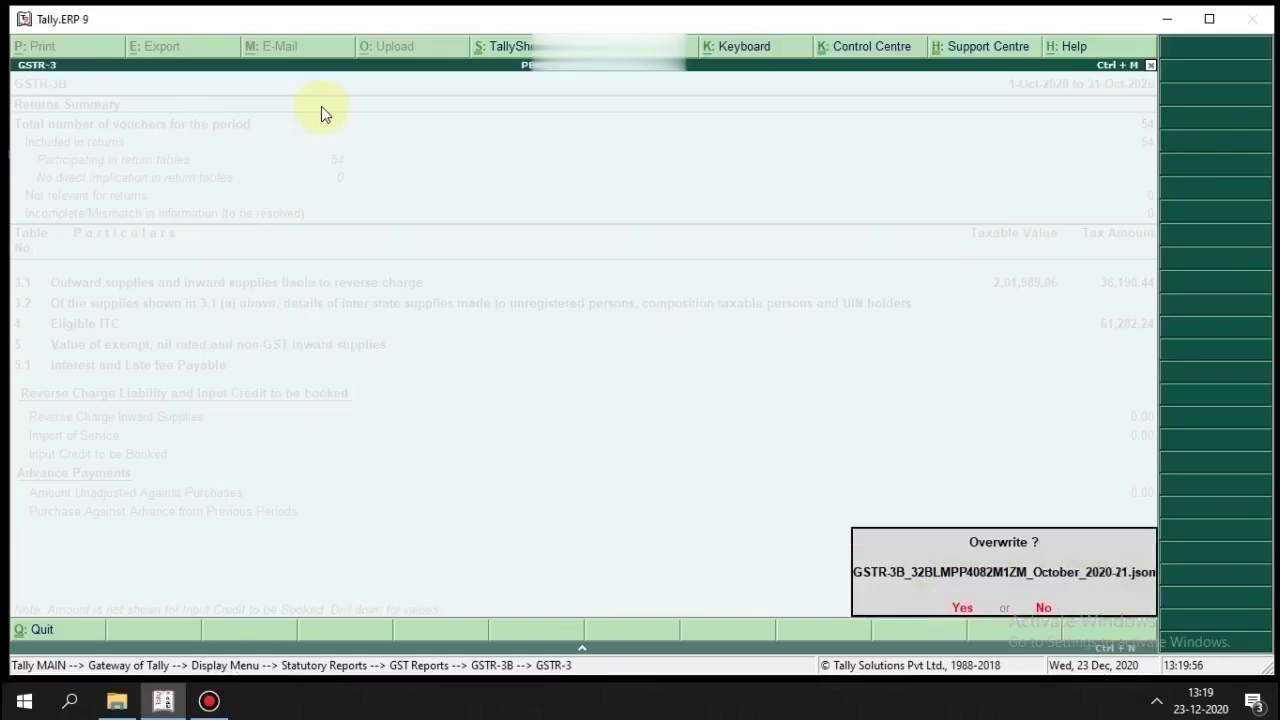
key(Return)
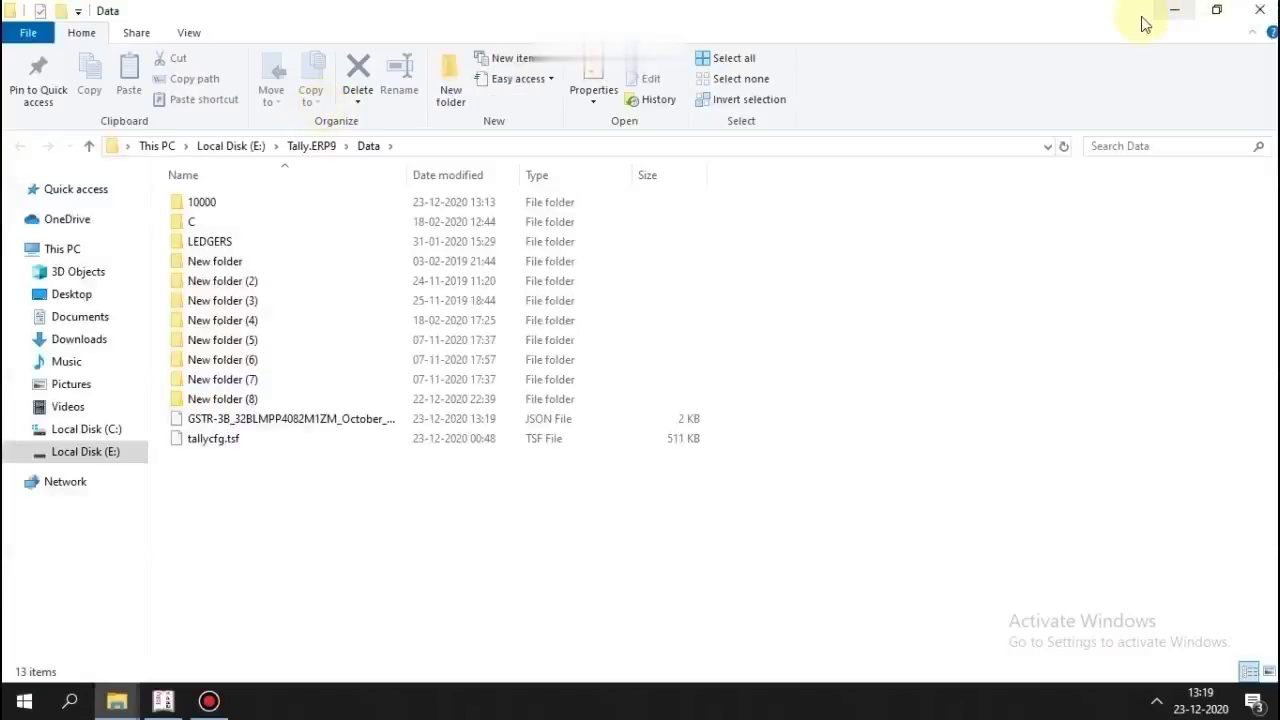
Step: Check the exported GSTR-3B JSON file in the E:\Tally.ERP9\Data folder, then switch back to Tally.ERP 9
click(1172, 10)
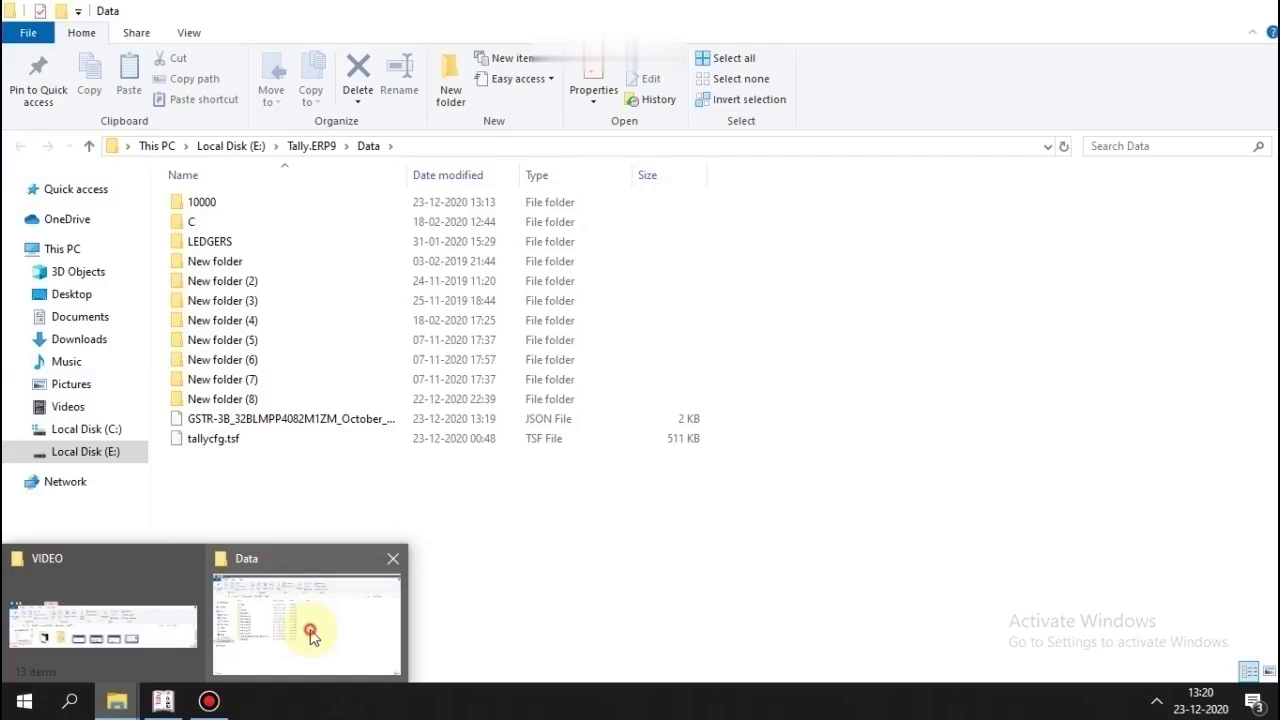
click(314, 645)
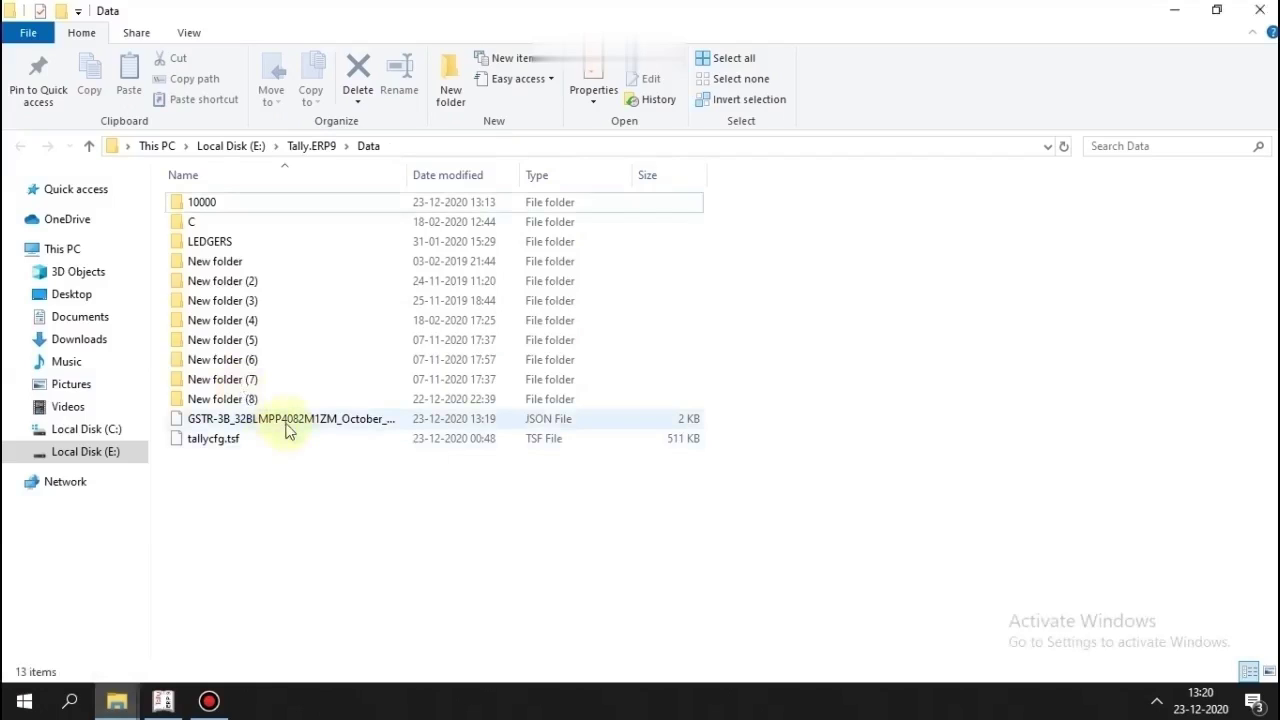
click(163, 703)
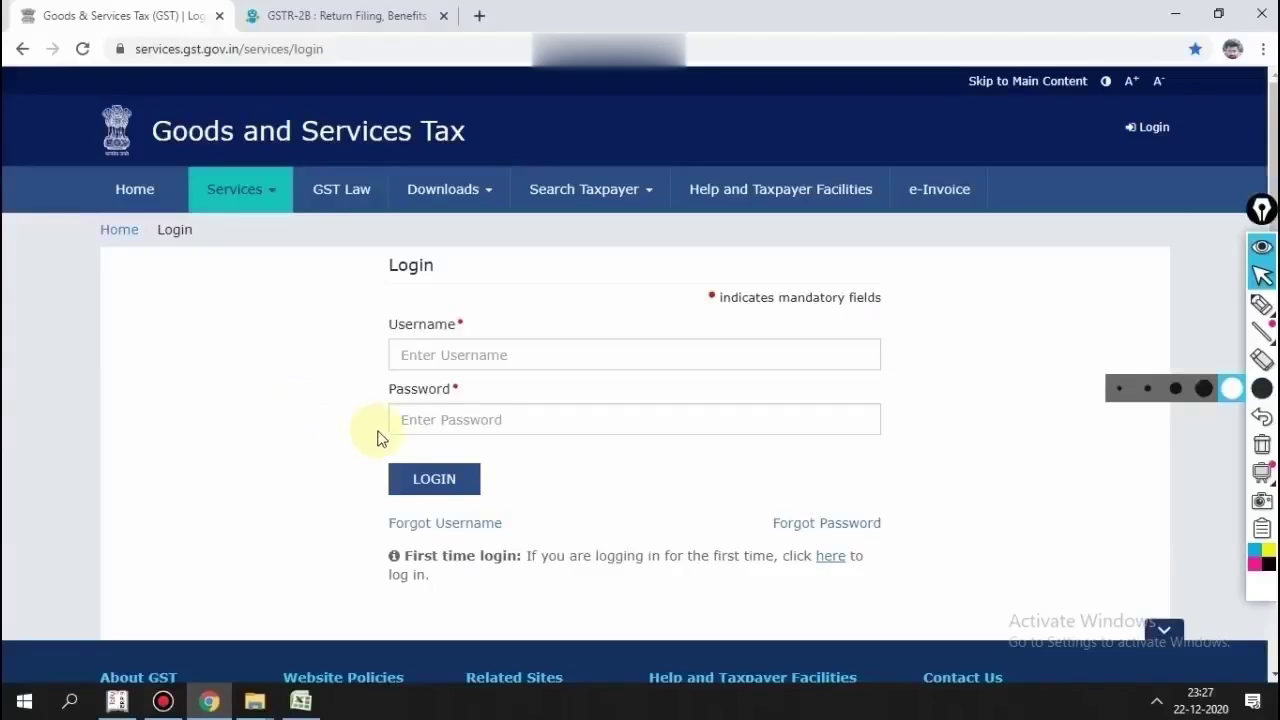
click(1157, 701)
click(1157, 701)
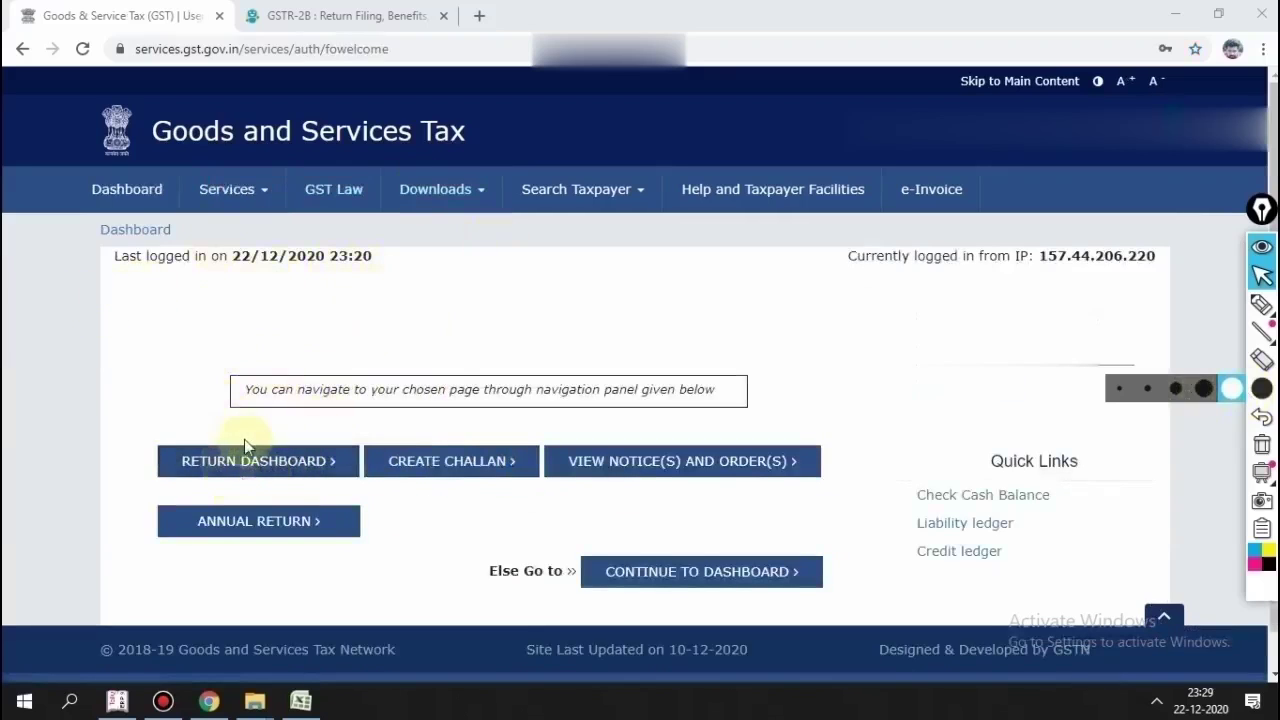
Step: Open the GST portal's return dashboard and search for the October returns of financial year 2020-21
click(310, 466)
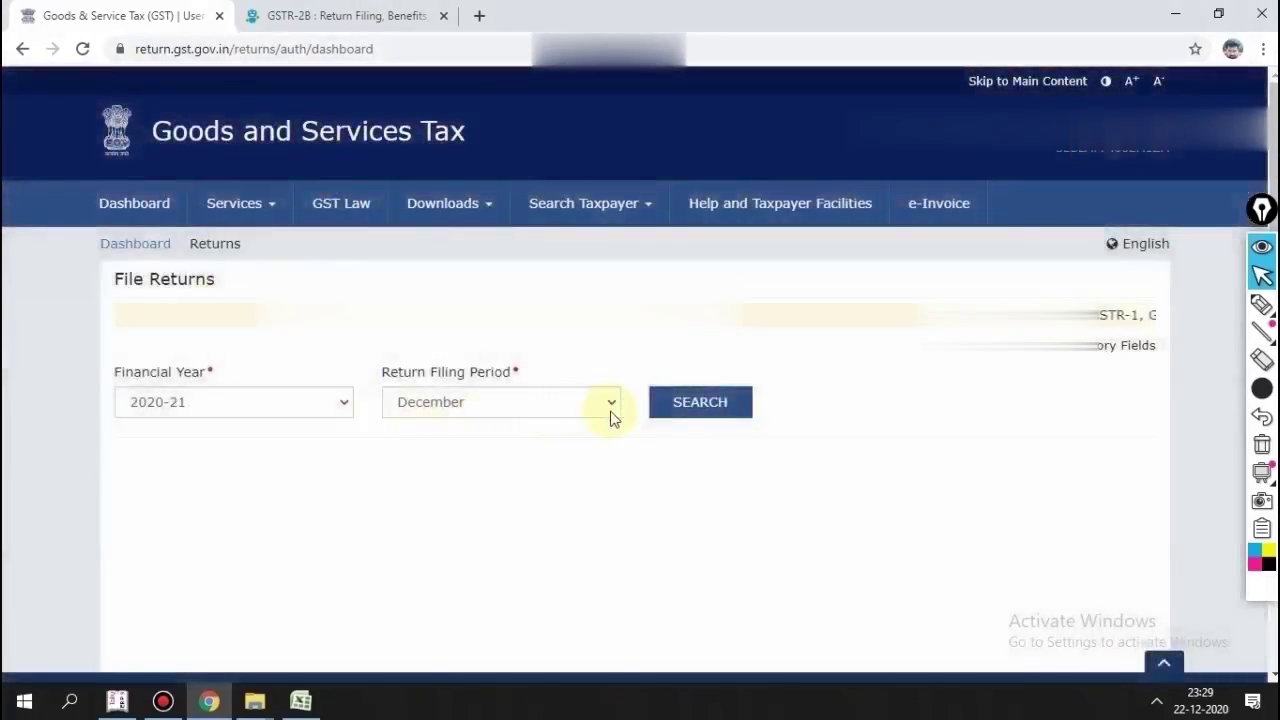
click(611, 410)
click(479, 529)
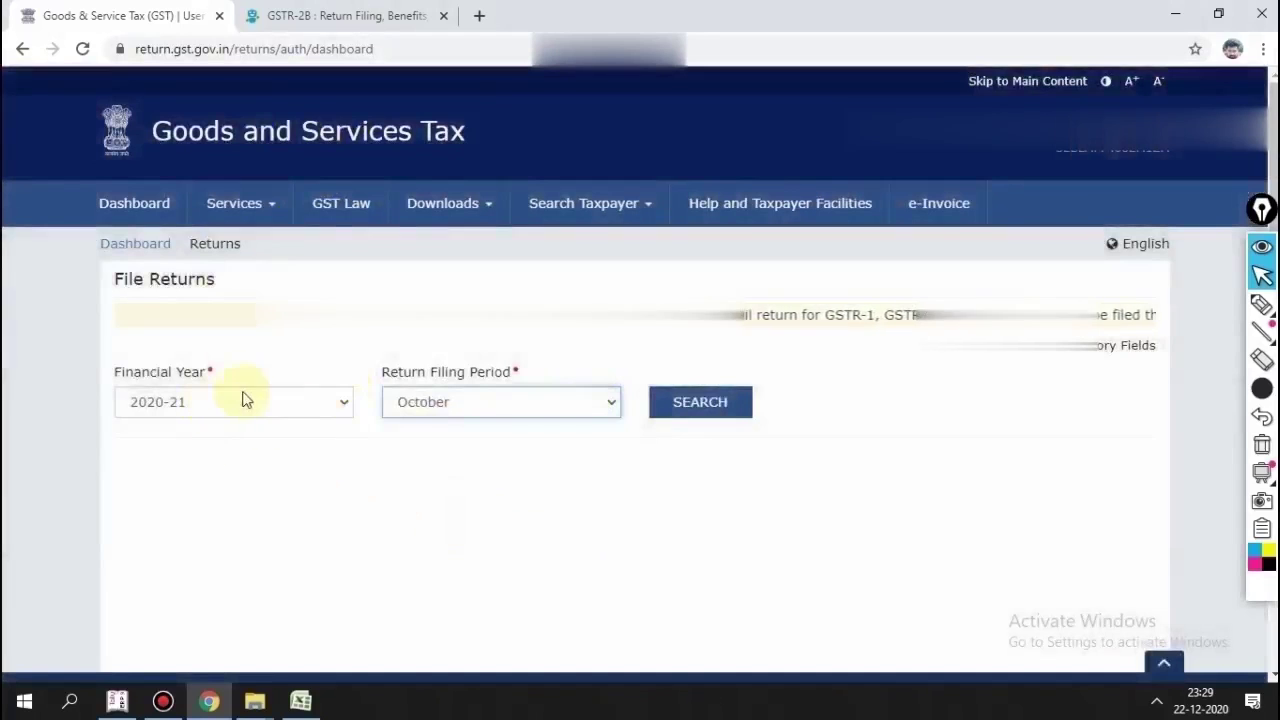
click(687, 410)
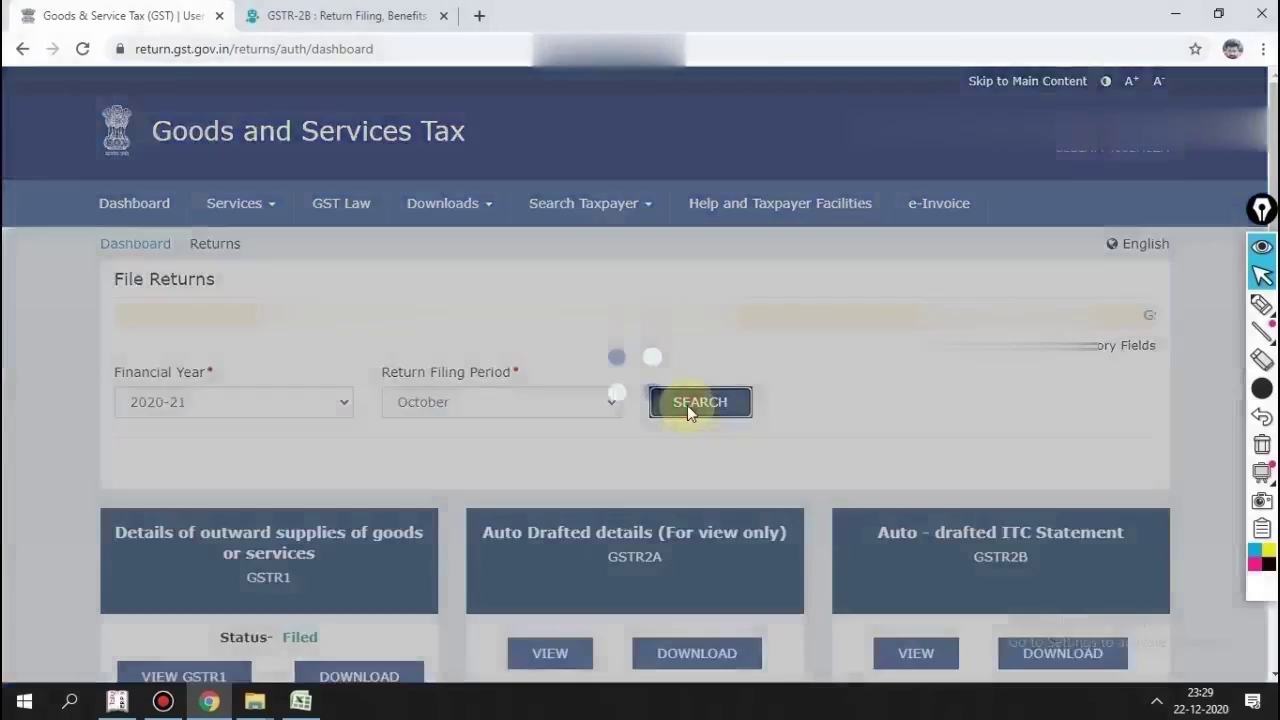
Step: Look over the portal's October tiles for GSTR1, GSTR2A, GSTR2B and the GSTR-3B monthly return
scroll(340, 437, down, 4)
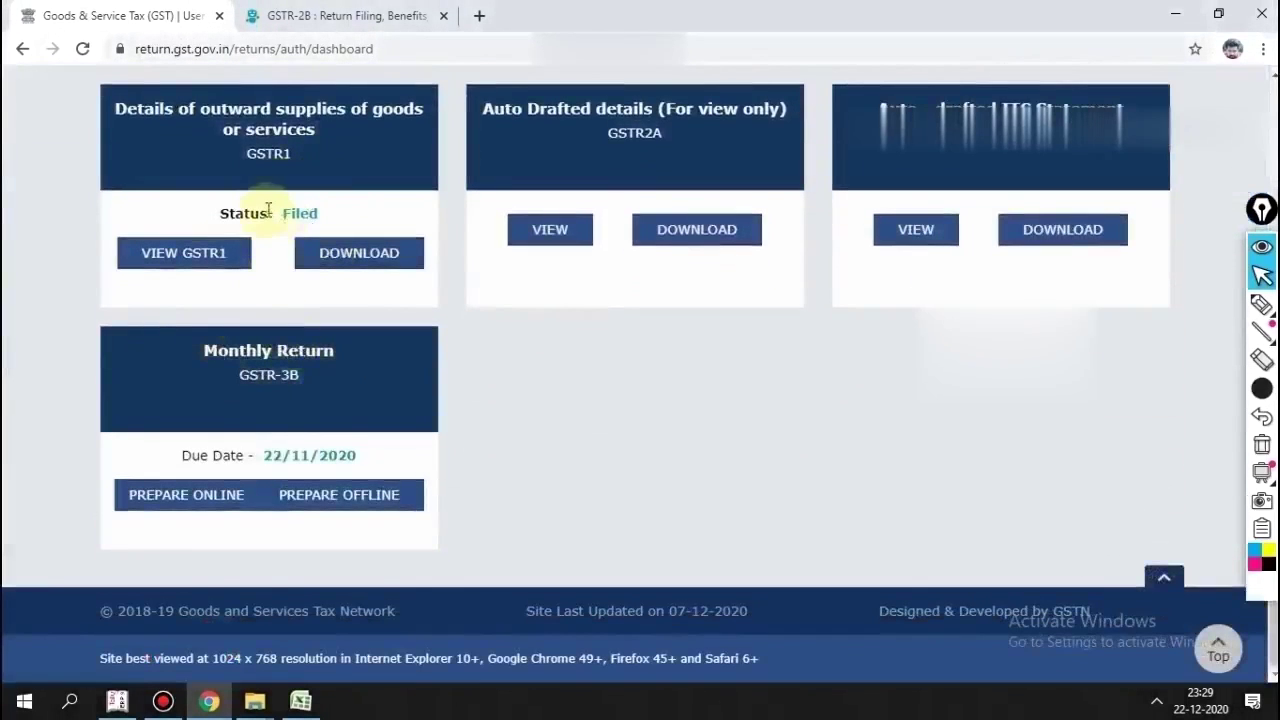
scroll(348, 338, up, 2)
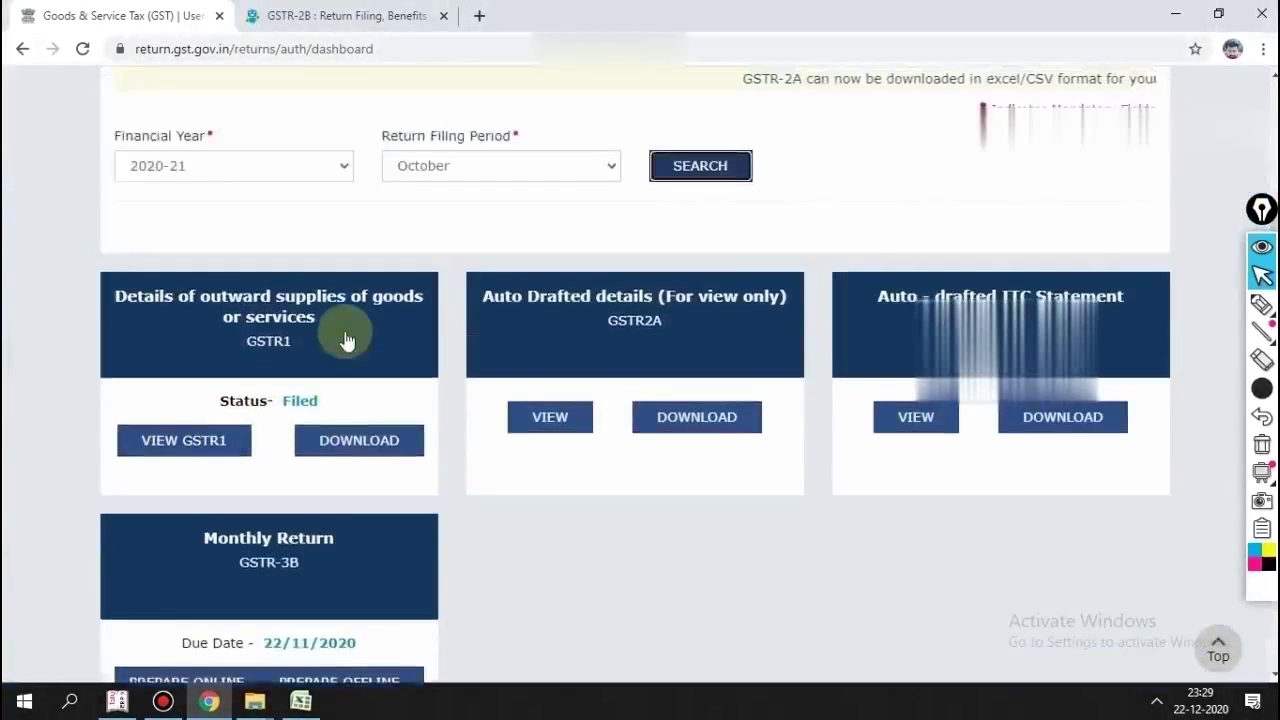
scroll(346, 348, up, 1)
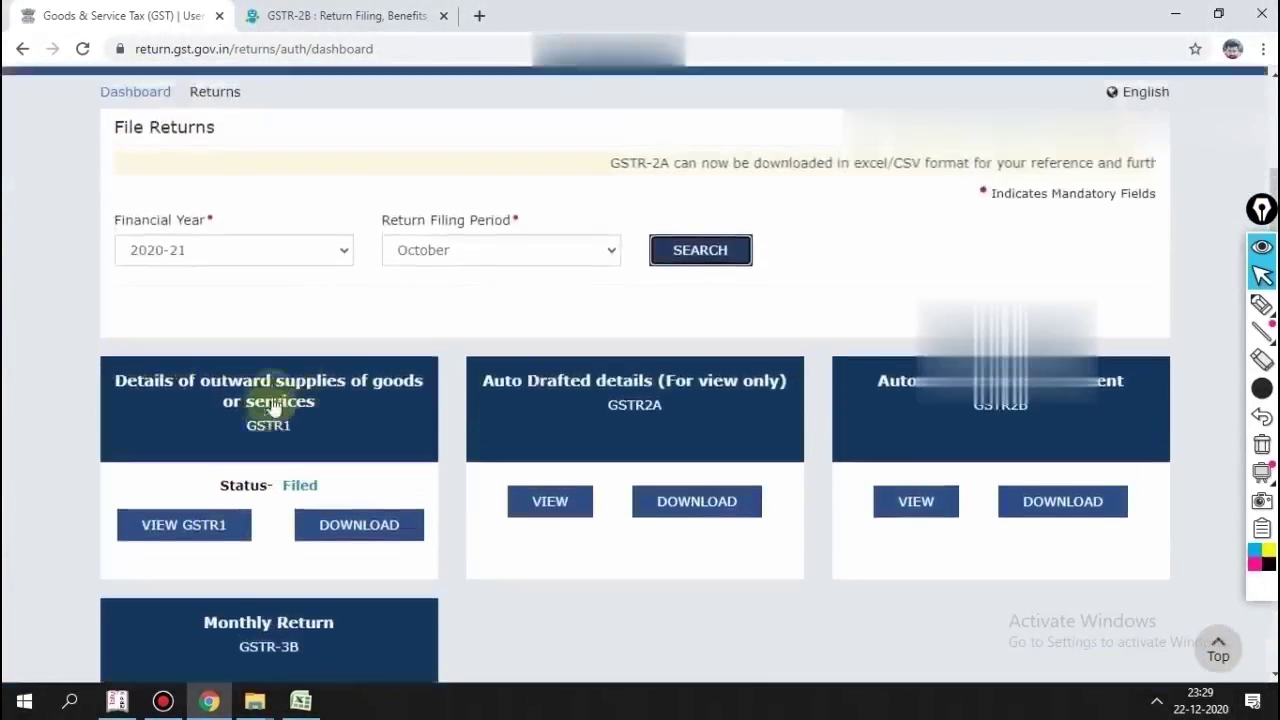
scroll(280, 455, down, 2)
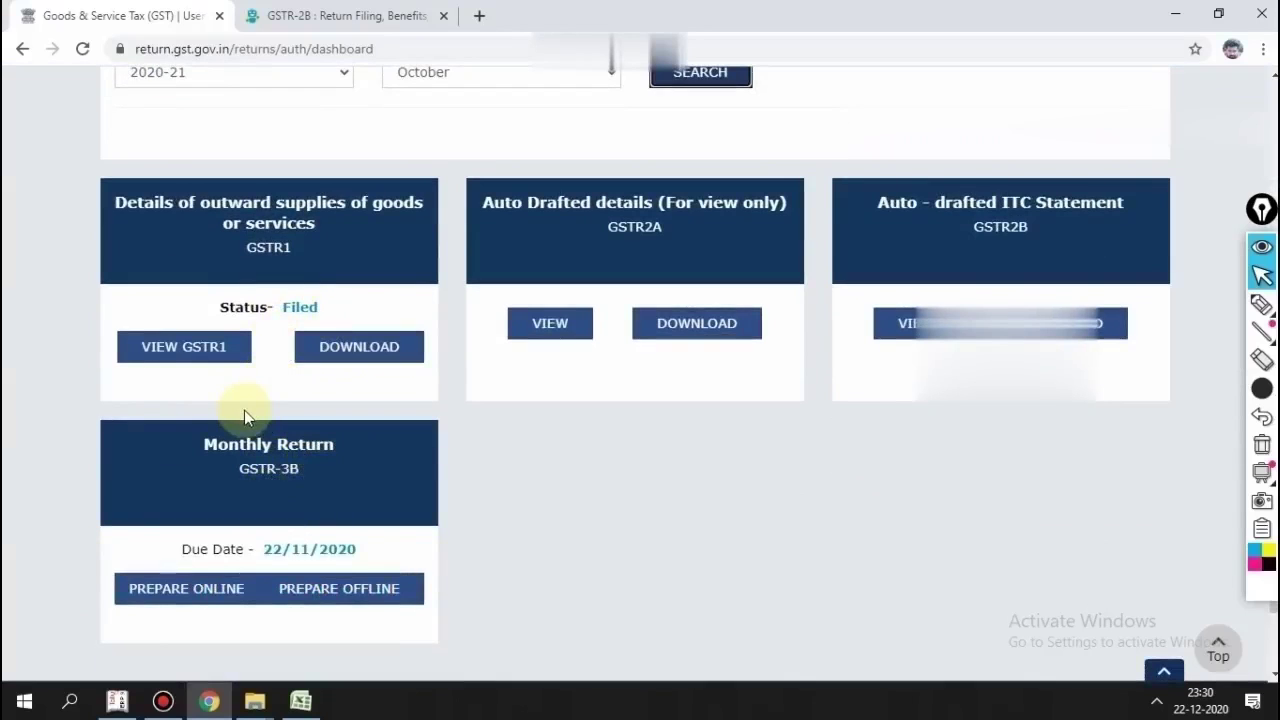
scroll(247, 410, down, 2)
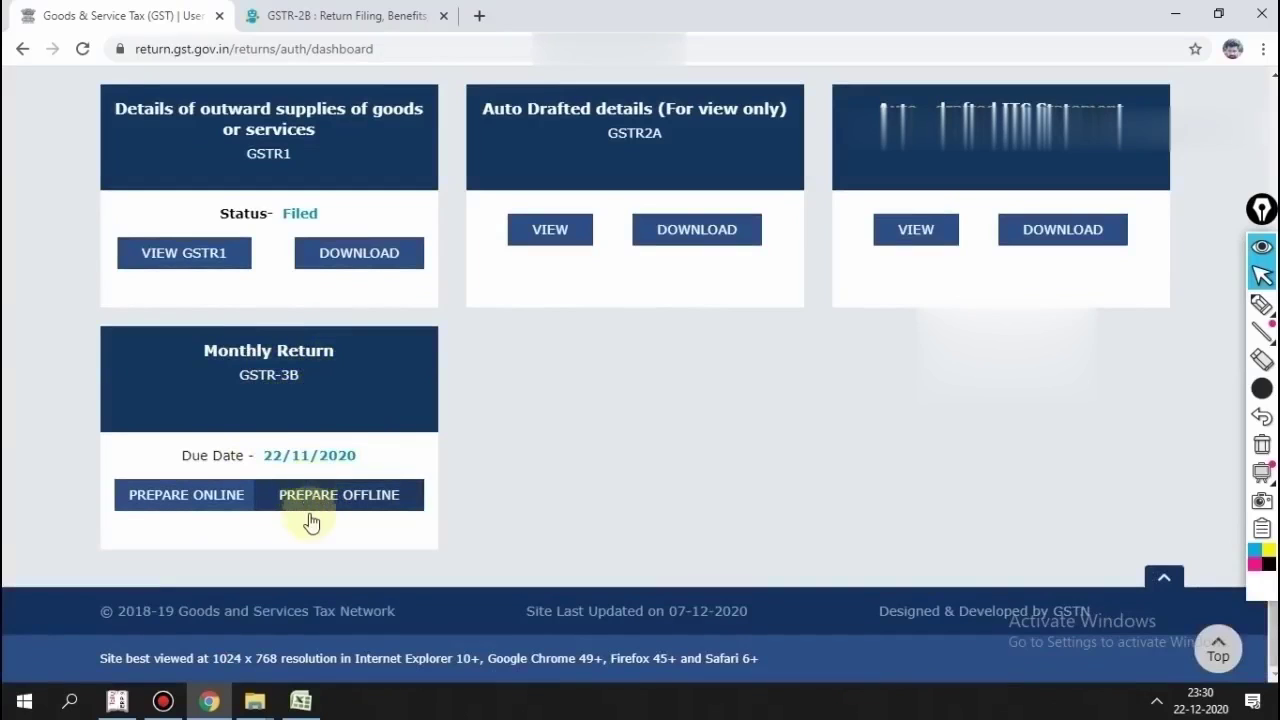
Step: Compare the GSTR-3B summary in Tally.ERP 9 with the October return tiles on the GST portal in Chrome
click(118, 701)
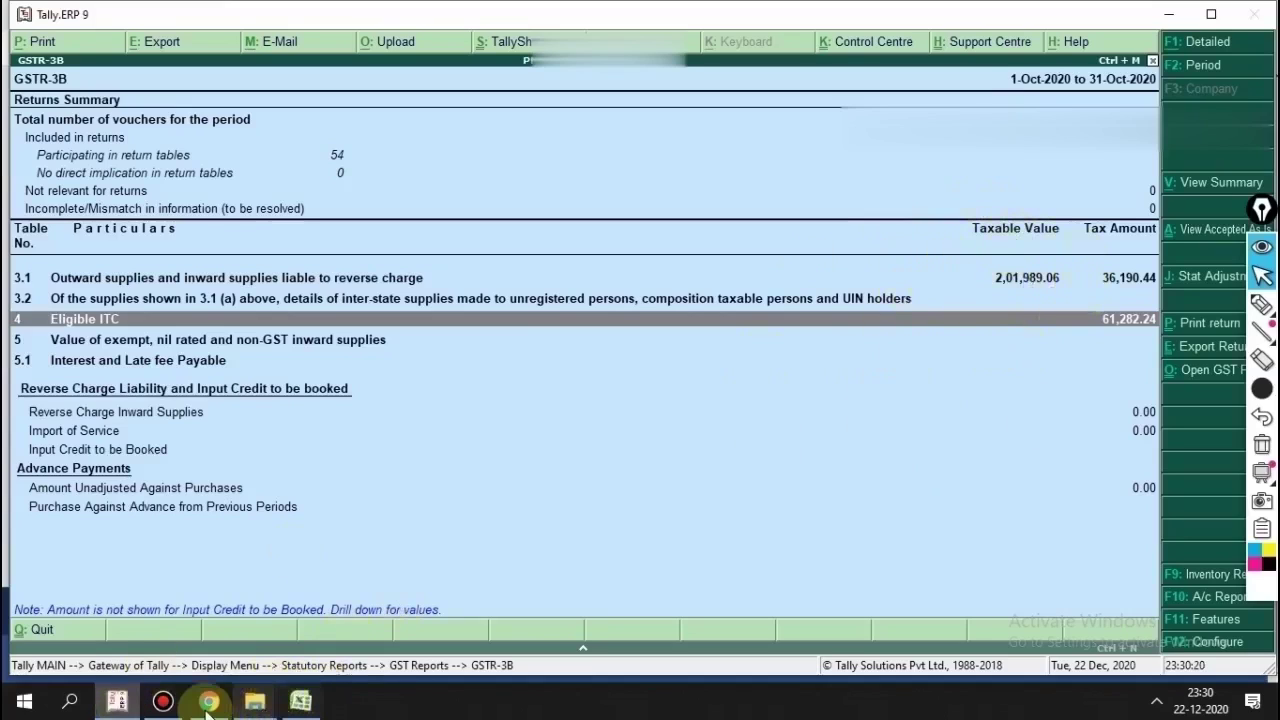
click(208, 704)
scroll(800, 393, up, 2)
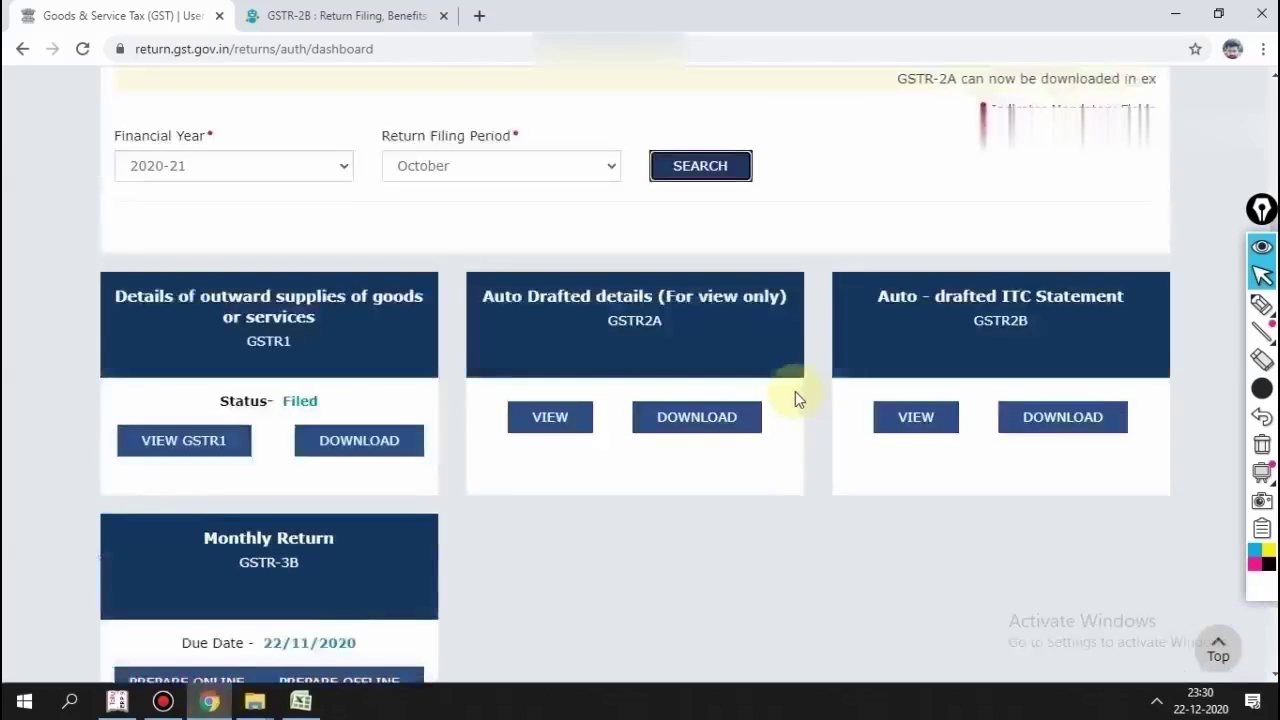
scroll(586, 415, down, 1)
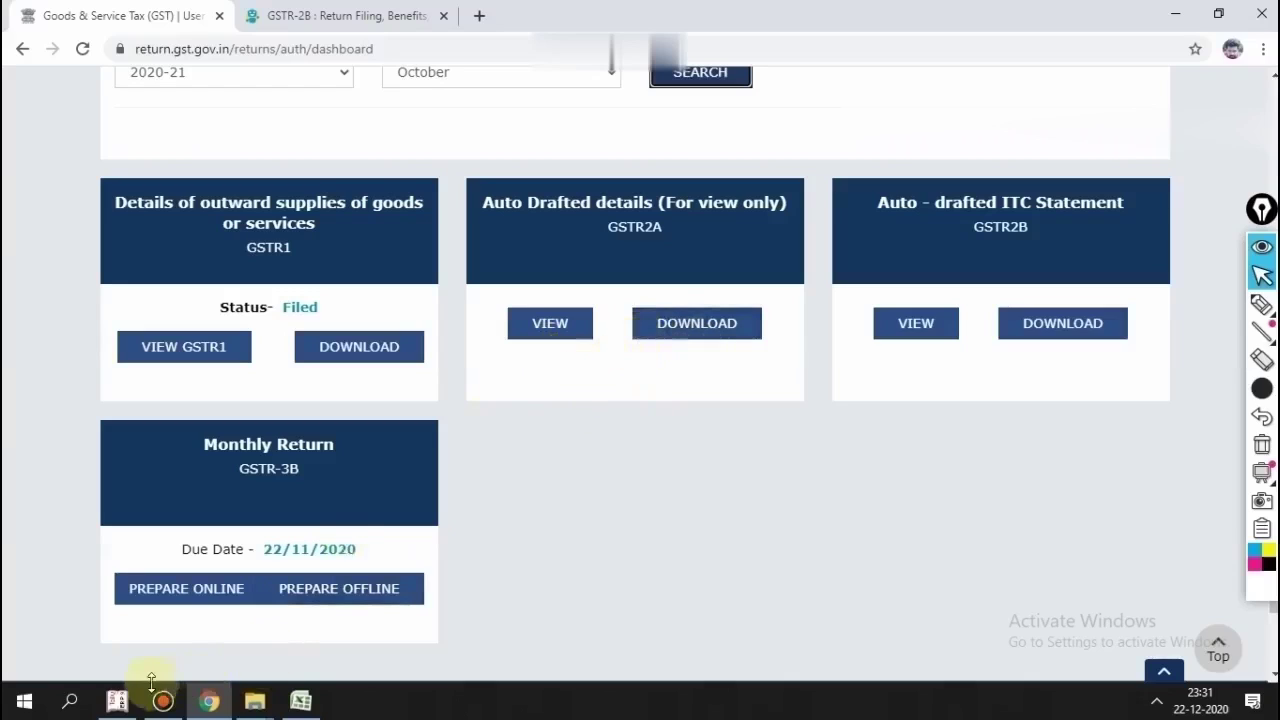
click(117, 702)
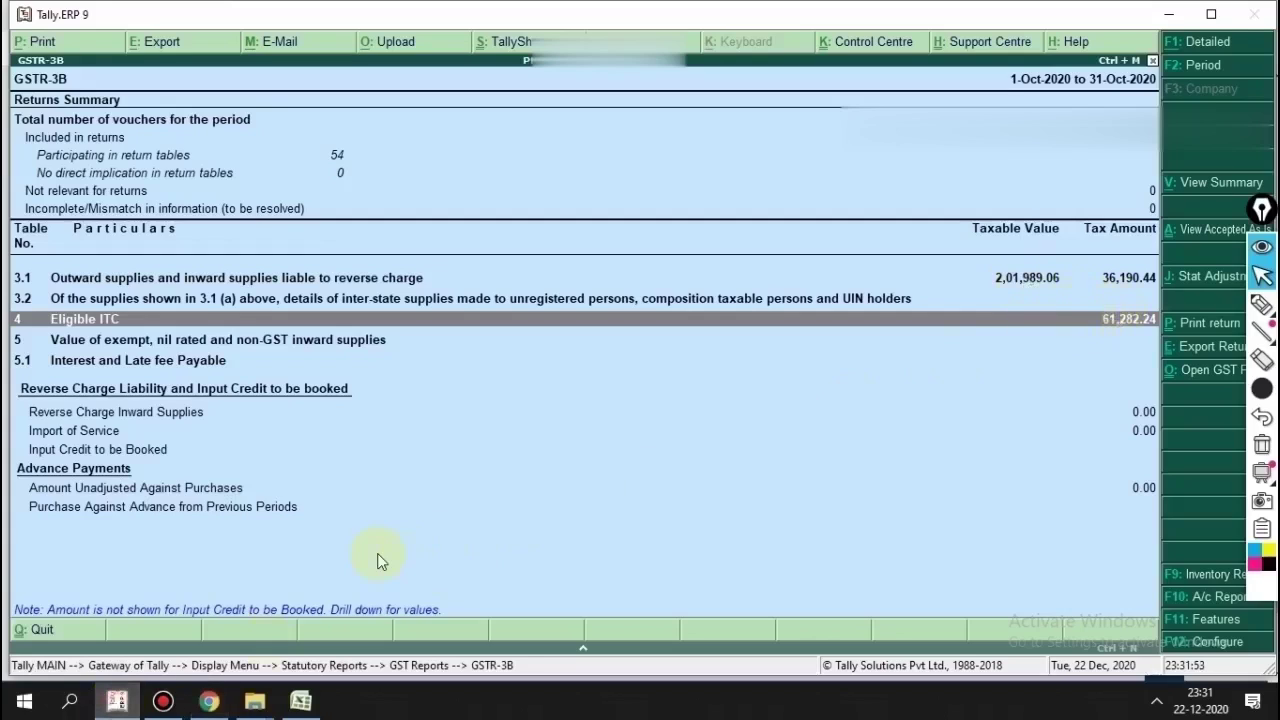
Step: Open the GSTR2A B2B invoices on the GST portal and look through all three pages of supplier details
mouse_move(117, 700)
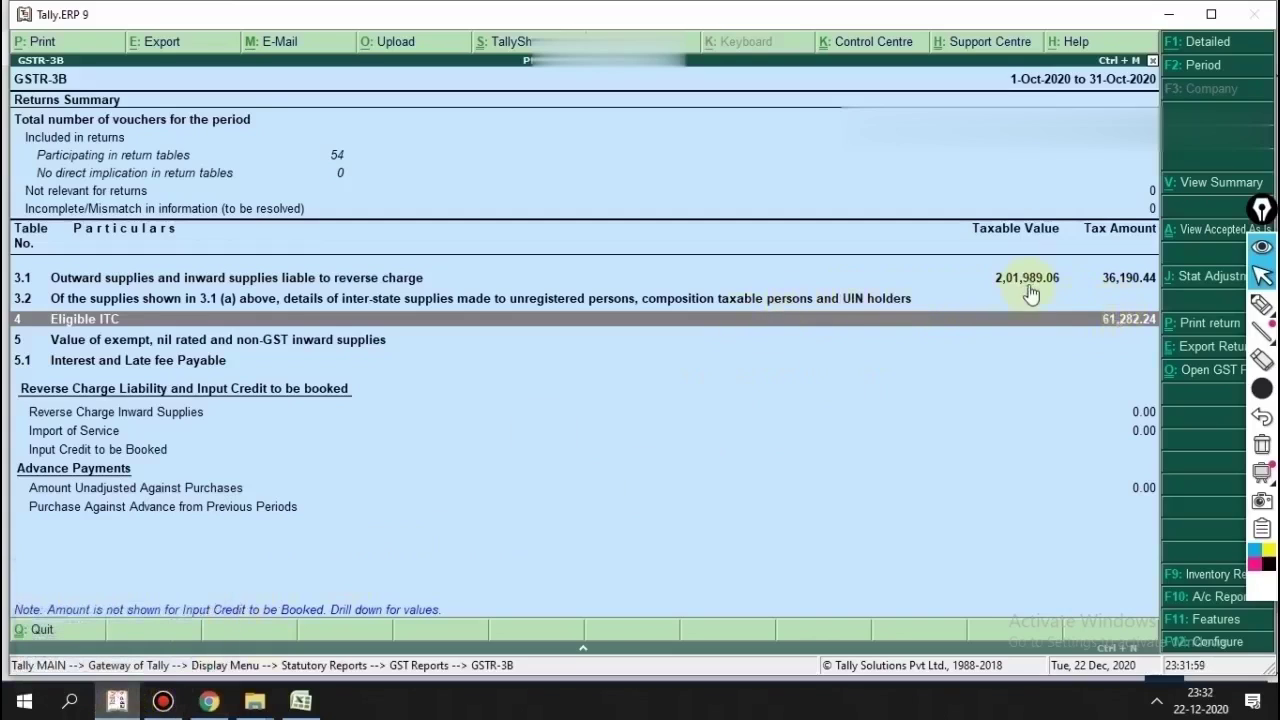
click(208, 701)
click(593, 340)
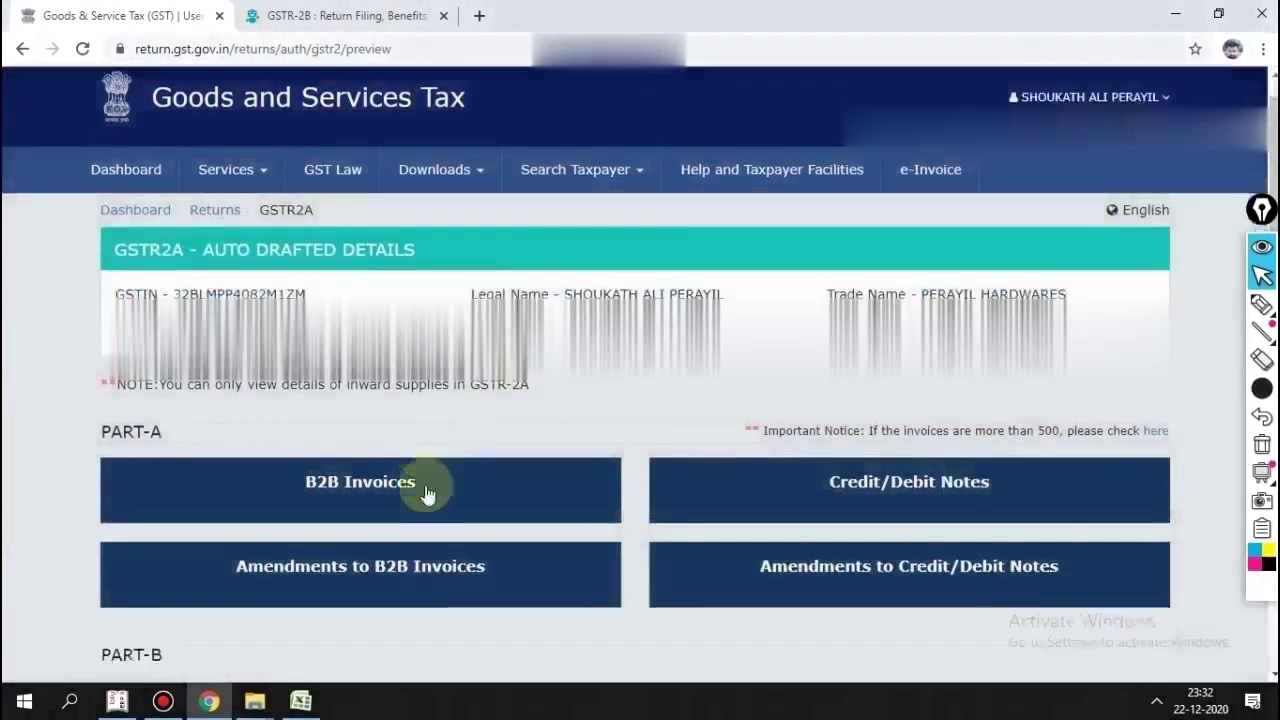
click(424, 425)
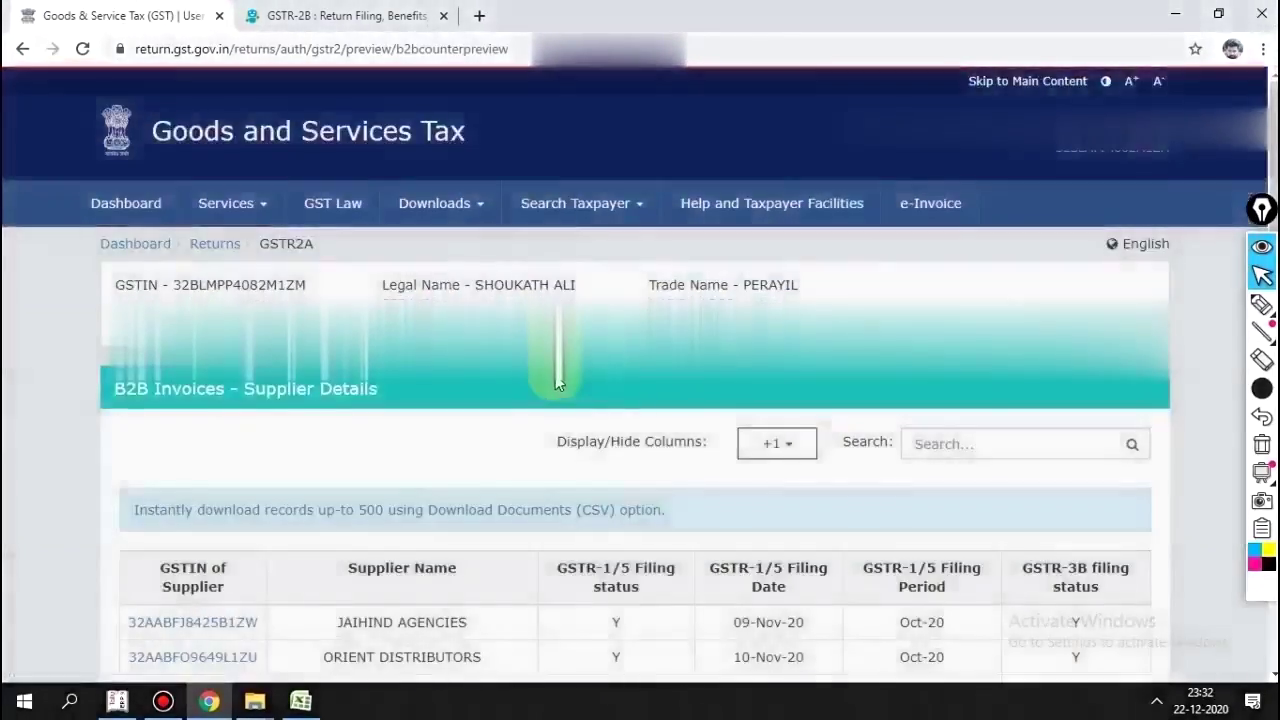
scroll(558, 383, down, 4)
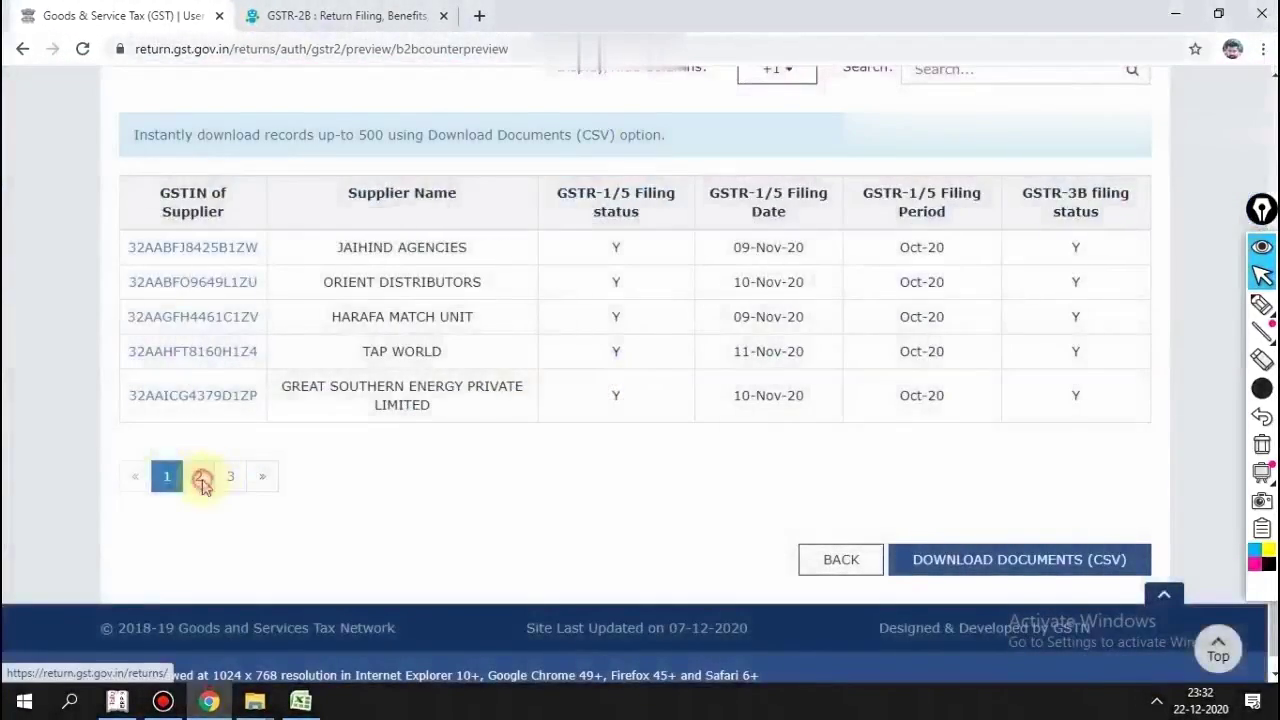
click(201, 478)
click(230, 478)
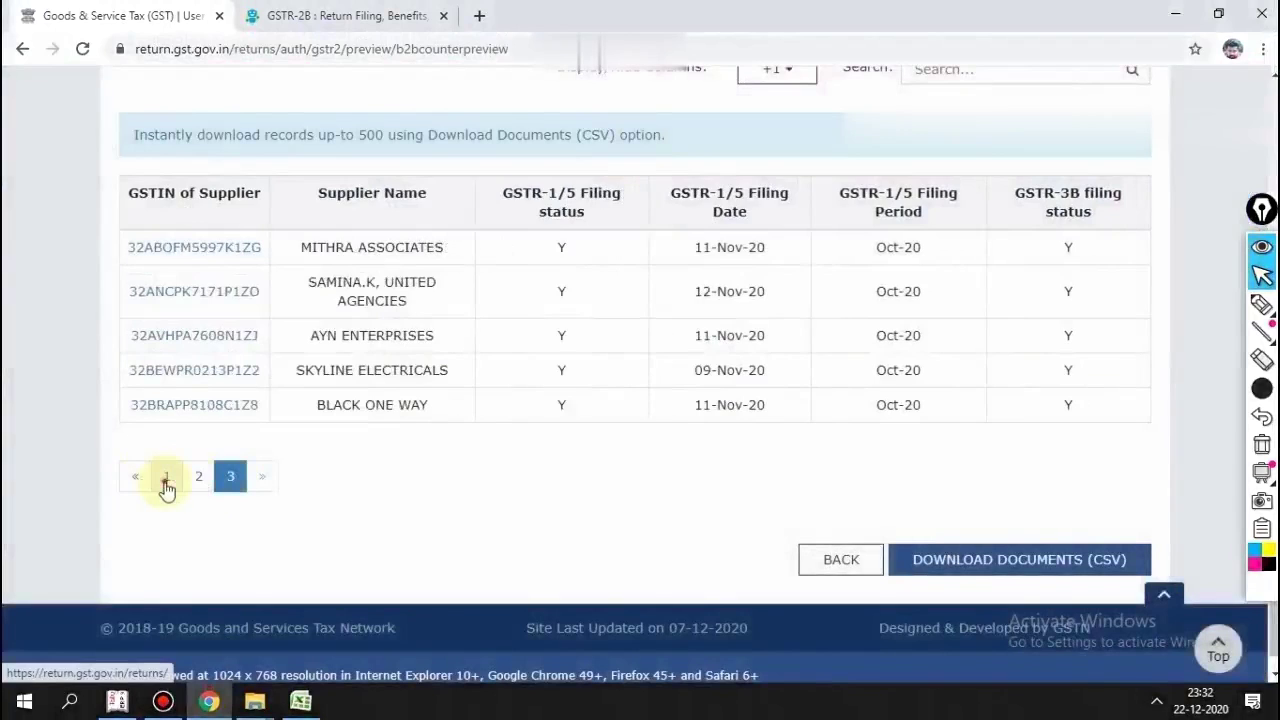
click(166, 480)
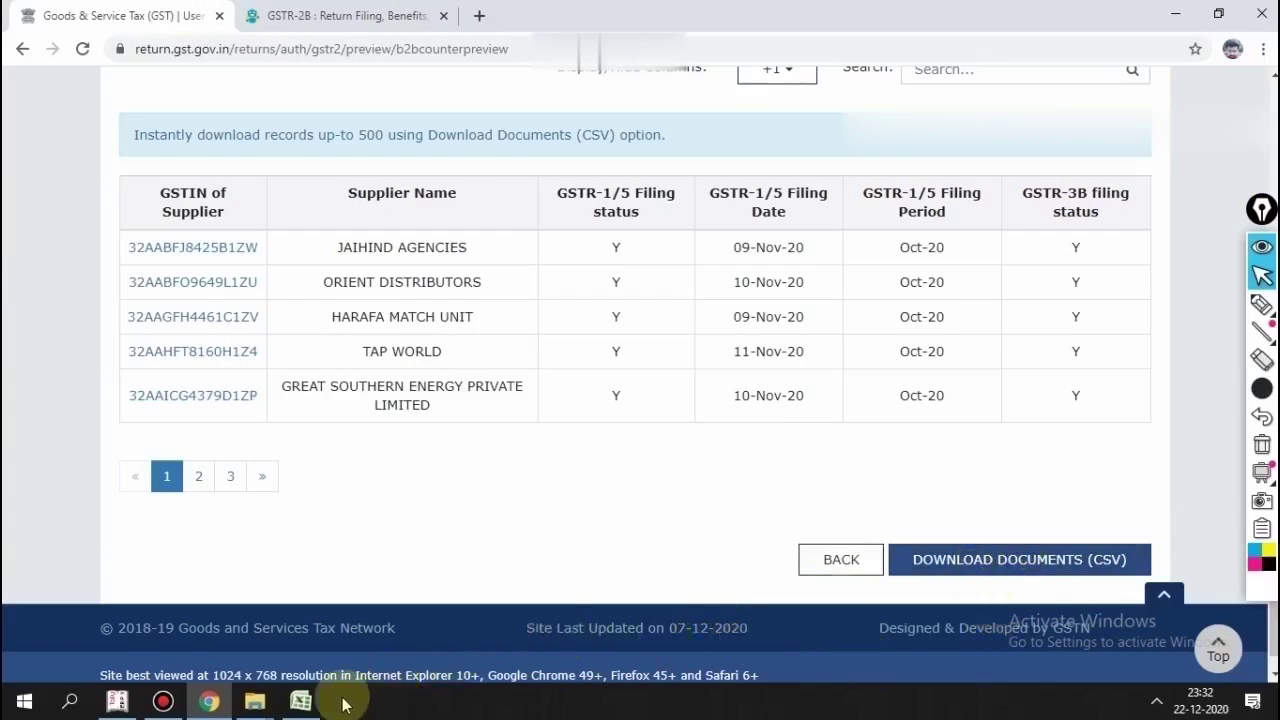
Step: Switch to Excel and review the GSTR-2A inward supplies report down to the tax totals beneath the last invoice
click(300, 702)
scroll(483, 507, up, 6)
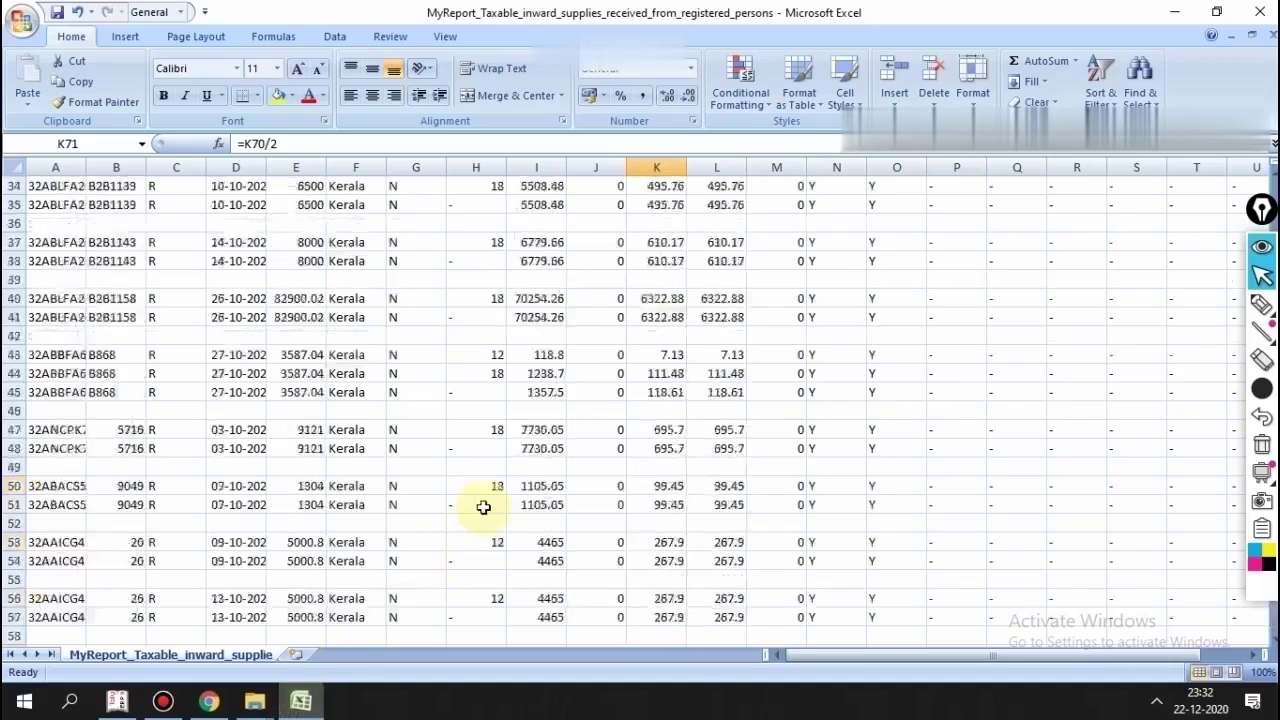
scroll(483, 507, up, 11)
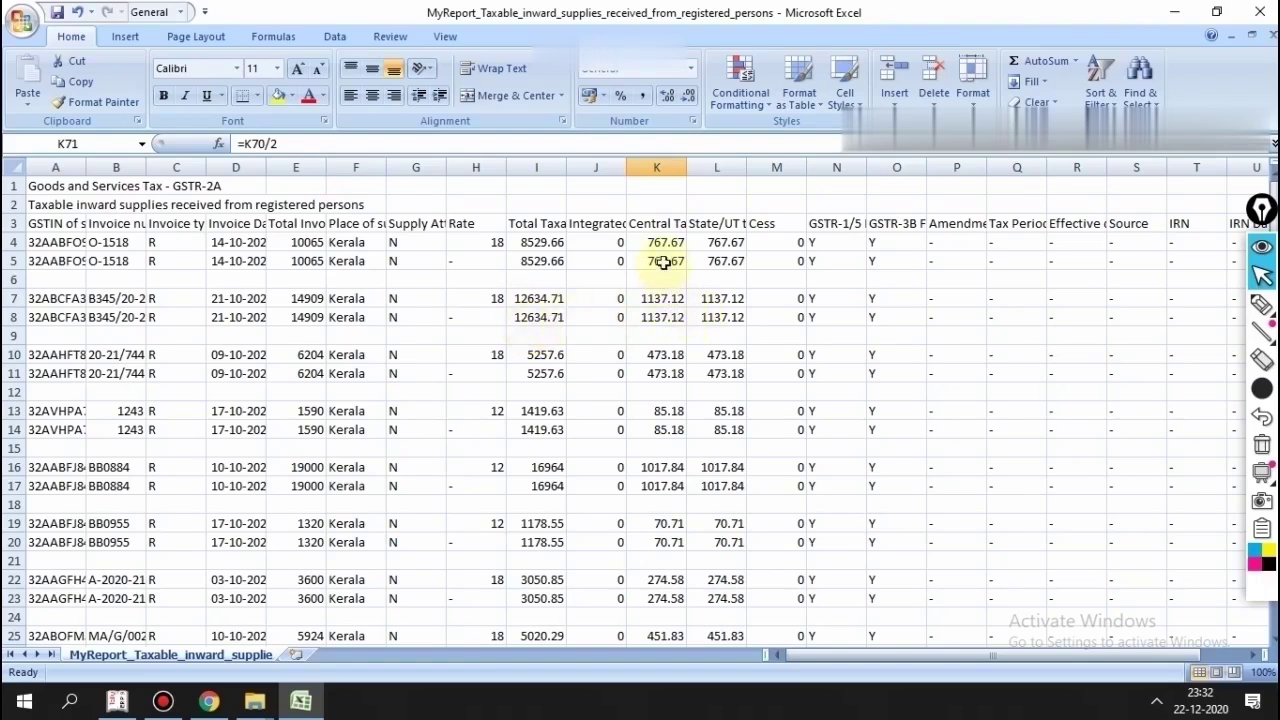
scroll(660, 538, down, 12)
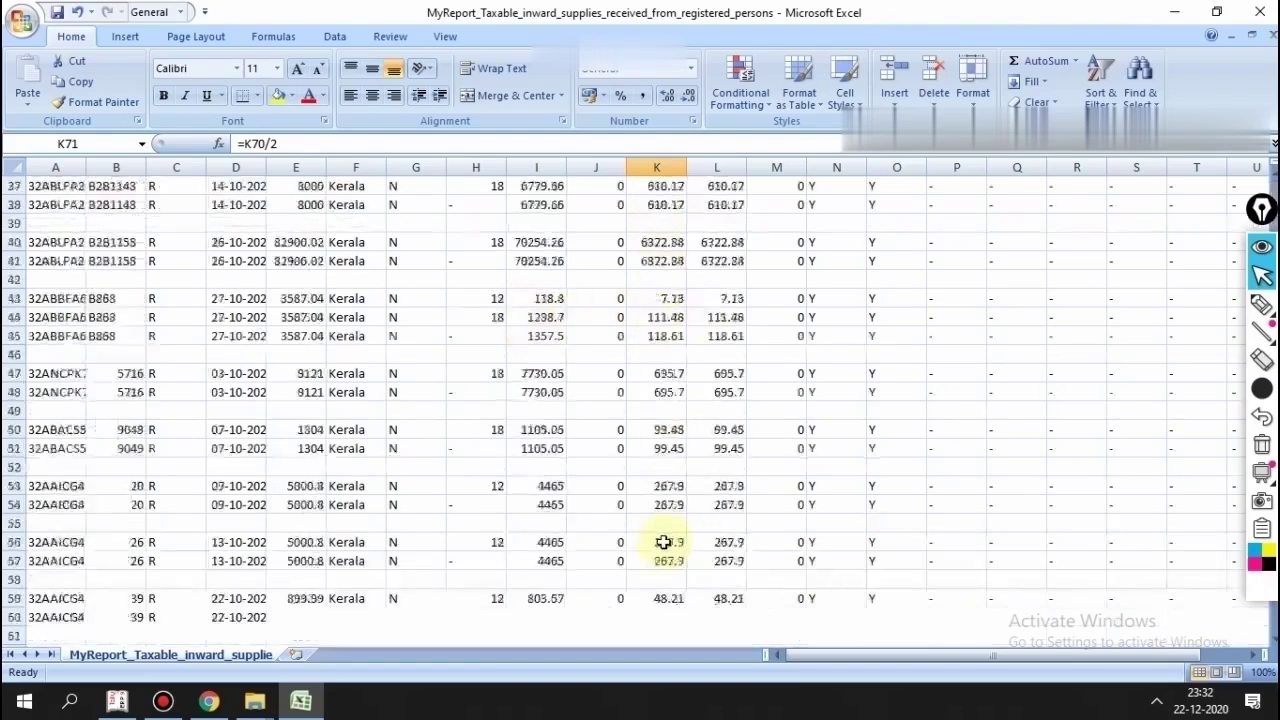
scroll(660, 538, down, 7)
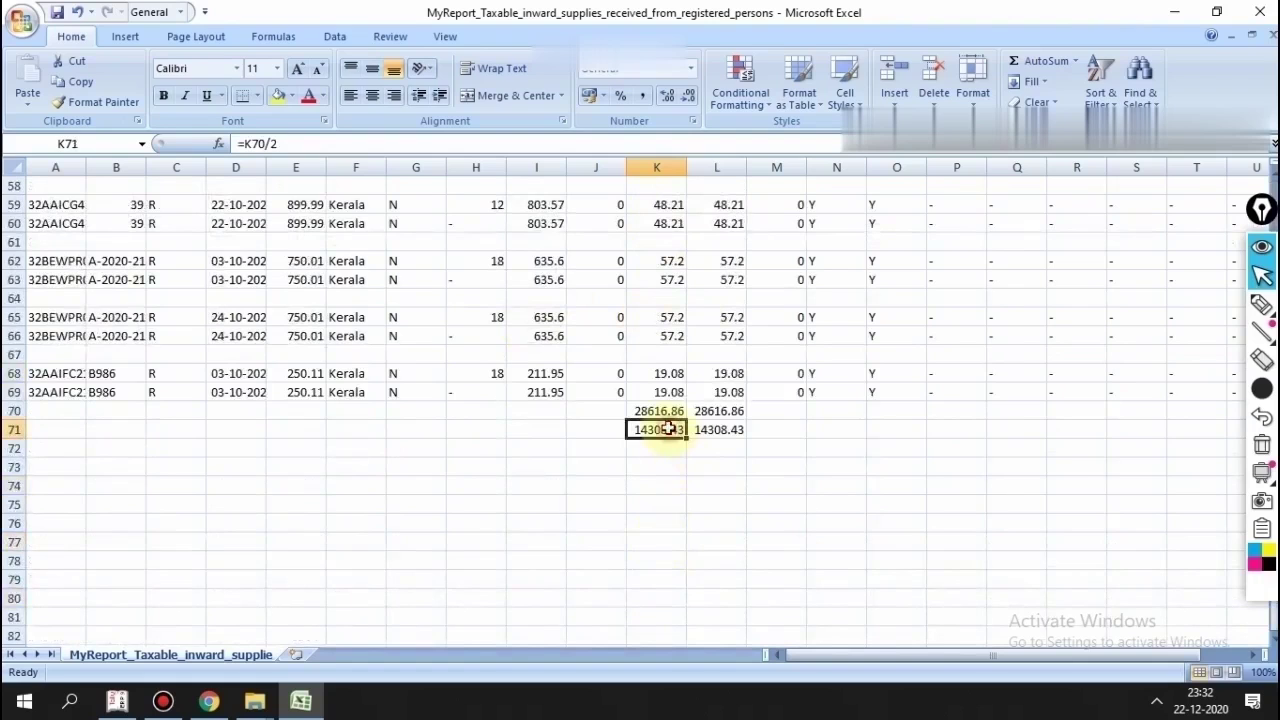
Step: Clear the existing totals in K70:L72 below the Central Tax and State/UT Tax columns
click(721, 487)
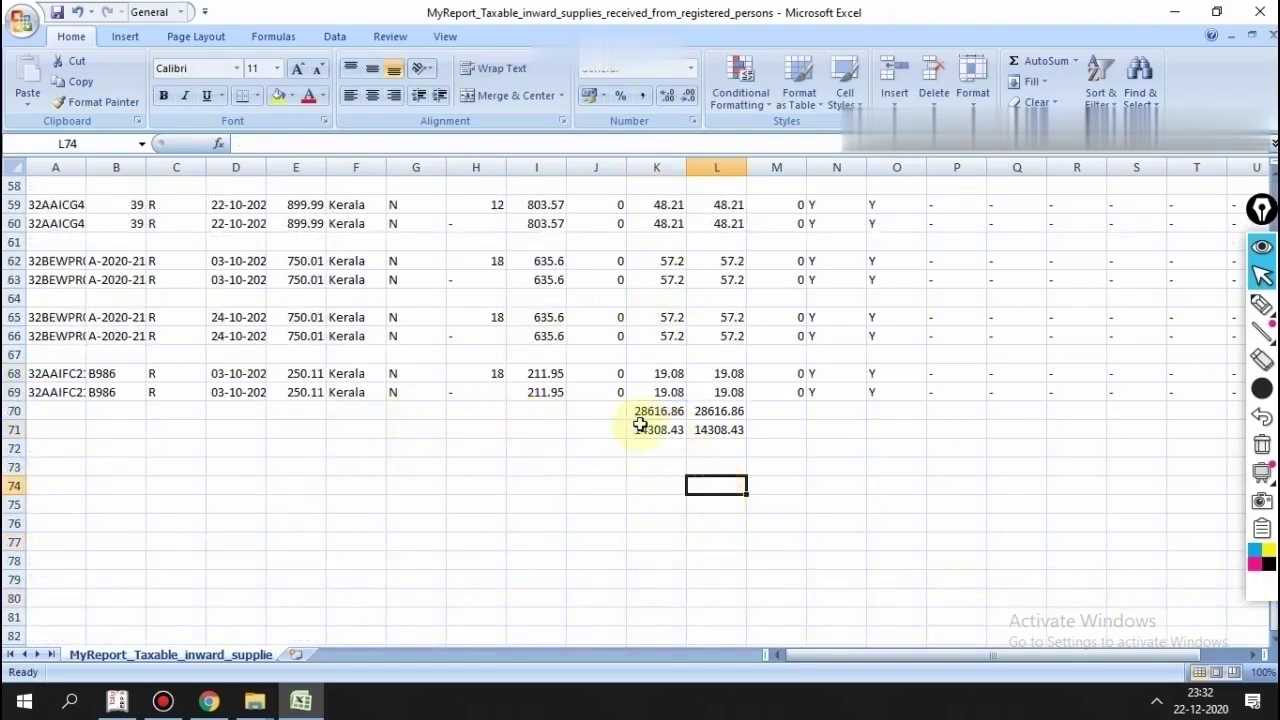
drag(643, 418, 727, 446)
key(Delete)
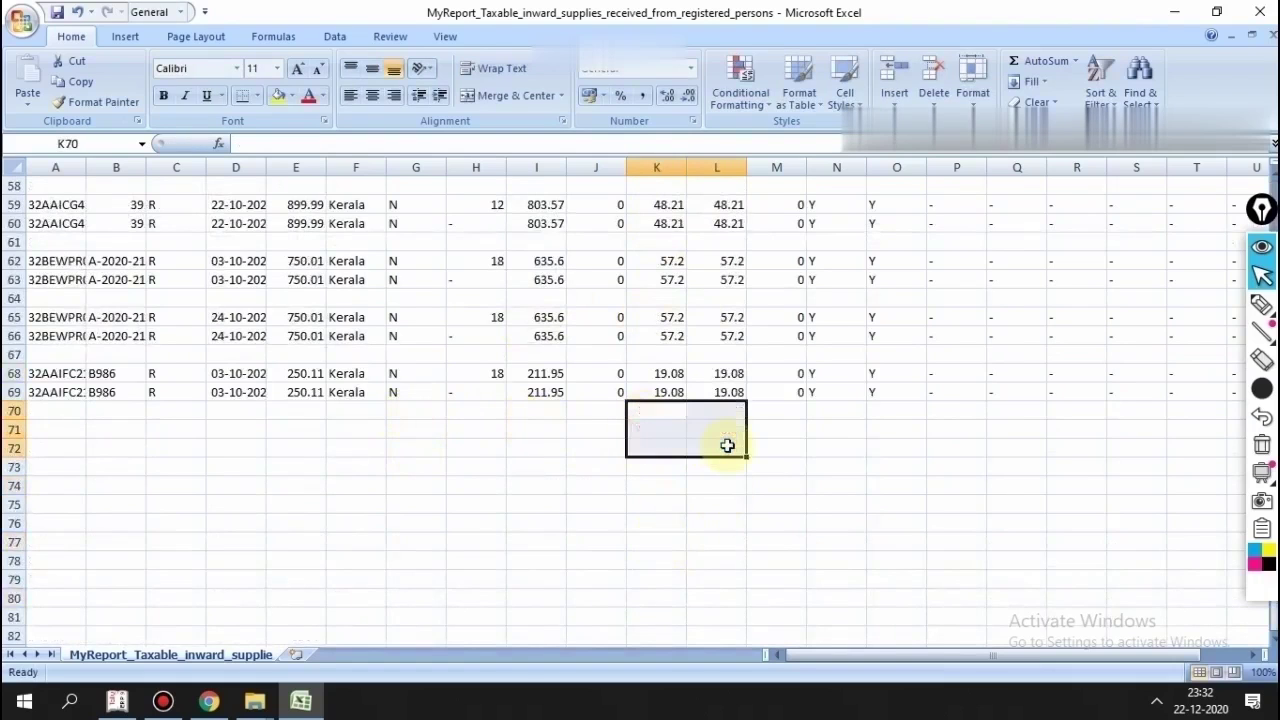
scroll(727, 445, up, 19)
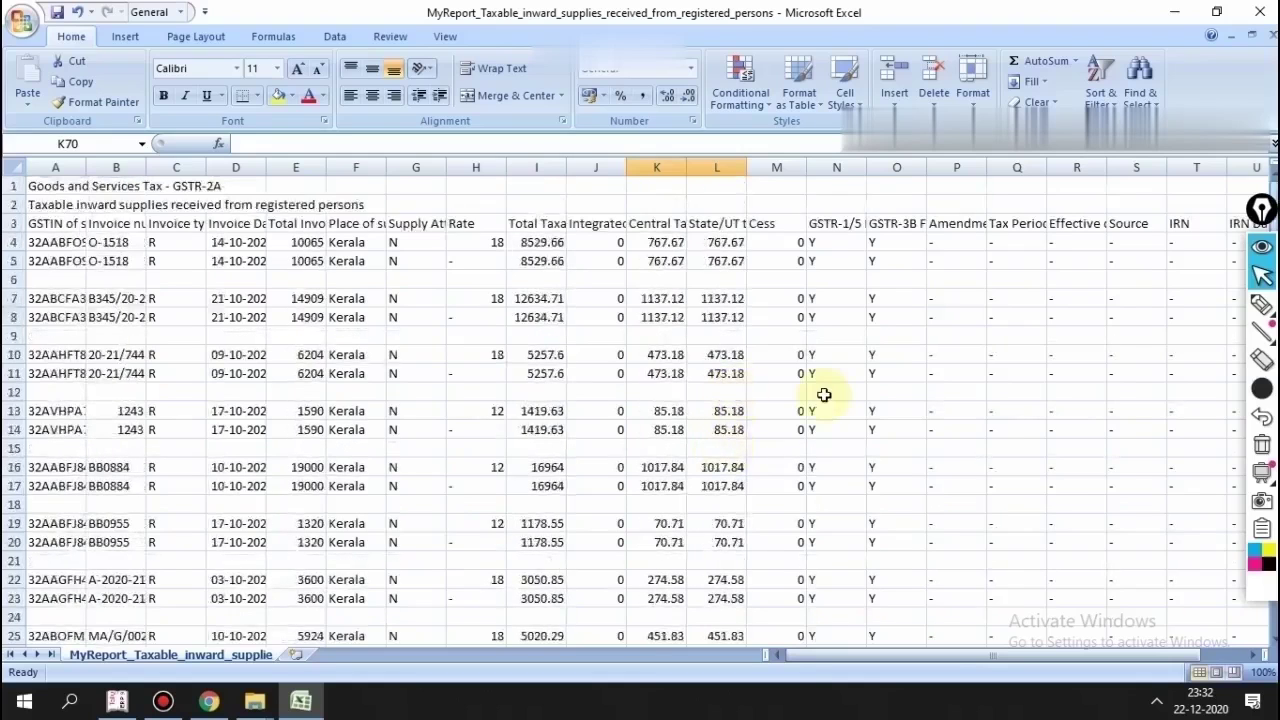
click(1017, 390)
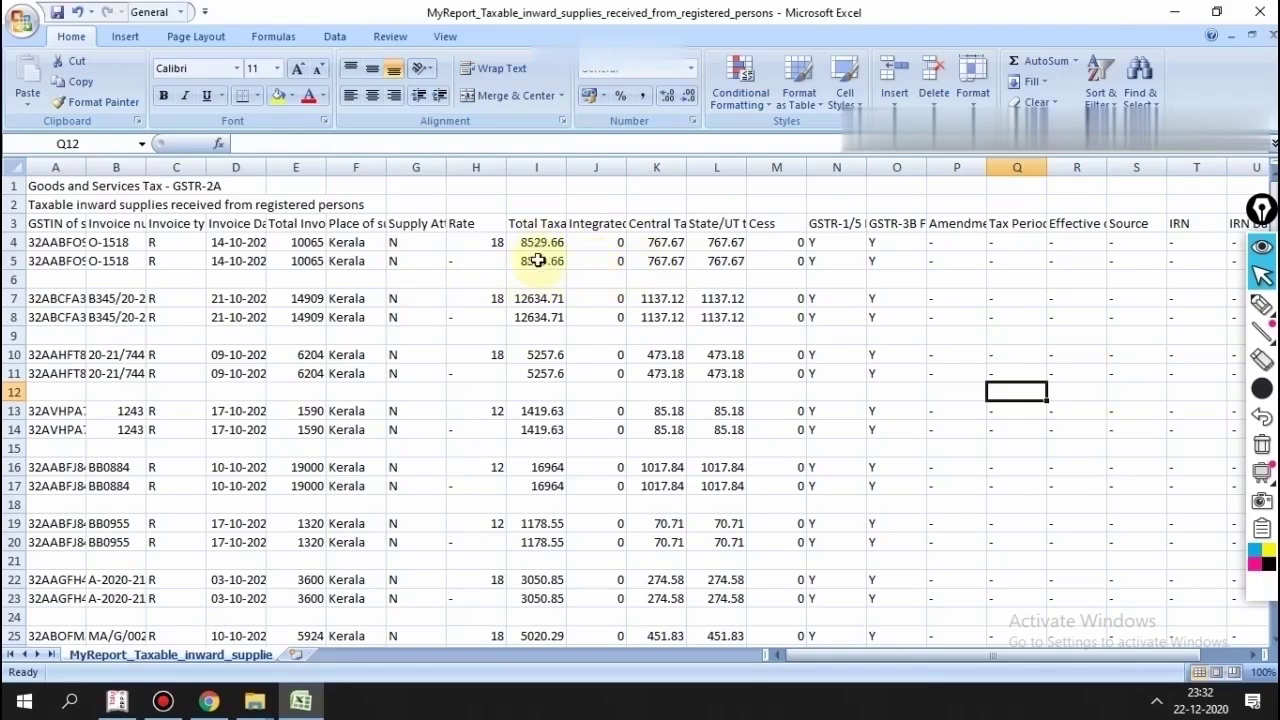
click(661, 241)
click(988, 333)
click(664, 243)
drag(664, 243, 664, 262)
drag(661, 355, 655, 700)
click(948, 452)
scroll(984, 438, up, 11)
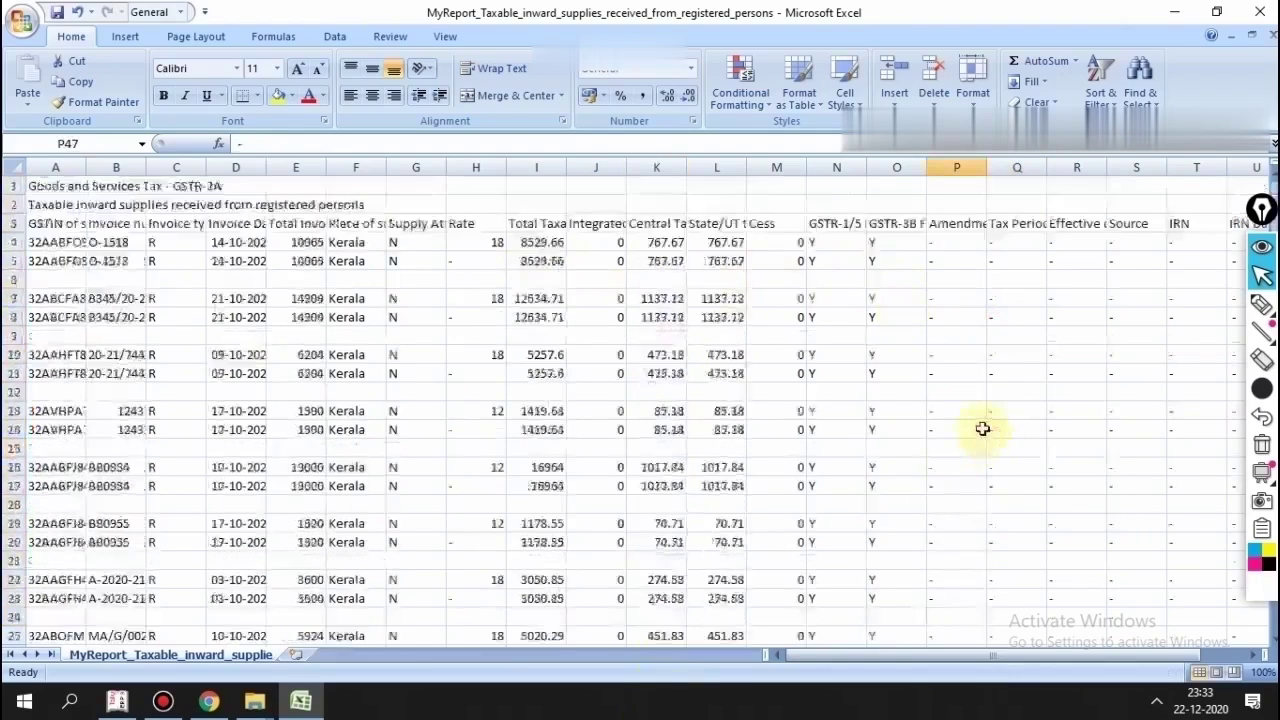
Step: Sum the Central Tax amounts from K4 down to the last invoice row with AutoSum, placing the total in K70
drag(668, 243, 708, 612)
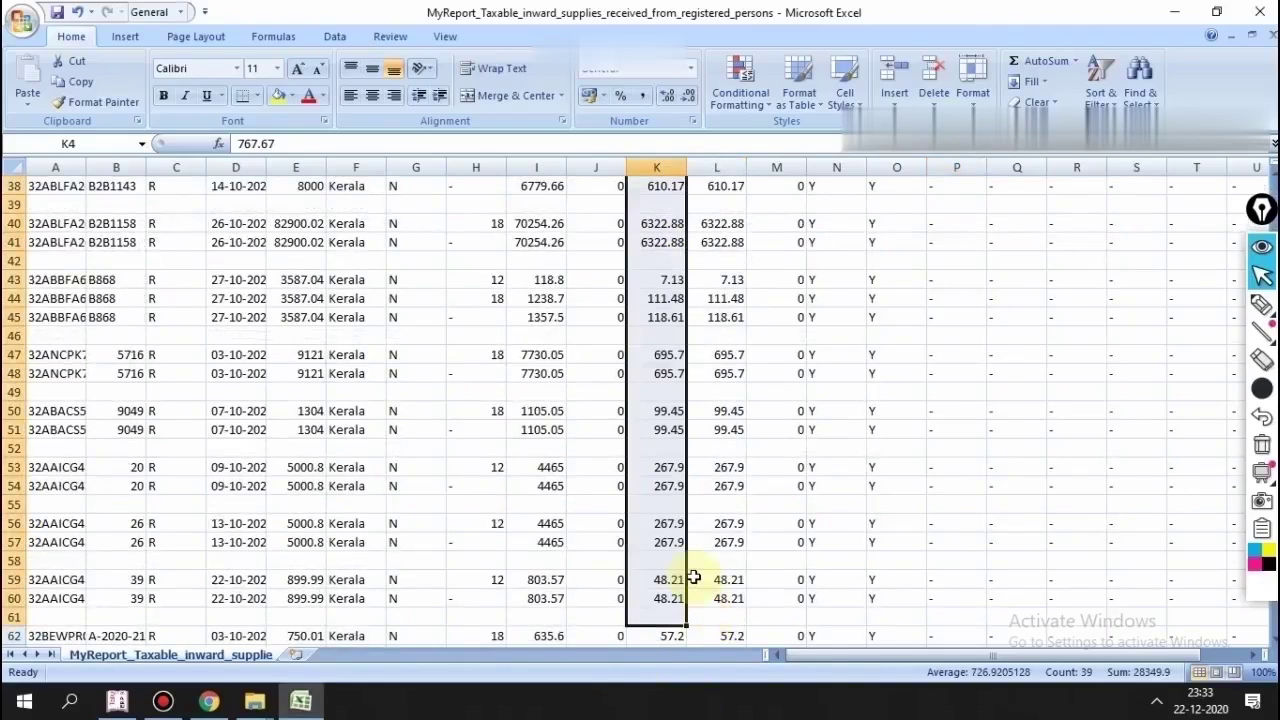
drag(693, 578, 693, 577)
key(shift+Up)
key(shift+Up)
key(shift+Up)
key(shift+Up)
key(shift+Up)
key(shift+Up)
key(shift+Up)
key(shift+Up)
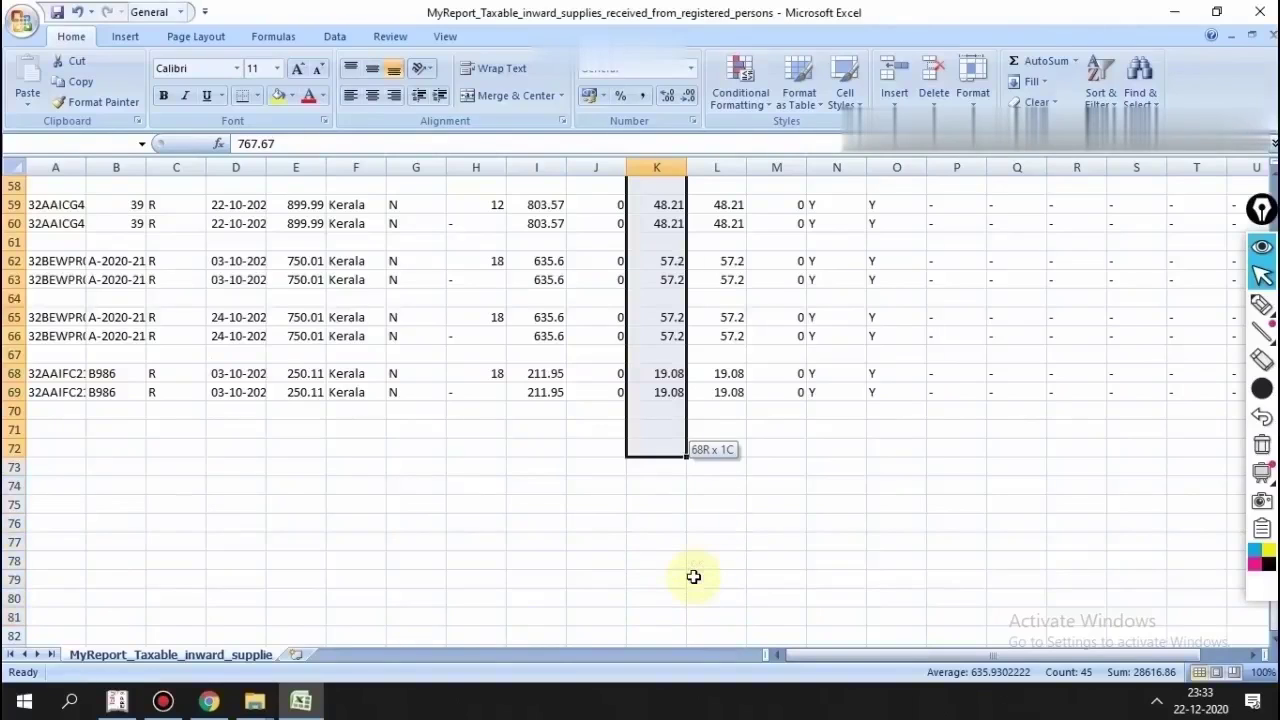
click(1035, 61)
scroll(886, 364, down, 6)
scroll(884, 374, down, 6)
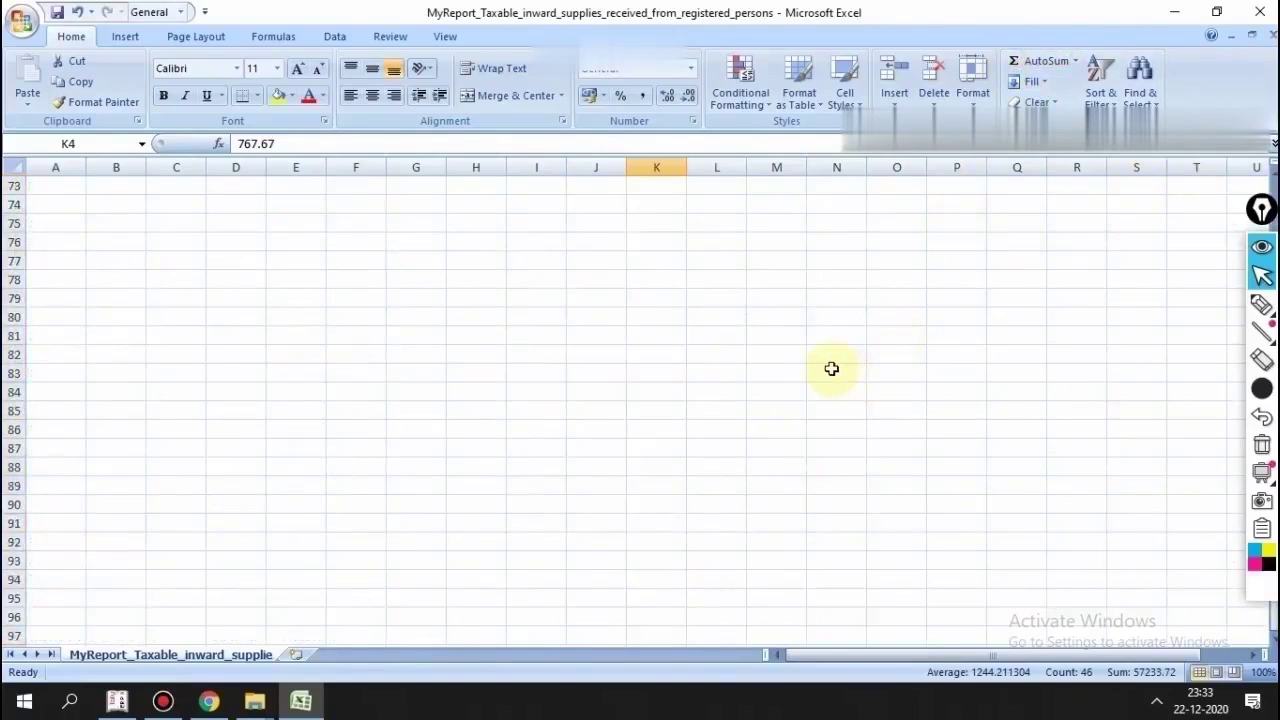
click(834, 366)
scroll(834, 366, up, 4)
Step: Copy the Central Tax sum formula from K70 into L70 to total the State/UT Tax column
click(736, 366)
click(735, 353)
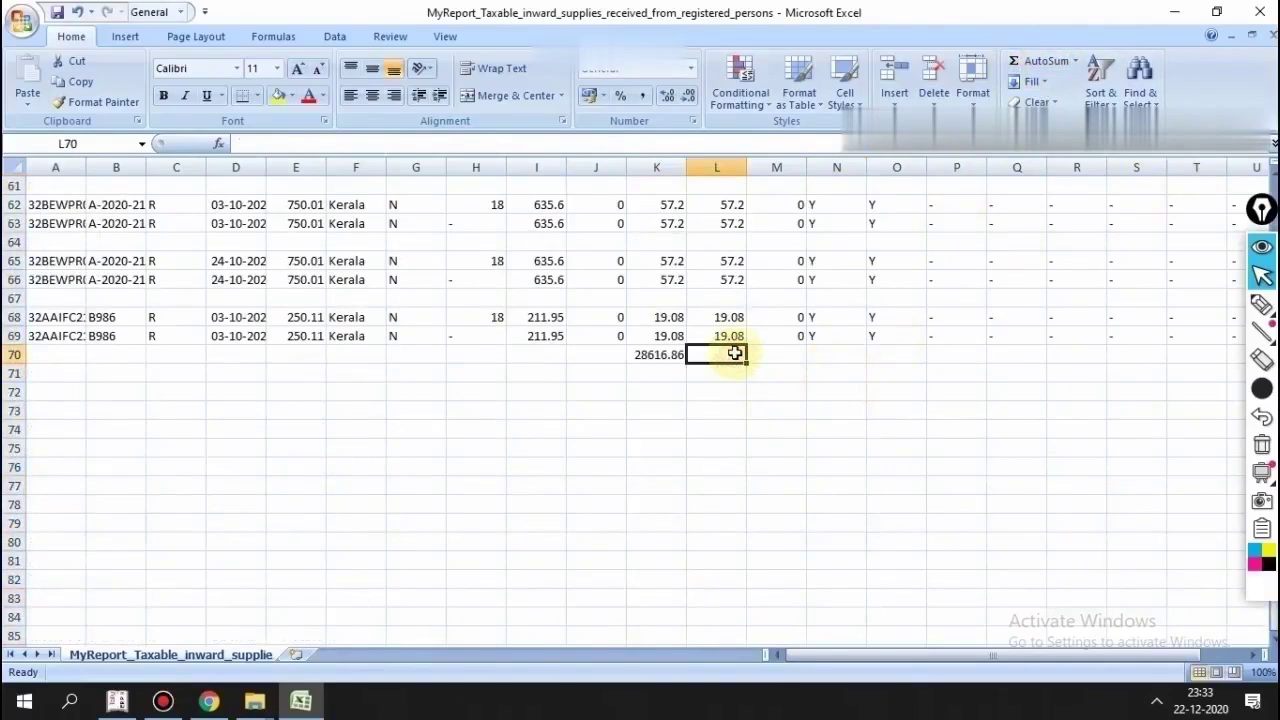
key(alt)
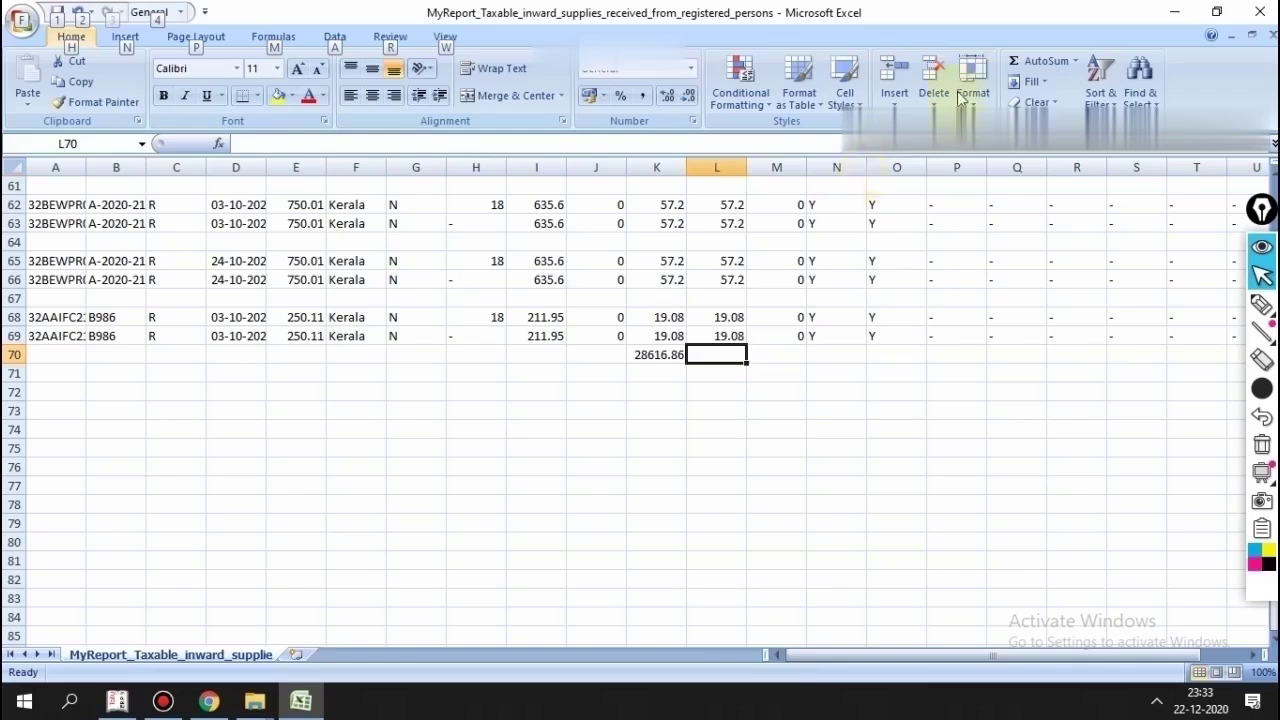
click(662, 338)
click(663, 357)
key(ctrl+c)
click(737, 353)
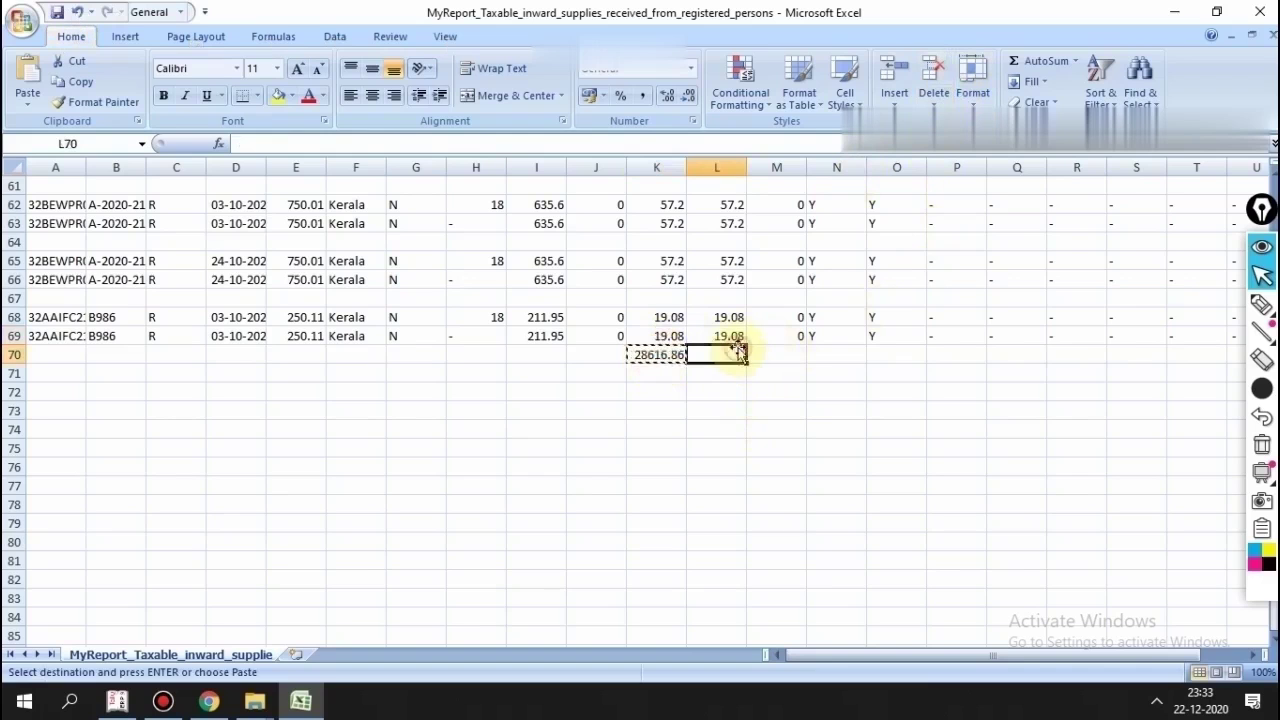
key(ctrl+v)
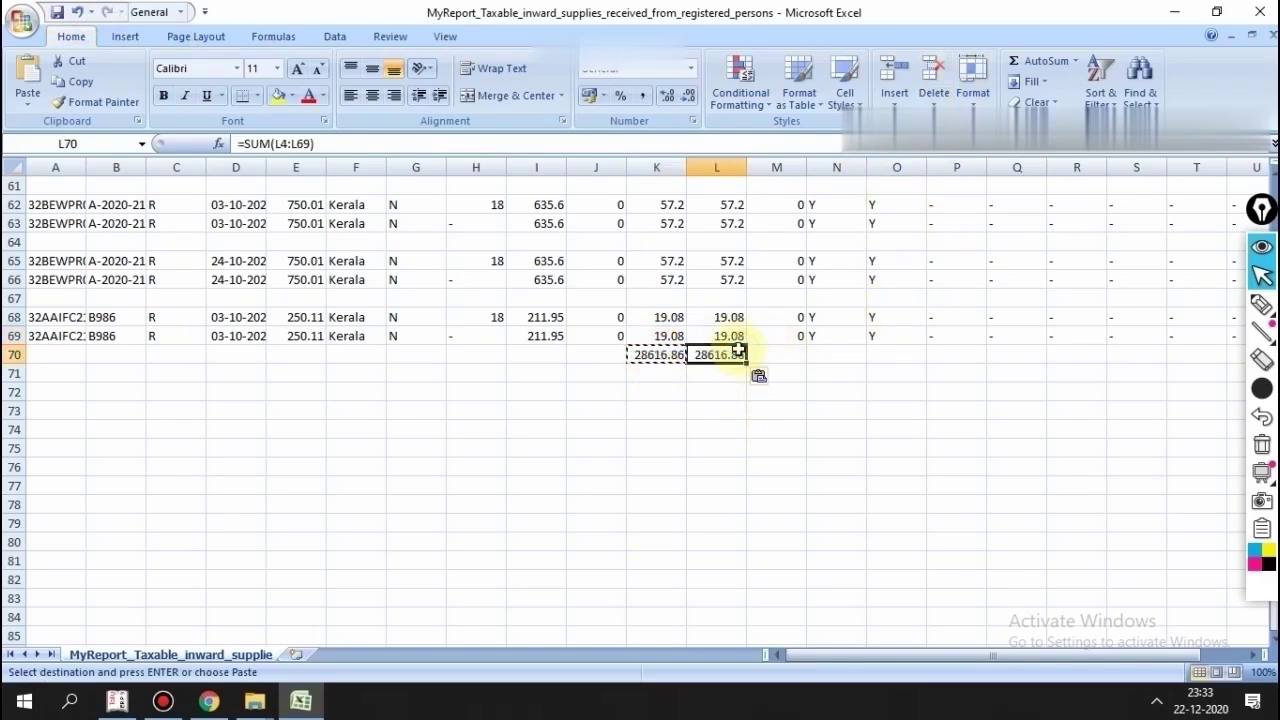
click(727, 430)
Step: Check the duplicated invoice rows, then halve the Central Tax total in K71 with the formula =K70/2
scroll(677, 393, up, 15)
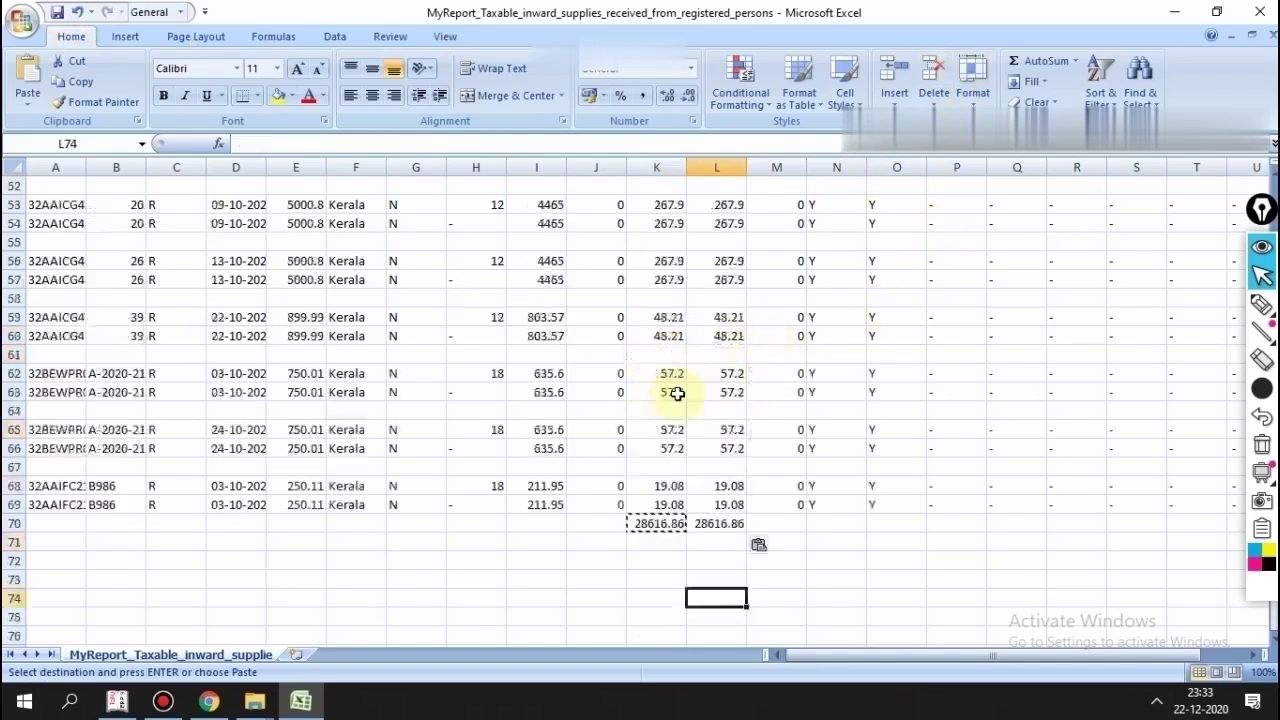
scroll(677, 393, down, 9)
scroll(677, 393, down, 5)
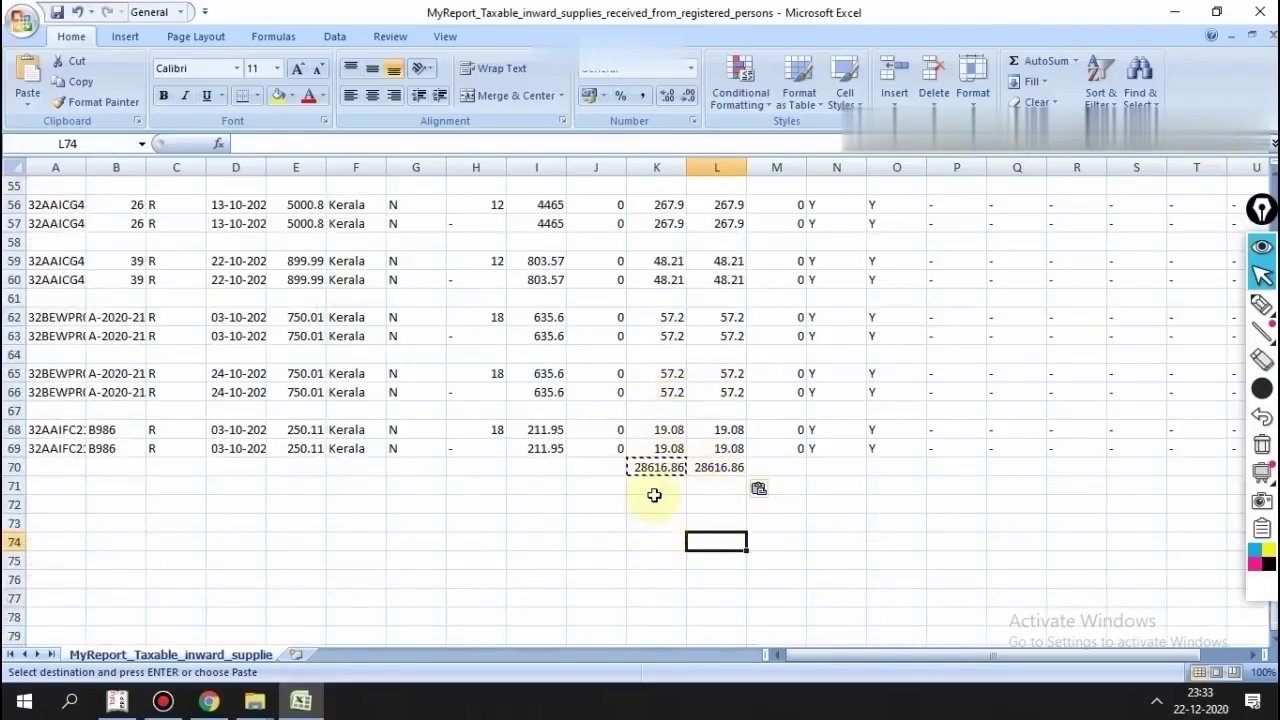
scroll(654, 482, up, 18)
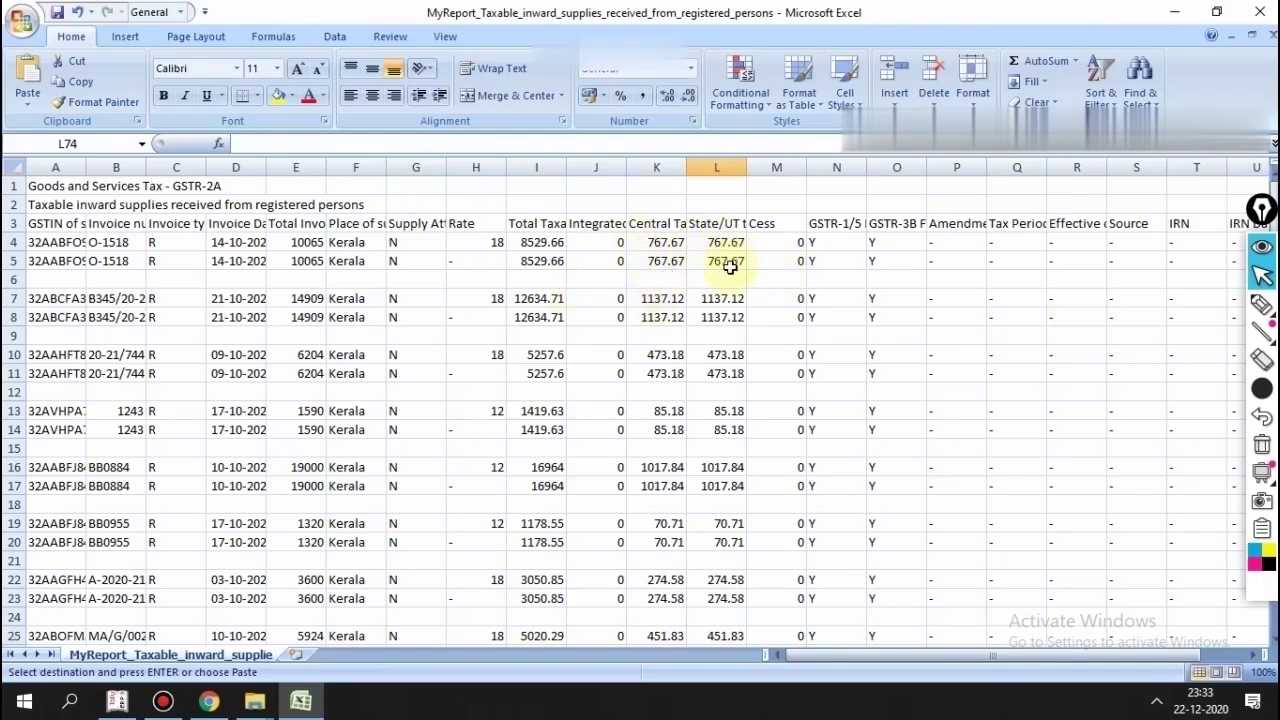
scroll(684, 263, down, 19)
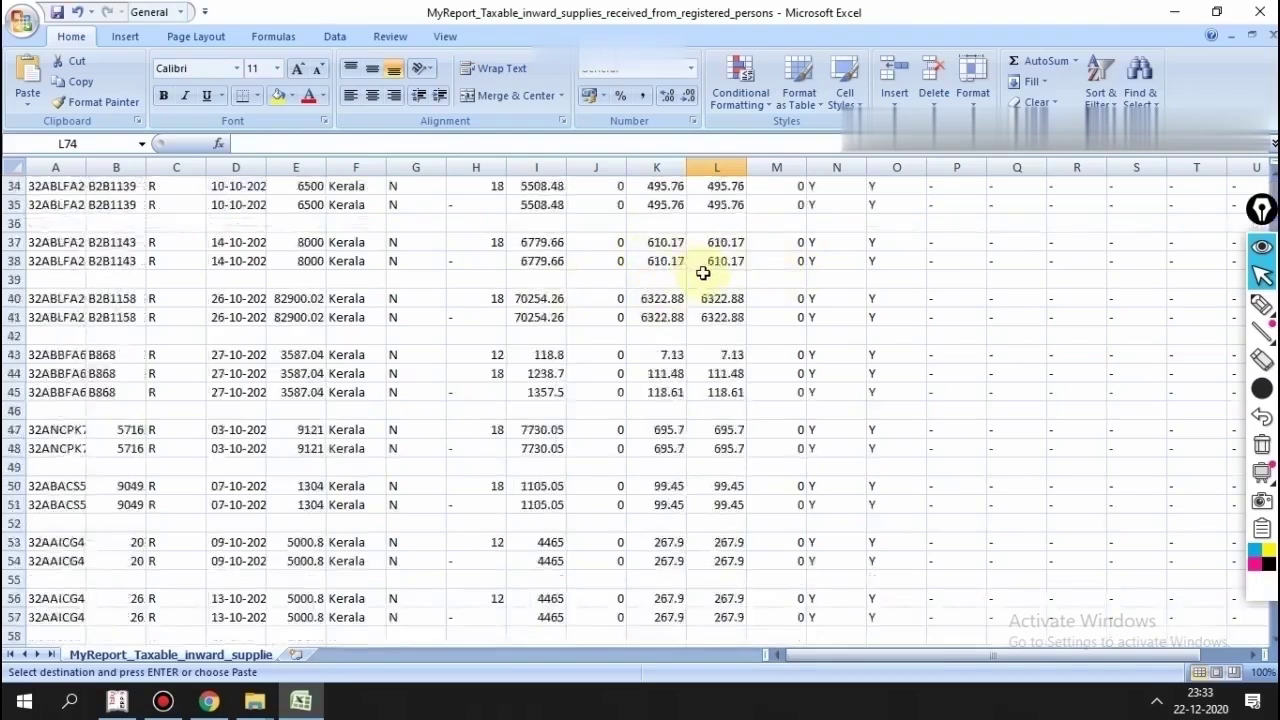
click(678, 503)
click(652, 425)
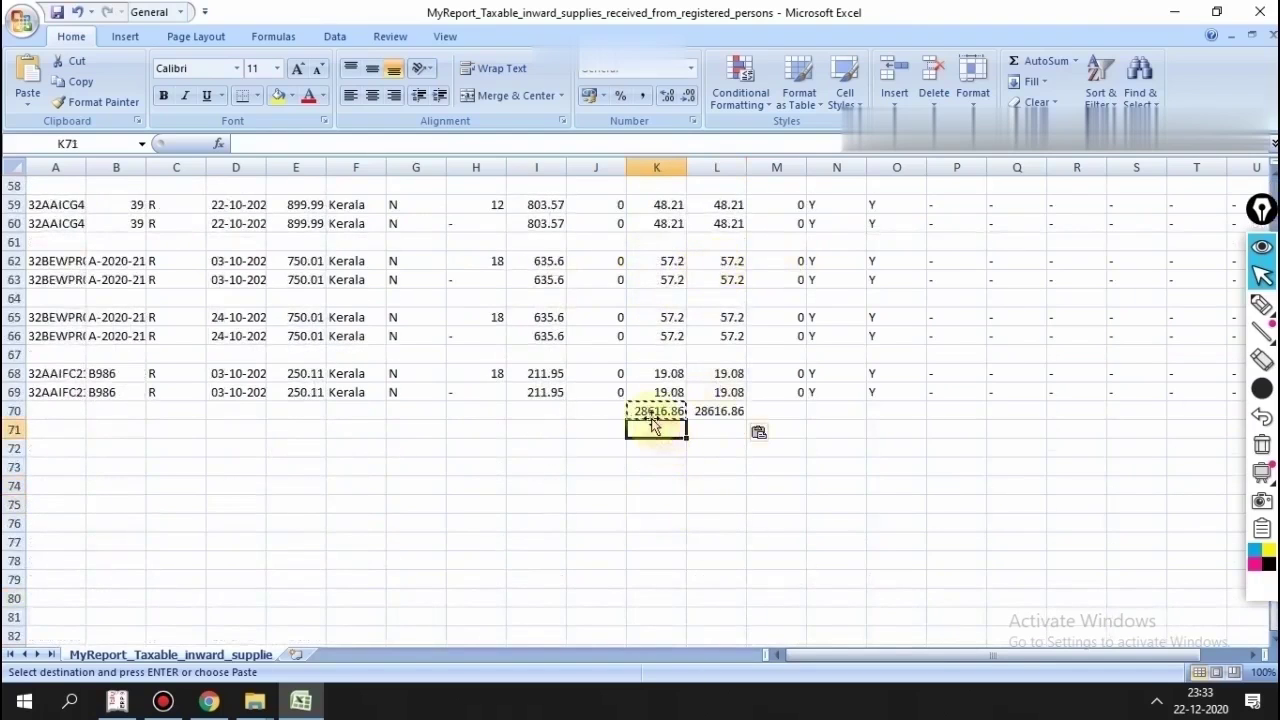
text(=)
click(650, 411)
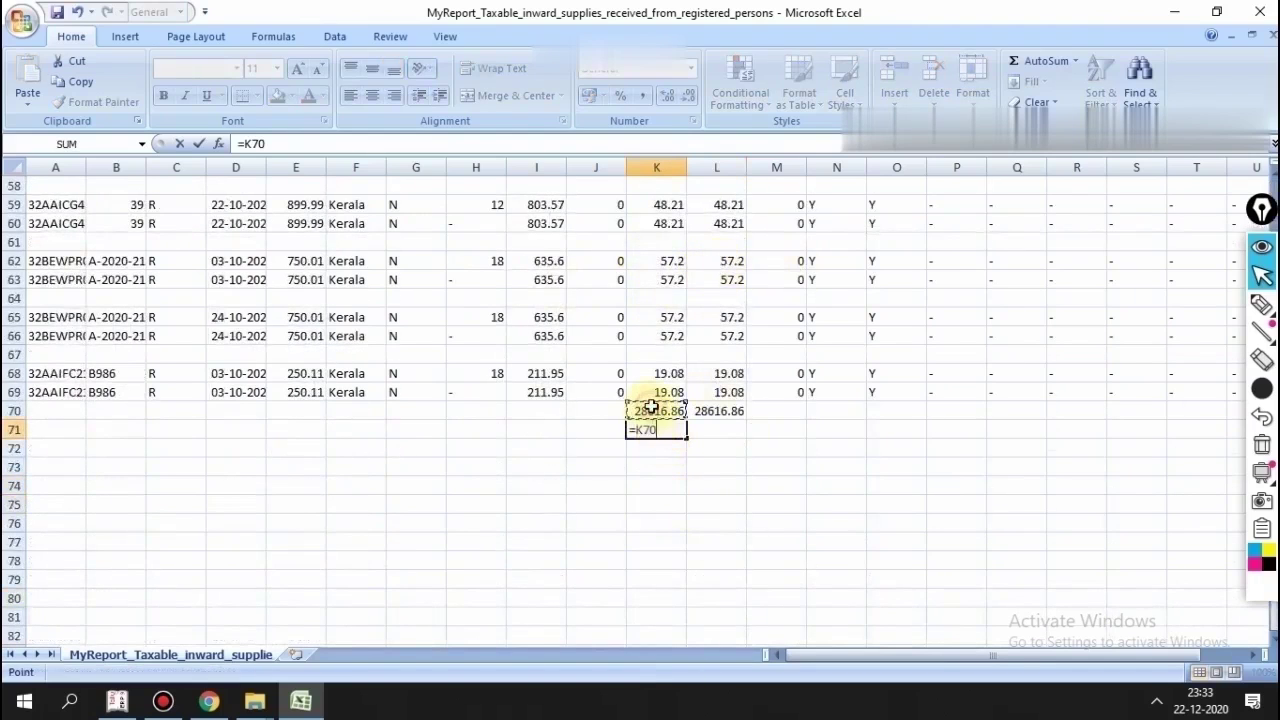
text(/2)
key(Return)
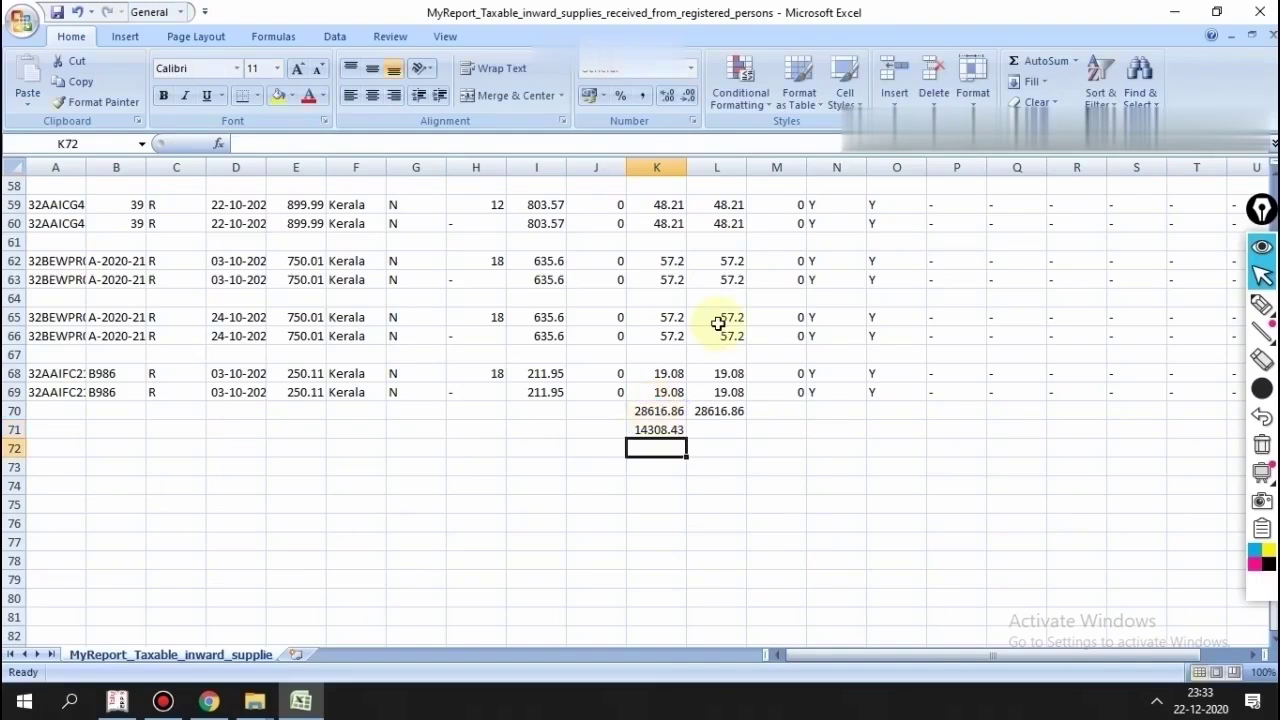
Step: Copy the halving formula from K71 into L71 for the State/UT Tax total
click(660, 430)
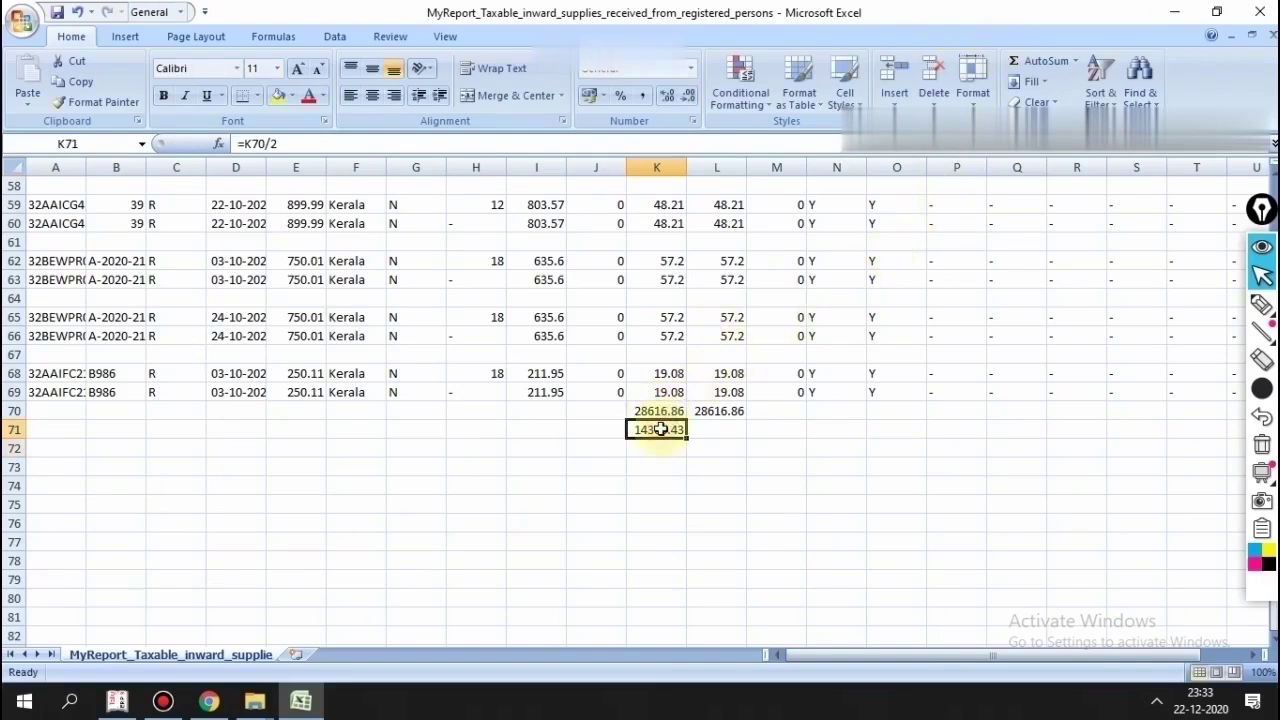
key(ctrl+c)
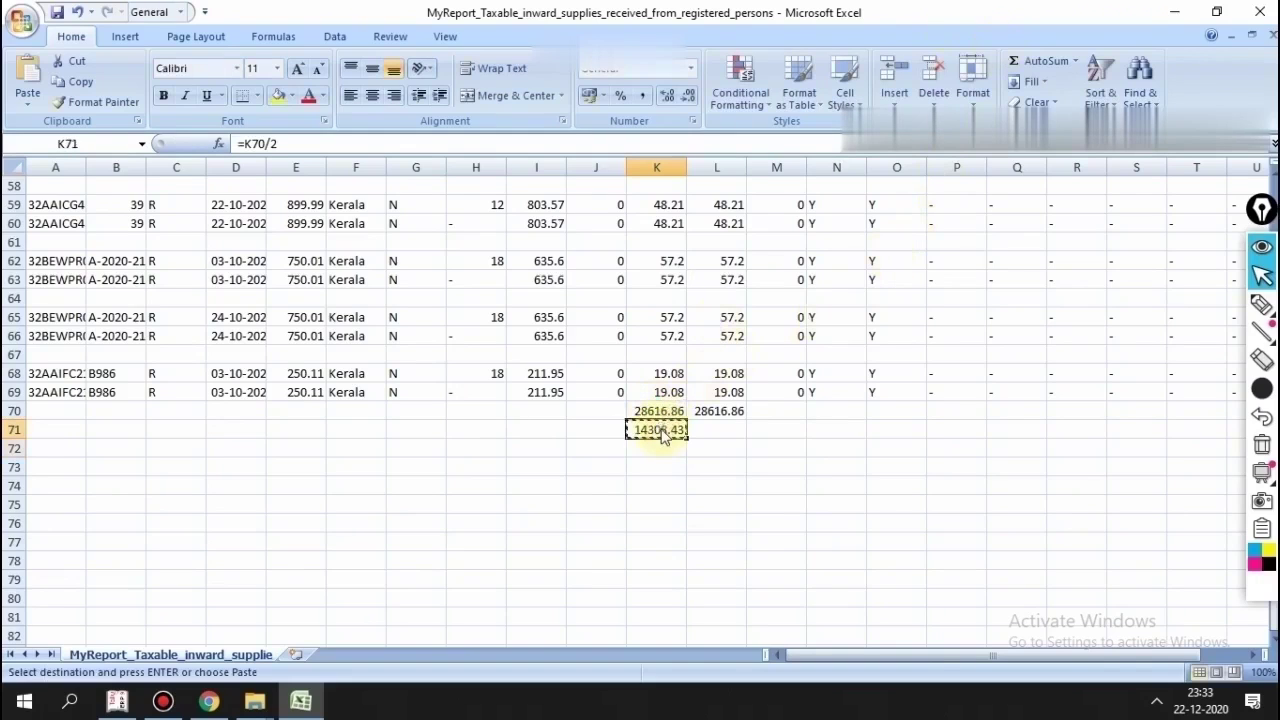
click(719, 429)
key(ctrl+c)
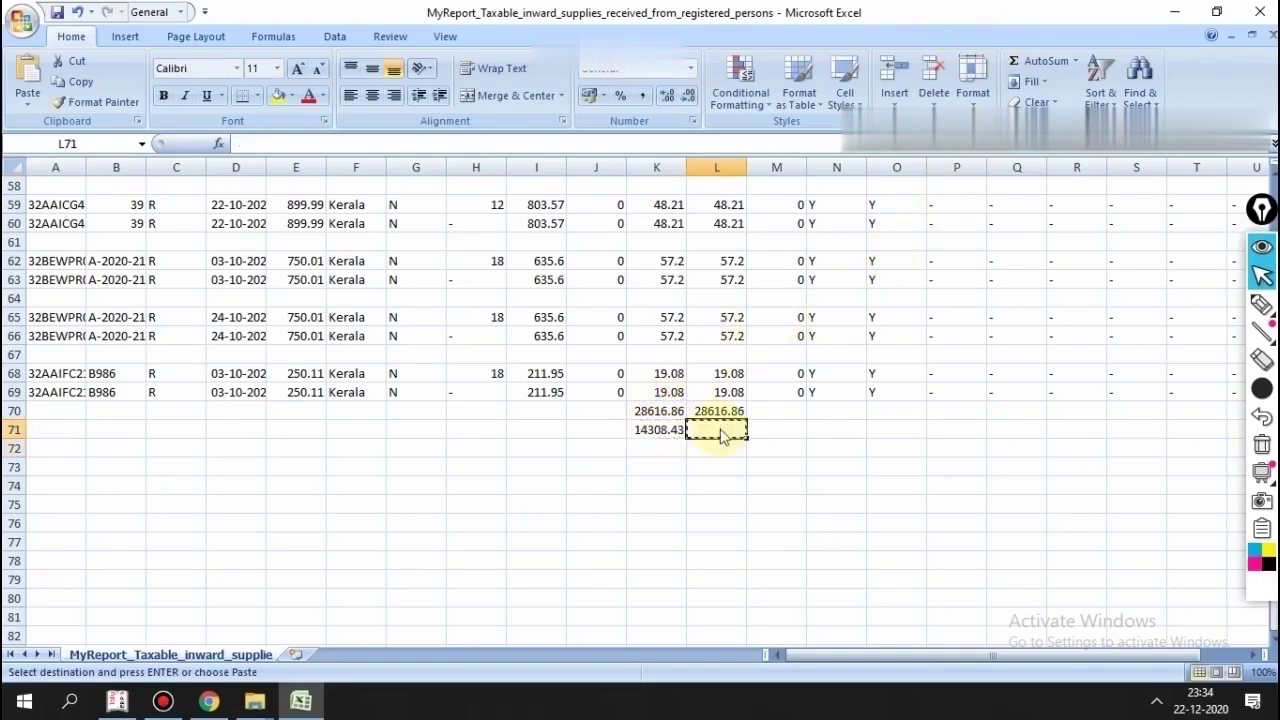
key(ctrl+v)
click(654, 430)
key(ctrl+c)
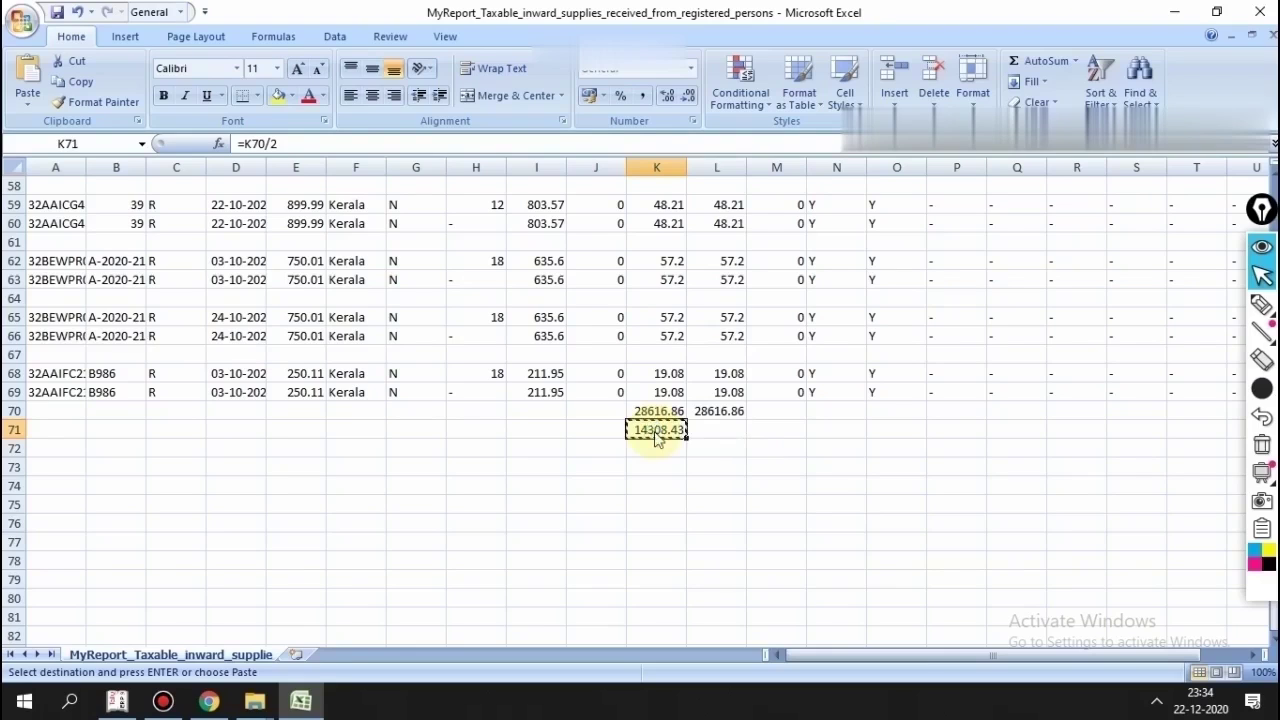
click(732, 428)
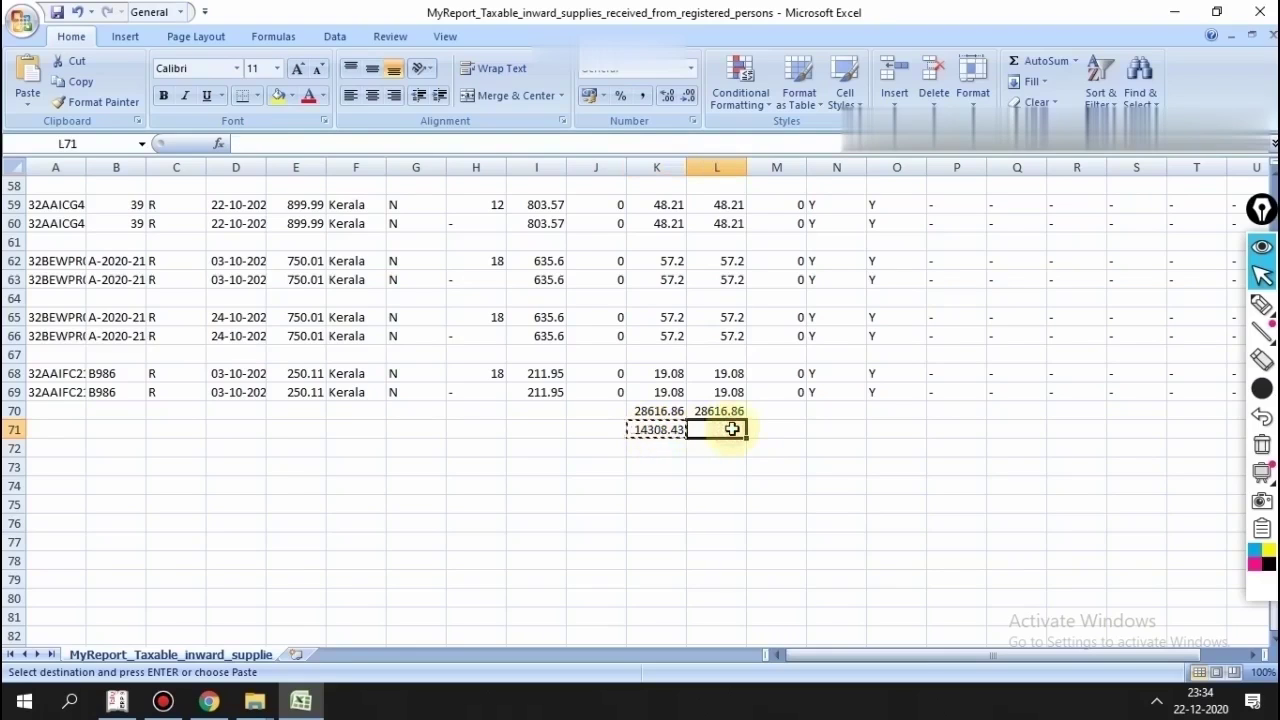
key(ctrl+v)
click(770, 504)
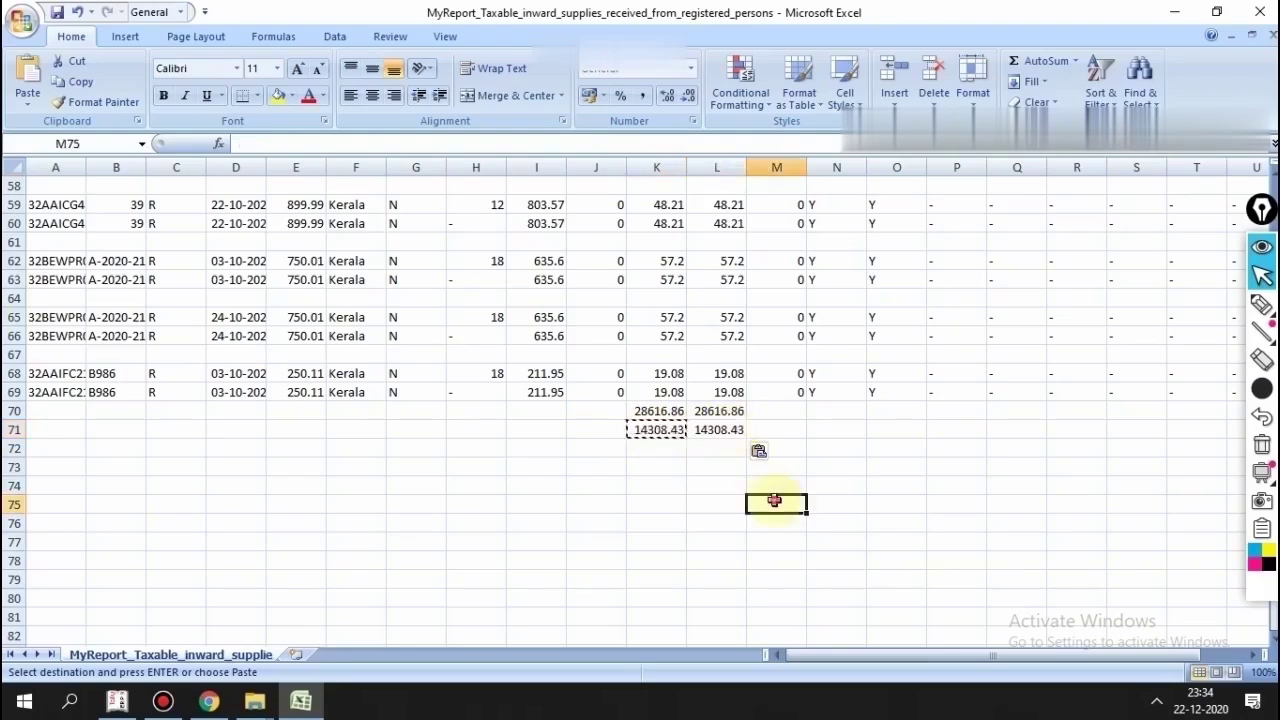
Step: Look over the GSTR-2A invoice list from its header rows down to the tax totals beneath it
scroll(771, 503, up, 19)
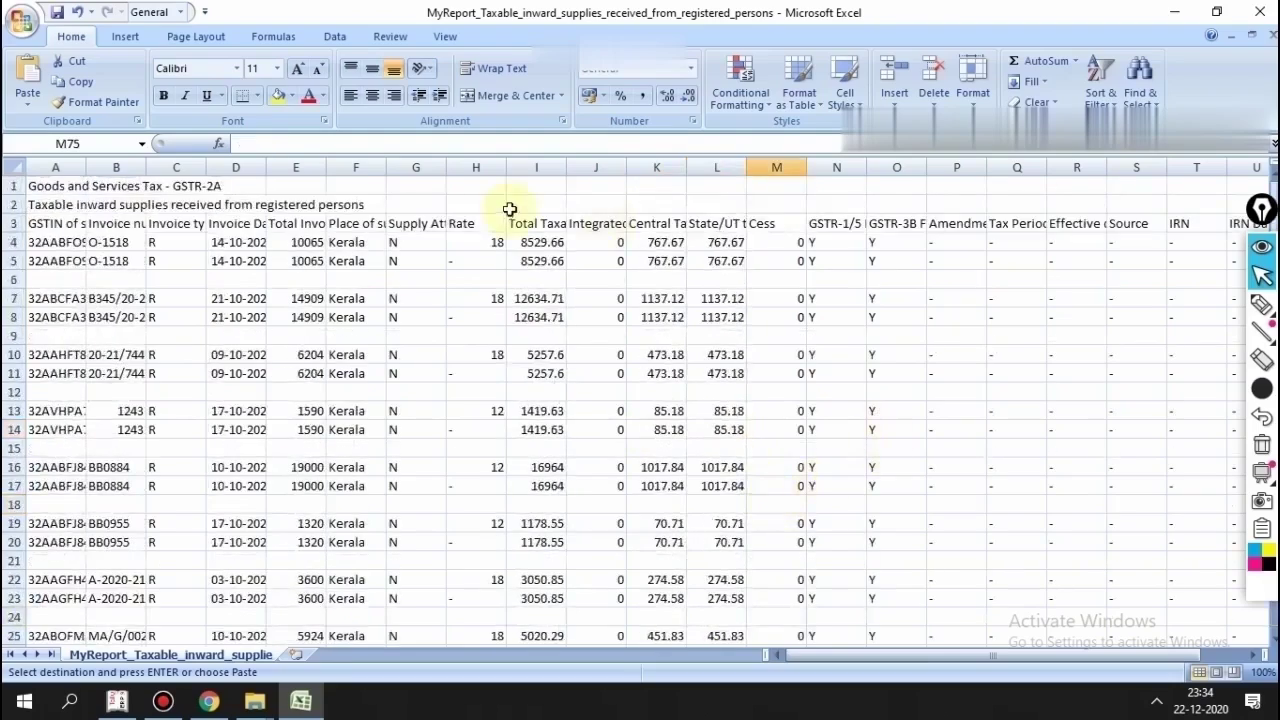
scroll(610, 270, down, 20)
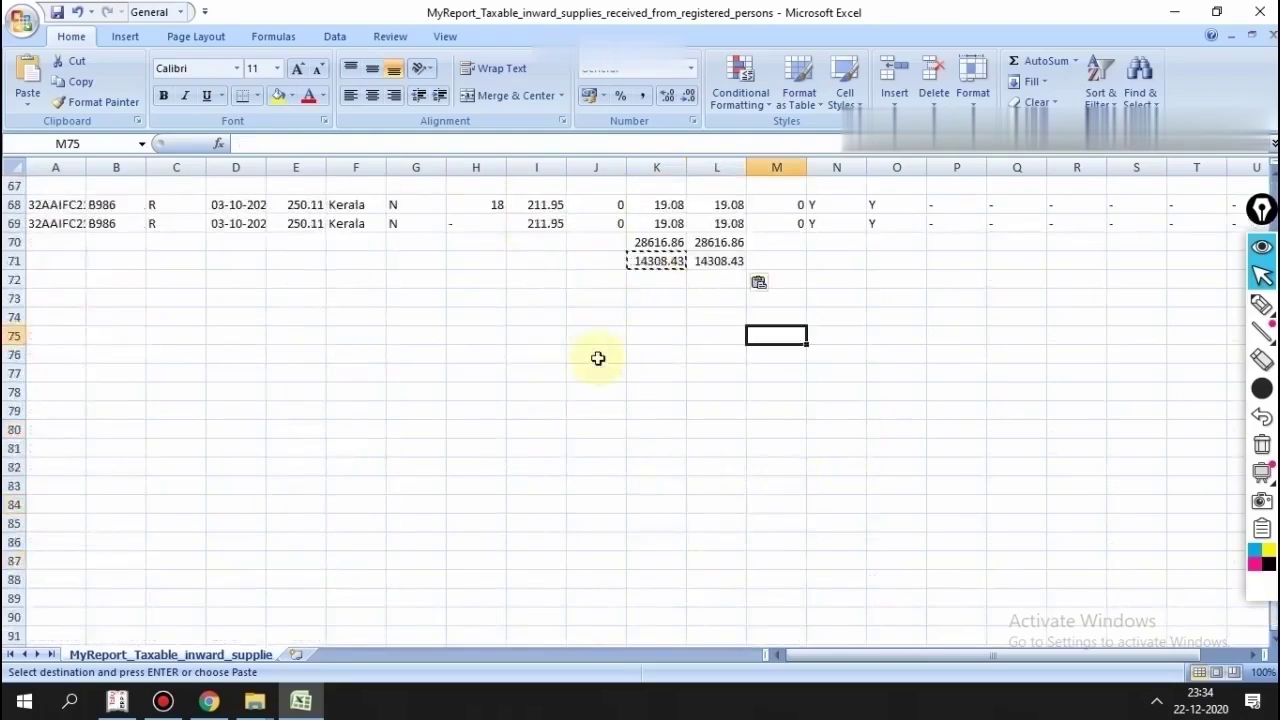
scroll(594, 357, up, 2)
click(700, 431)
click(855, 369)
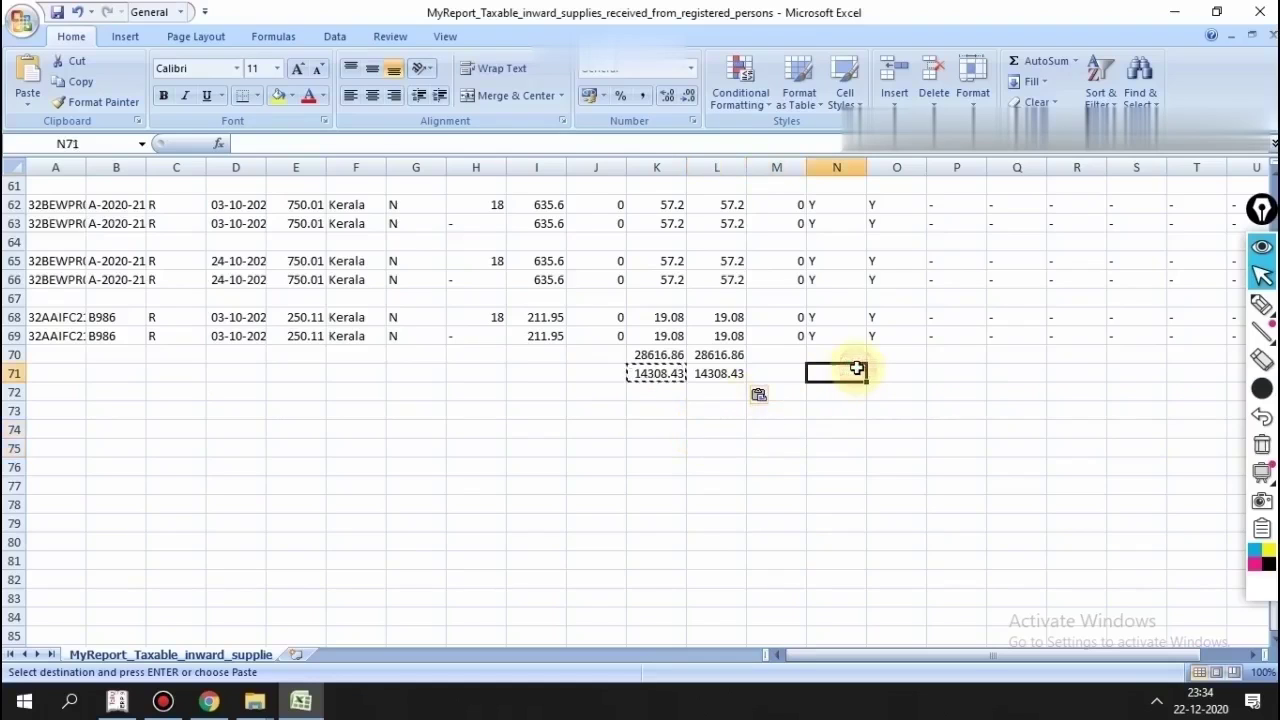
key(ctrl+s)
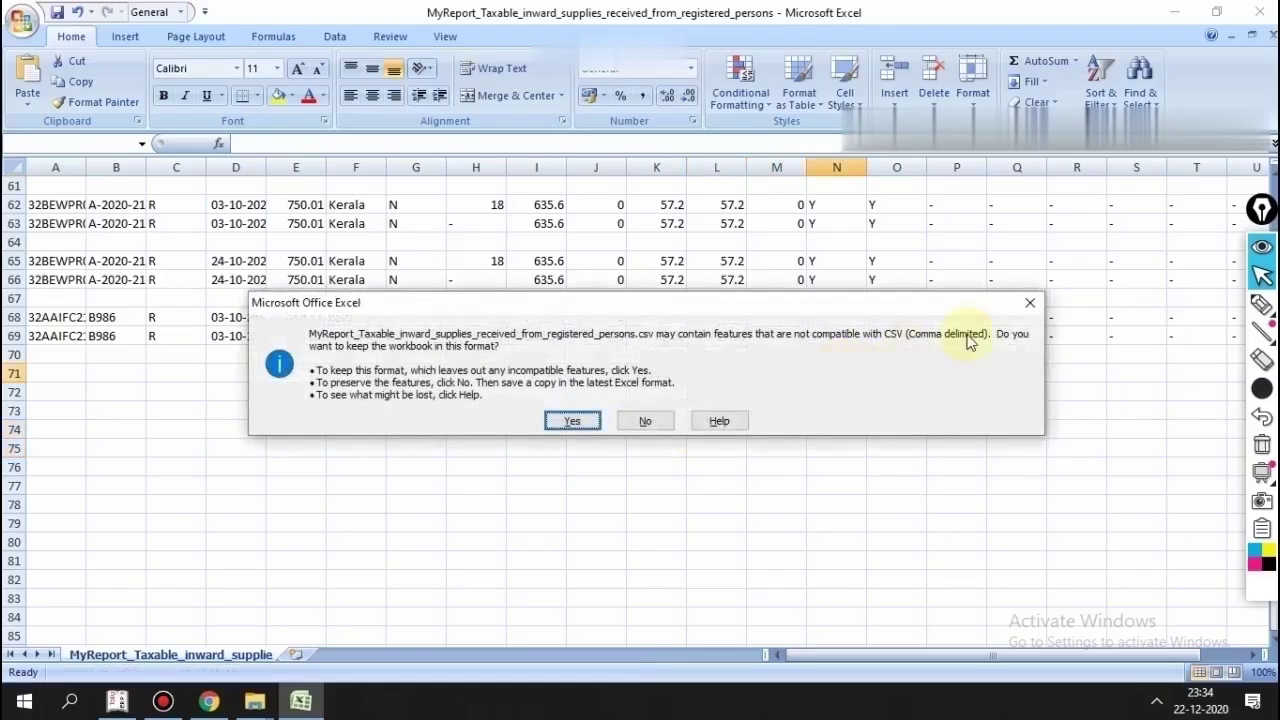
click(1031, 302)
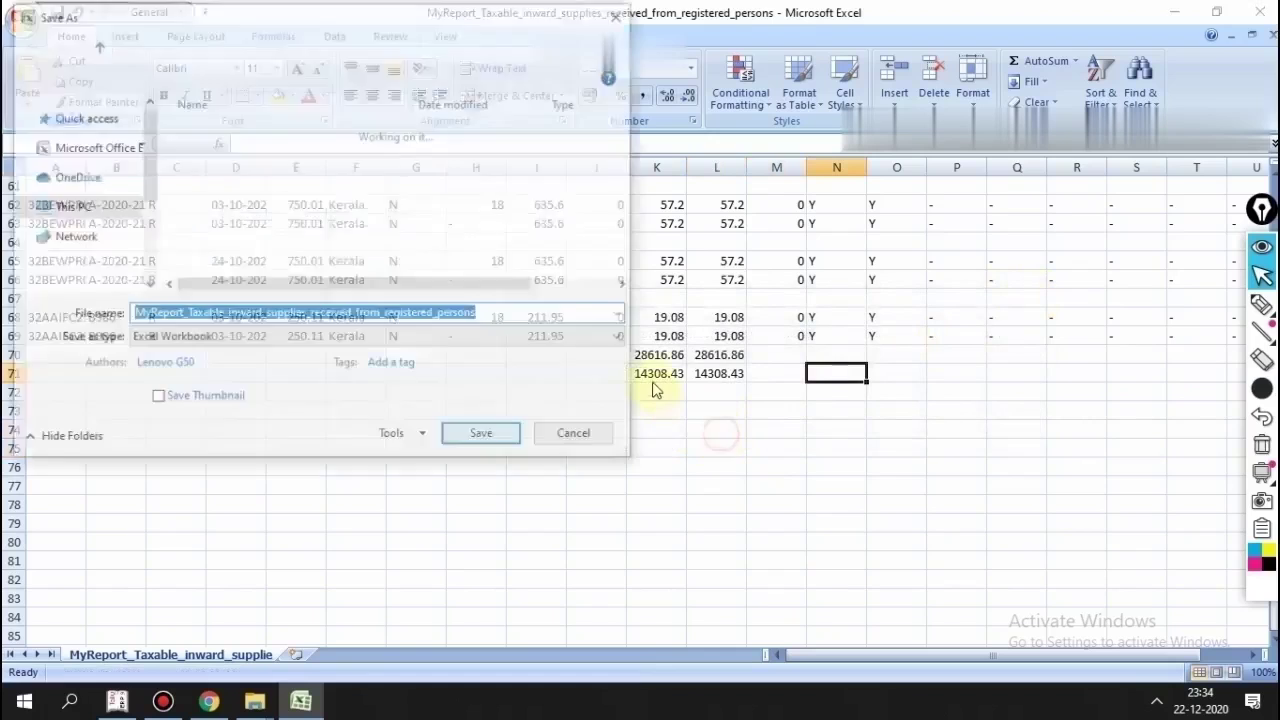
click(615, 15)
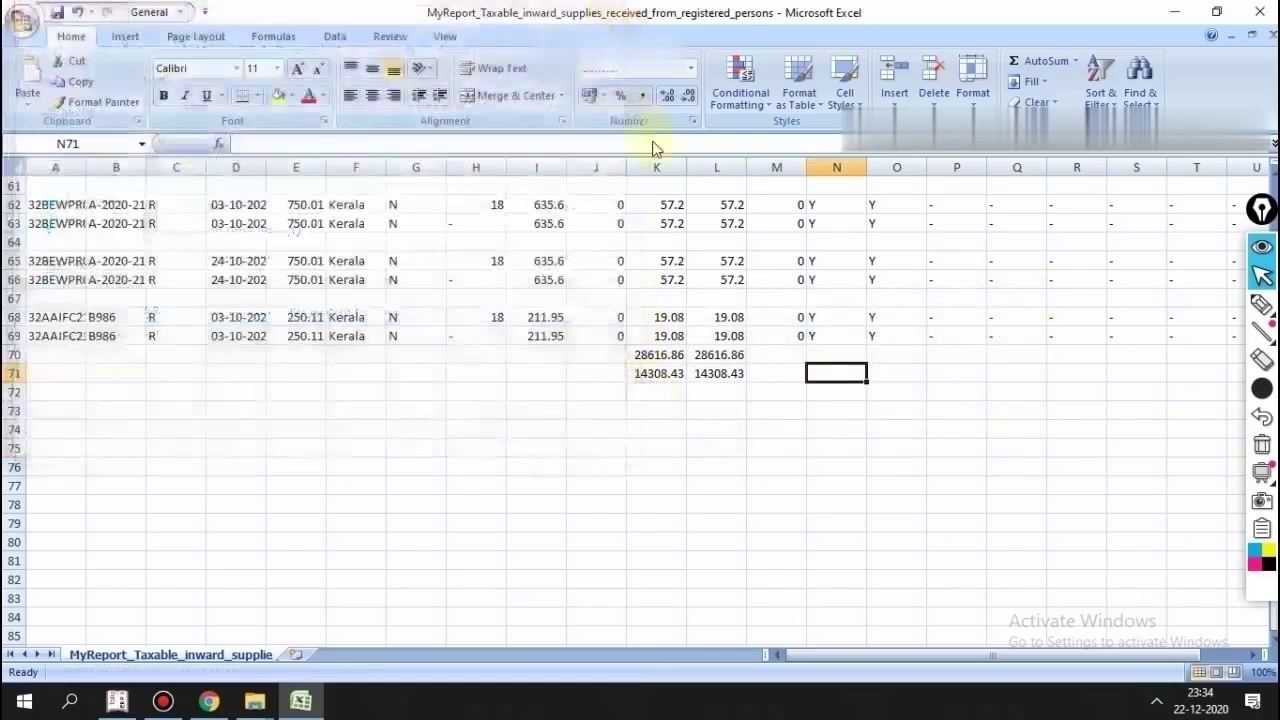
Step: Highlight the last invoice's rate row, cells A68 to N68, with yellow fill
click(717, 431)
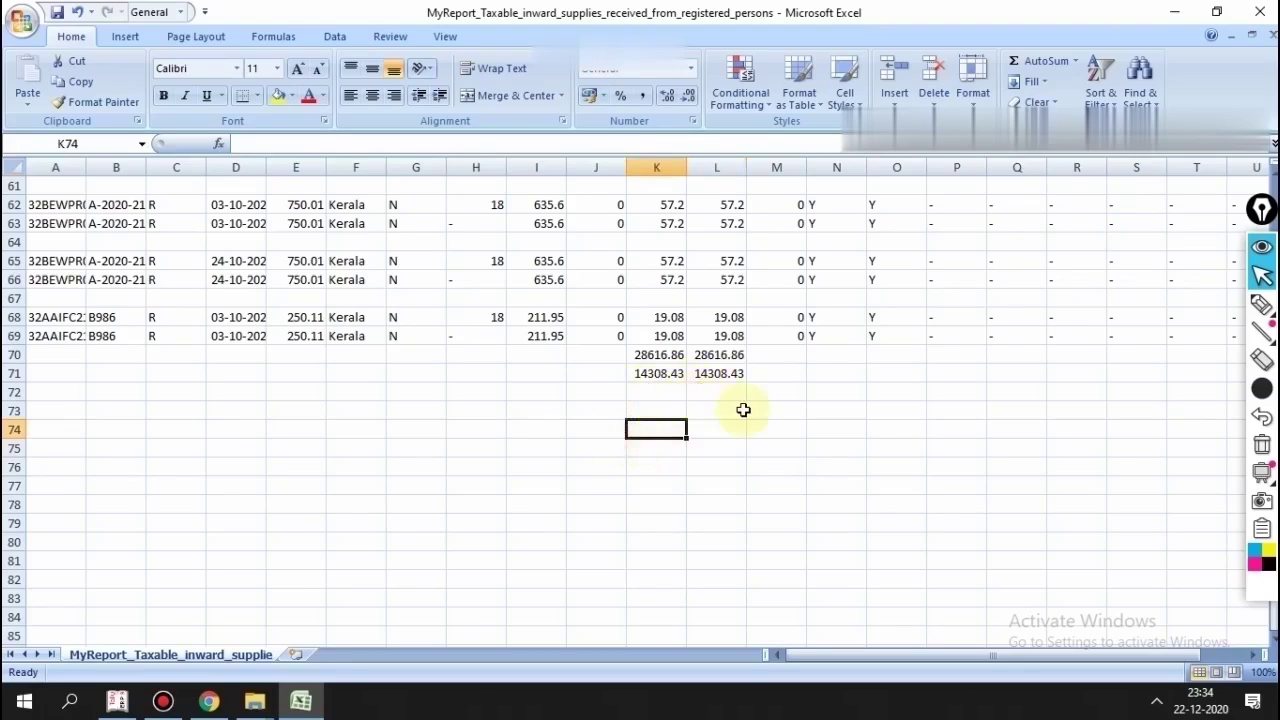
click(731, 445)
drag(648, 356, 757, 351)
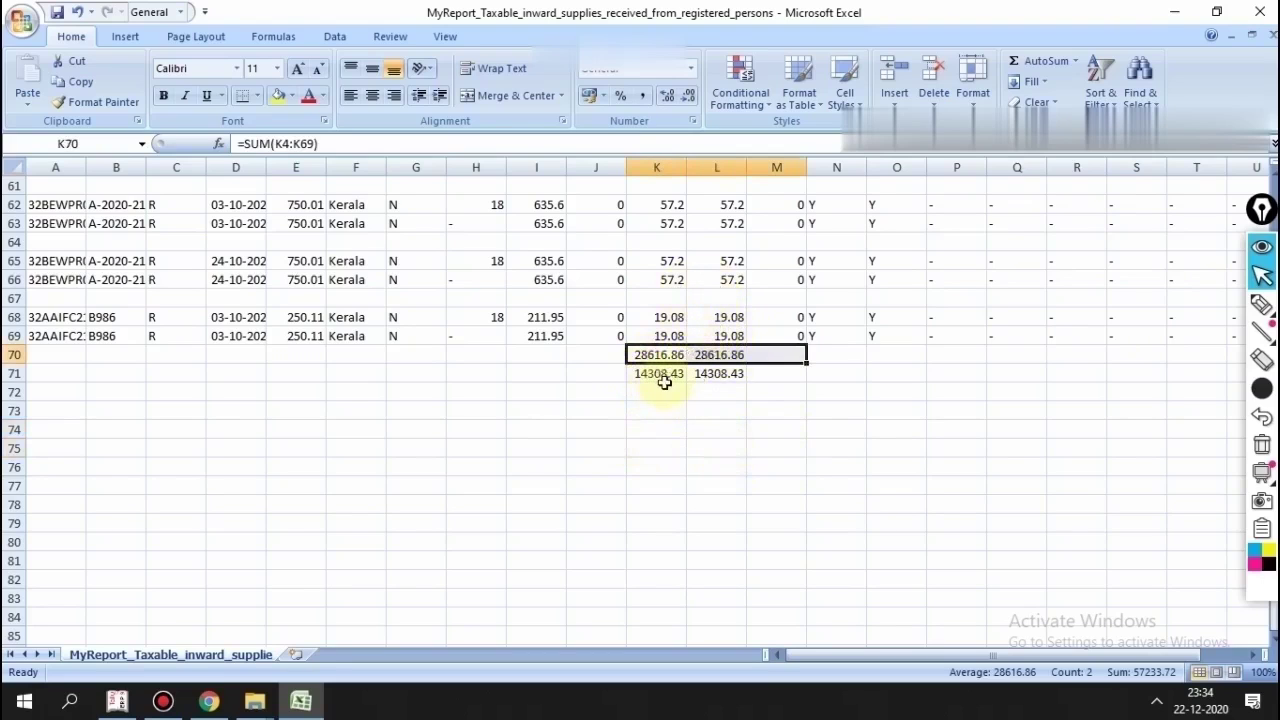
click(676, 416)
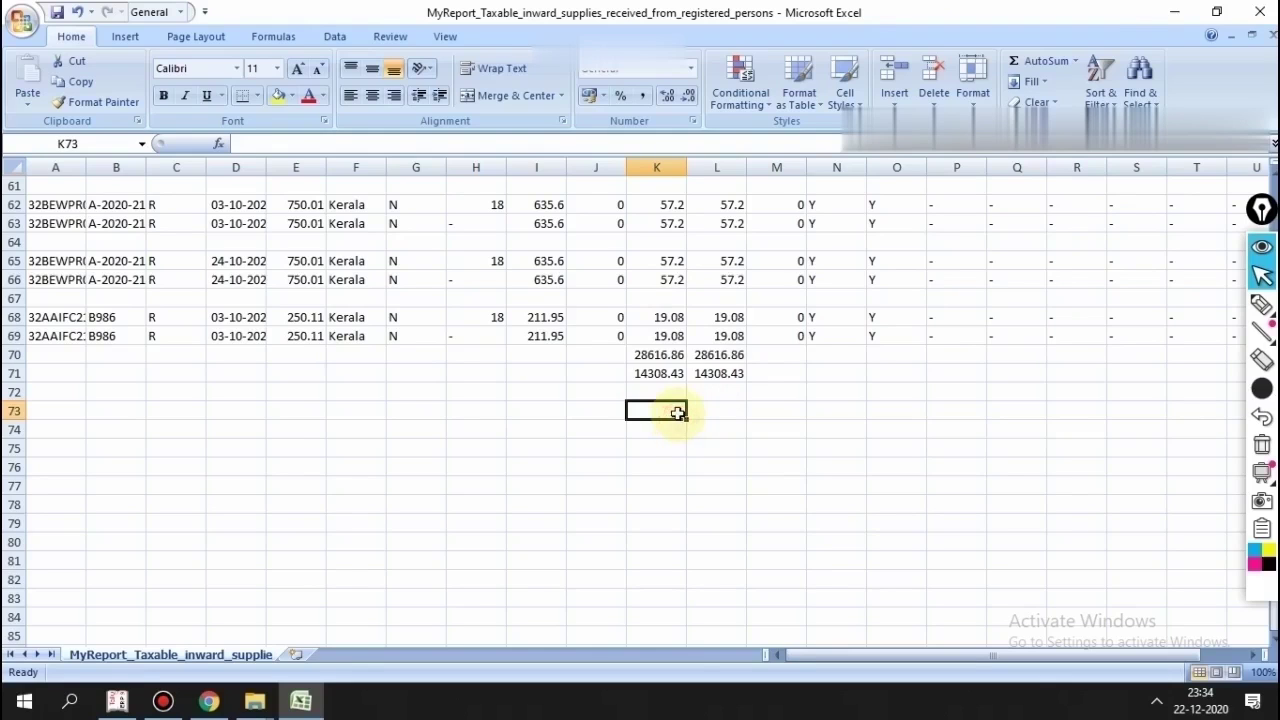
drag(55, 320, 866, 316)
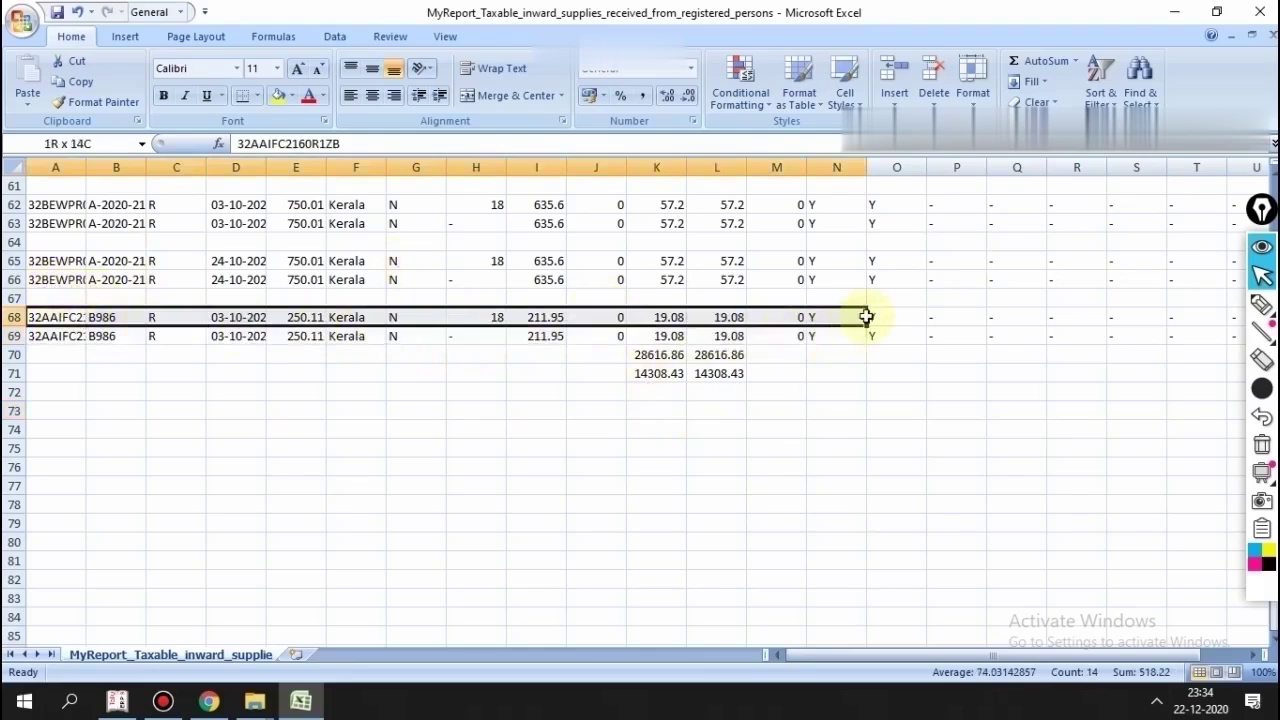
click(278, 96)
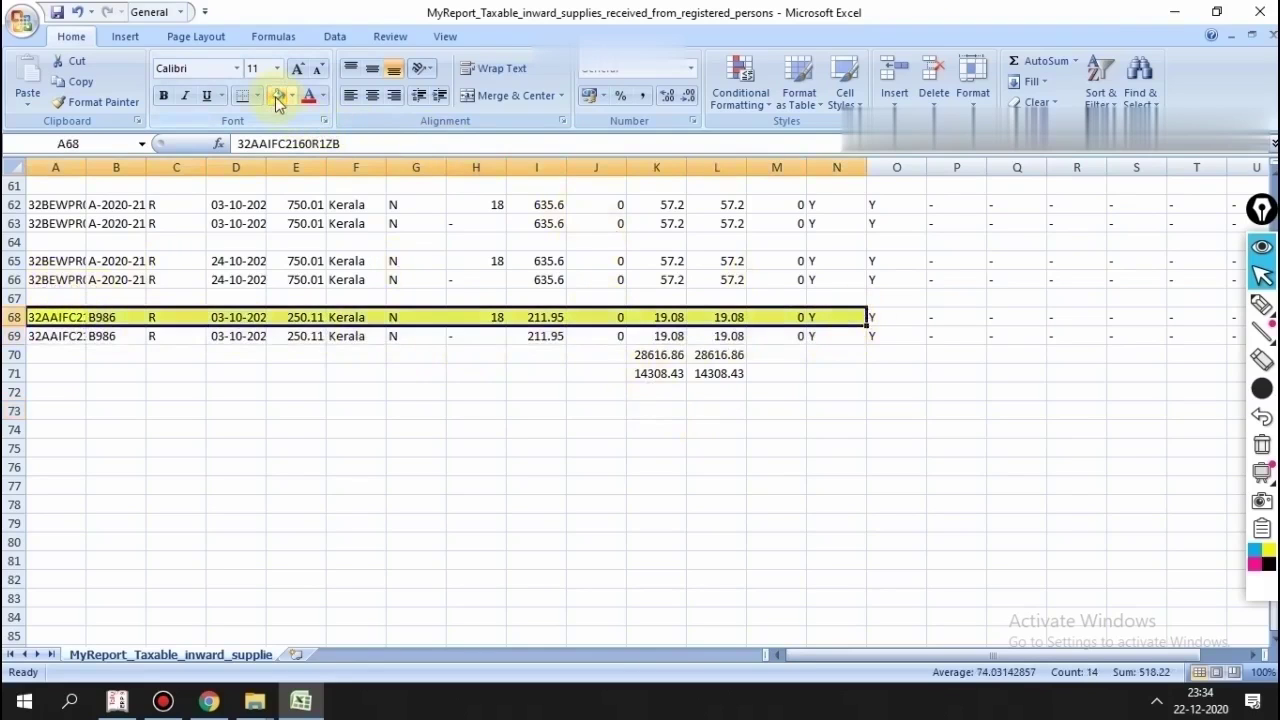
click(485, 431)
Step: Check the highlighted row's Central Tax and State/UT Tax amounts, and the same columns back up to the first invoice
scroll(486, 430, up, 2)
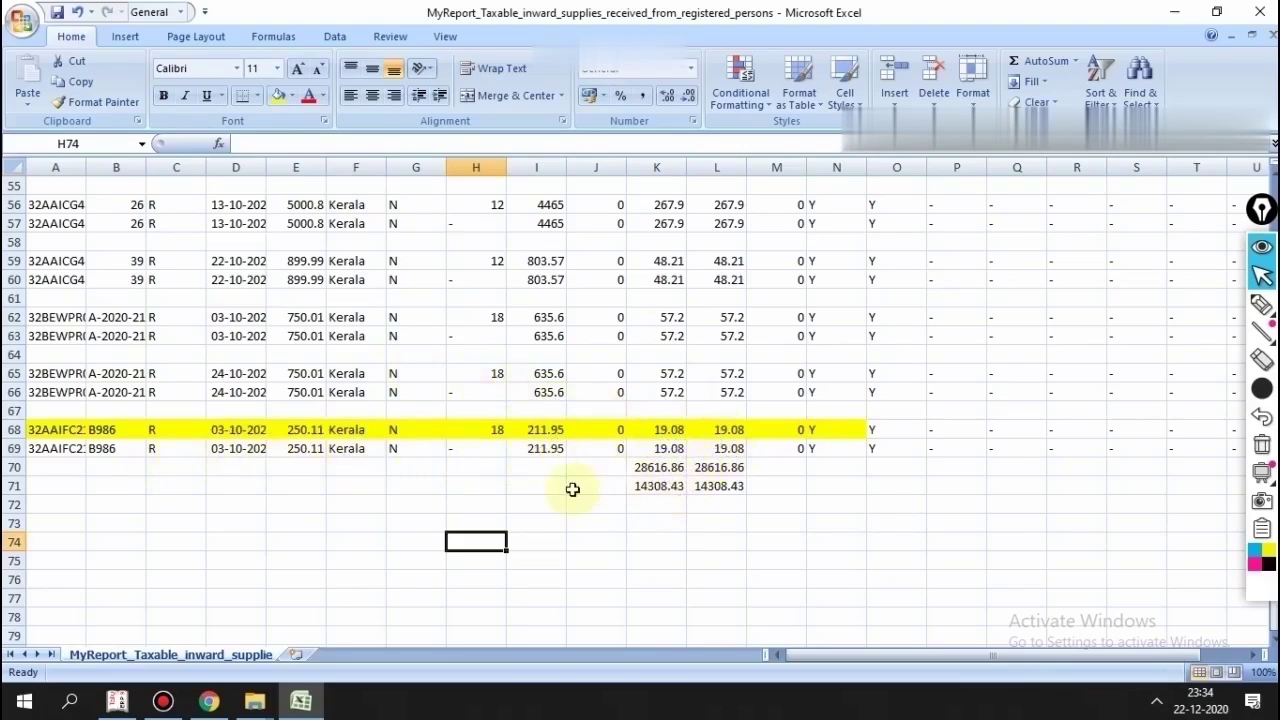
scroll(455, 495, down, 1)
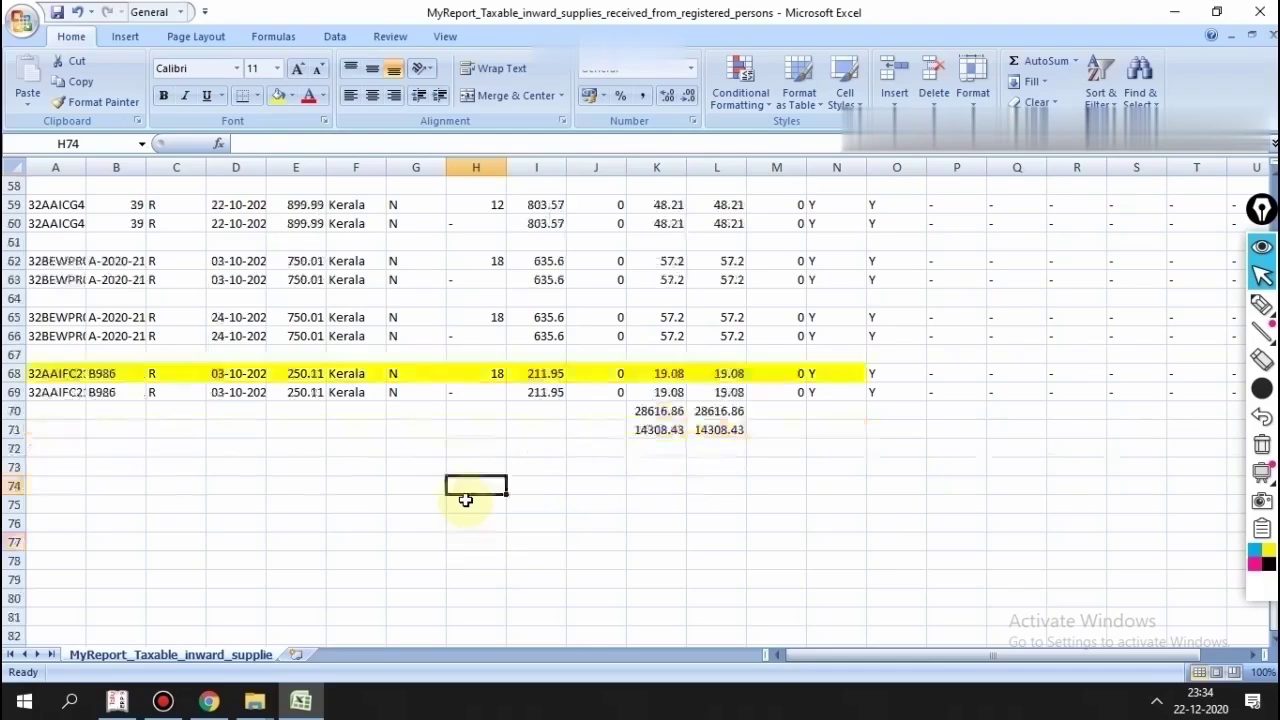
click(660, 374)
click(728, 372)
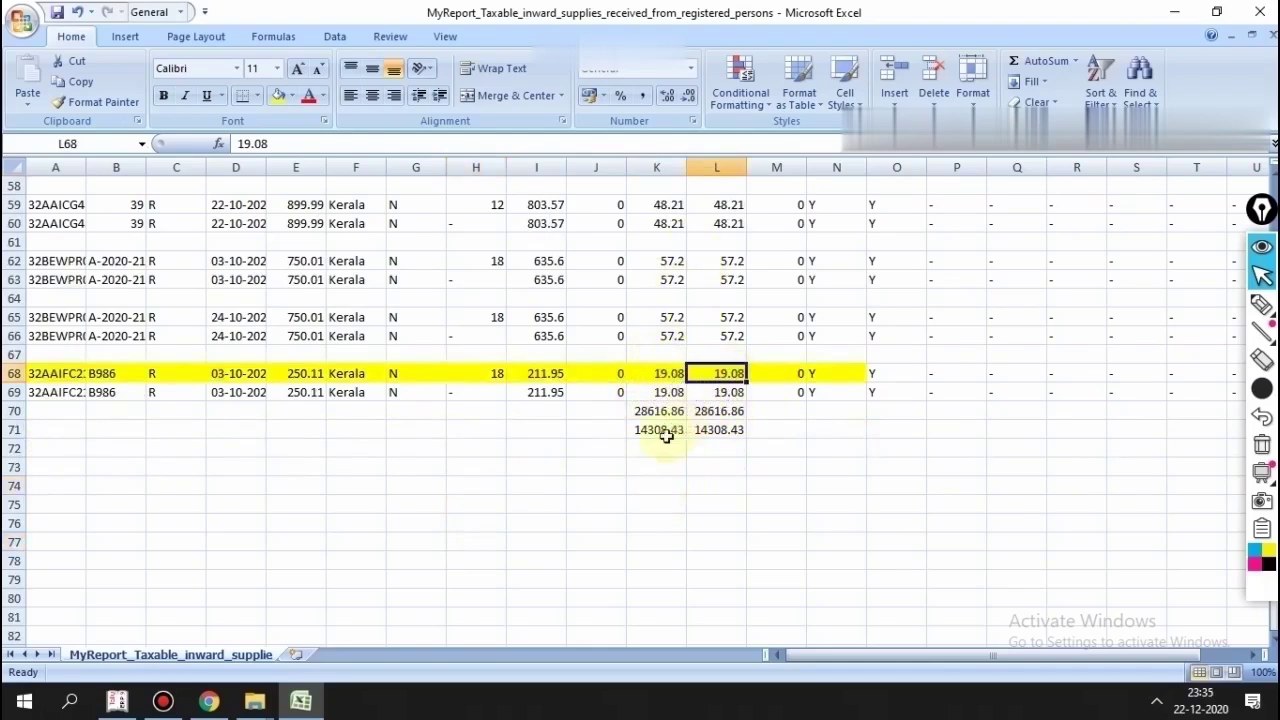
click(805, 428)
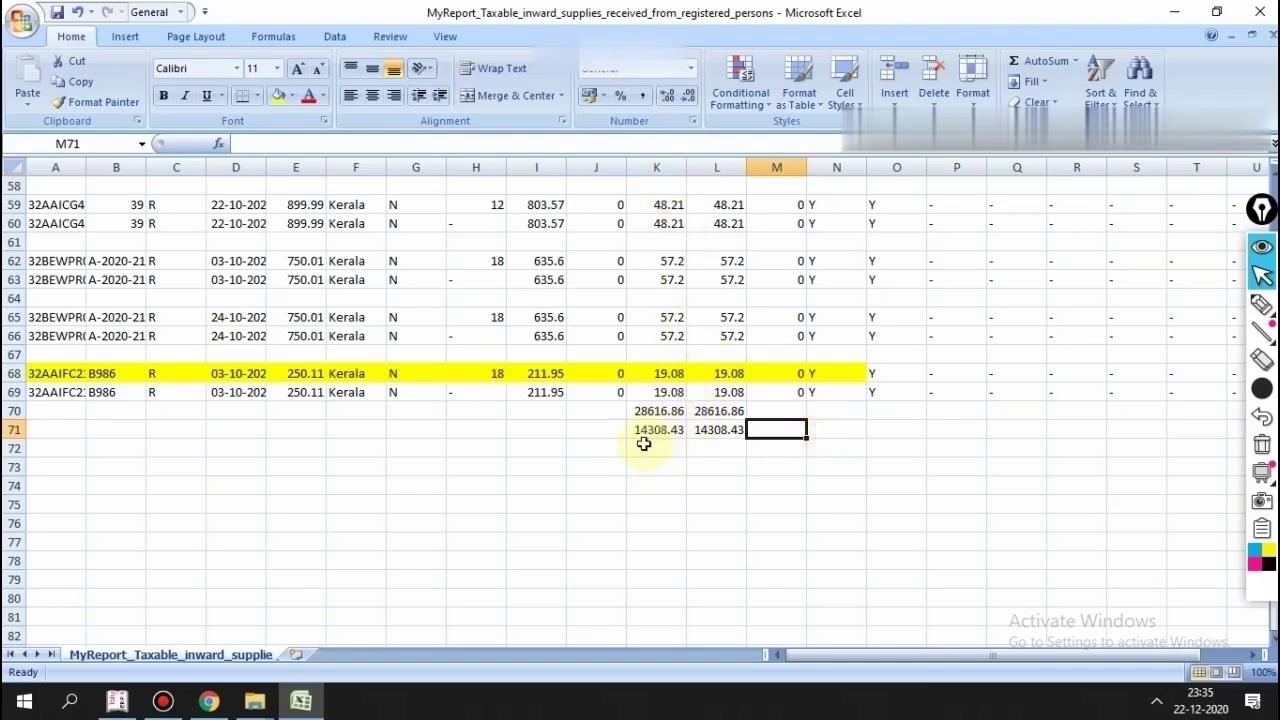
scroll(669, 462, up, 6)
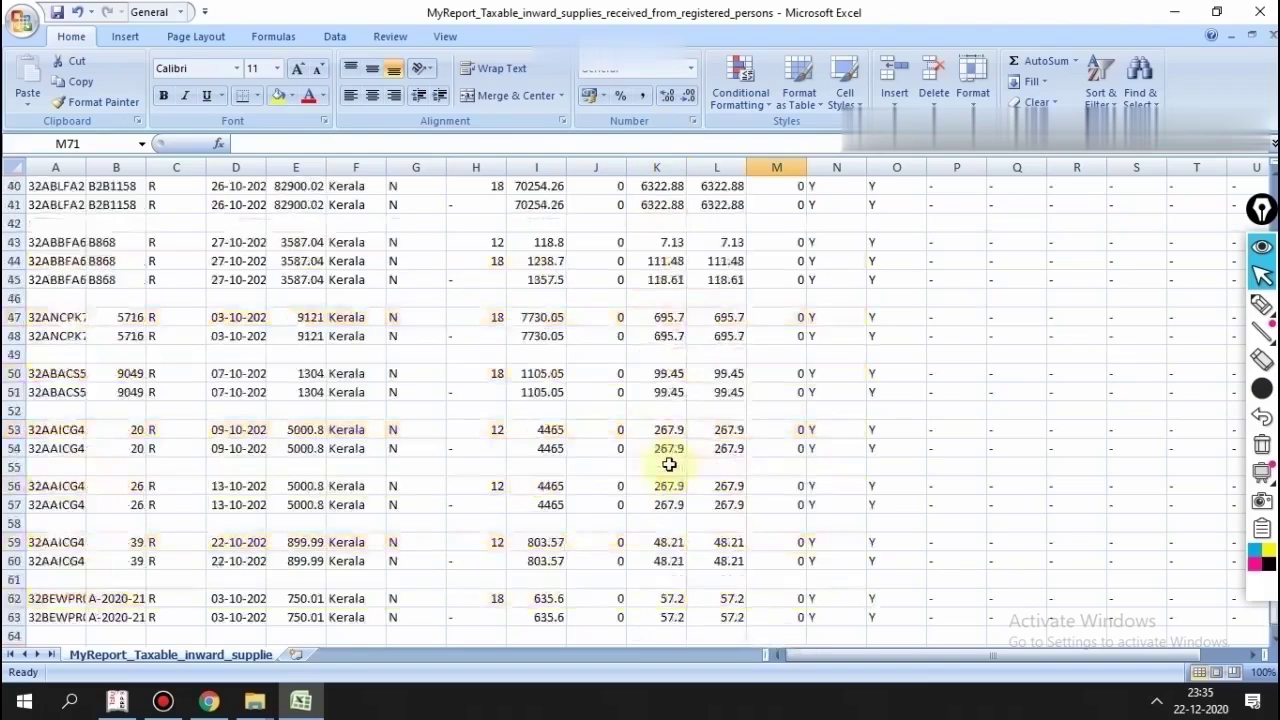
scroll(669, 462, up, 13)
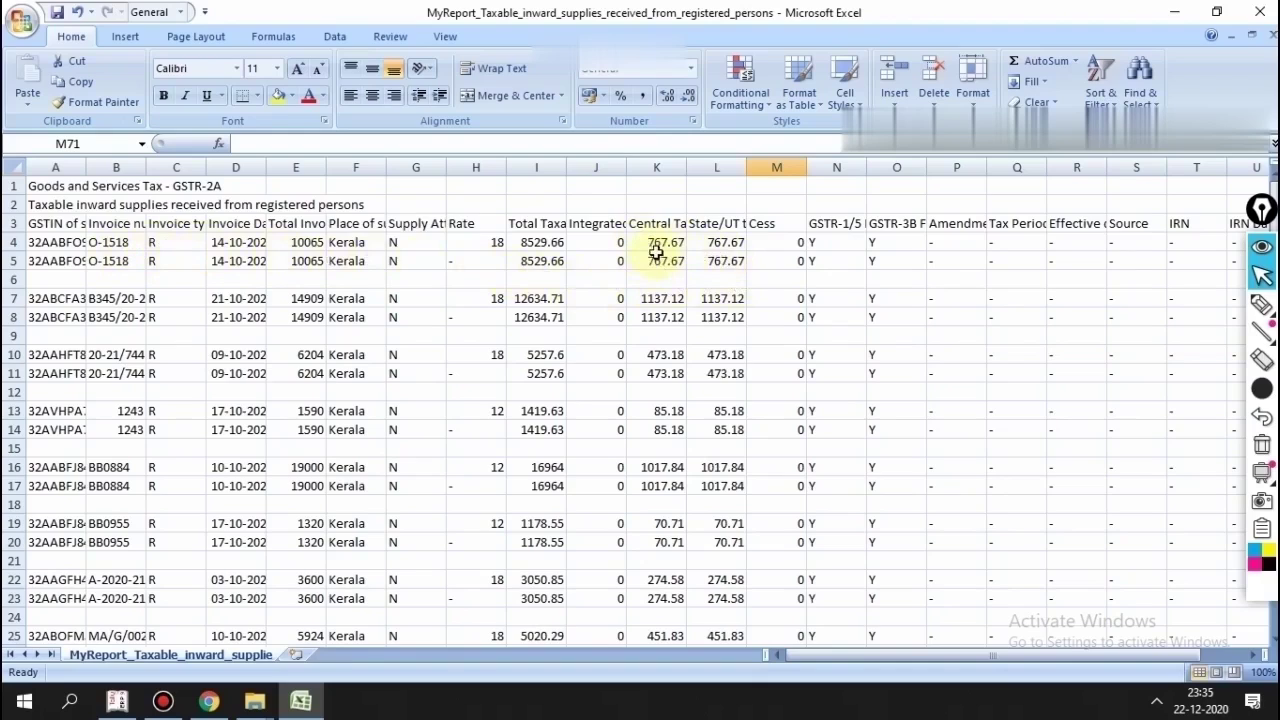
click(765, 258)
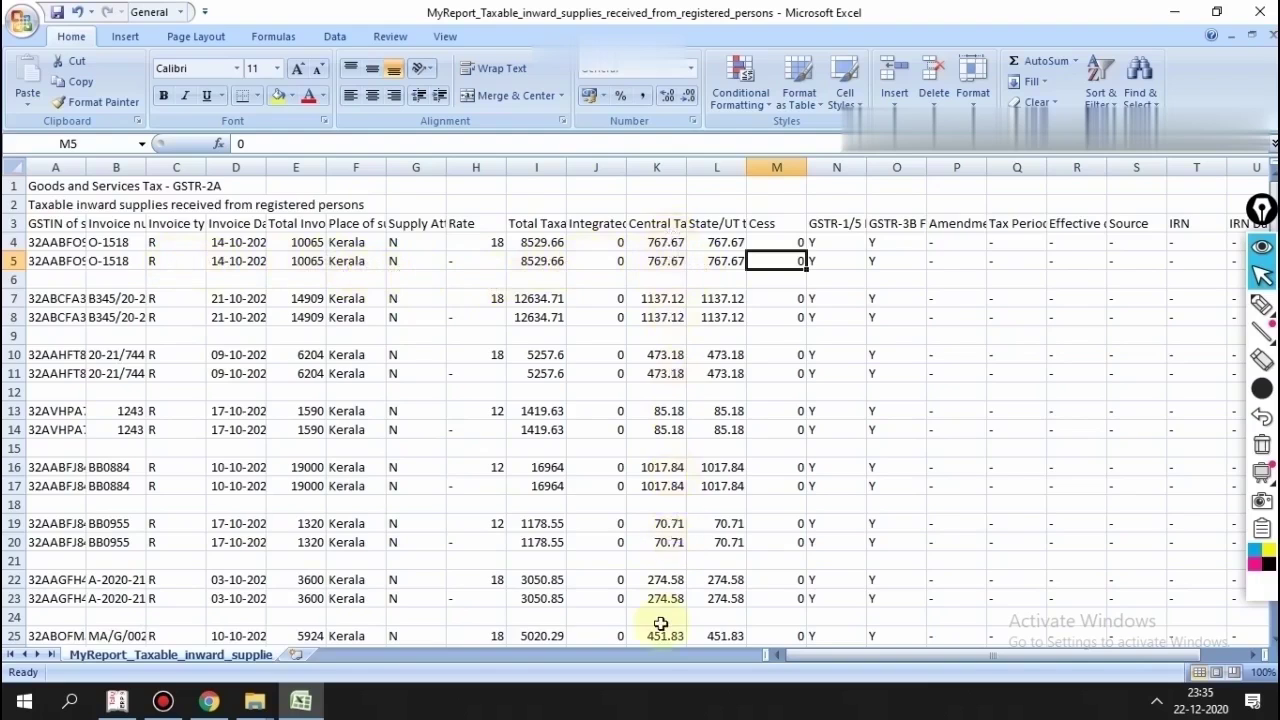
Step: Examine the full Central Tax total in K70 and the halved Central and State/UT Tax totals in K71 and L71
scroll(663, 623, down, 17)
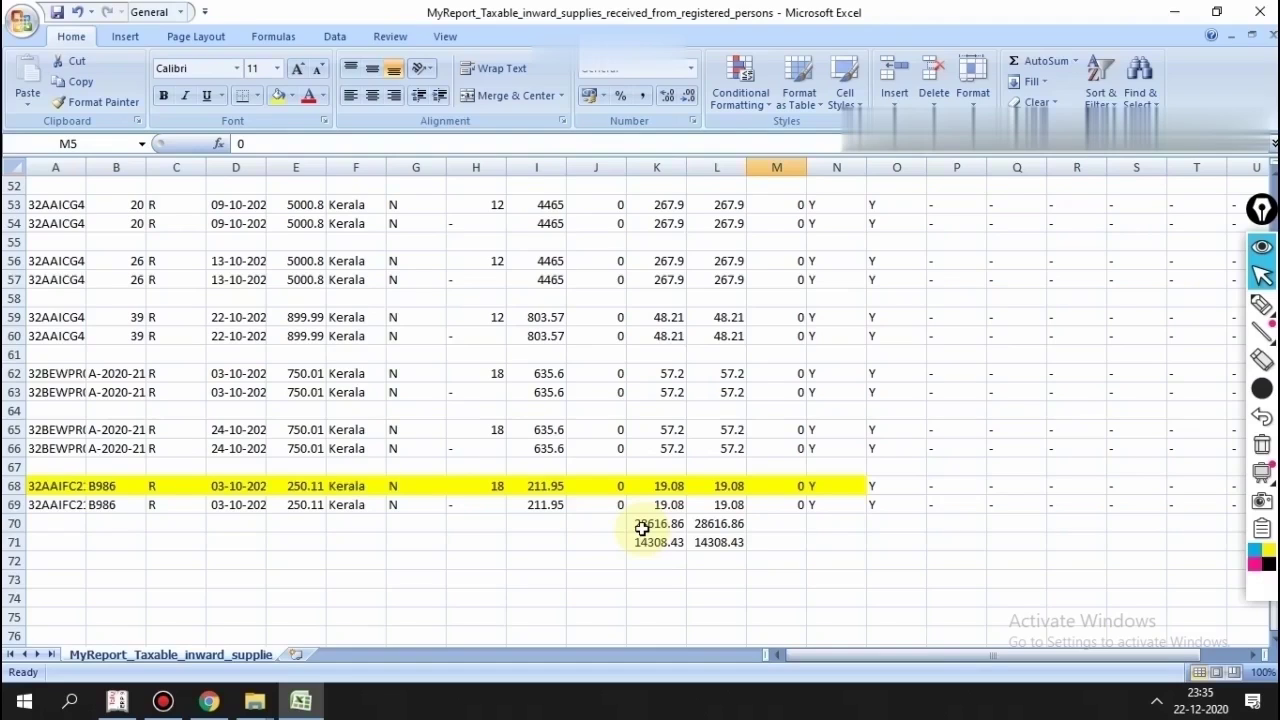
click(641, 528)
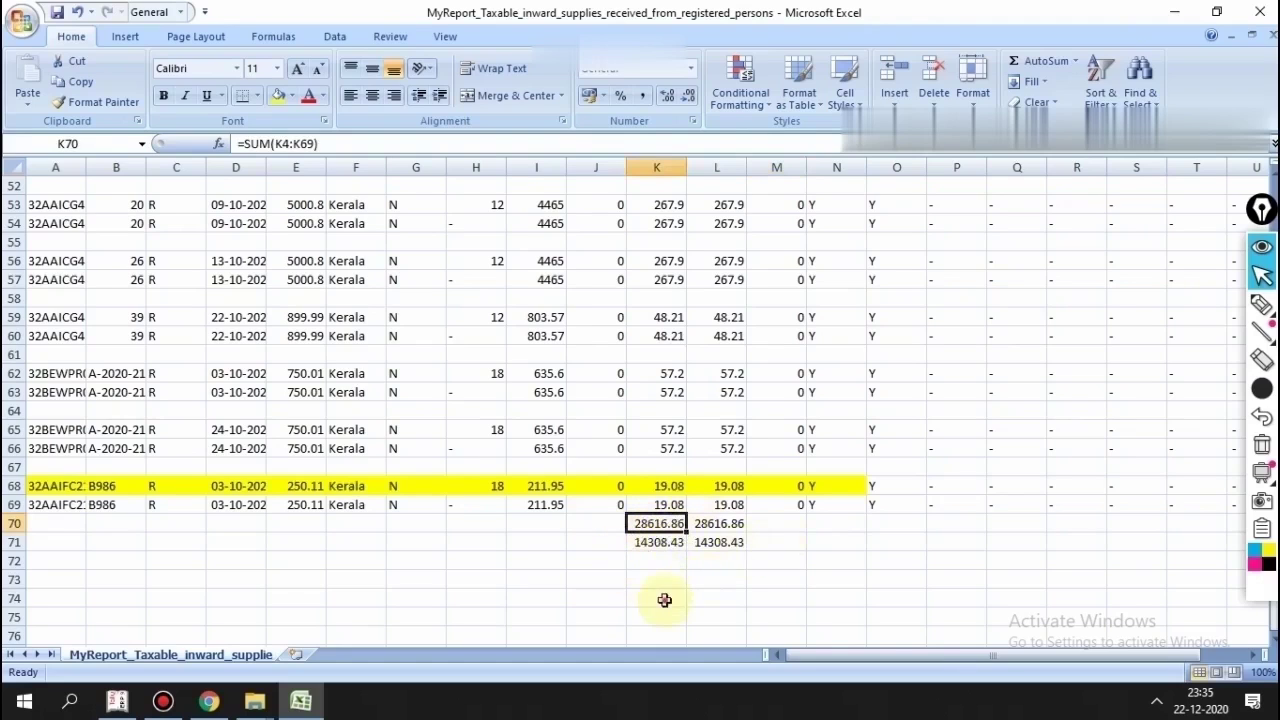
click(641, 538)
drag(641, 536, 757, 543)
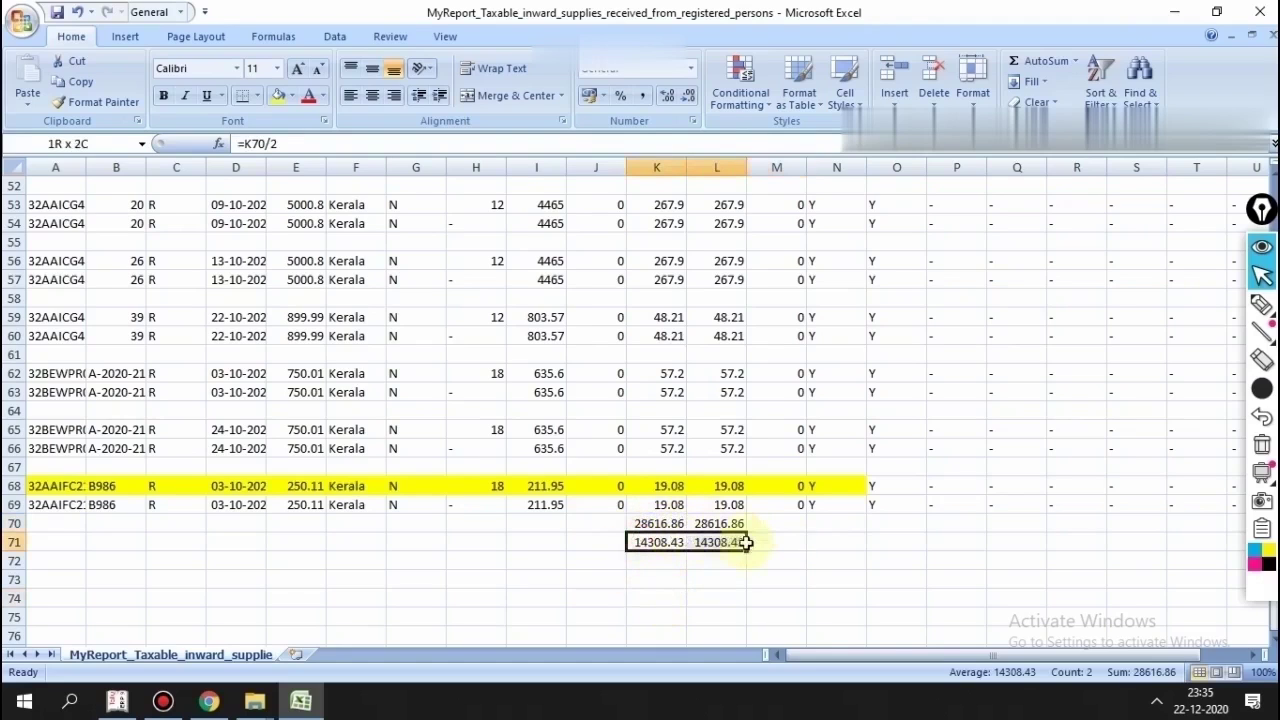
click(812, 543)
click(660, 543)
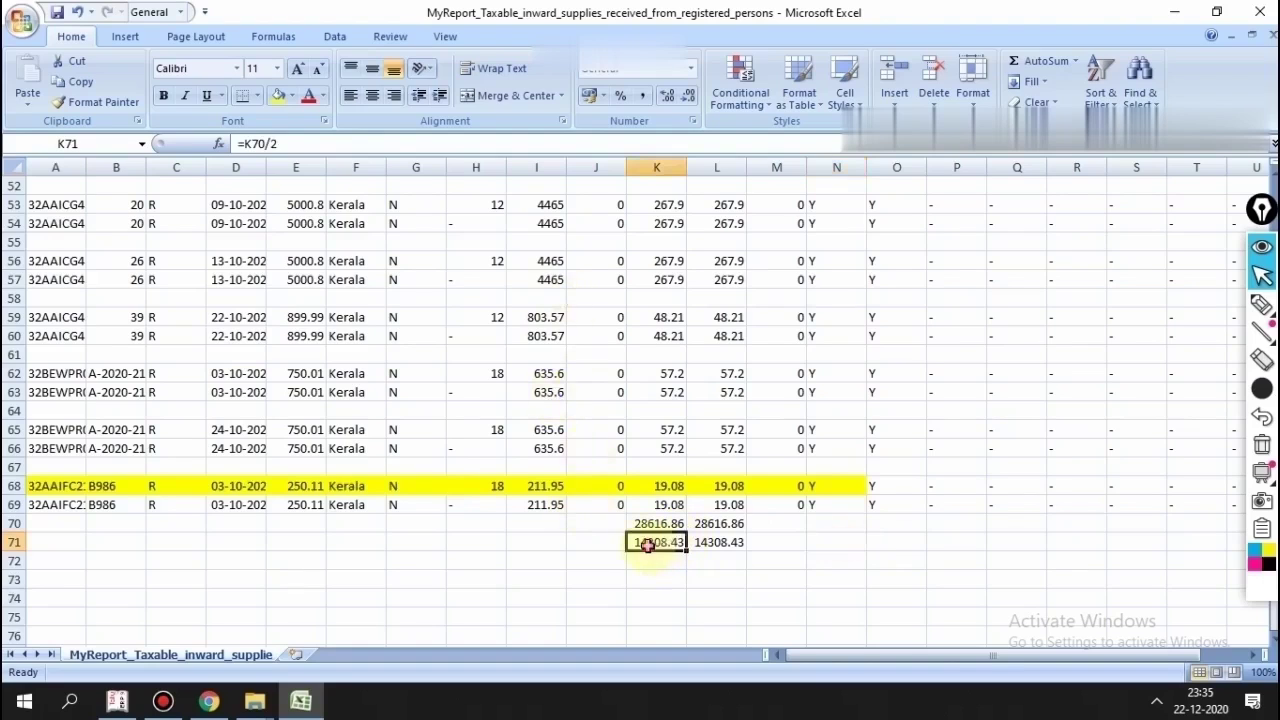
click(778, 545)
click(632, 580)
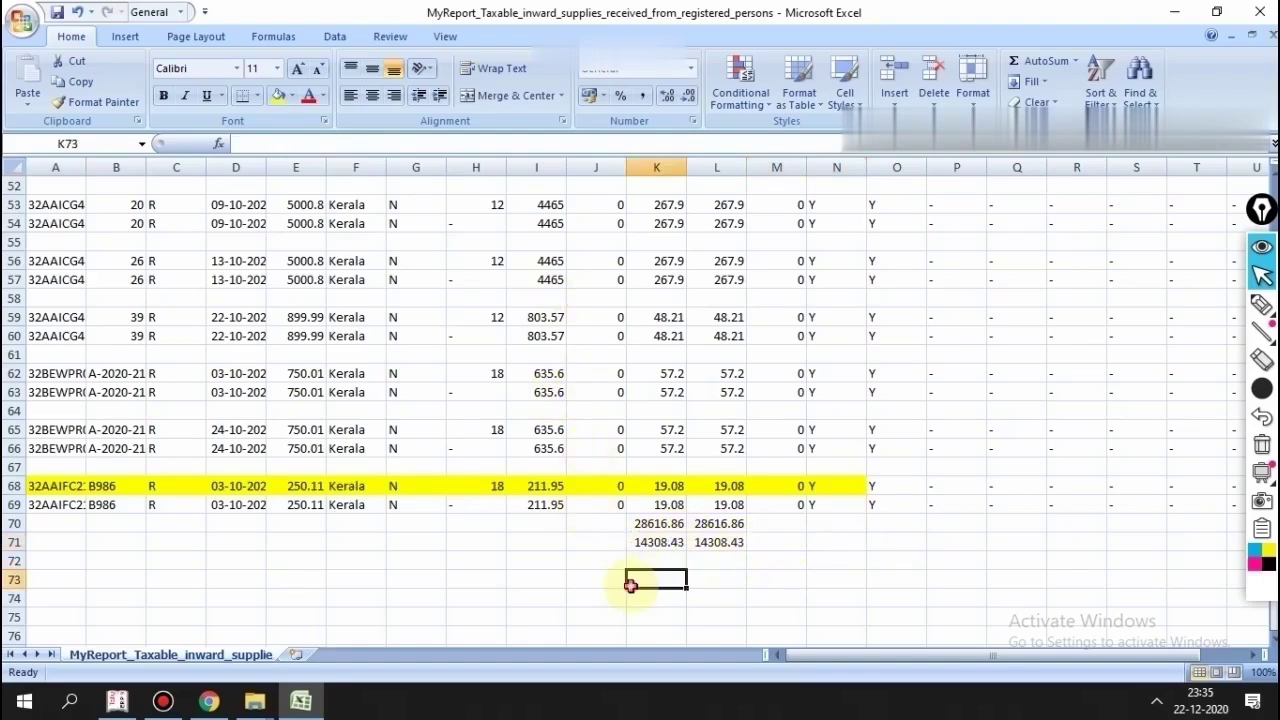
click(667, 541)
drag(667, 541, 700, 539)
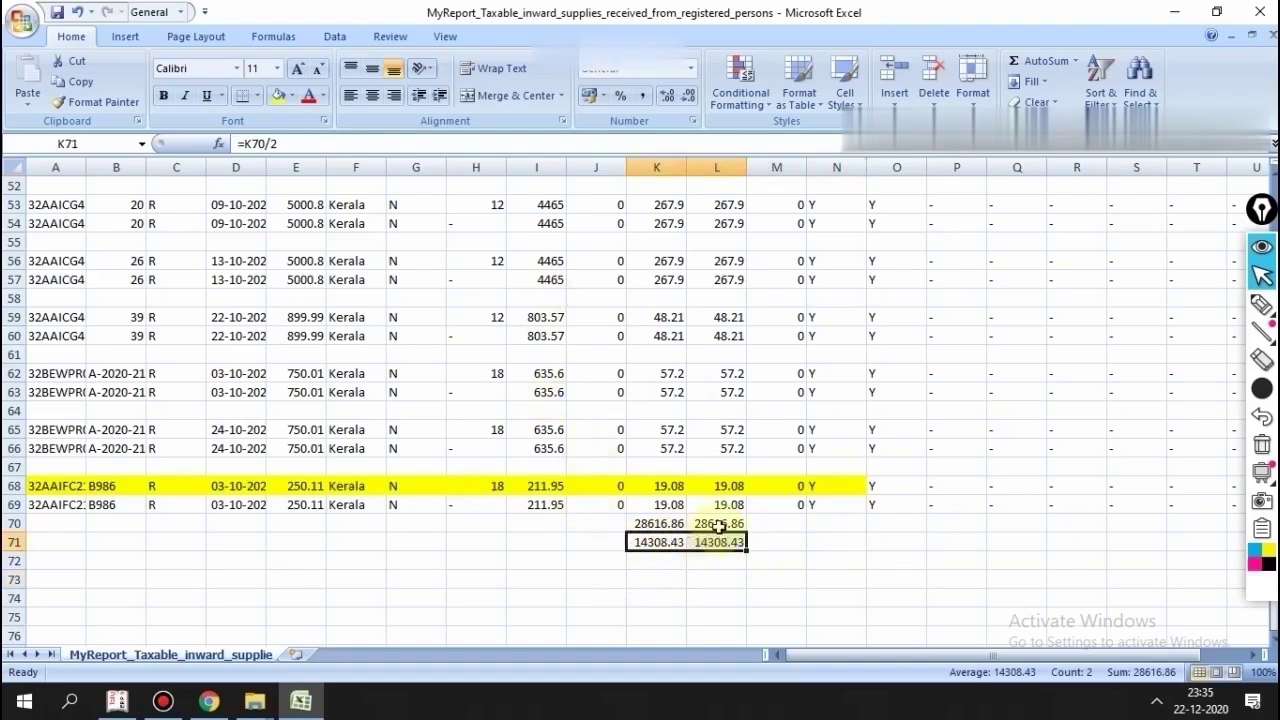
click(768, 543)
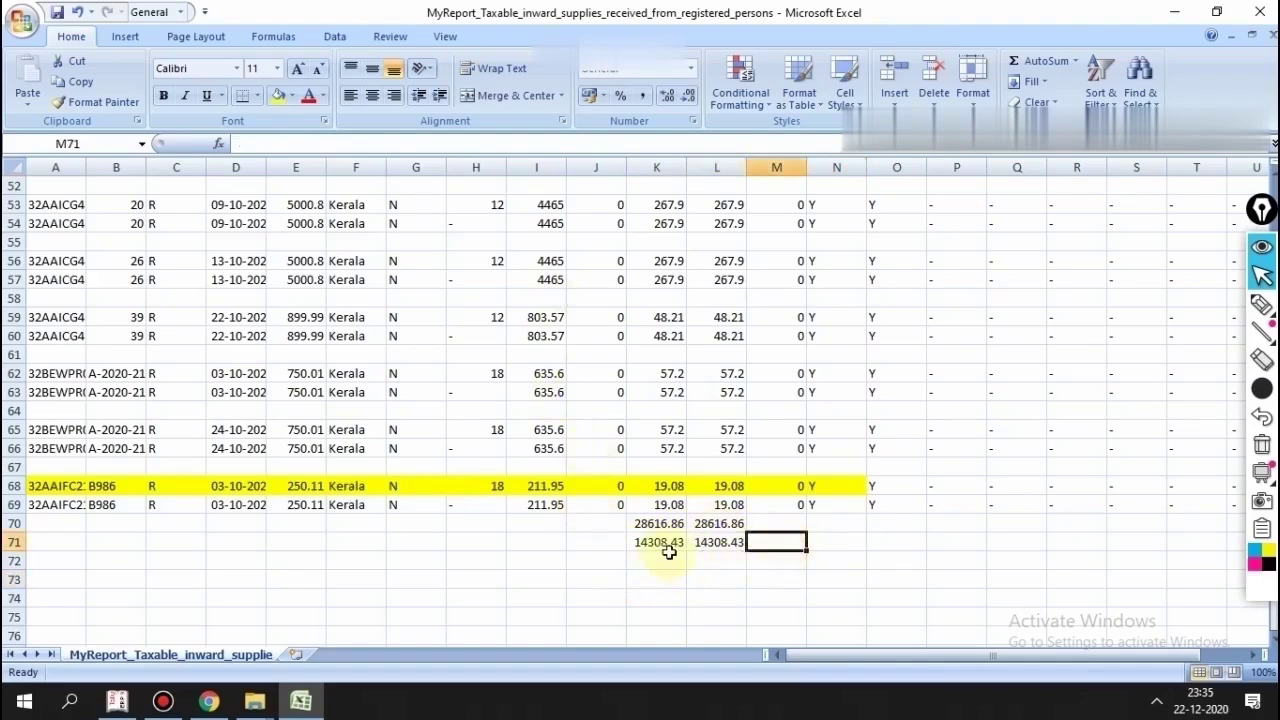
Step: Calculate 10% of the halved Central Tax total in K72 with the formula =K71*10%
scroll(650, 551, down, 2)
click(630, 553)
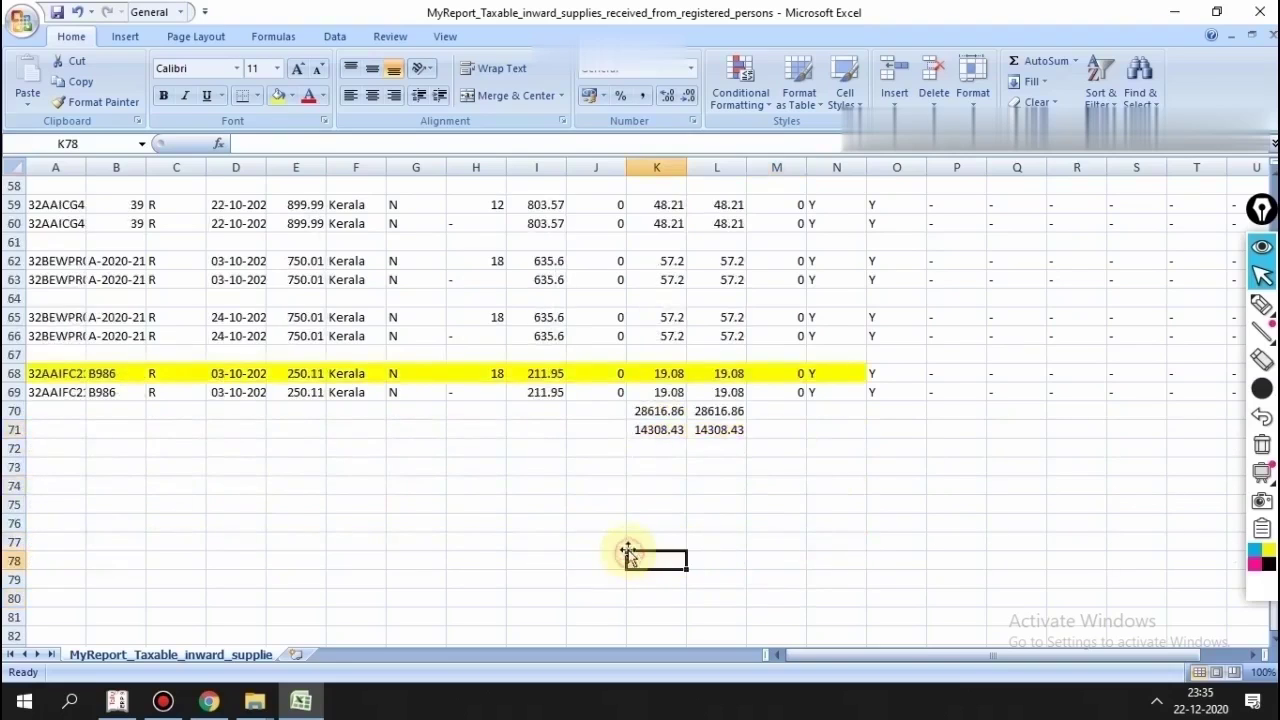
scroll(640, 535, down, 2)
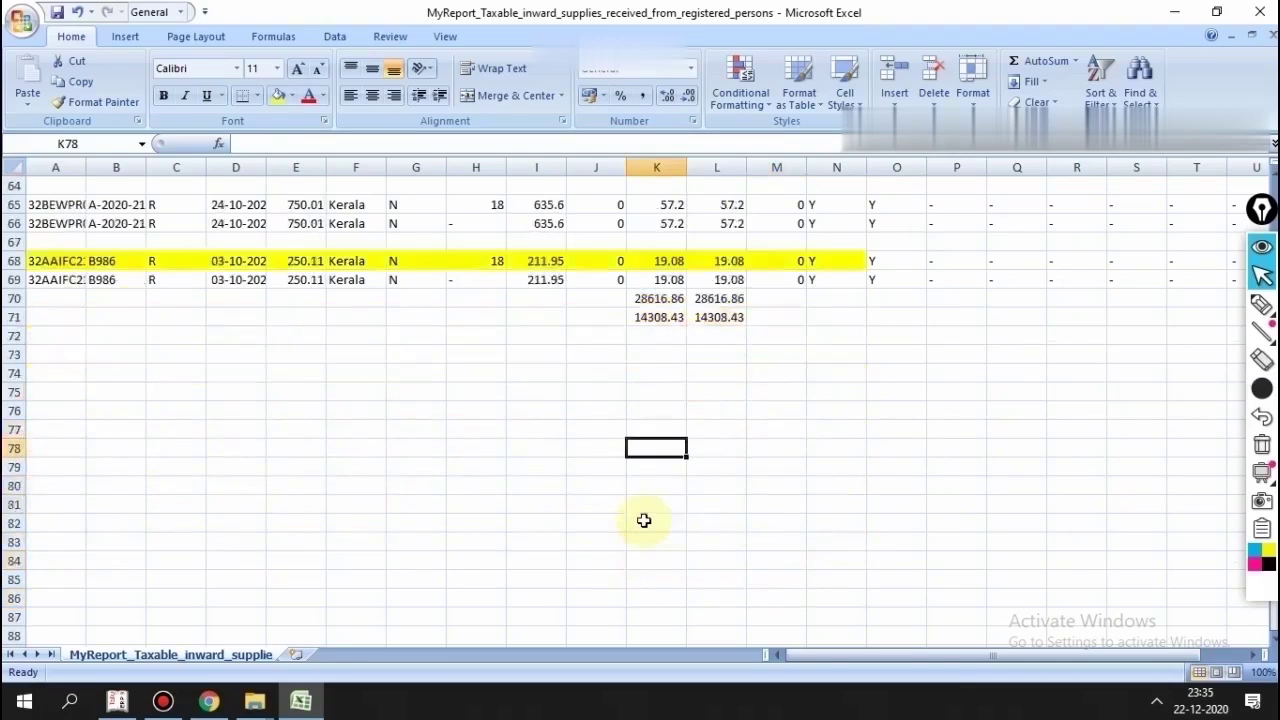
click(642, 340)
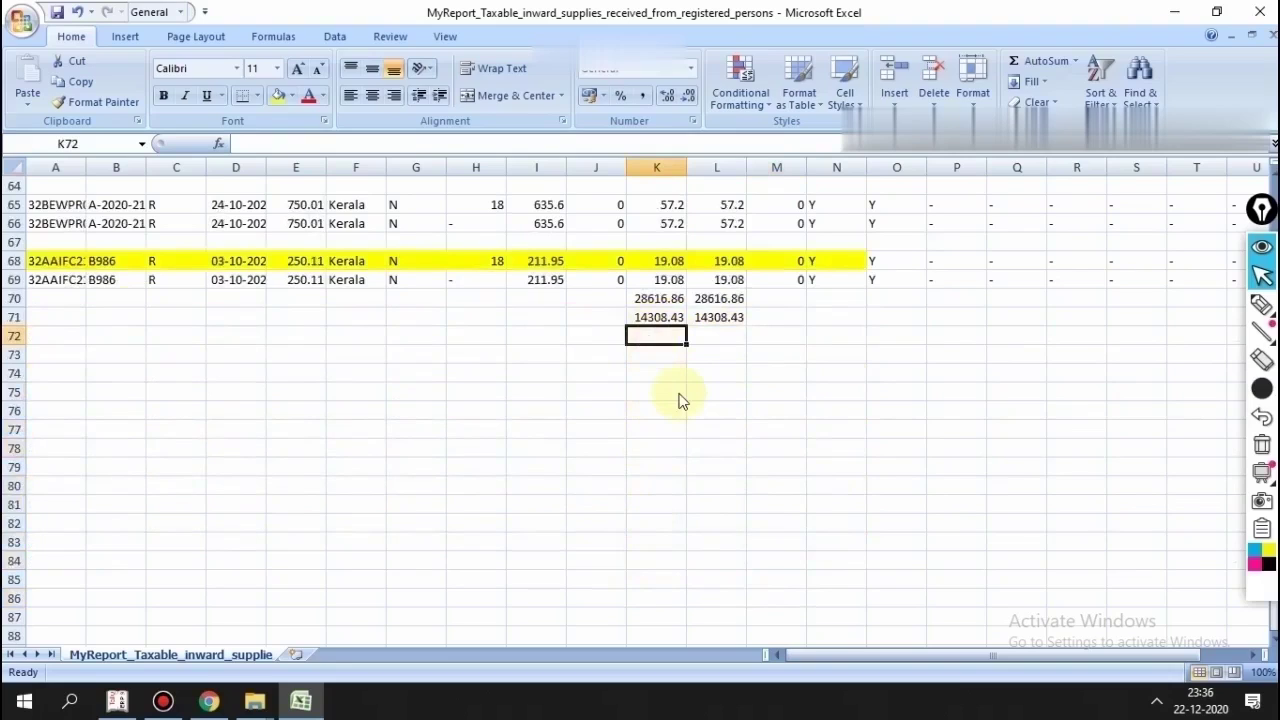
text(=)
click(660, 302)
click(663, 315)
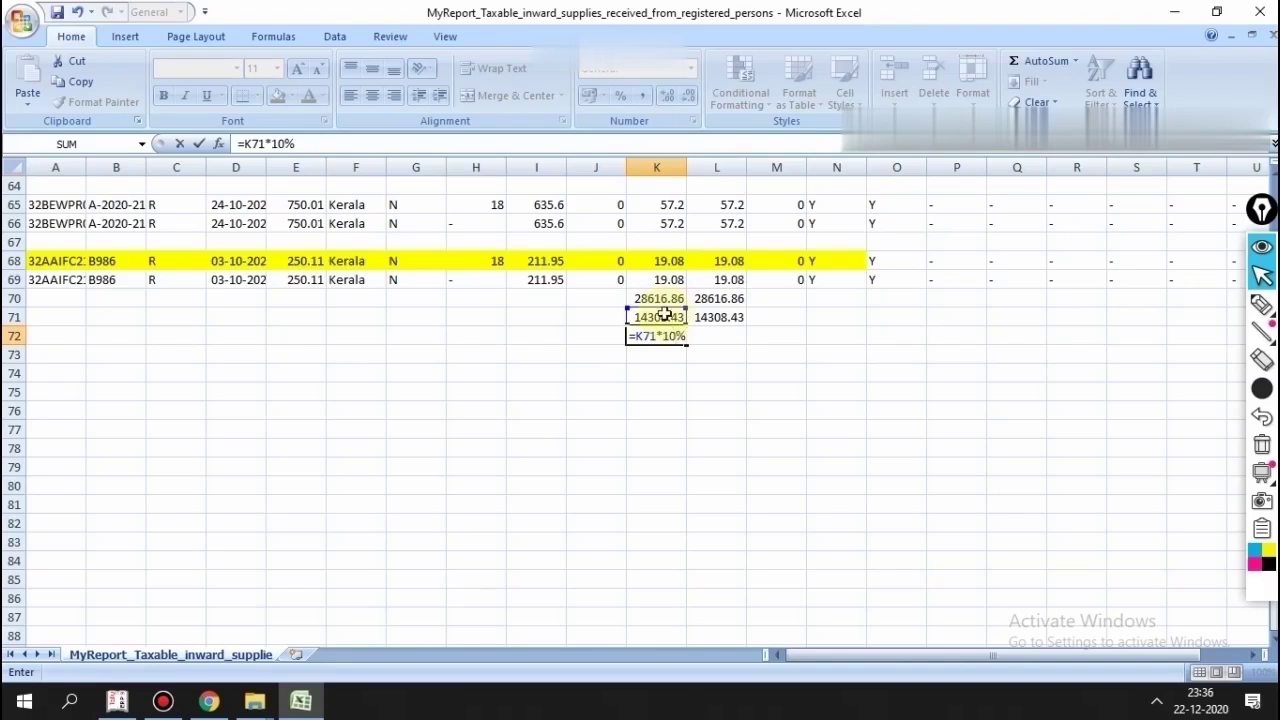
text(*10%)
key(Return)
click(694, 407)
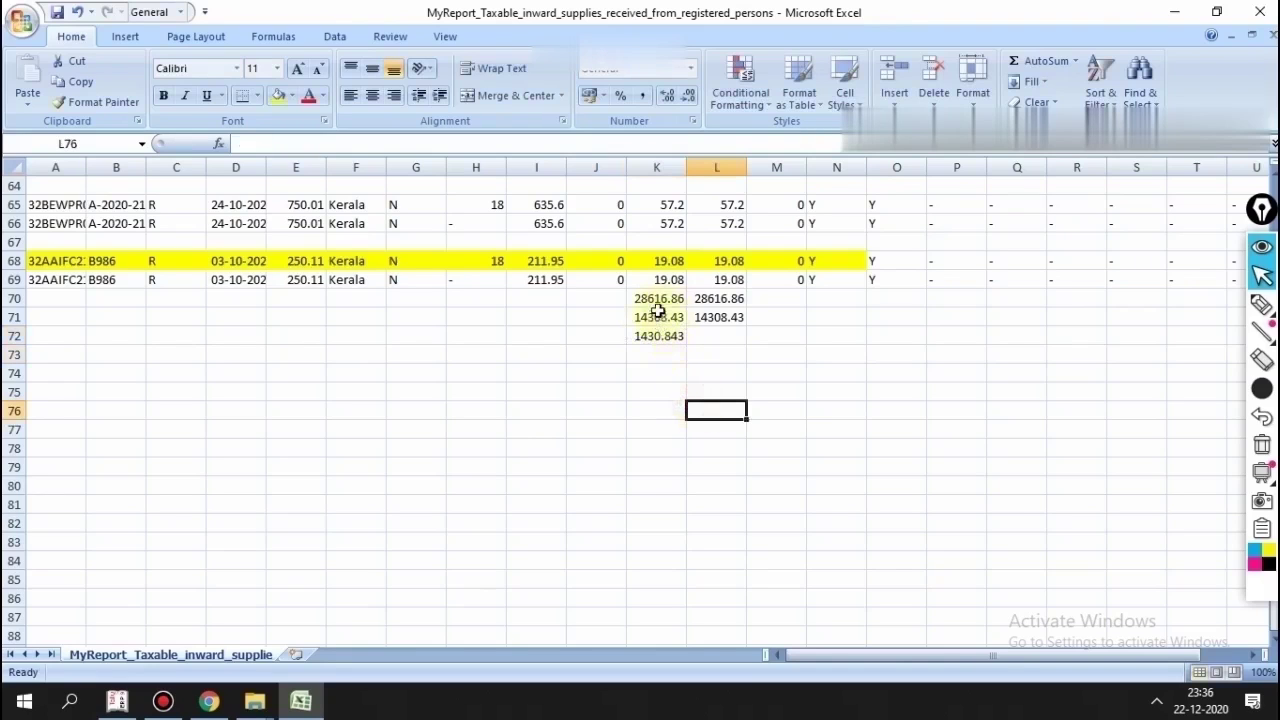
Step: Add the halved Central Tax total and its 10% amount with AutoSum, placing the result in K73
drag(657, 312, 666, 353)
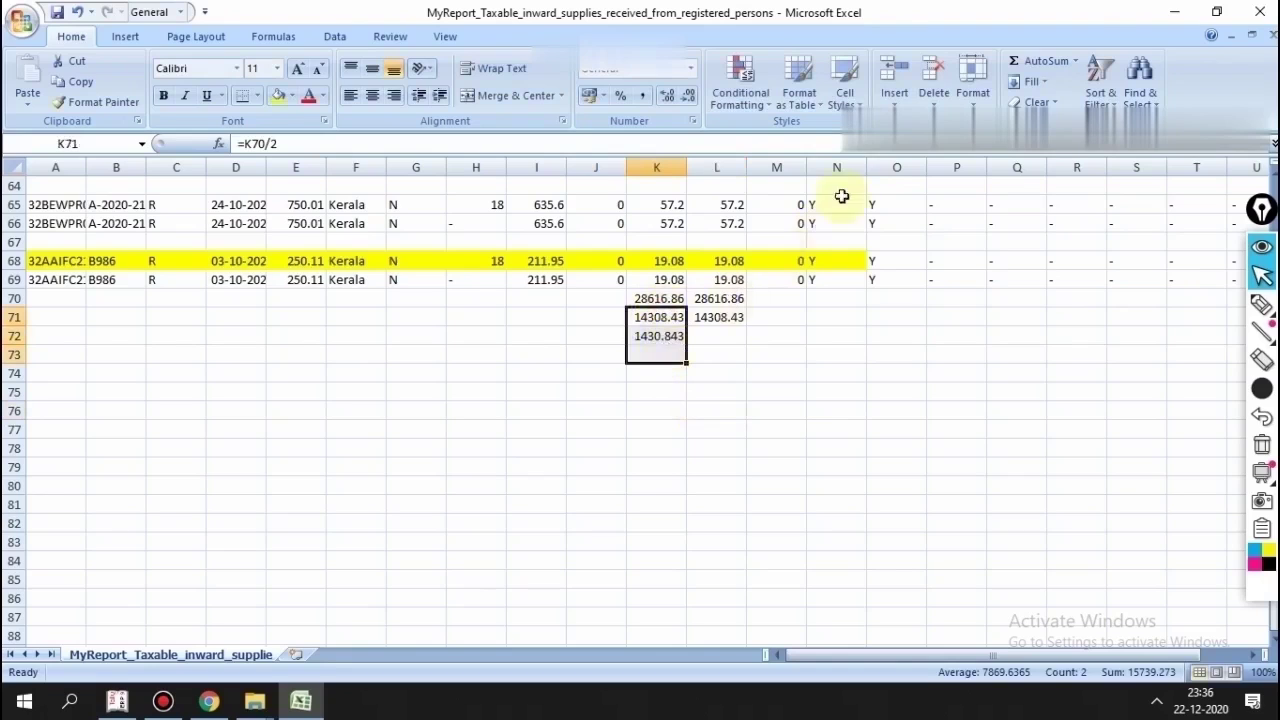
click(1020, 60)
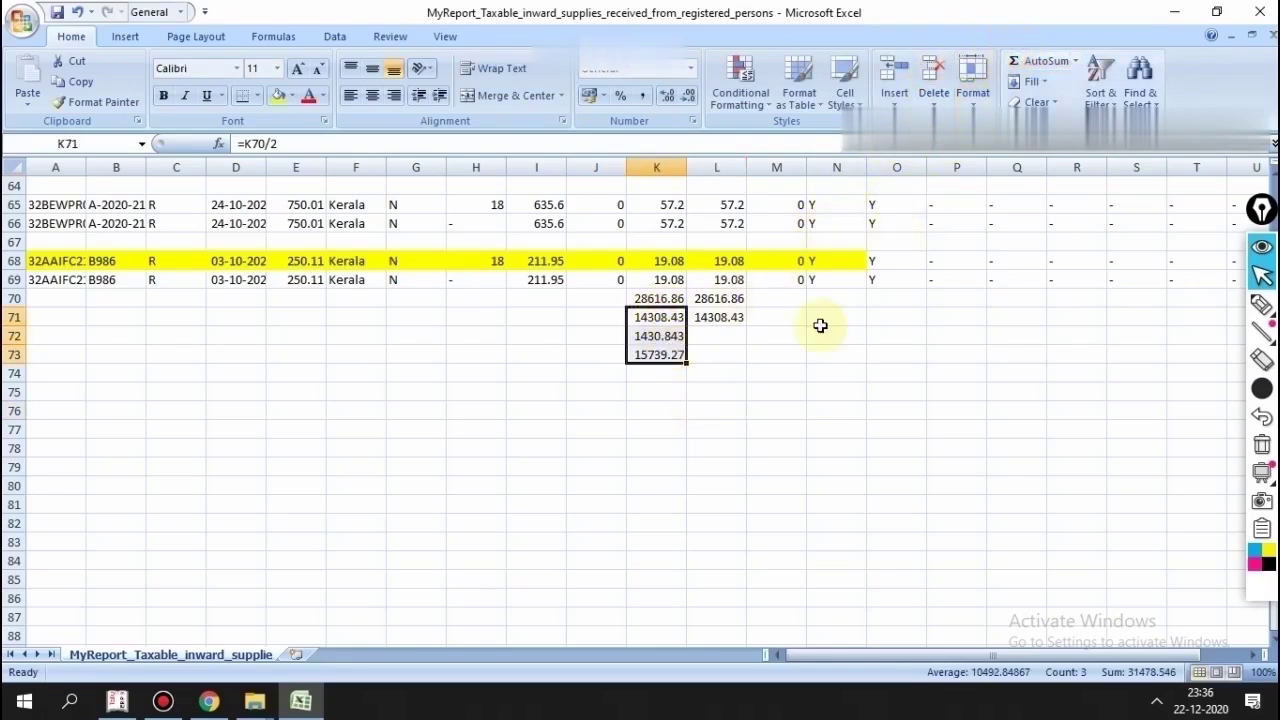
click(750, 372)
Step: Copy the 10% formula from K72 into L72 for the State/UT Tax column
click(666, 342)
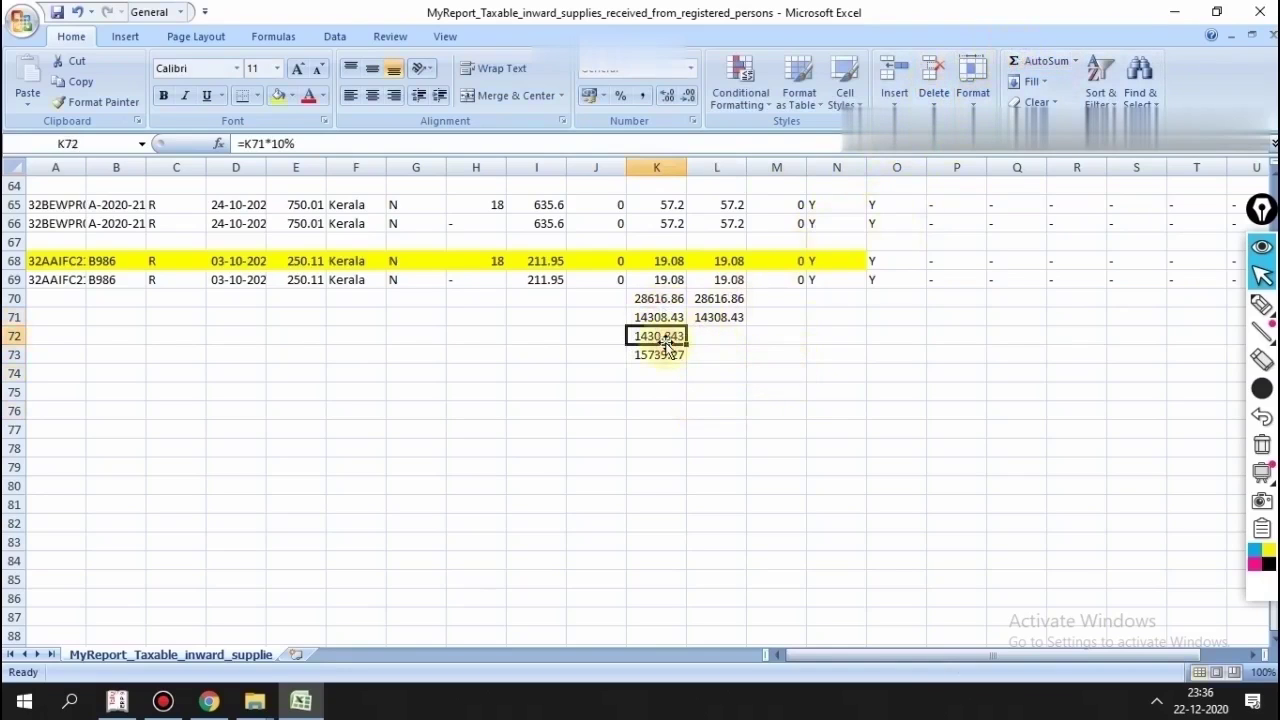
key(ctrl+c)
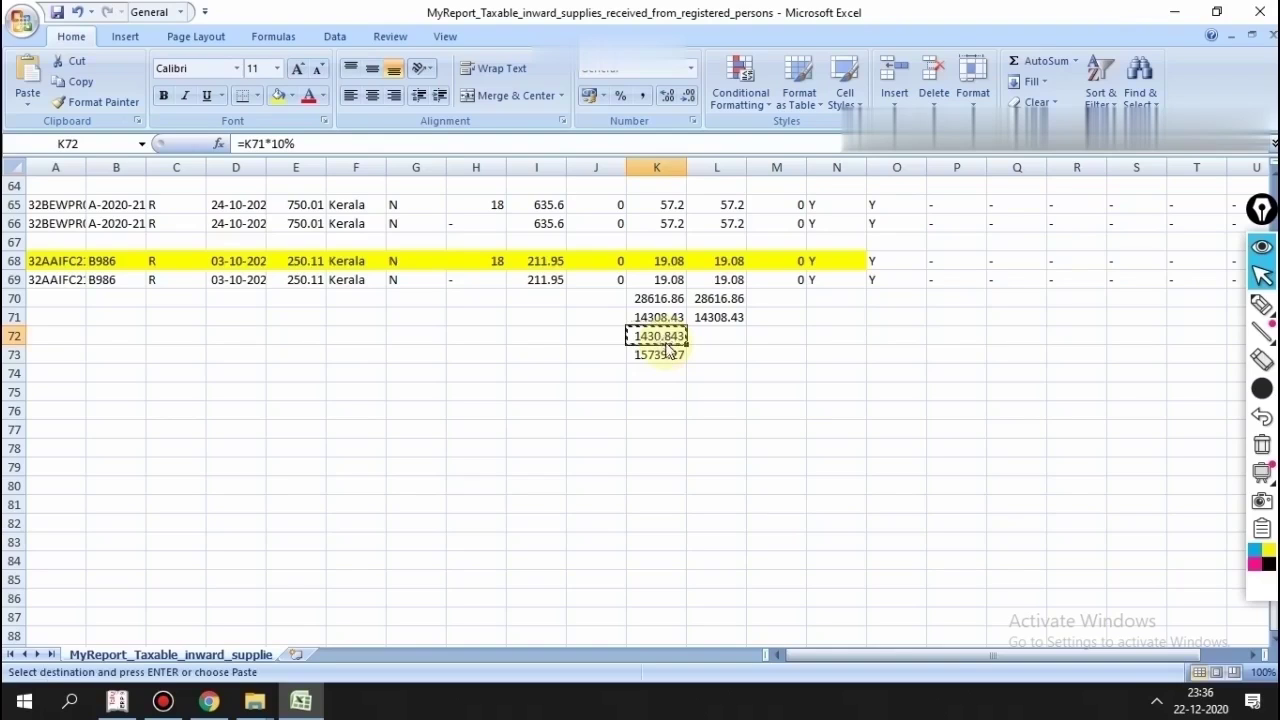
click(714, 343)
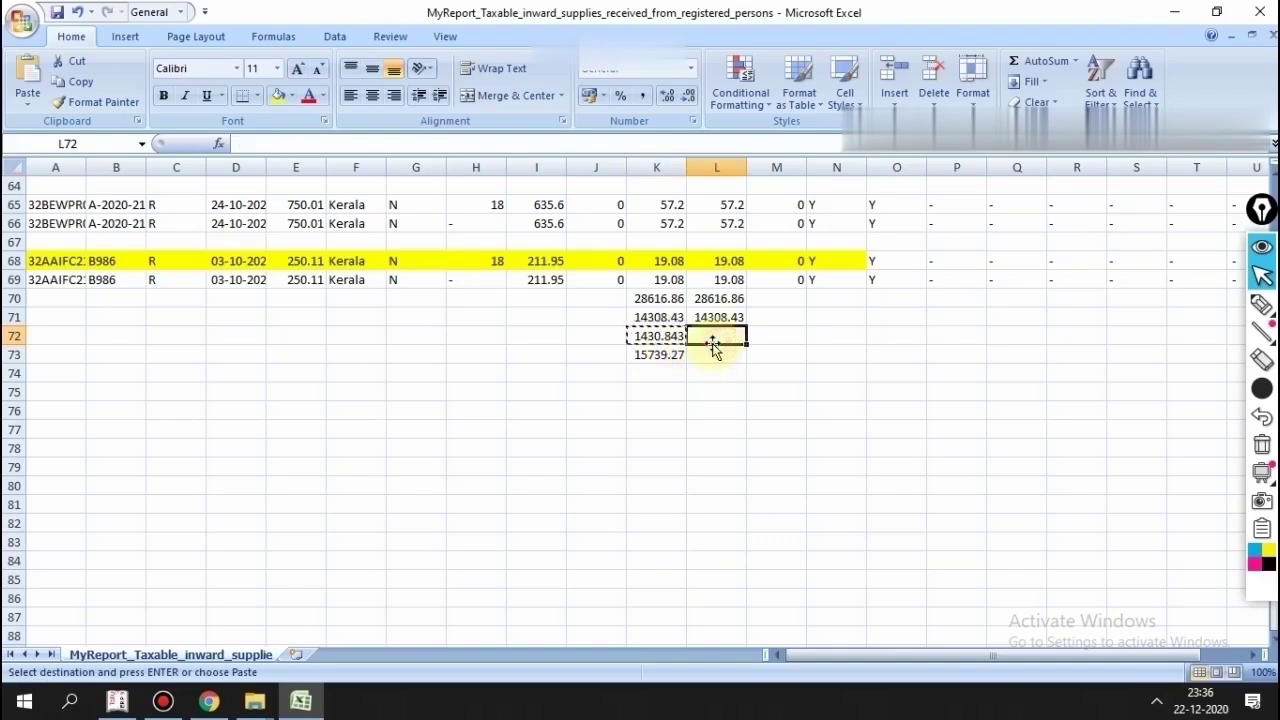
key(ctrl+v)
click(735, 408)
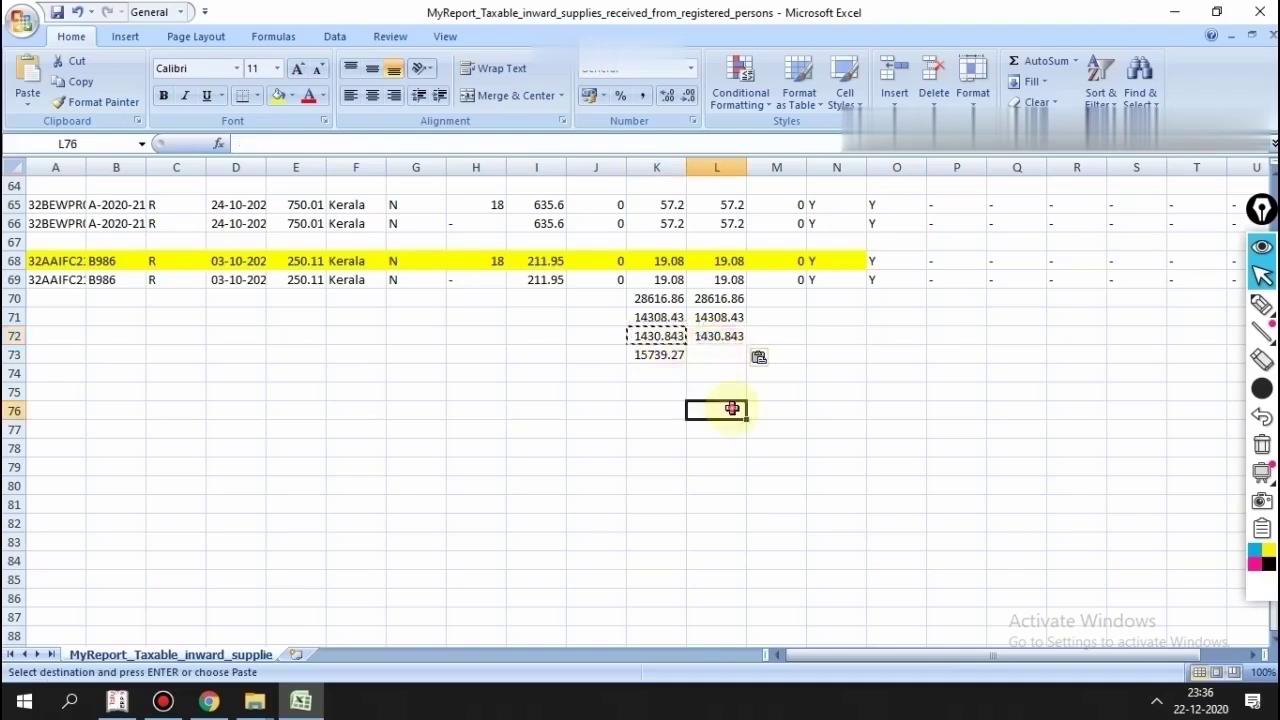
Step: Add the halved State/UT Tax total and its 10% amount with AutoSum, placing the result in L73
drag(715, 312, 718, 362)
click(1040, 61)
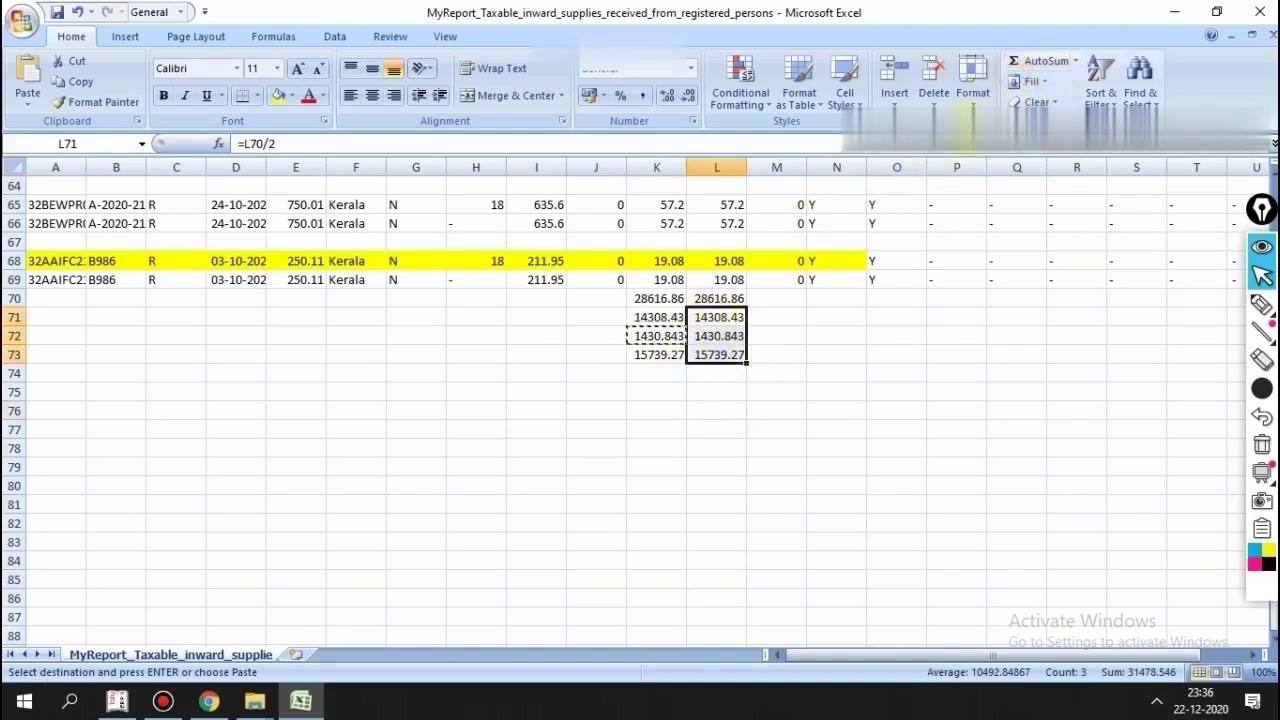
click(751, 505)
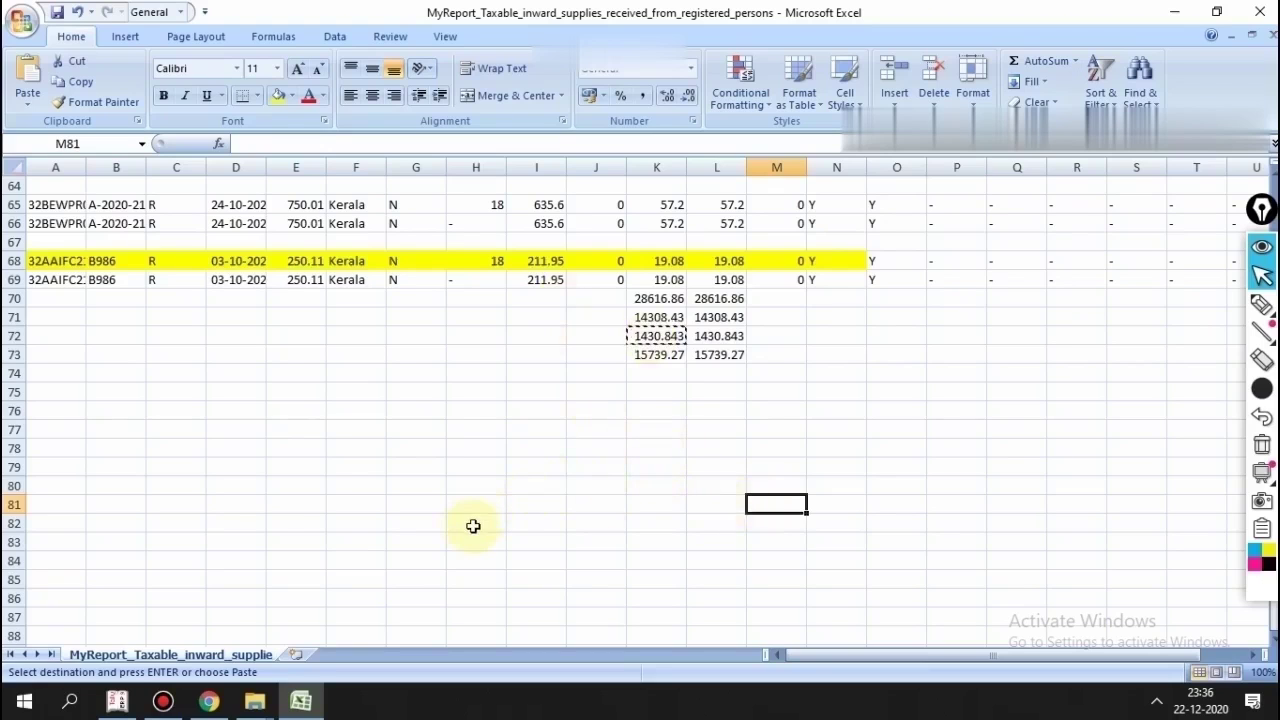
Step: Switch to the GST portal in Chrome and go back from the GSTR-2A supplier list to the File Returns page
click(208, 703)
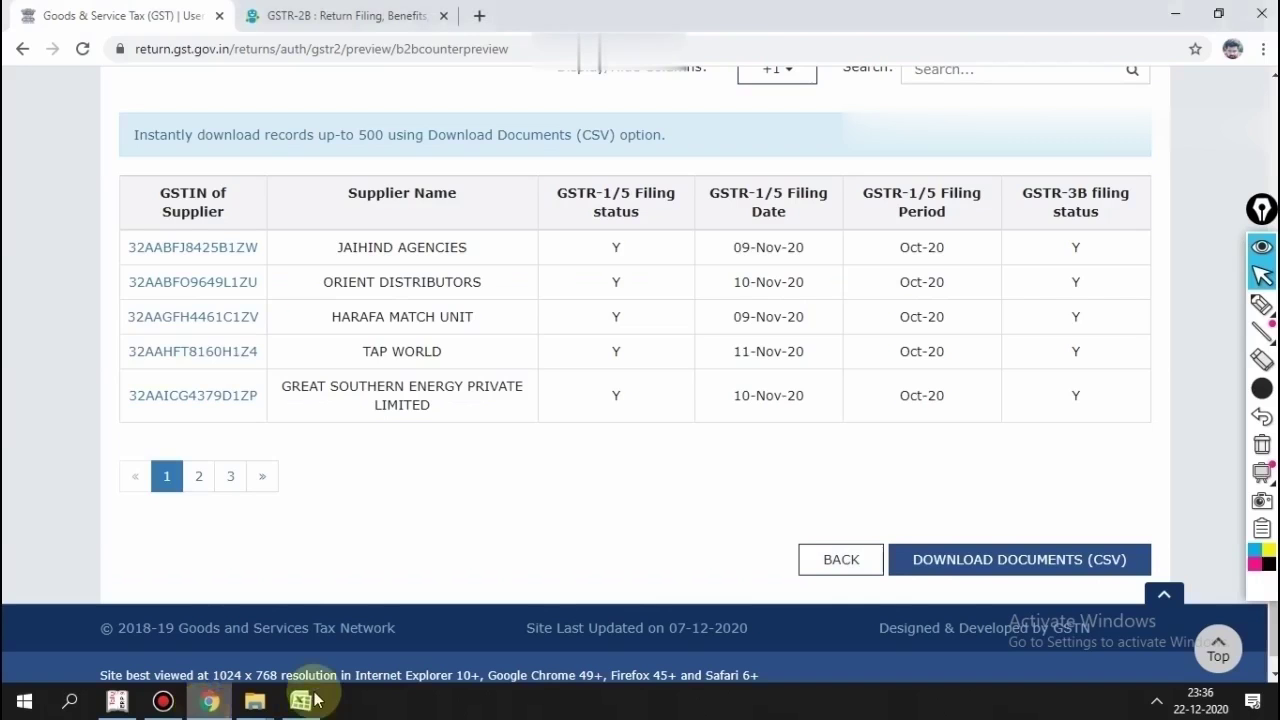
click(826, 566)
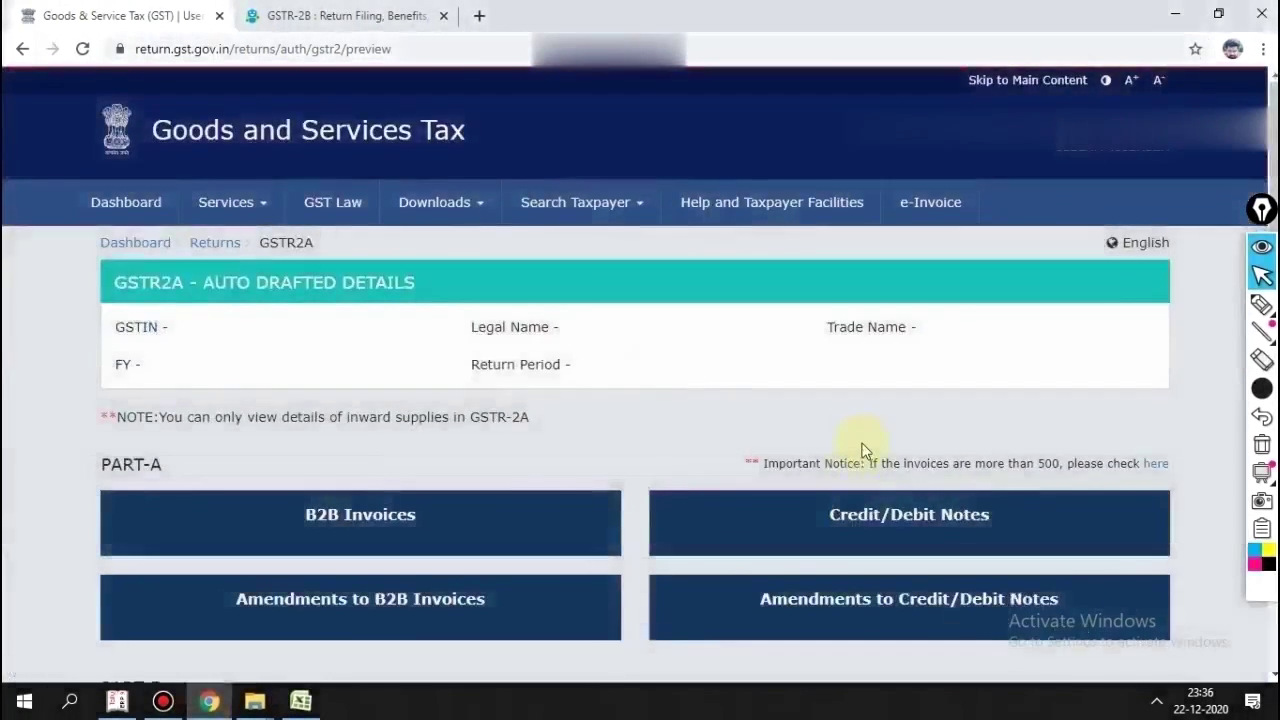
scroll(864, 450, down, 10)
click(1110, 550)
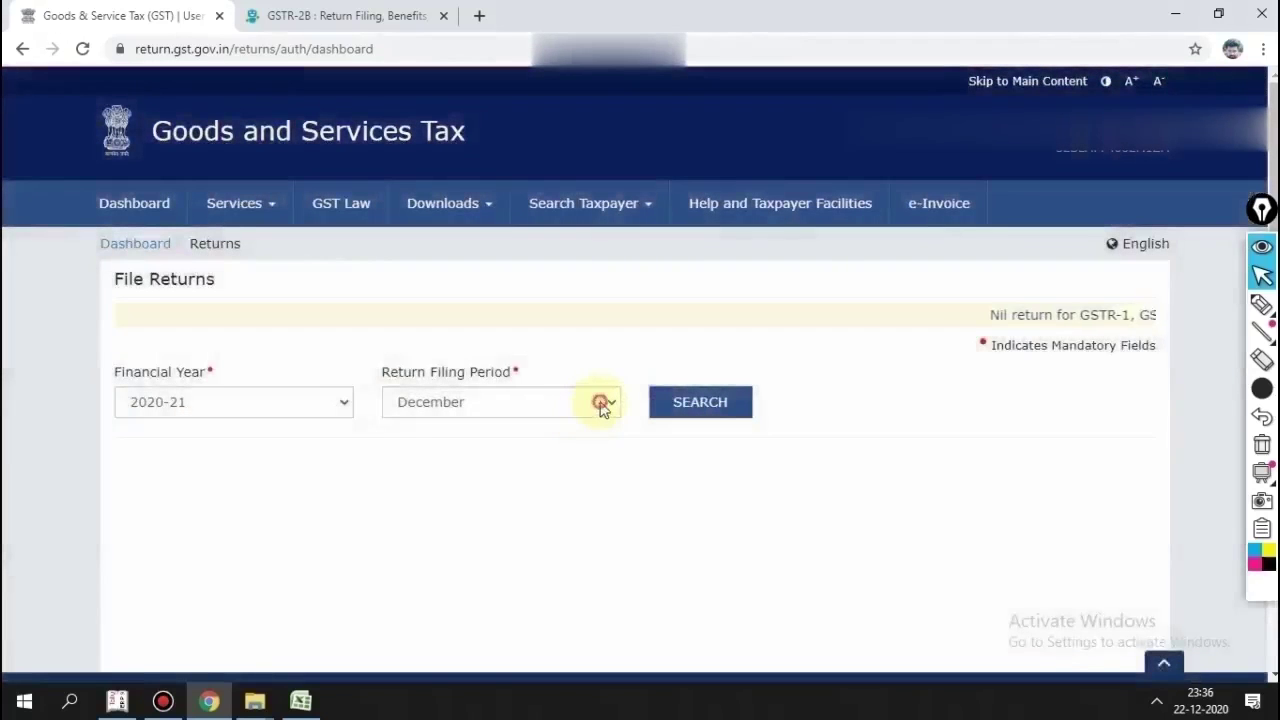
Step: Search the returns for financial year 2020-21 with October as the filing period
click(601, 404)
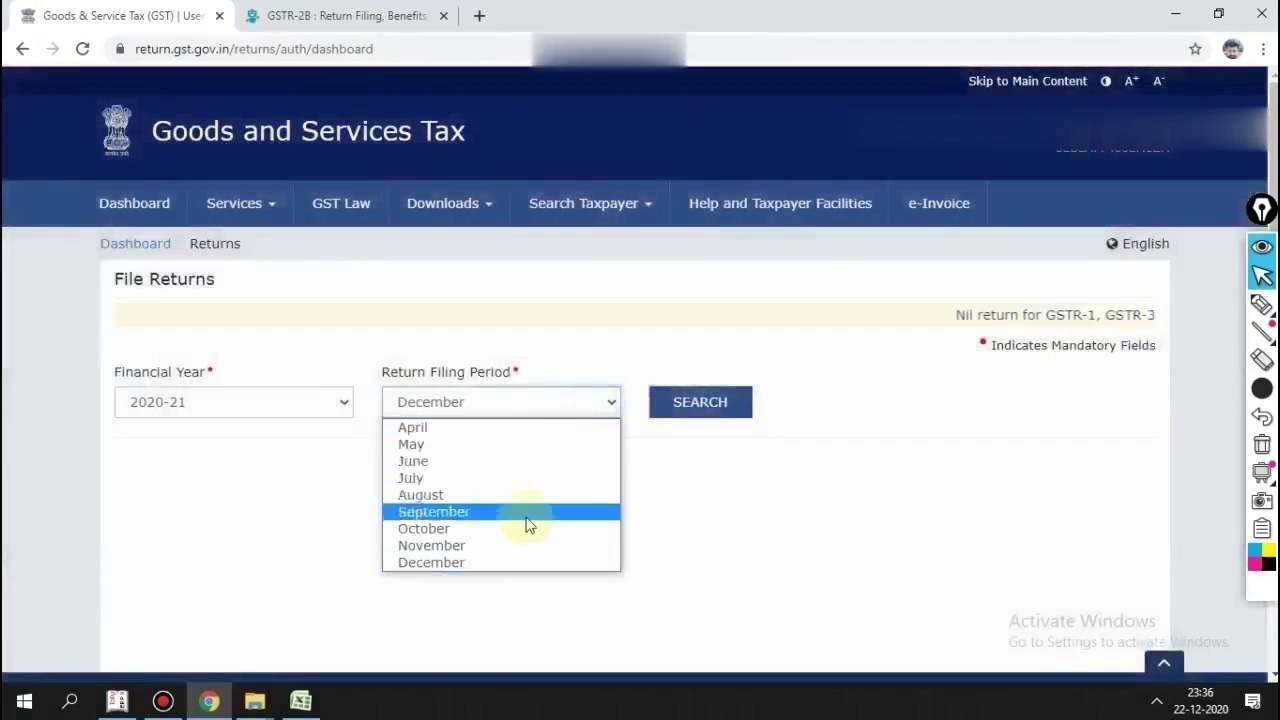
click(525, 537)
click(681, 415)
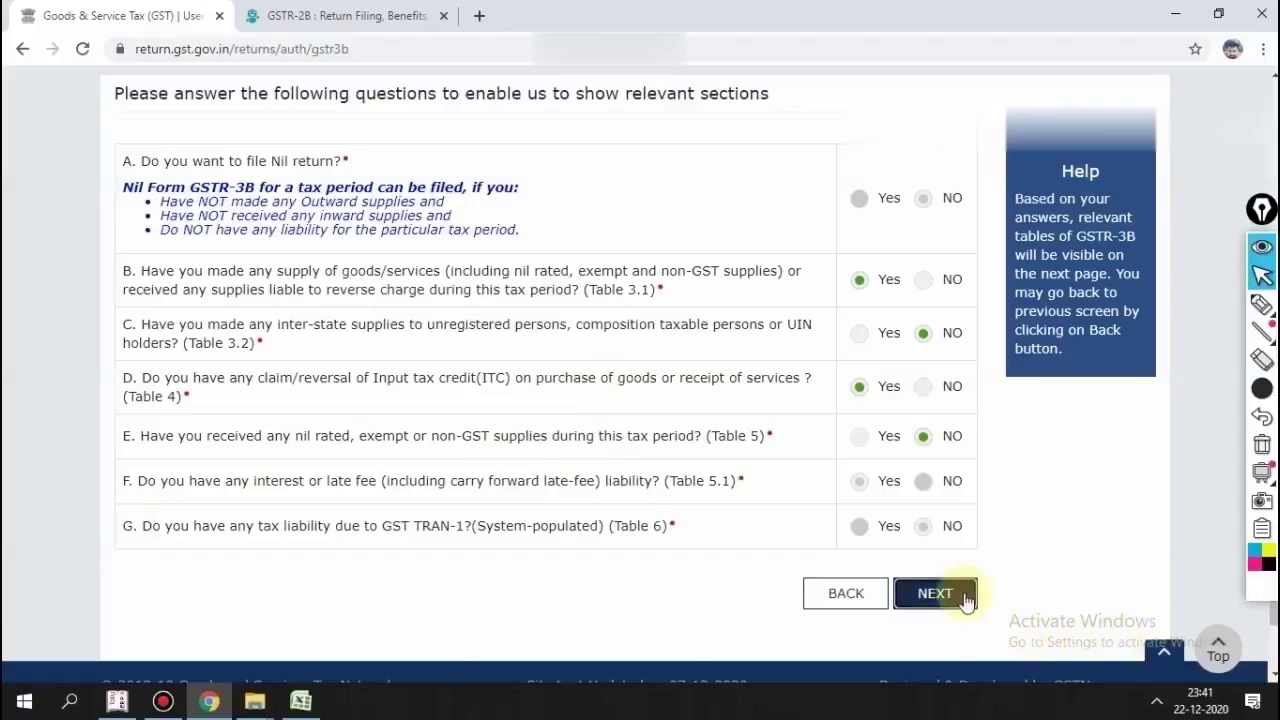
Step: Continue past the GSTR-3B questions, dismiss the message, and view the tax summary tiles for tables 3.1, 4 and 5.1
click(965, 595)
click(950, 462)
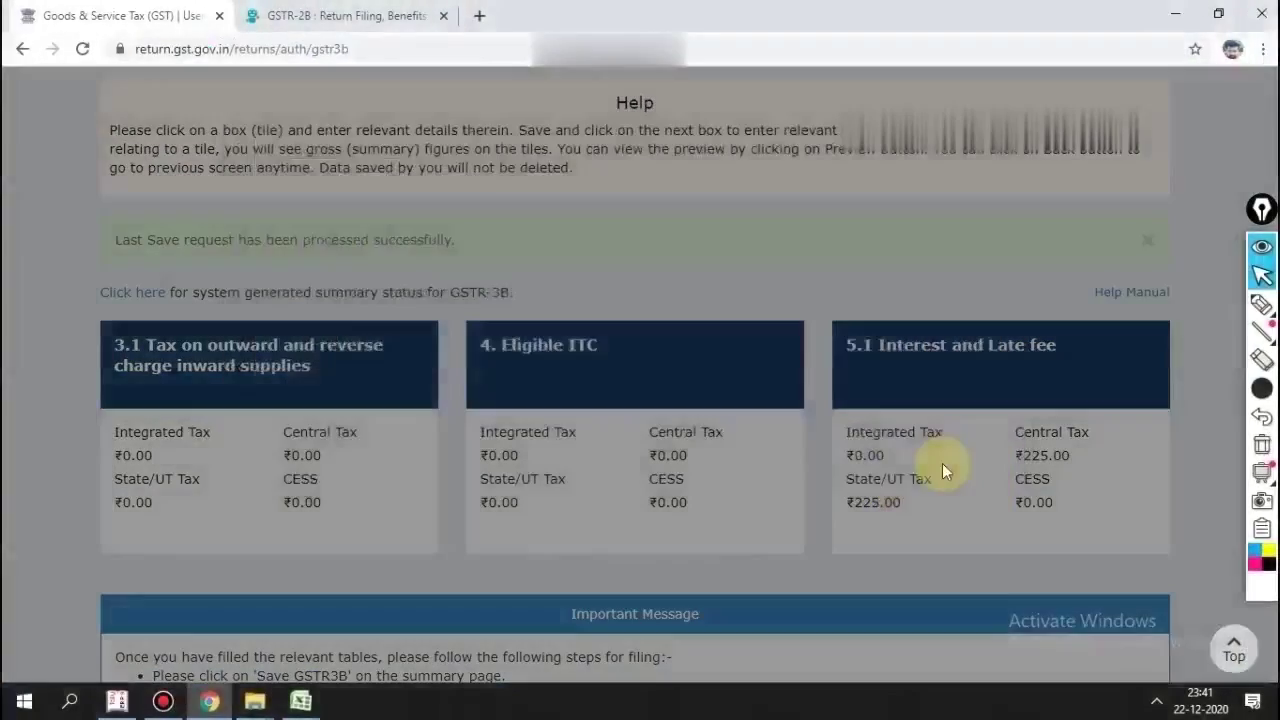
scroll(735, 376, down, 1)
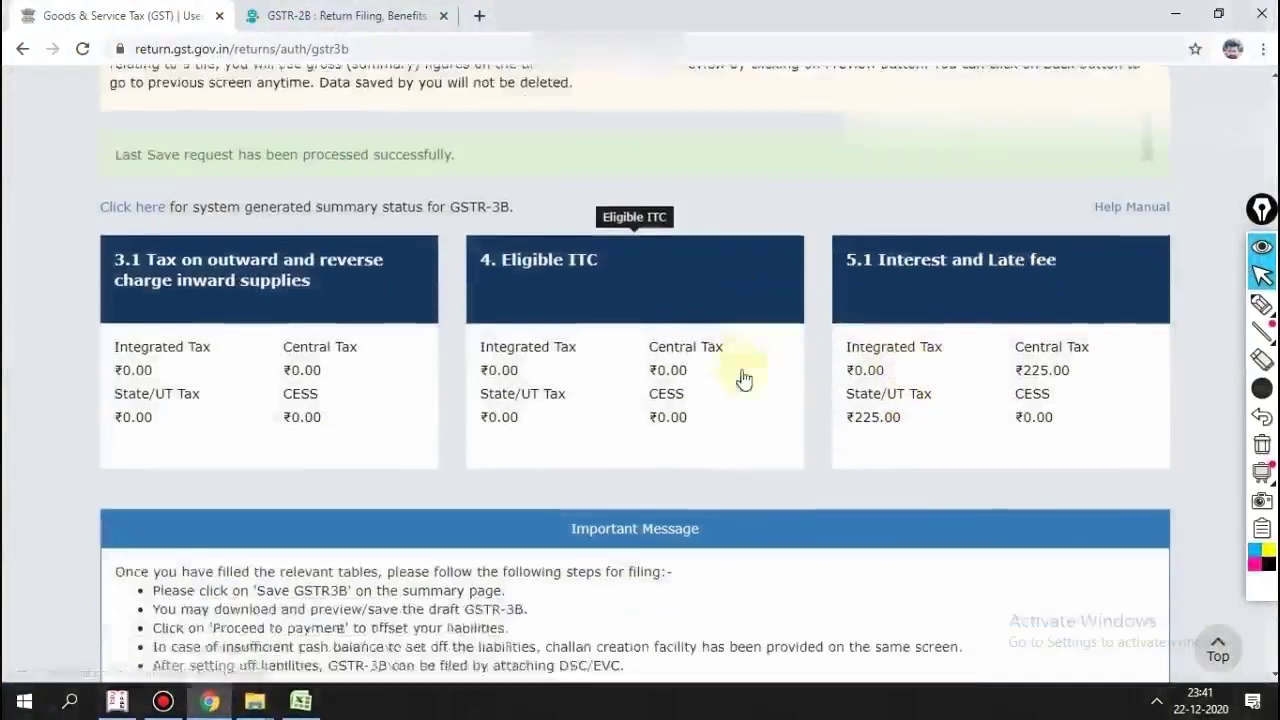
scroll(800, 365, down, 1)
scroll(843, 350, up, 1)
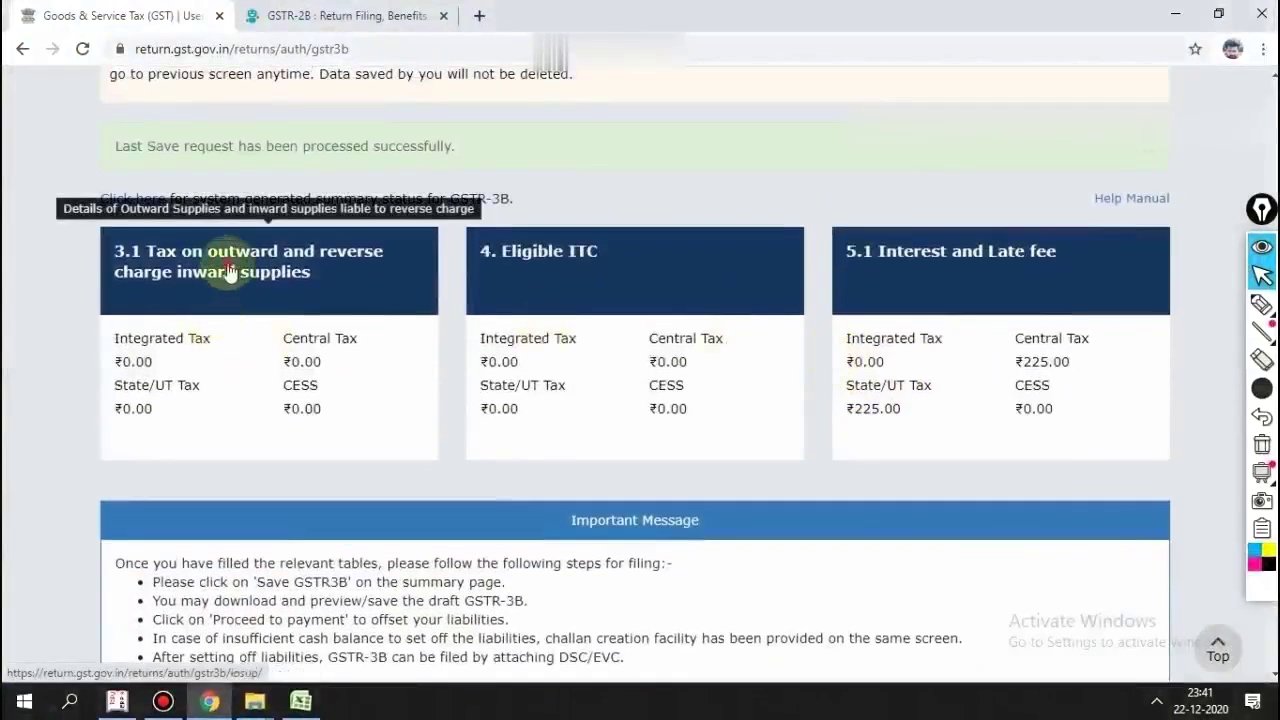
Step: View table 3.1 on outward and reverse charge supplies, accepting the IGST refund guidelines, and return to the GSTR-3B summary
click(228, 270)
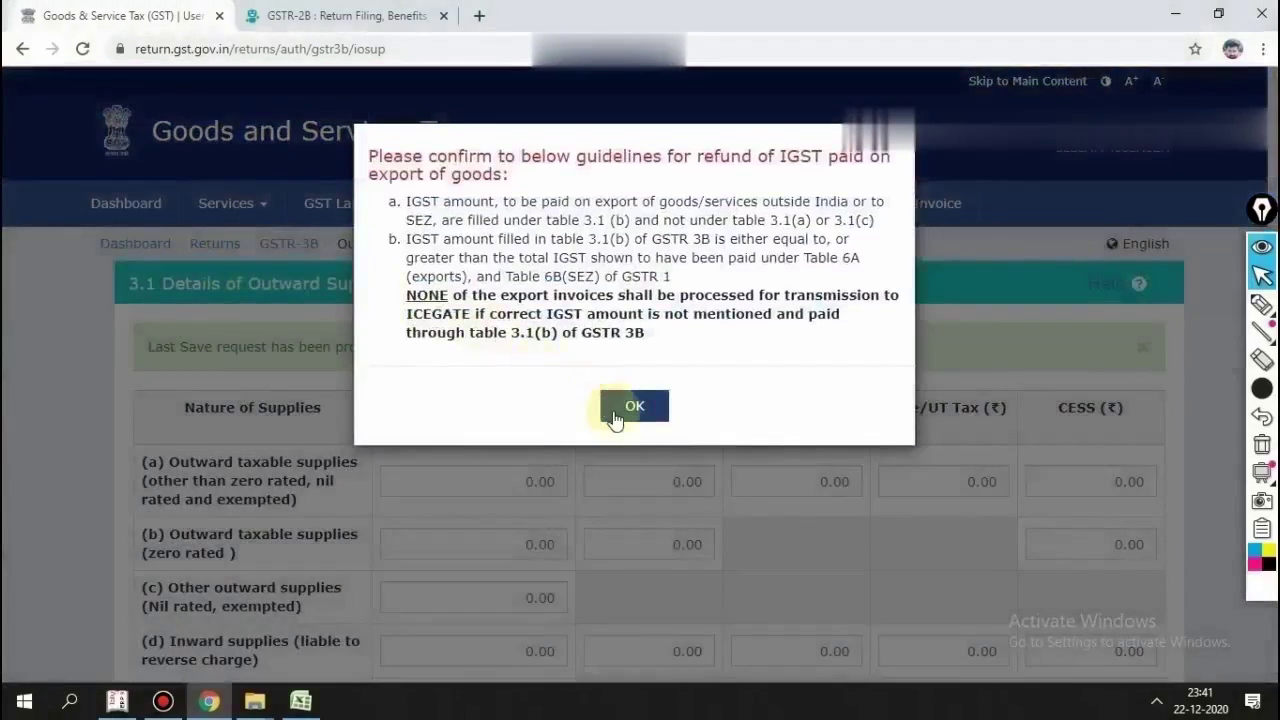
click(634, 406)
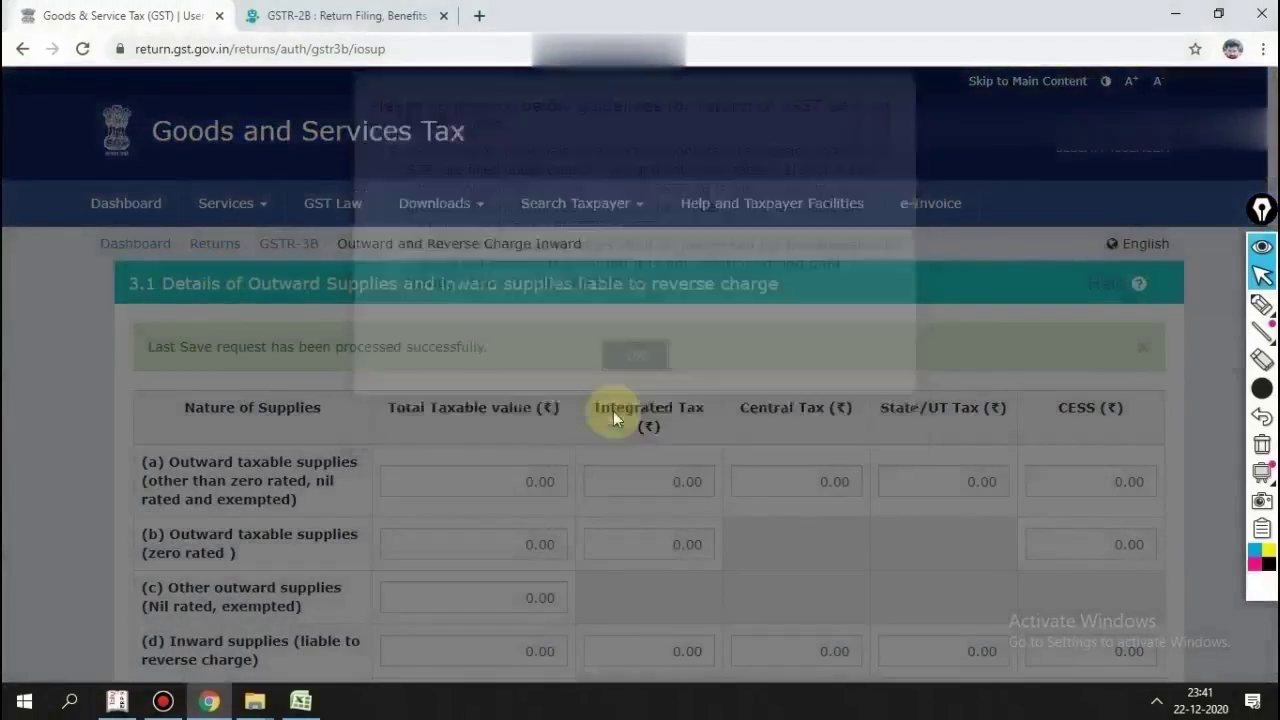
scroll(606, 410, down, 2)
click(974, 556)
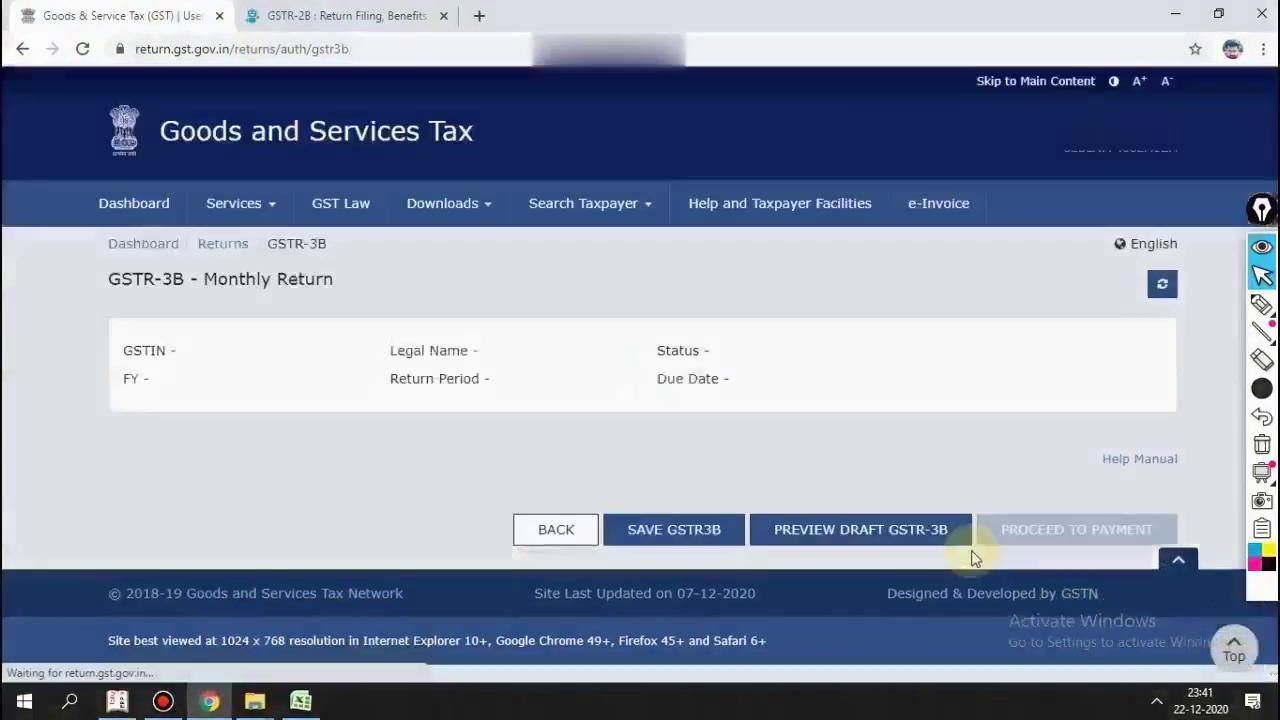
Step: Download the system generated GSTR-3B PDF and open it
scroll(746, 465, down, 2)
scroll(736, 456, down, 5)
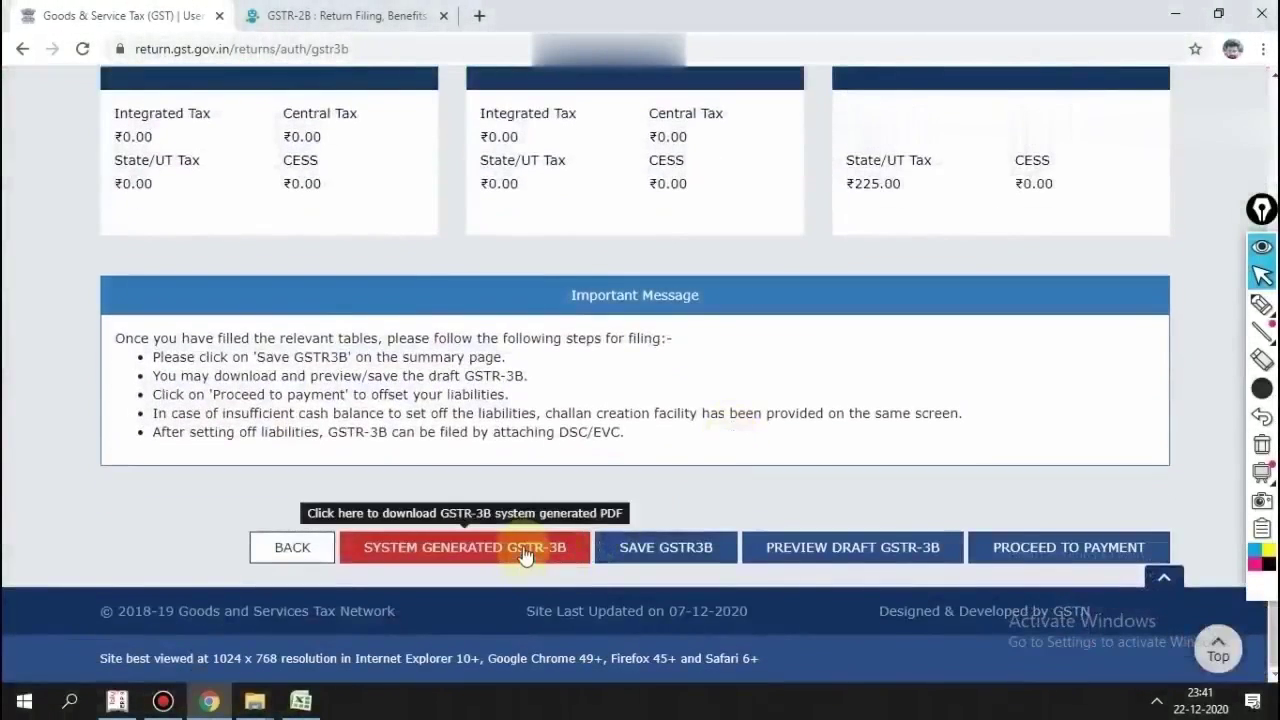
click(525, 556)
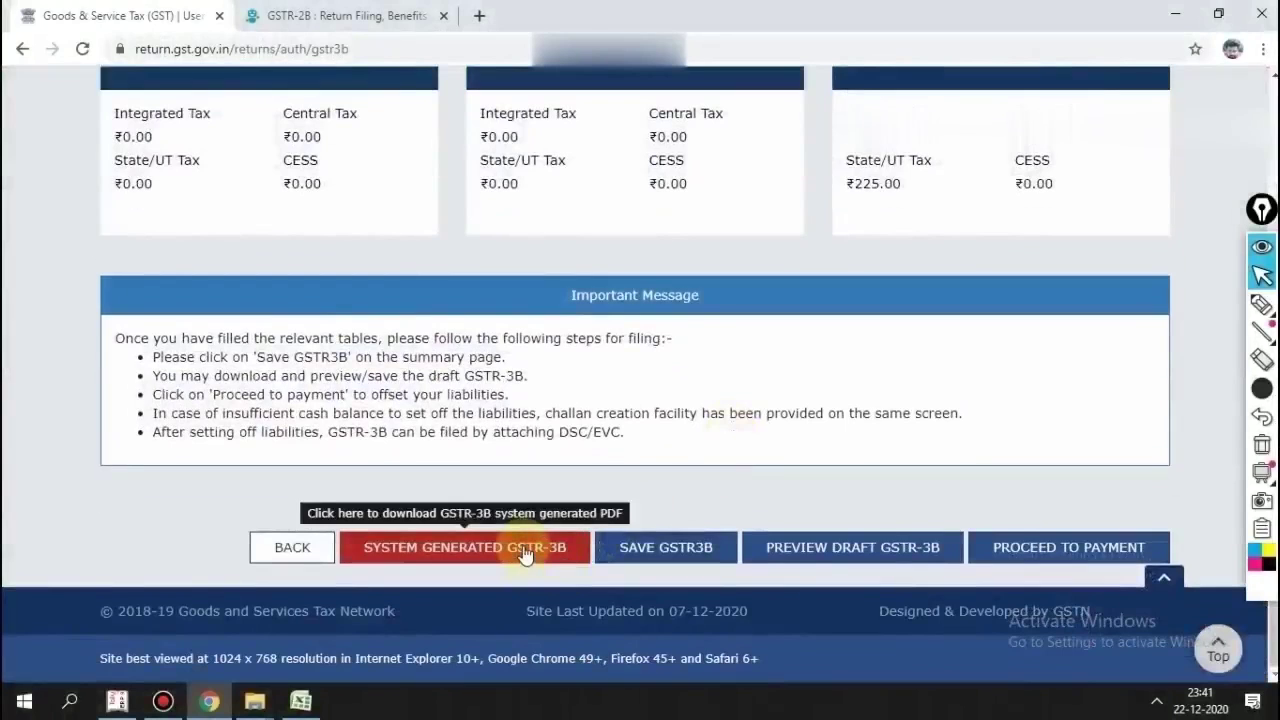
click(500, 556)
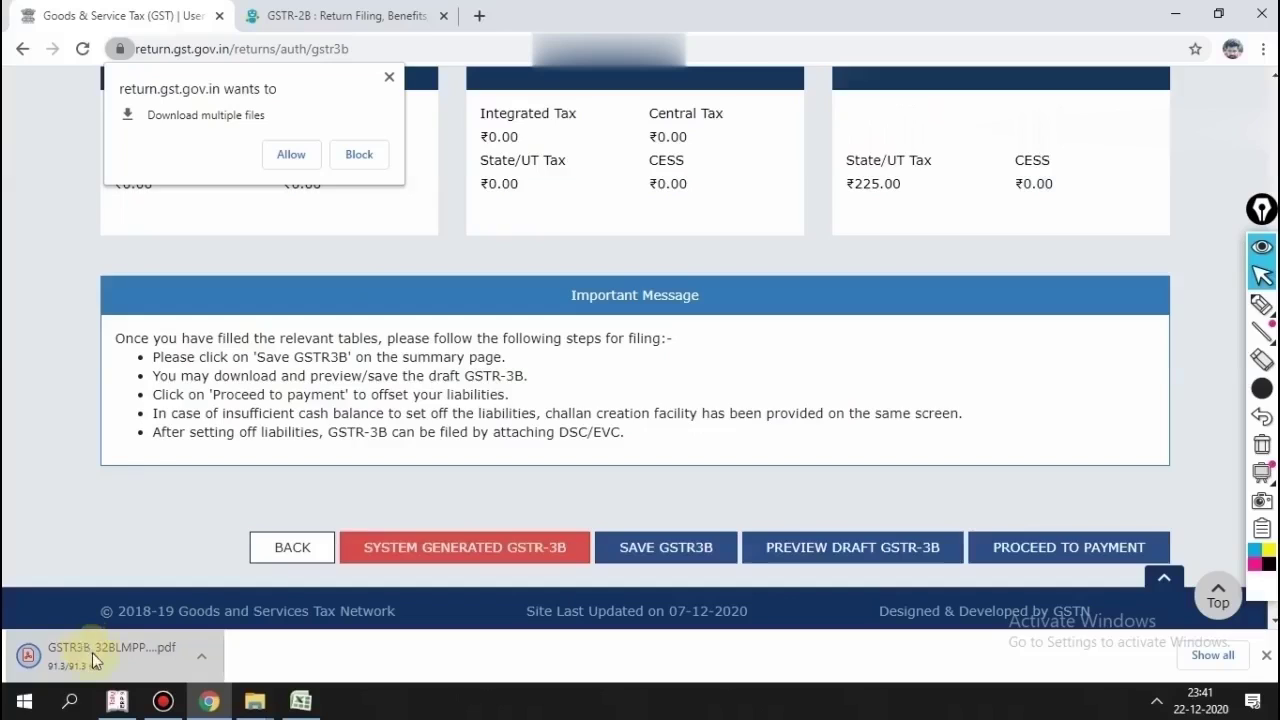
click(92, 652)
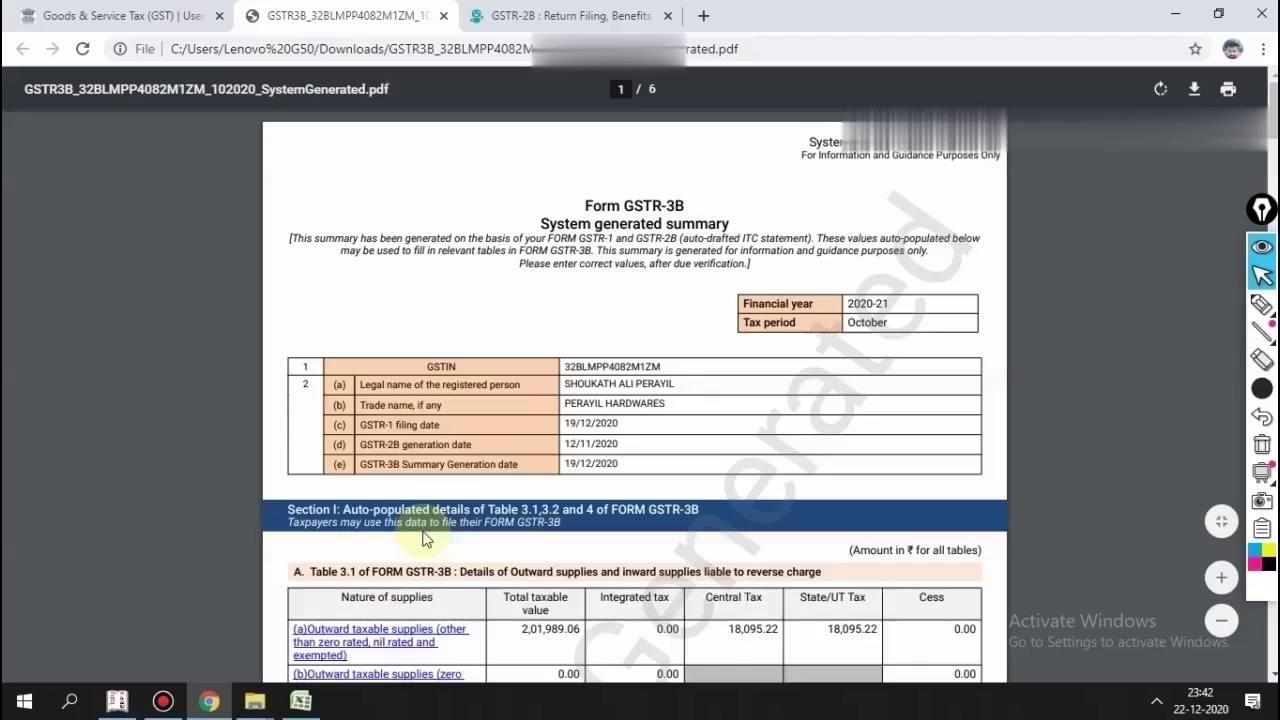
Step: Compare the outward supplies in Table 3.1 of the PDF with Tally's October GSTR-3B report
scroll(511, 457, down, 4)
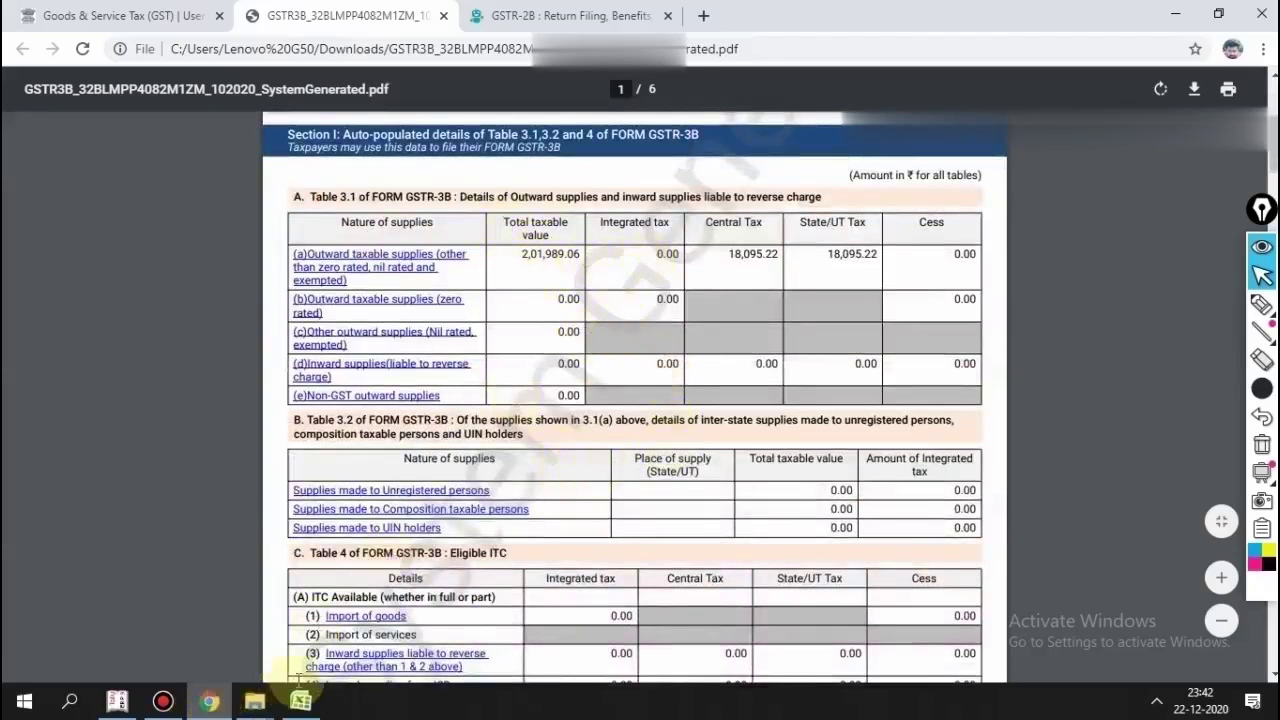
click(118, 703)
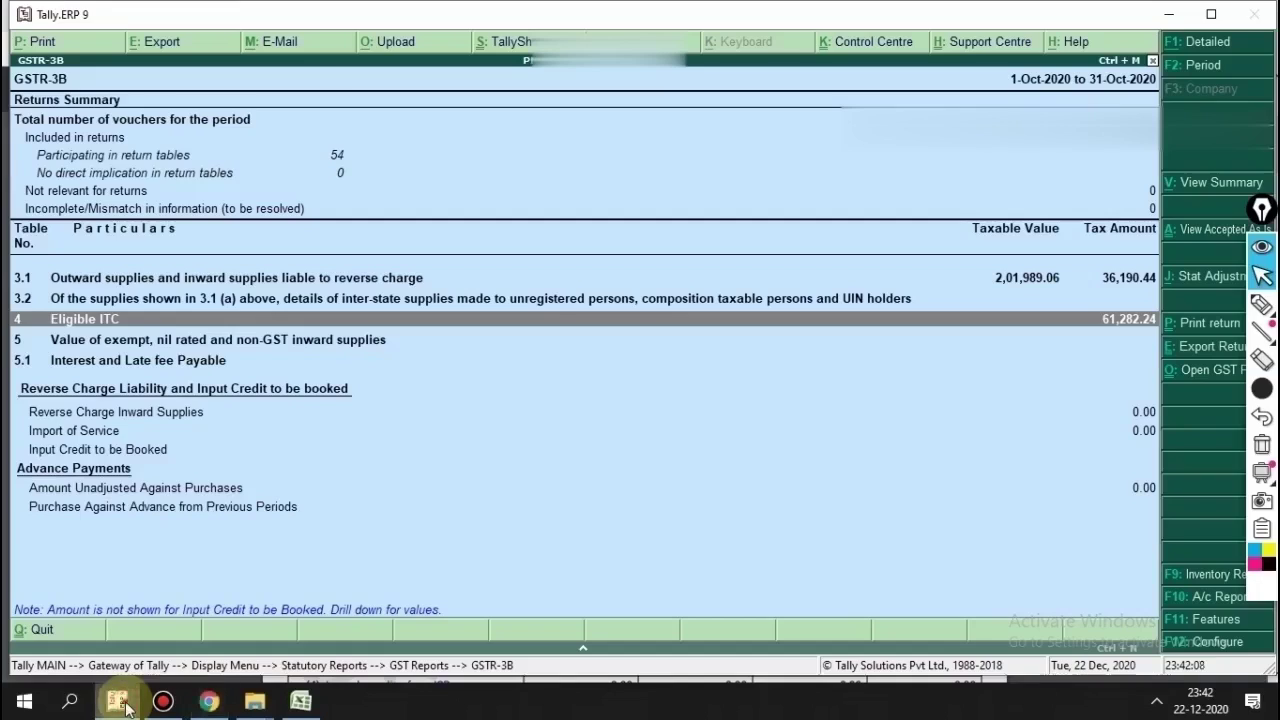
click(118, 703)
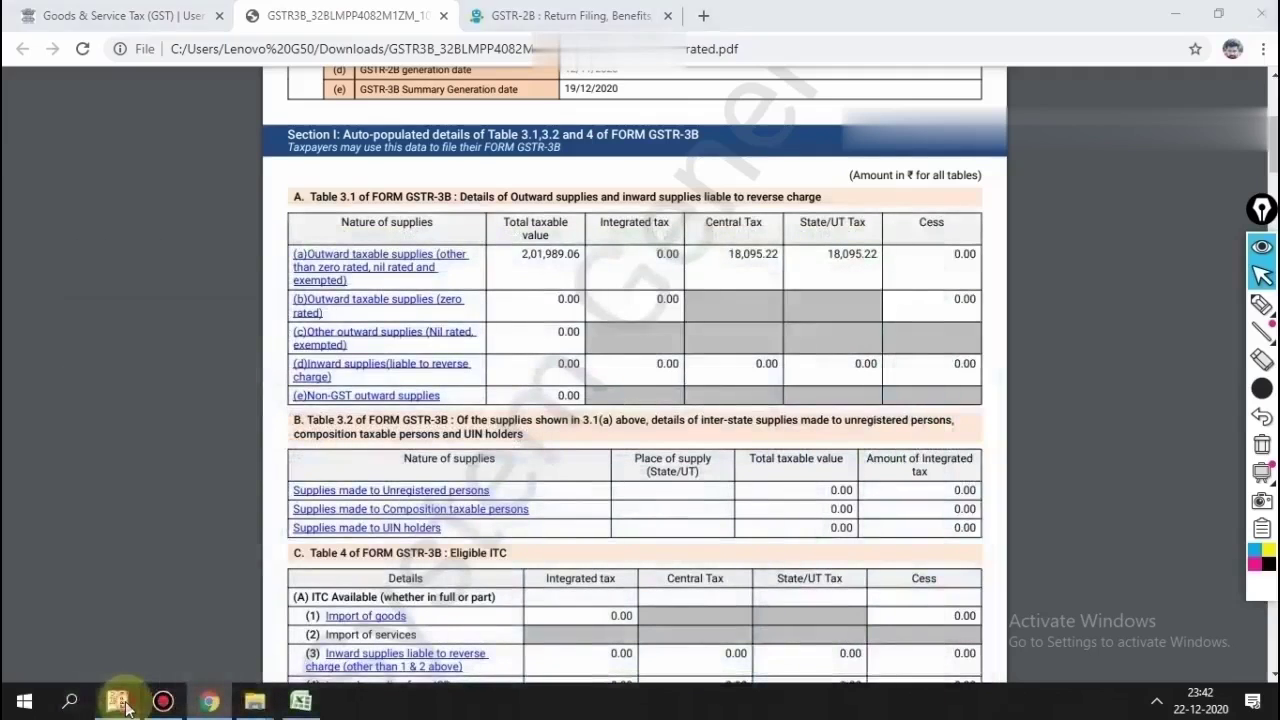
click(118, 703)
click(122, 703)
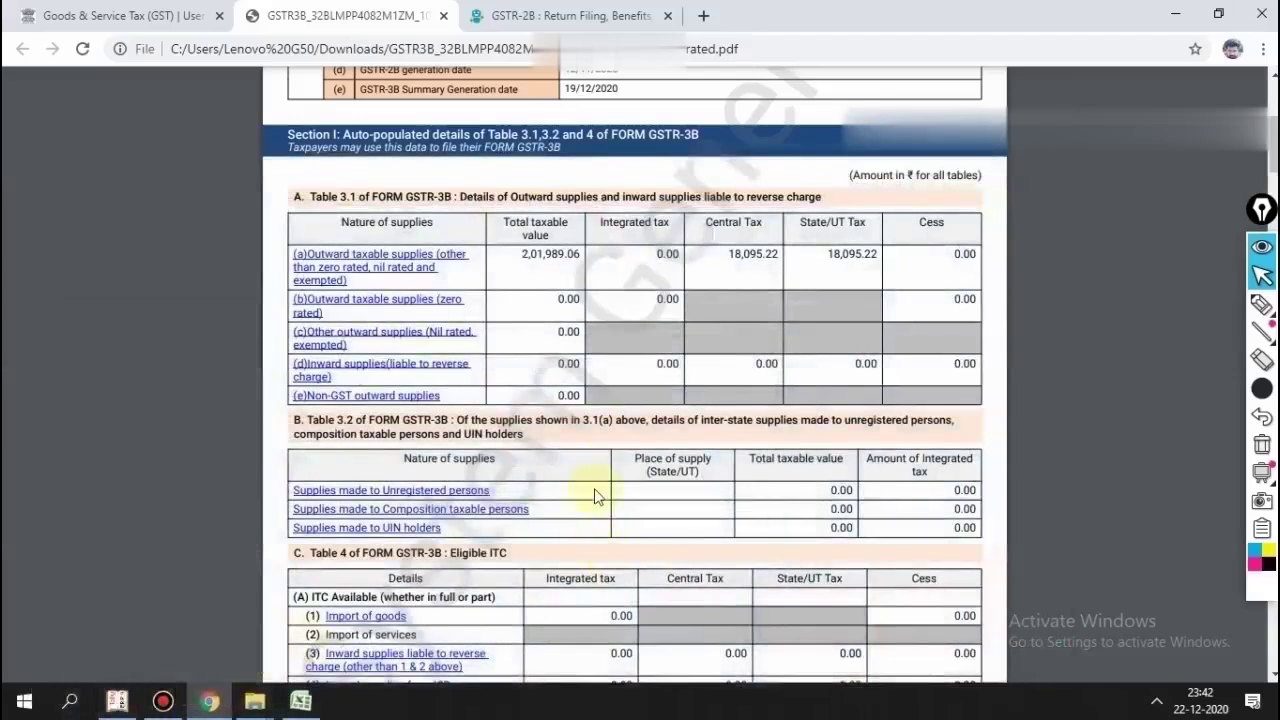
Step: Examine the Central and State/UT Tax amounts for All other ITC and Net ITC Available in Table 4 of the PDF
scroll(627, 437, down, 4)
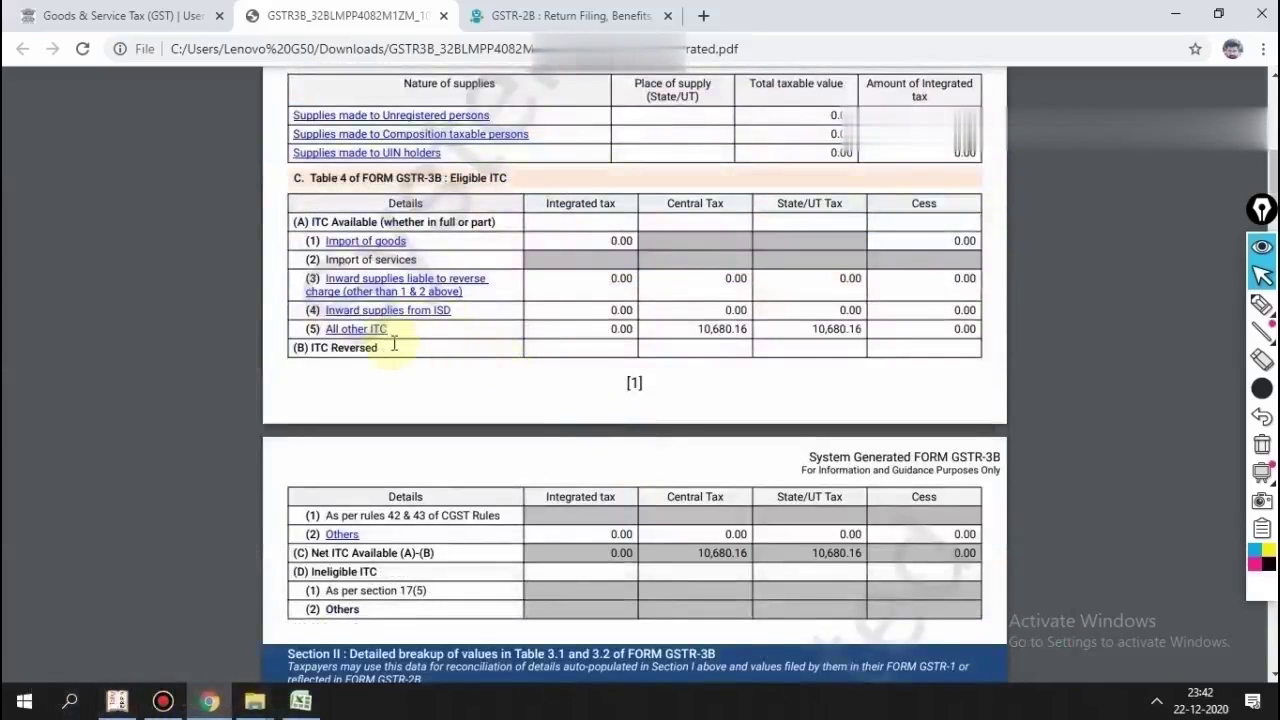
scroll(394, 344, up, 1)
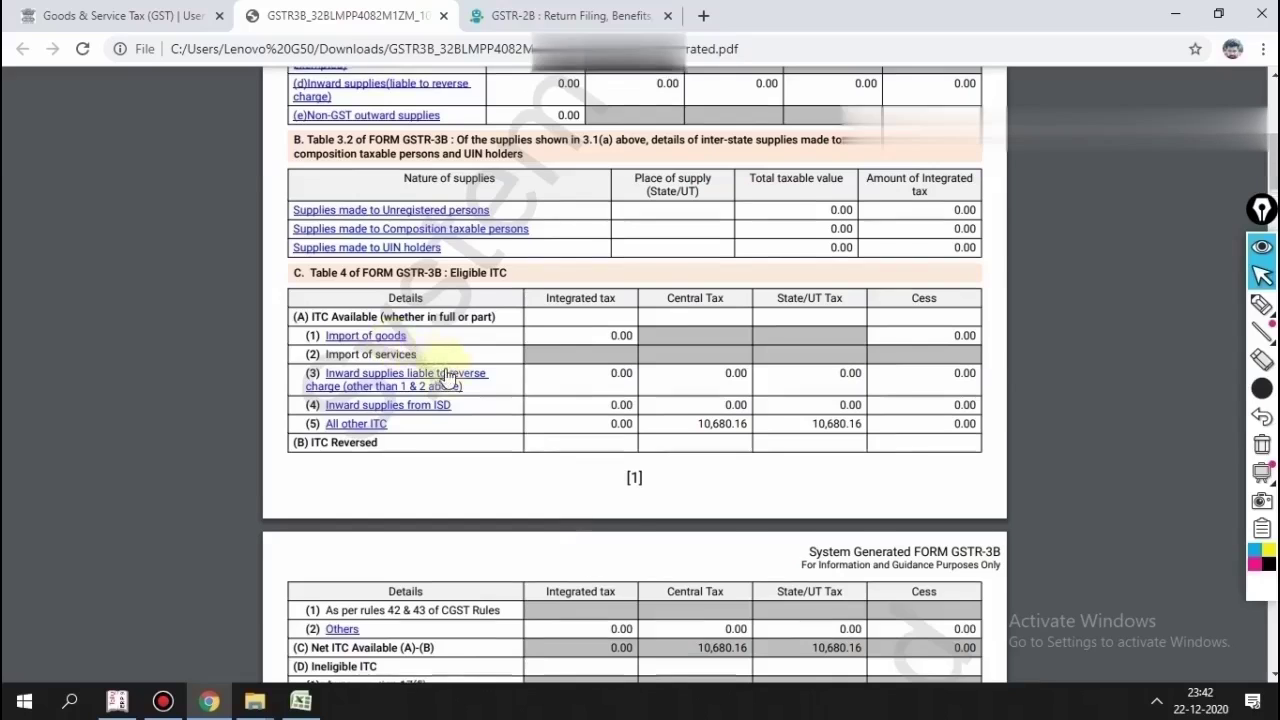
scroll(447, 377, up, 1)
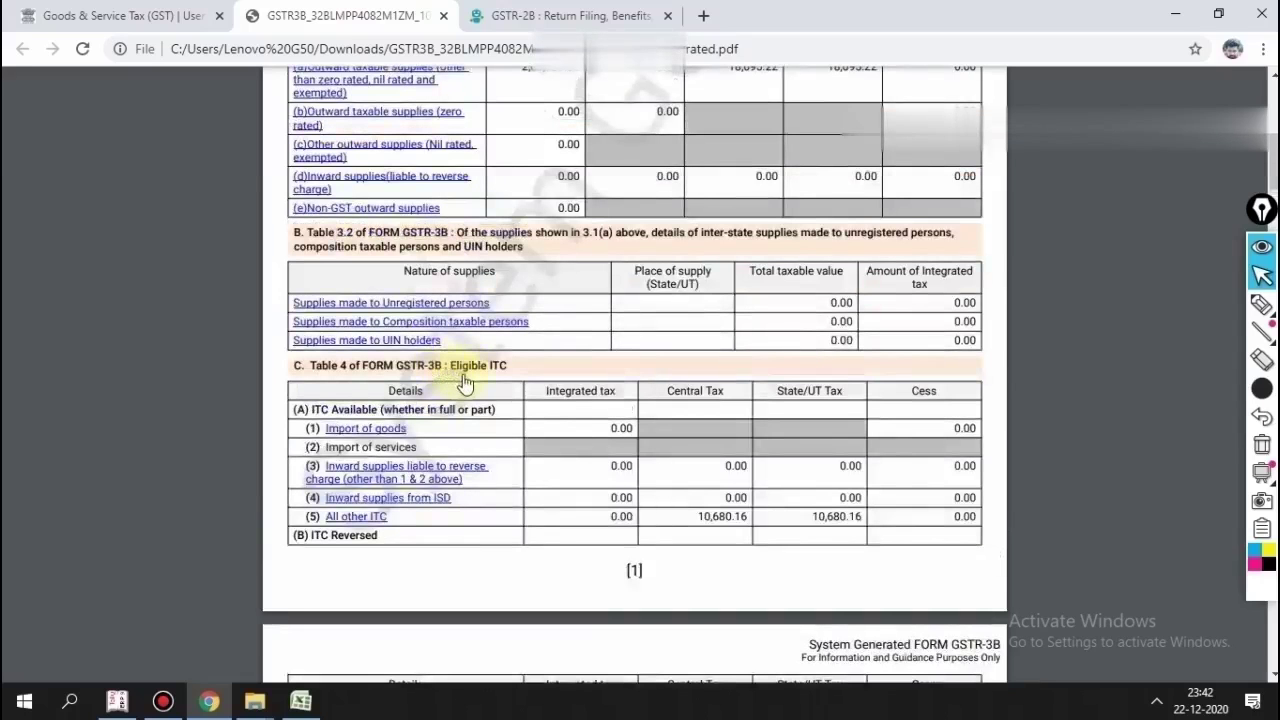
scroll(464, 383, down, 2)
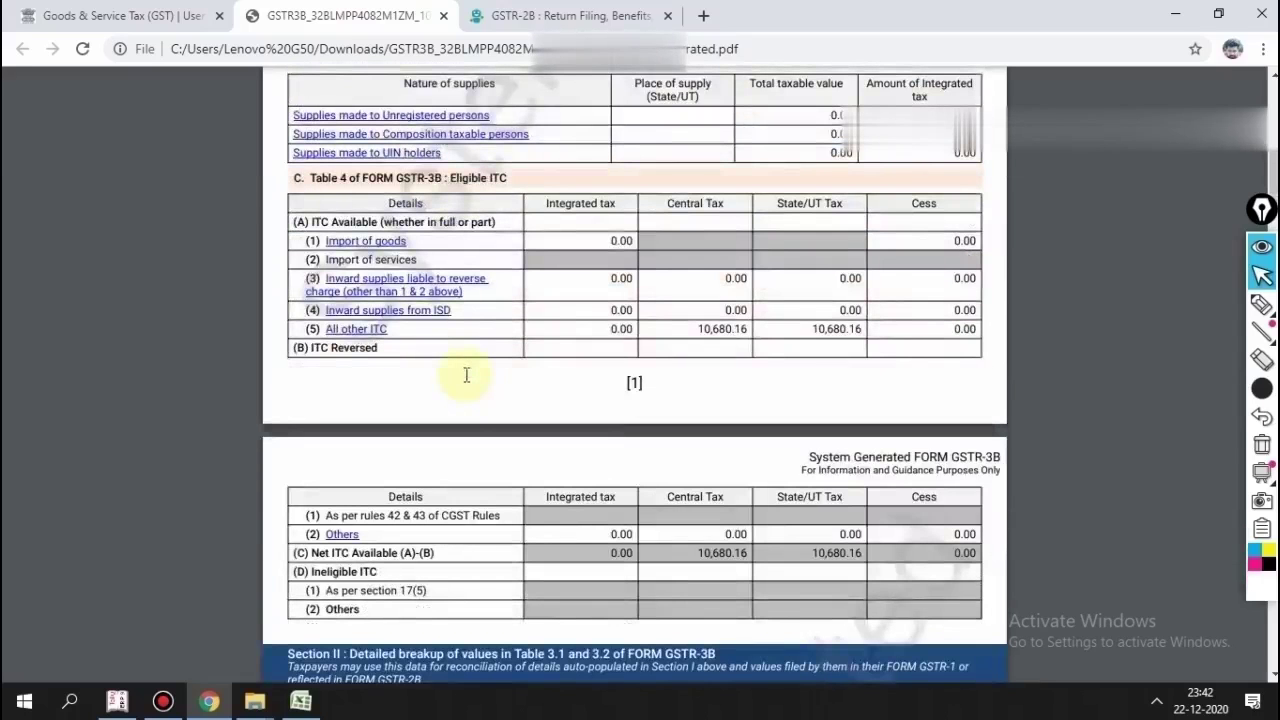
scroll(466, 375, down, 1)
scroll(466, 375, up, 1)
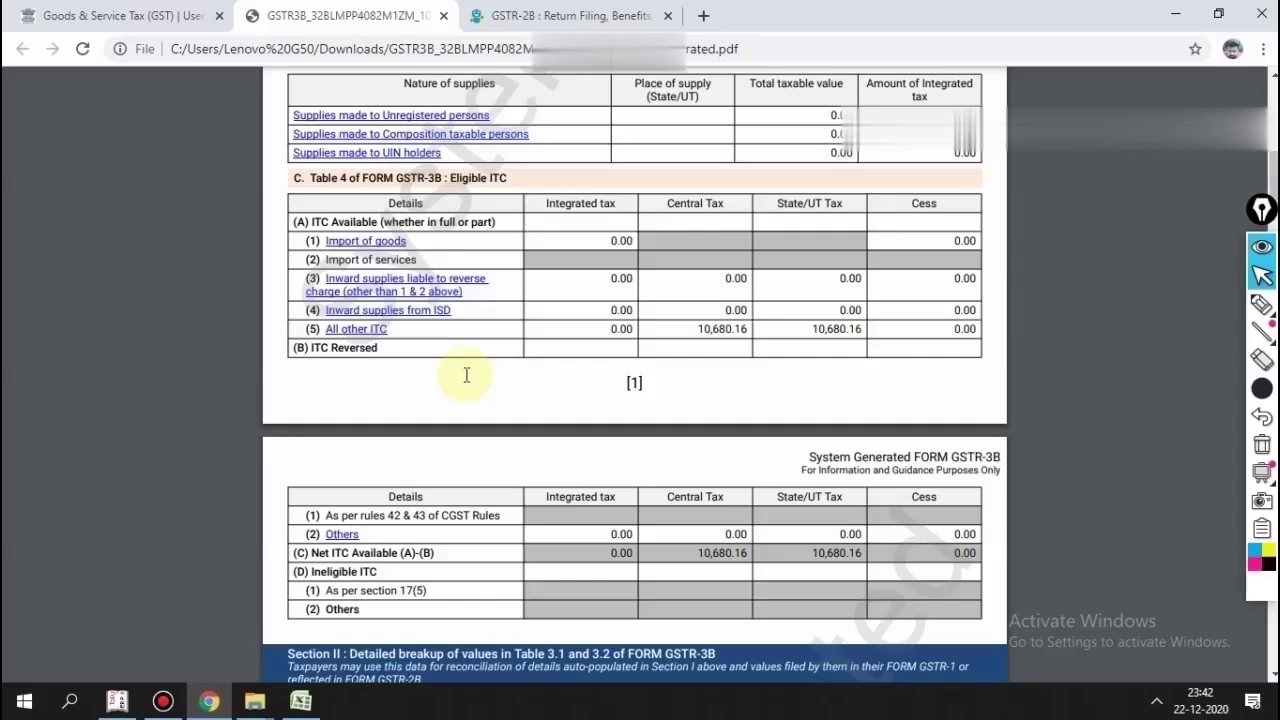
scroll(466, 373, down, 1)
scroll(466, 373, up, 1)
scroll(466, 373, down, 3)
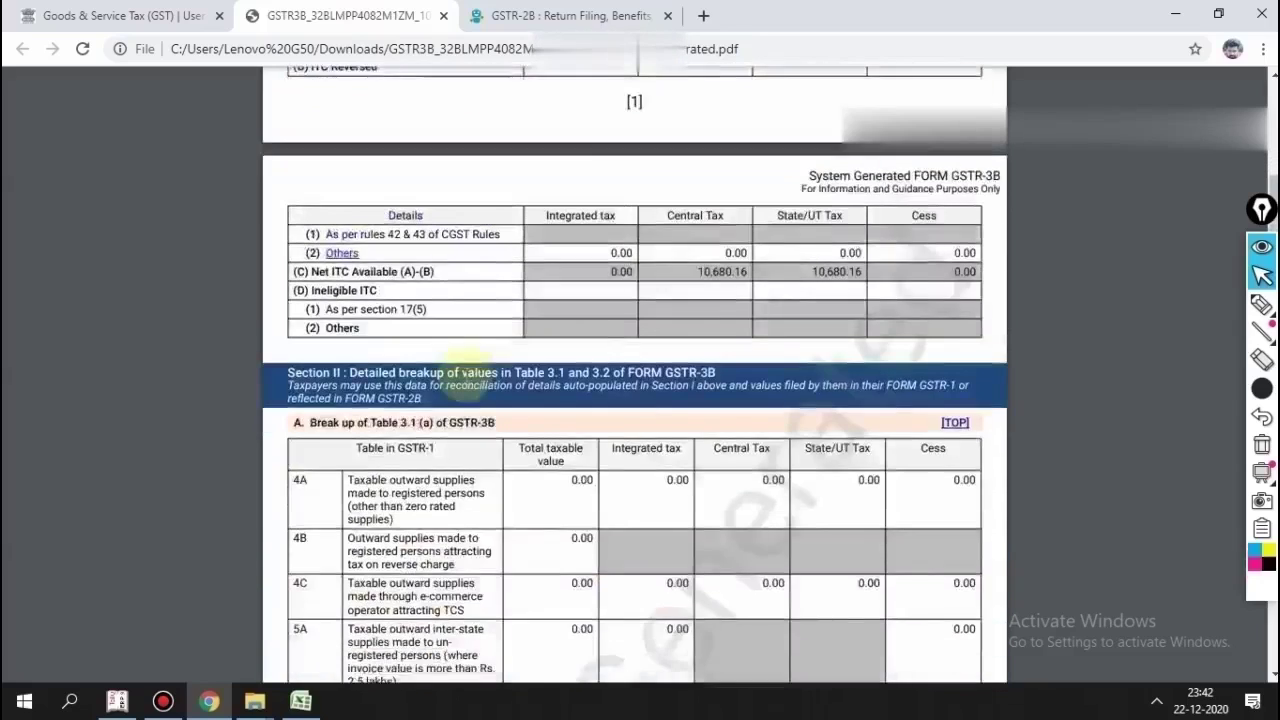
Step: Look through the detailed breakup tables in Section II, and recheck Tables 3.1, 3.2 and 4 in Section I
scroll(466, 373, down, 6)
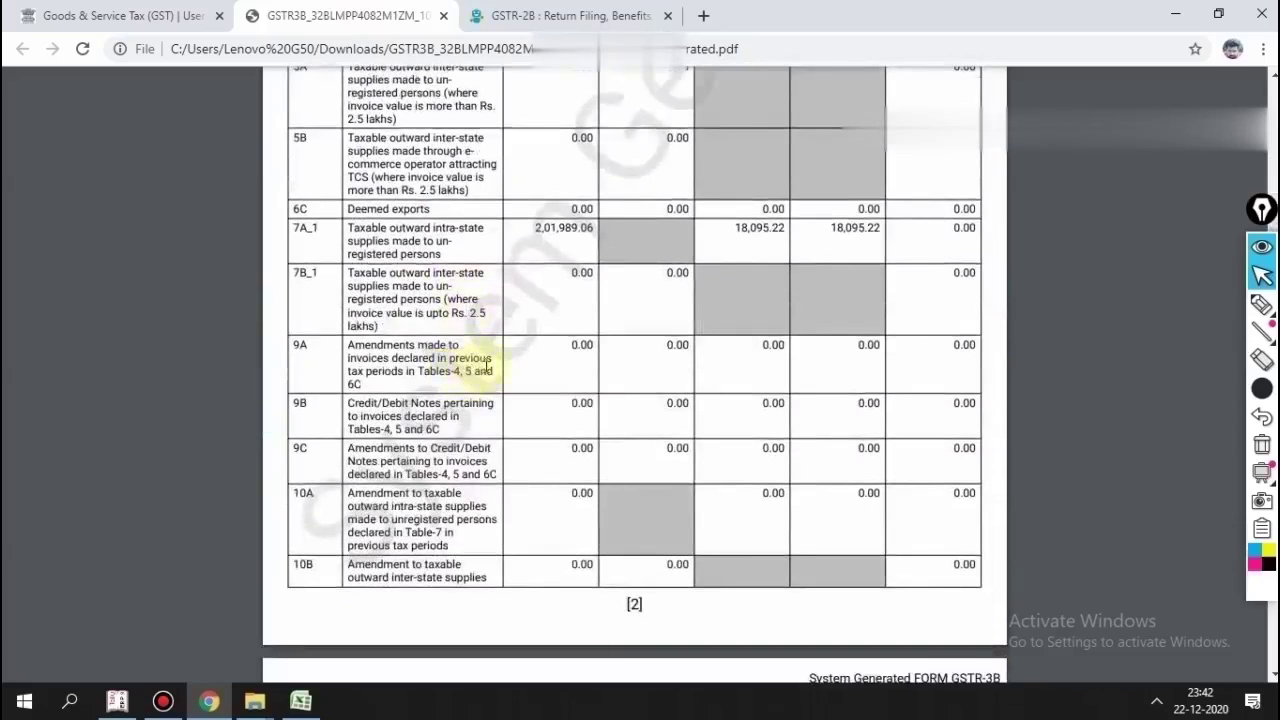
scroll(485, 370, down, 10)
scroll(486, 365, up, 4)
scroll(486, 365, up, 10)
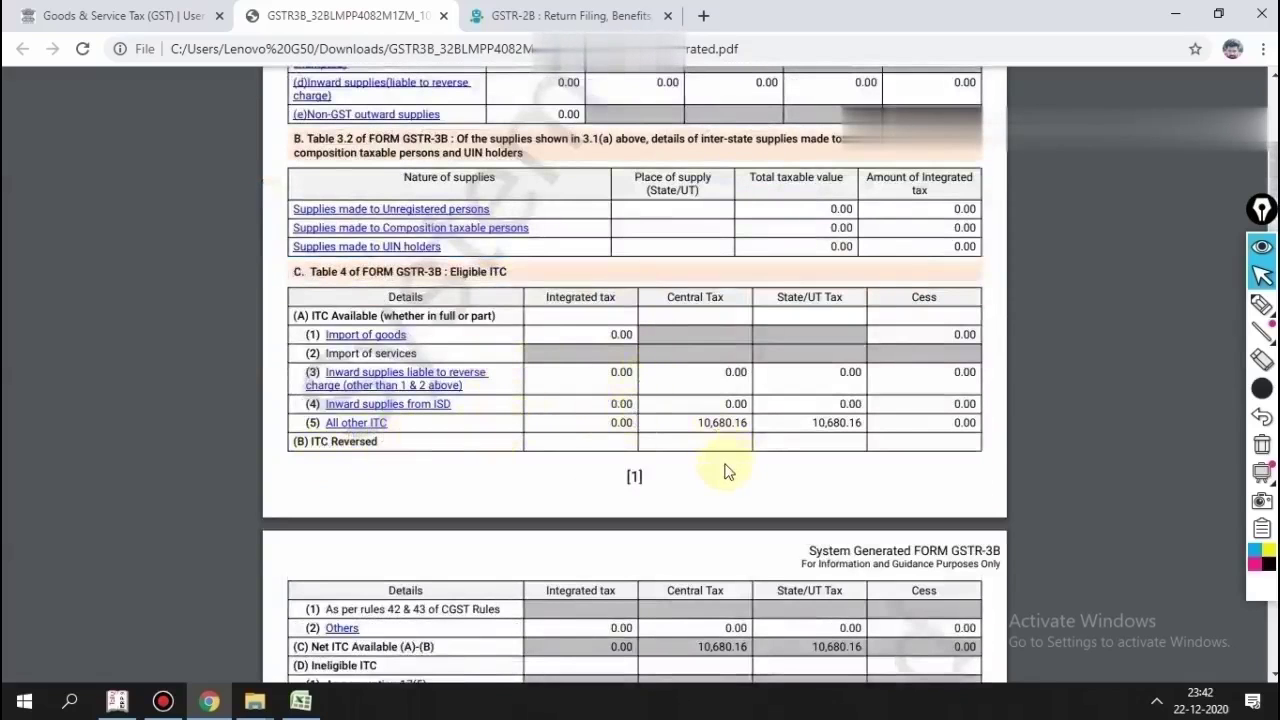
scroll(593, 467, up, 7)
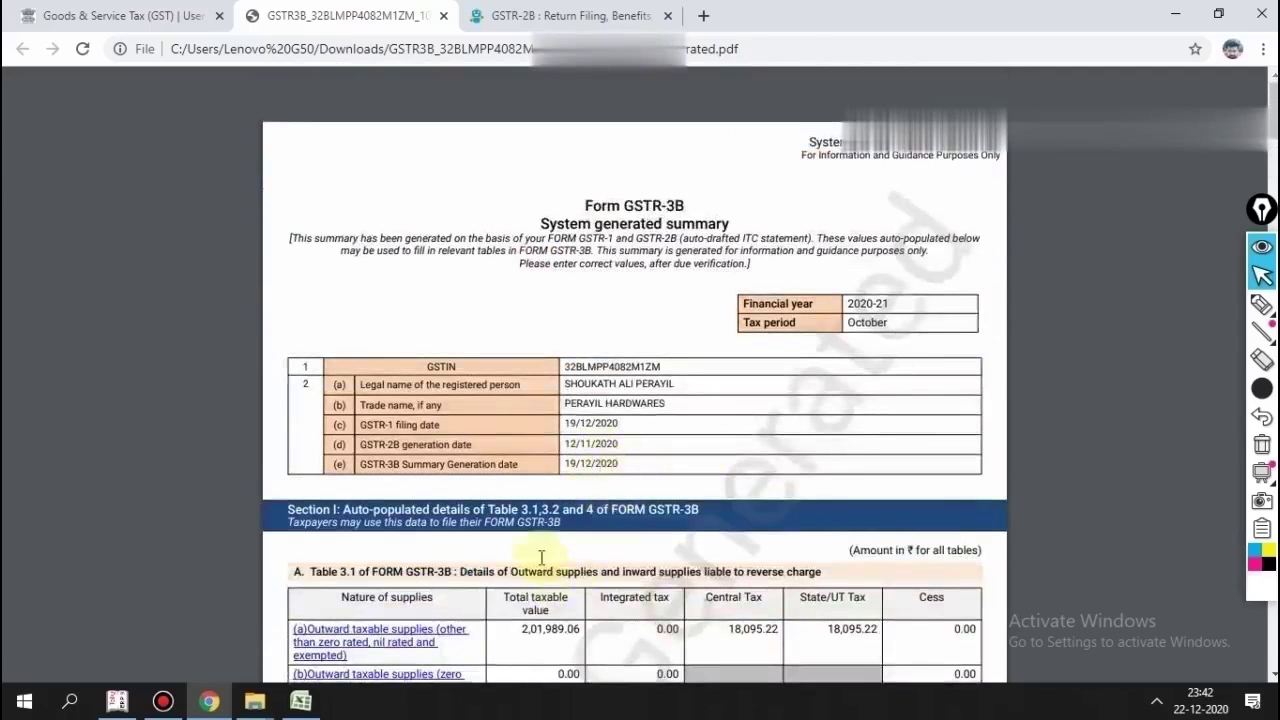
scroll(580, 493, down, 4)
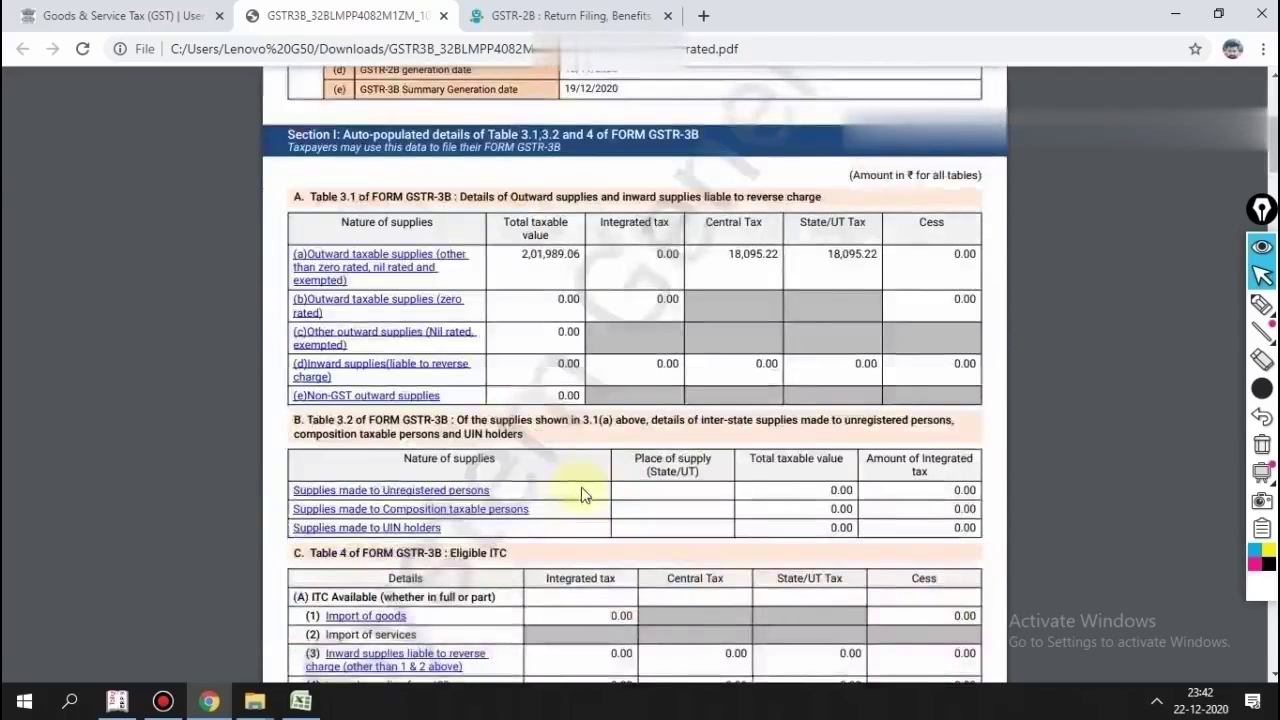
Step: Return to the portal's GSTR-3B summary page and review the tiles for Tables 3.1, 4 and 5.1 and the filing instructions
click(98, 10)
scroll(407, 538, up, 2)
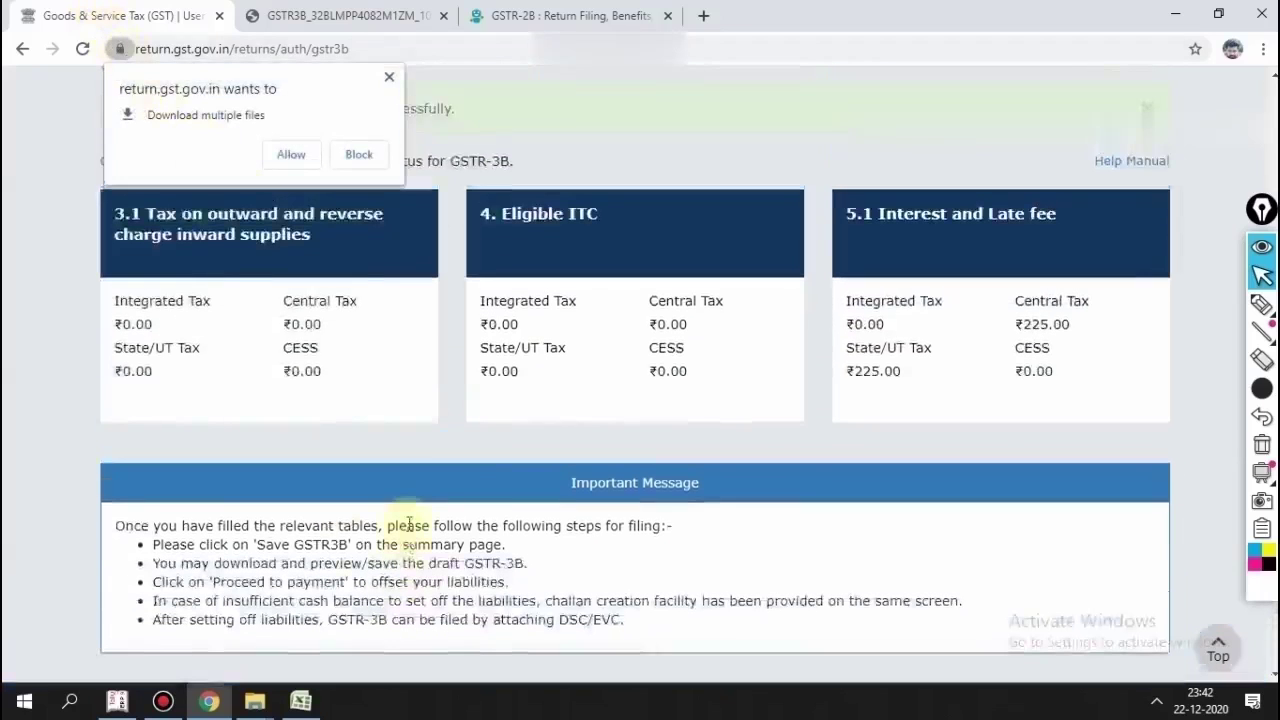
click(390, 79)
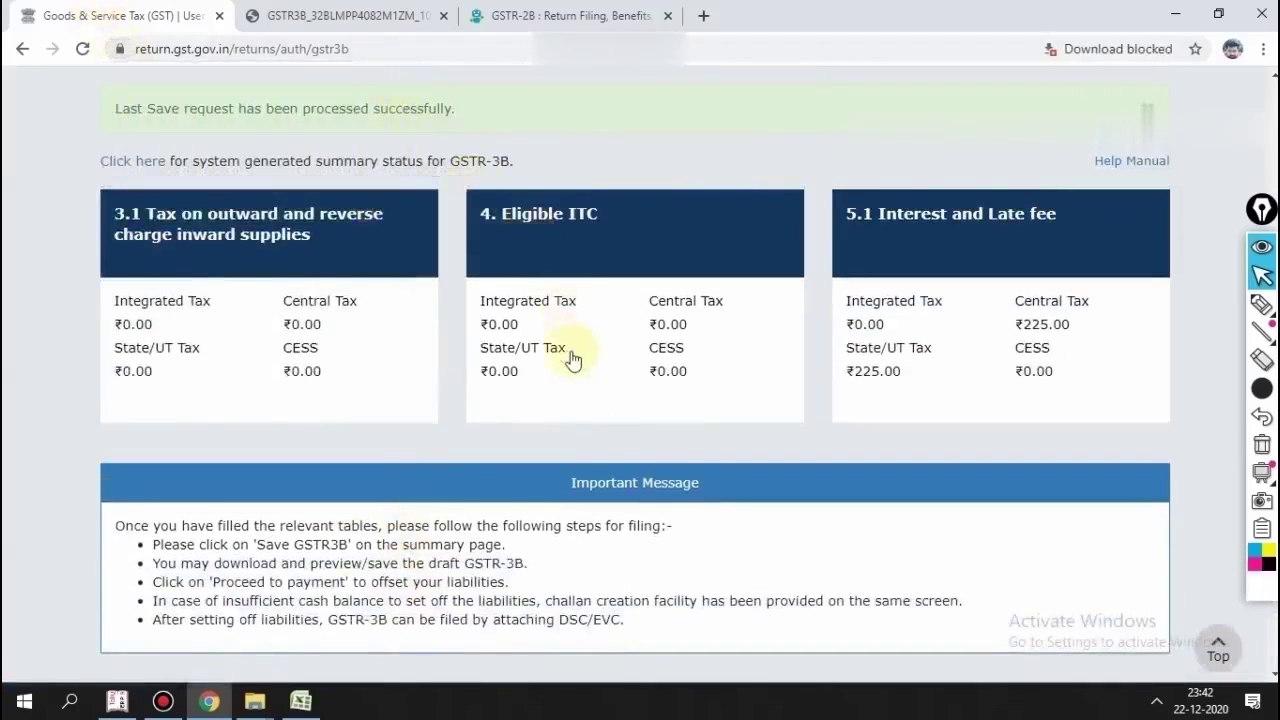
scroll(530, 423, down, 2)
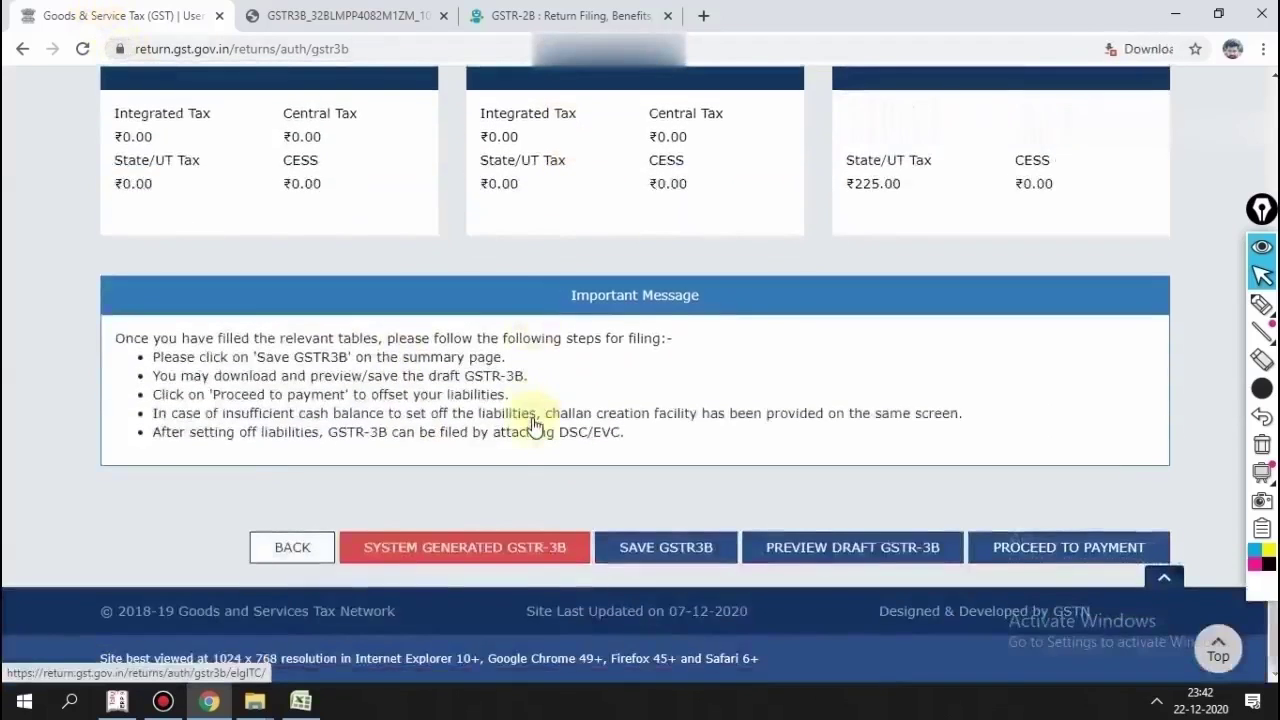
scroll(531, 420, up, 3)
scroll(531, 425, down, 3)
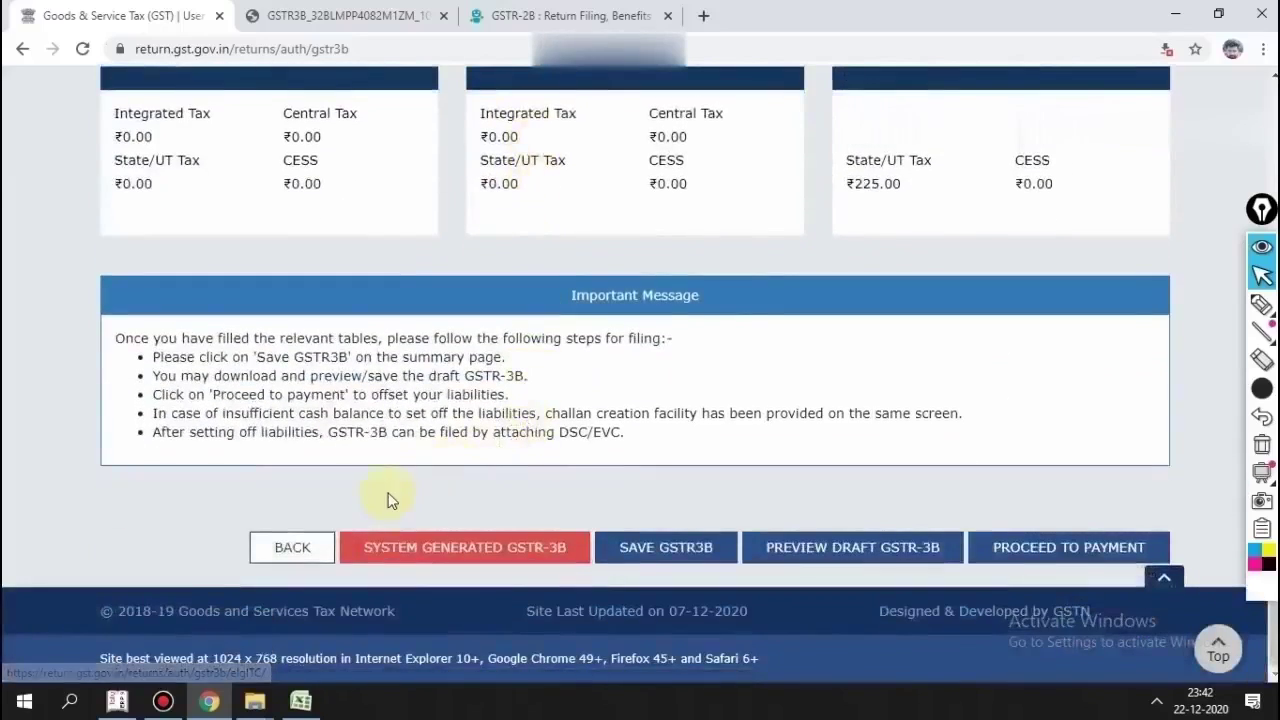
scroll(426, 480, up, 2)
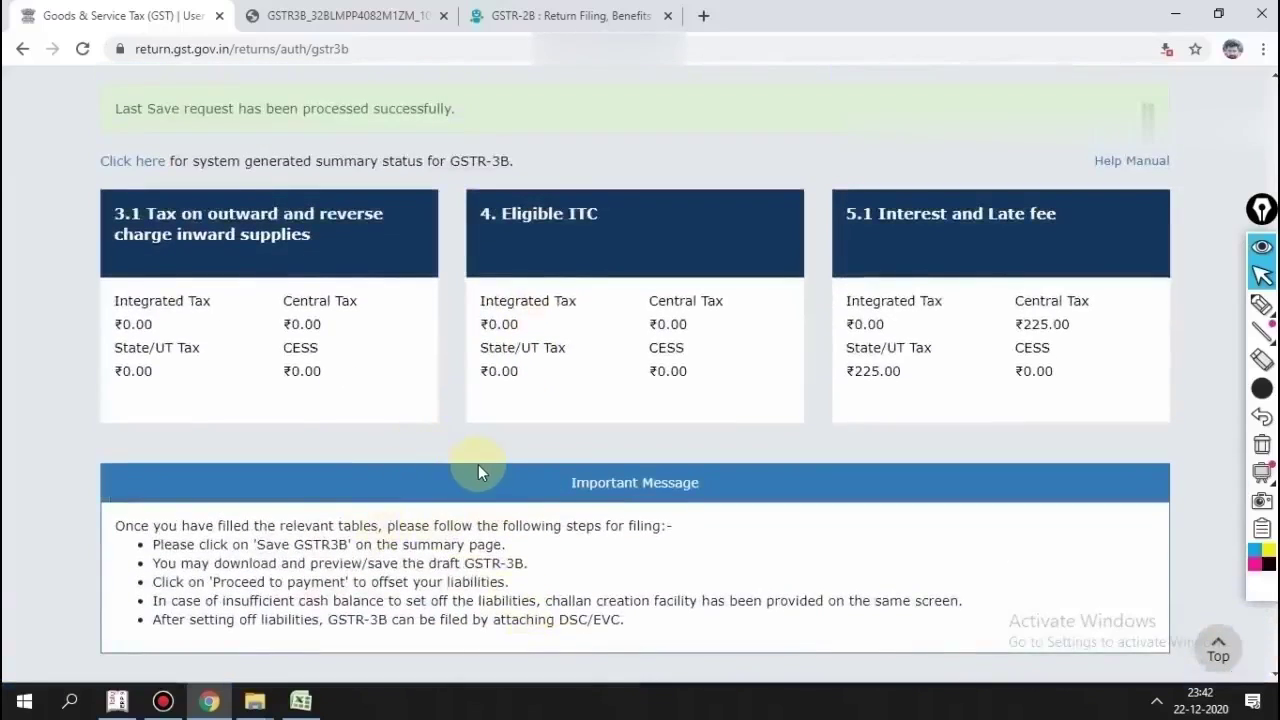
scroll(478, 464, down, 2)
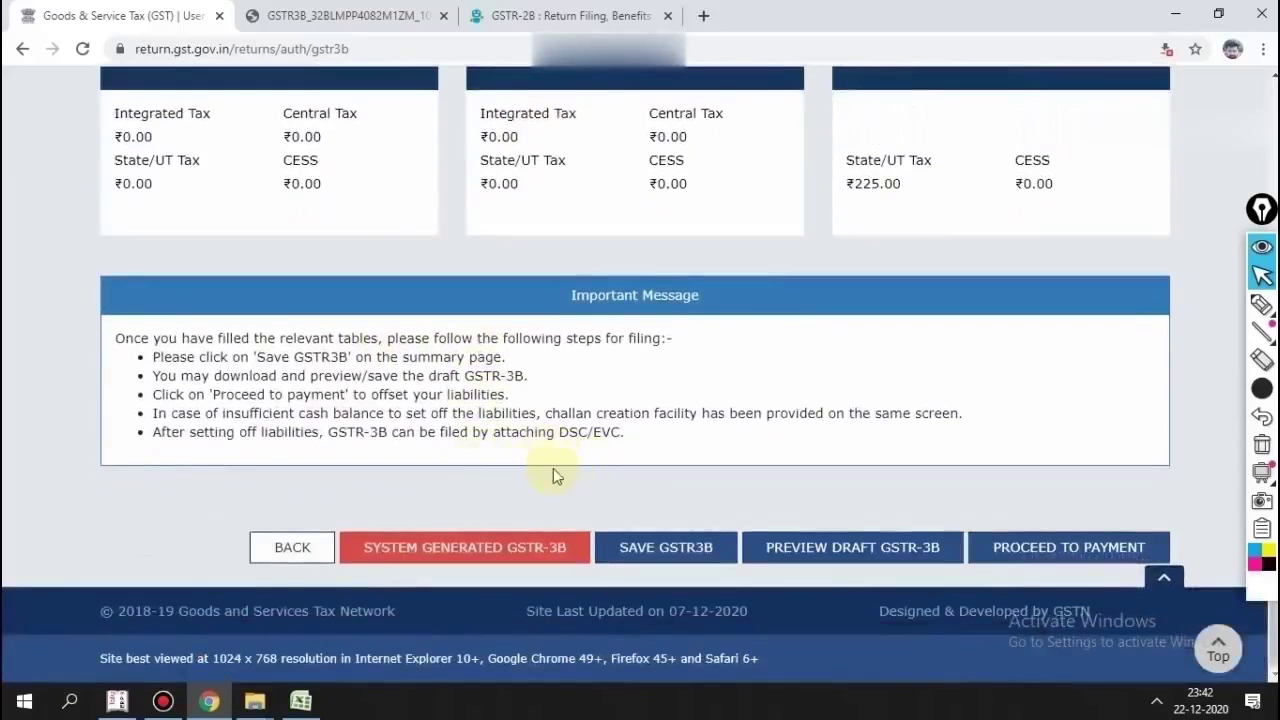
scroll(535, 478, up, 2)
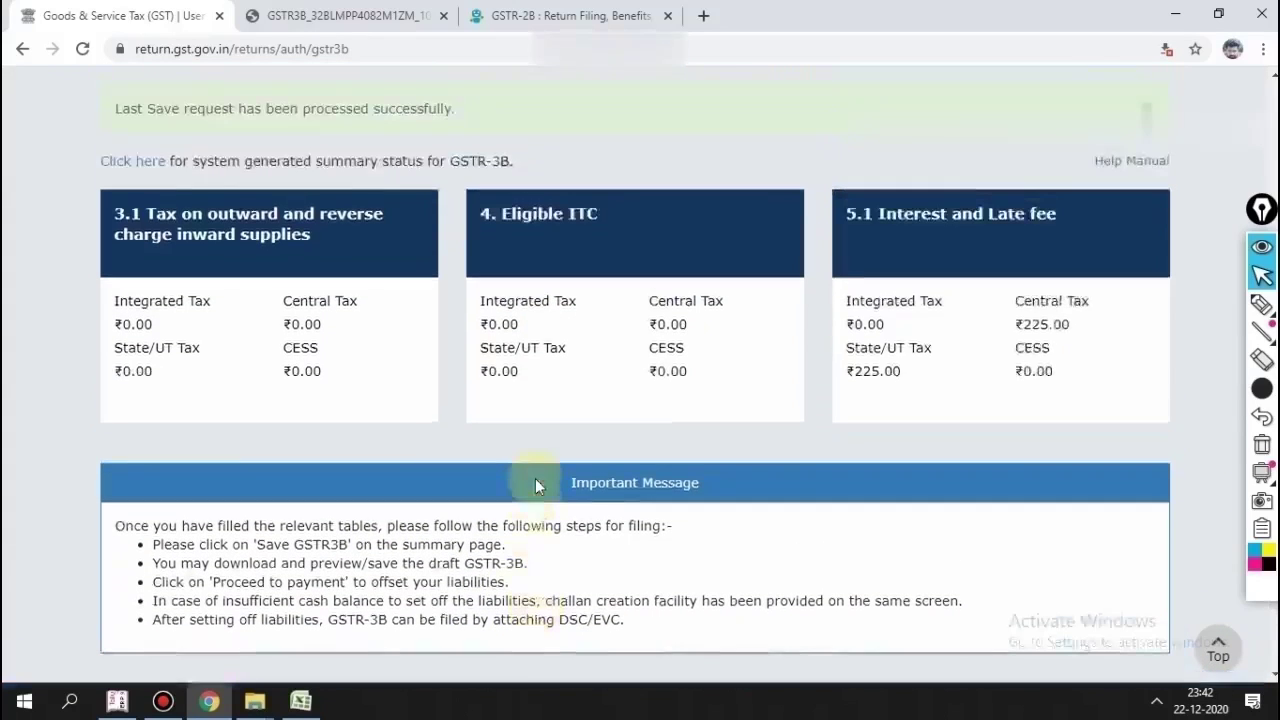
scroll(615, 385, down, 2)
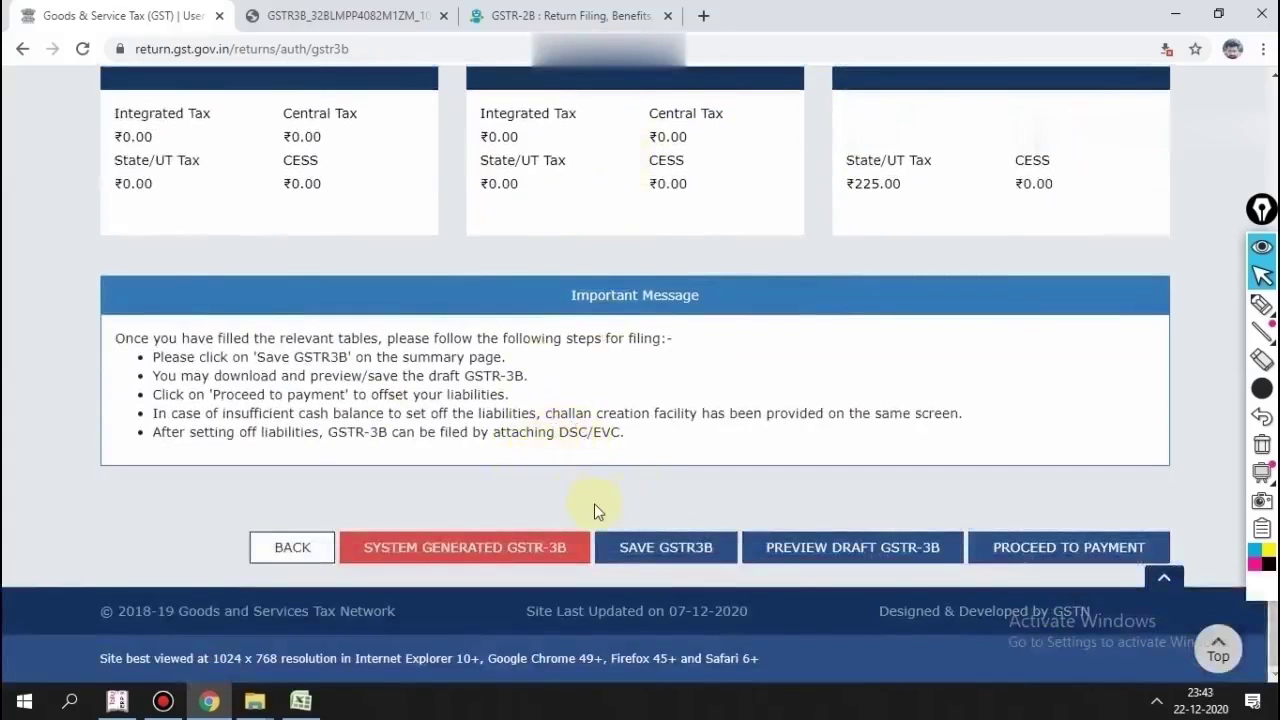
scroll(573, 528, up, 1)
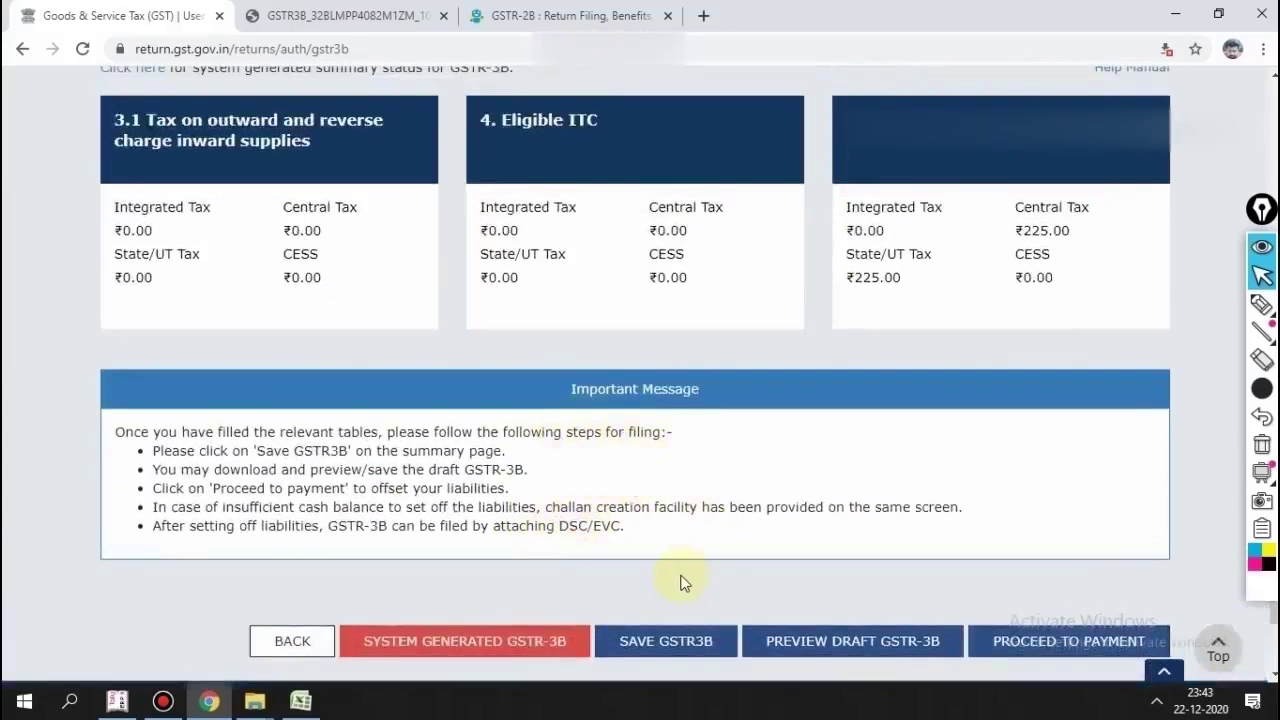
scroll(684, 583, down, 1)
scroll(814, 566, up, 3)
scroll(814, 566, down, 3)
Step: Leave the GSTR-3B summary and questionnaire, closing the late-fee notice, and go back to the File Returns page
click(305, 550)
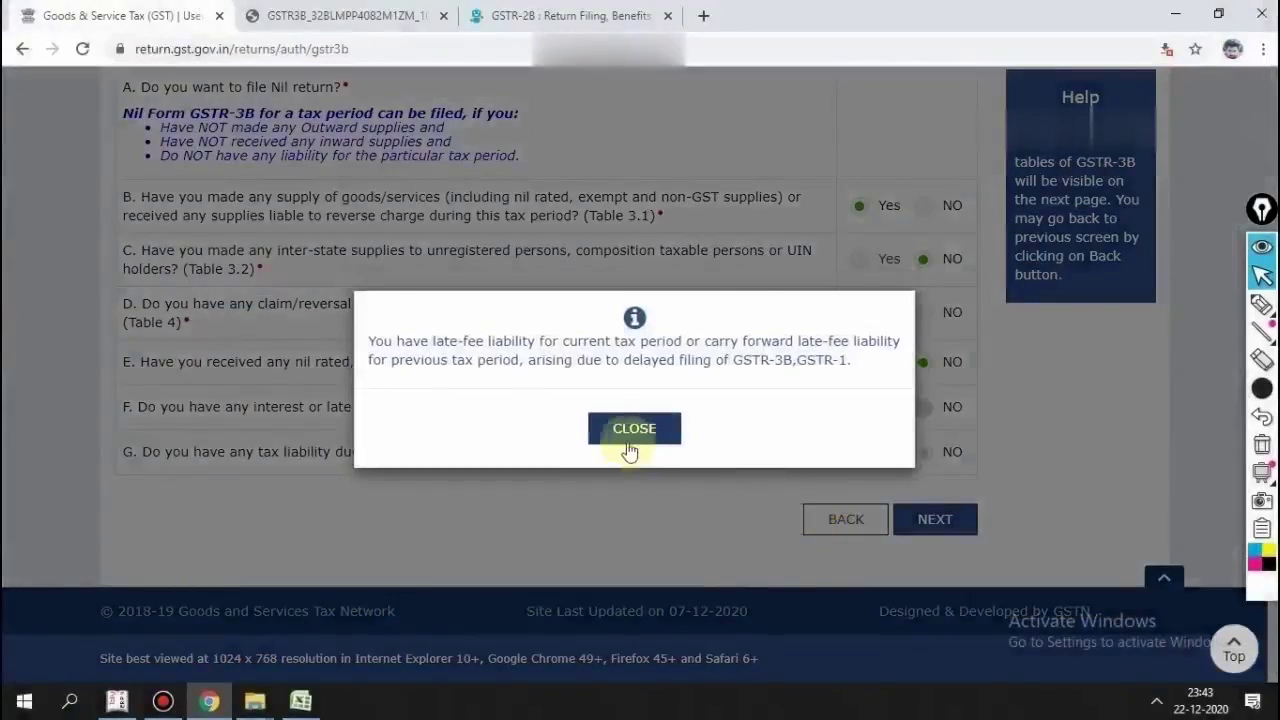
click(630, 430)
click(846, 519)
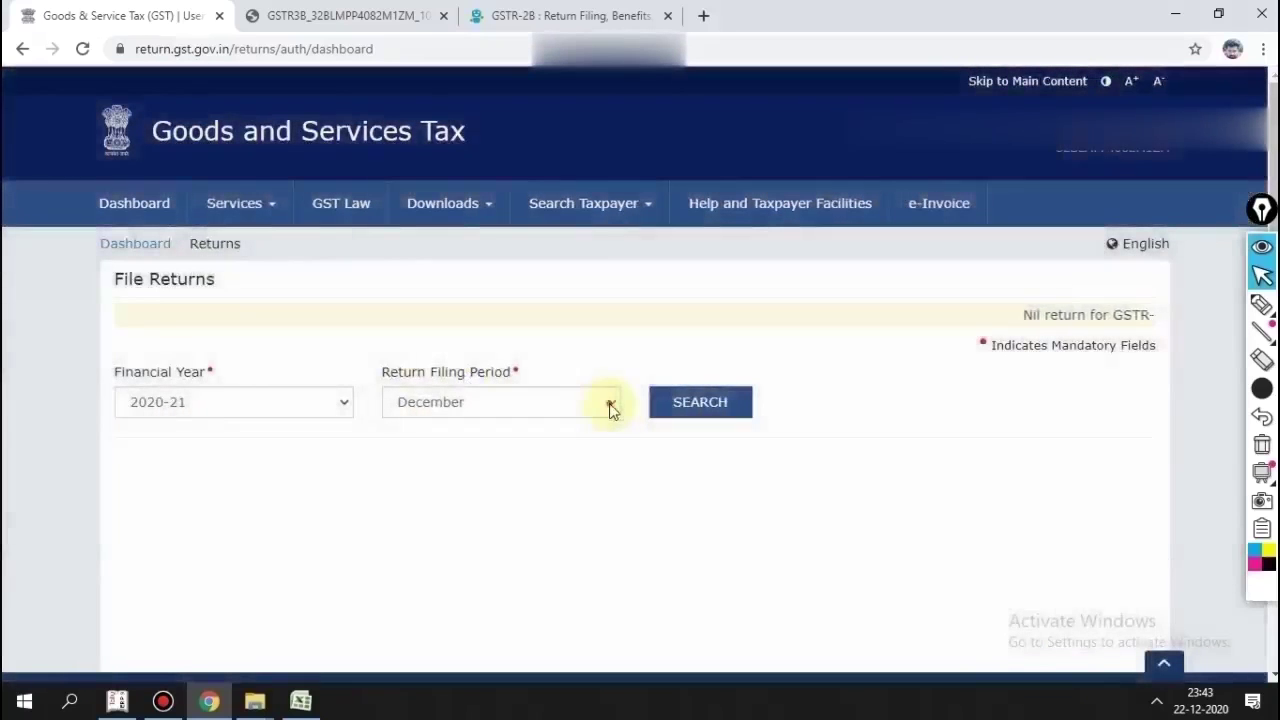
Step: Find the October returns for 2020-21 and open offline preparation for the GSTR-3B monthly return
click(608, 404)
click(470, 528)
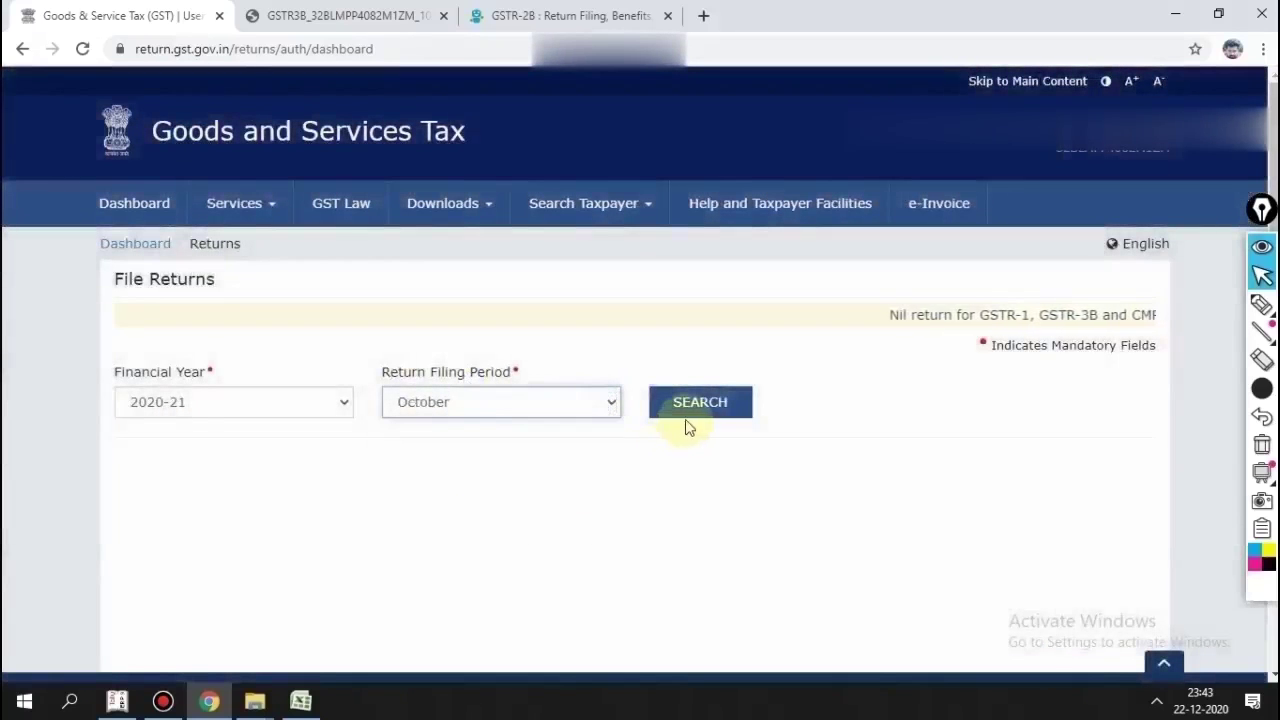
click(687, 418)
scroll(600, 458, down, 4)
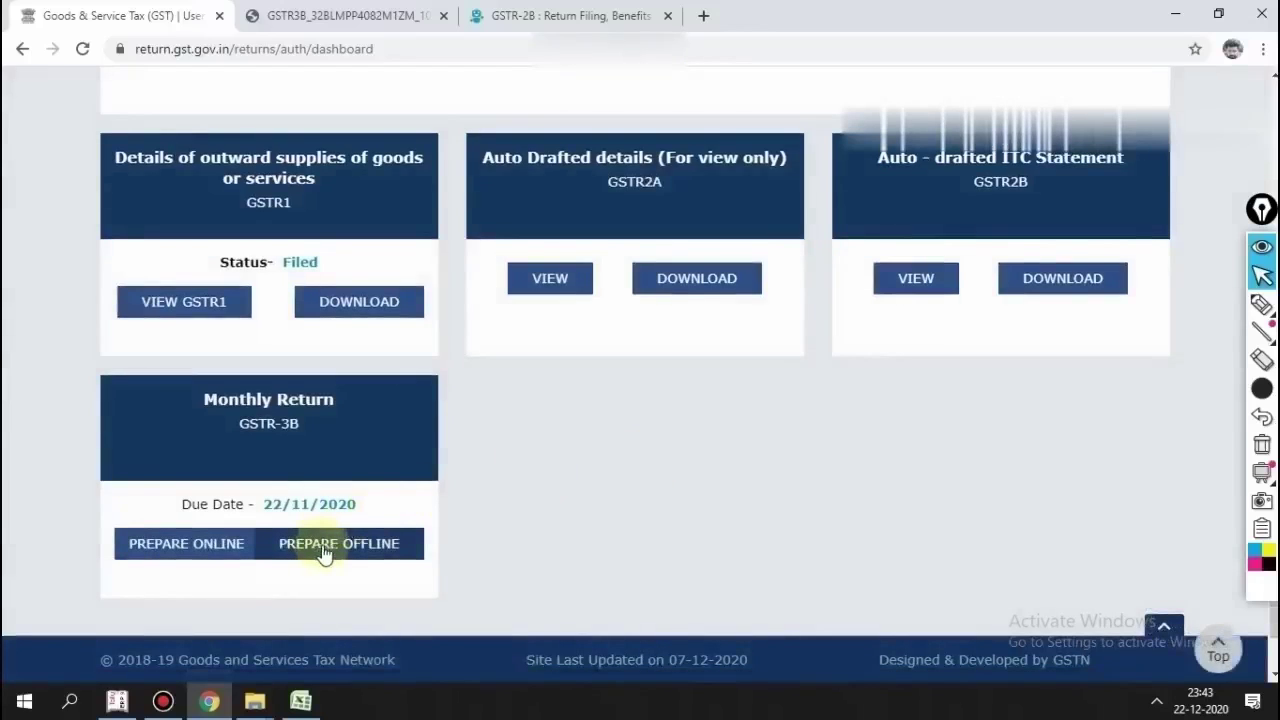
click(324, 550)
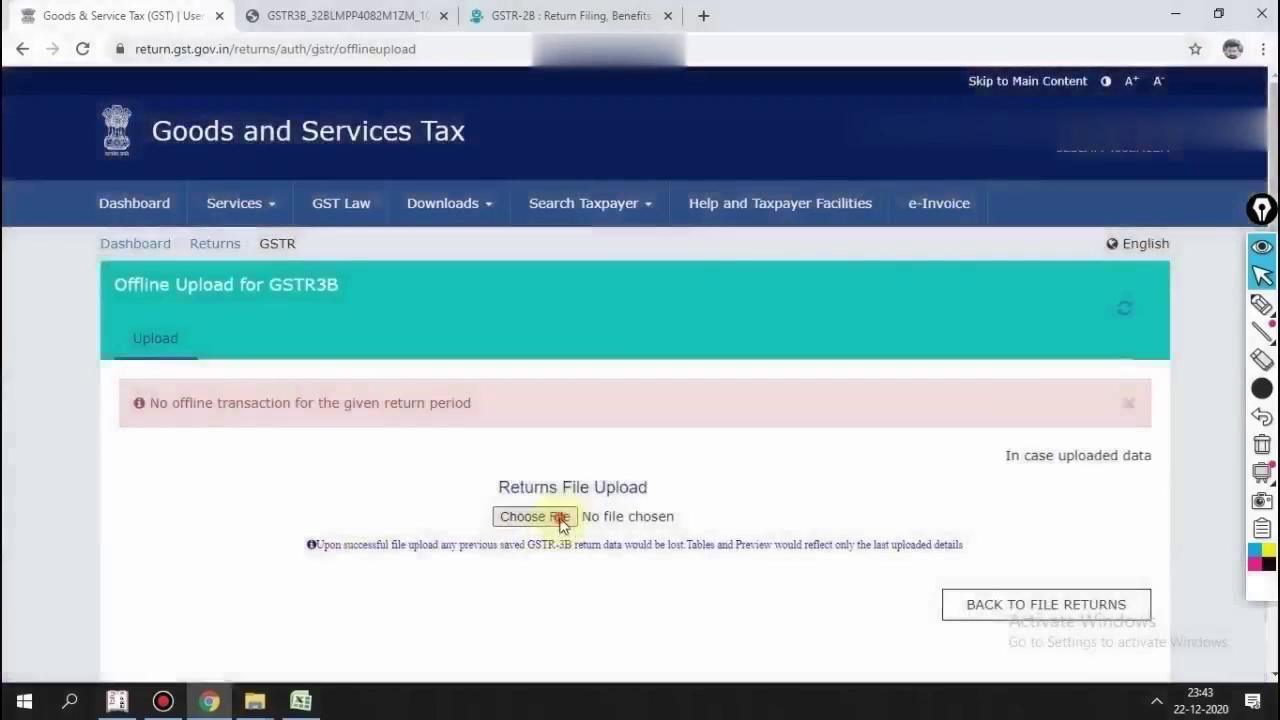
Step: Upload the October GSTR-3B JSON file from the Tally.ERP9\Data folder on Local Disk (E:)
click(565, 521)
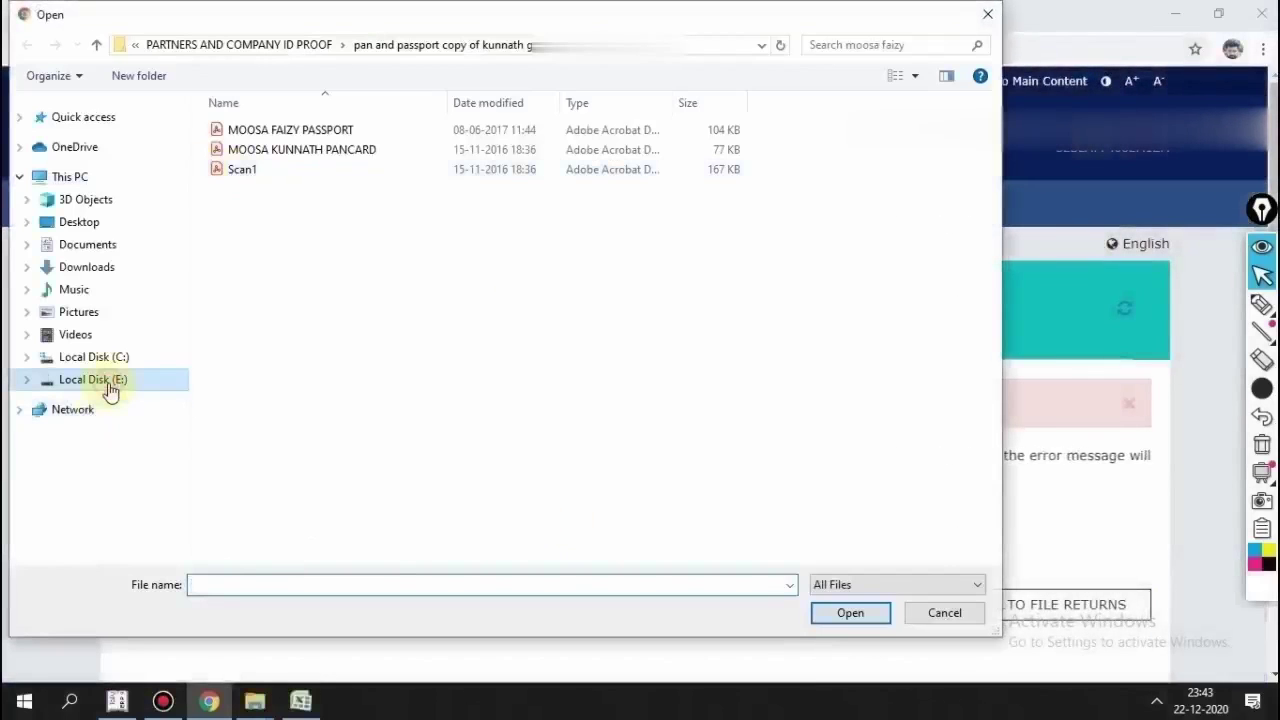
click(110, 388)
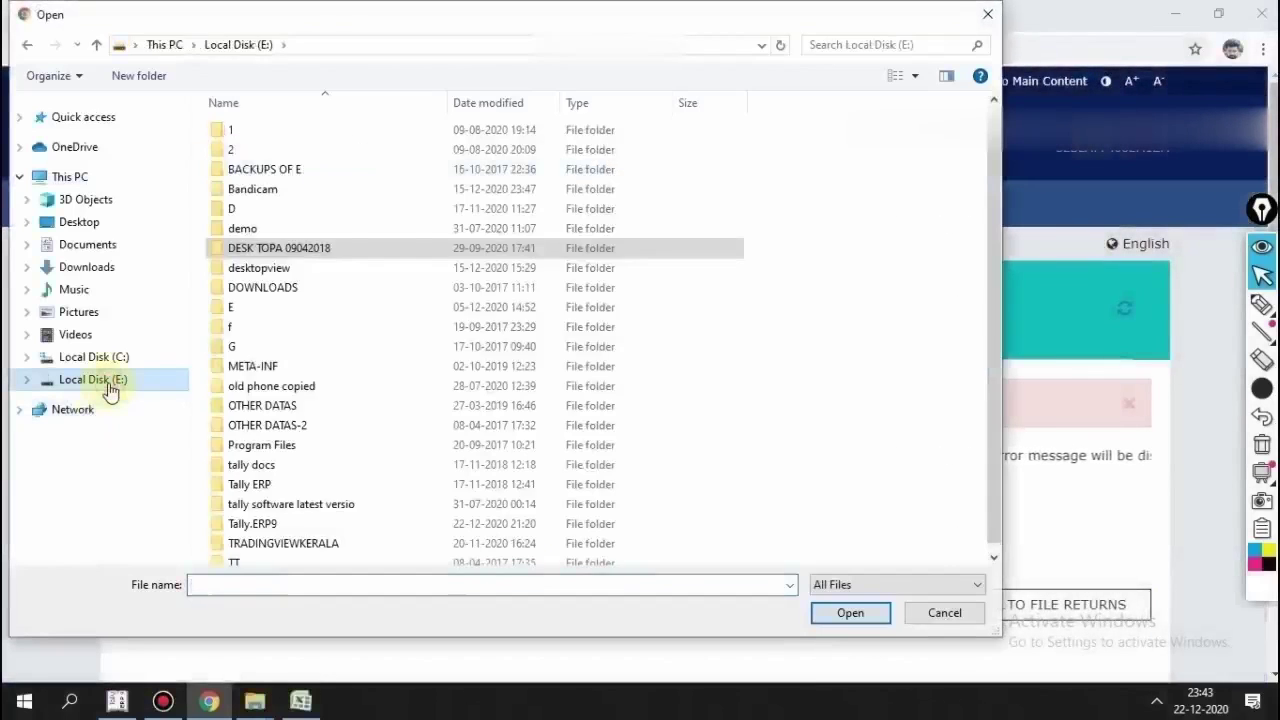
double_click(298, 525)
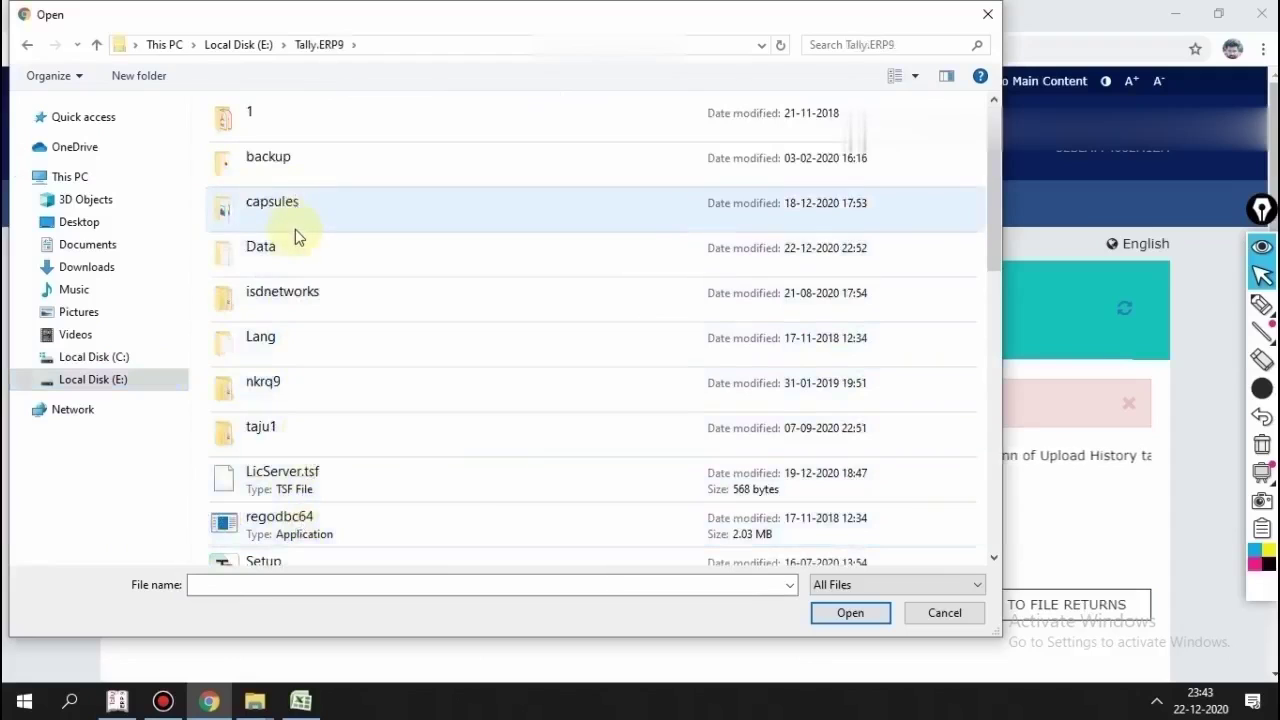
click(298, 262)
double_click(298, 262)
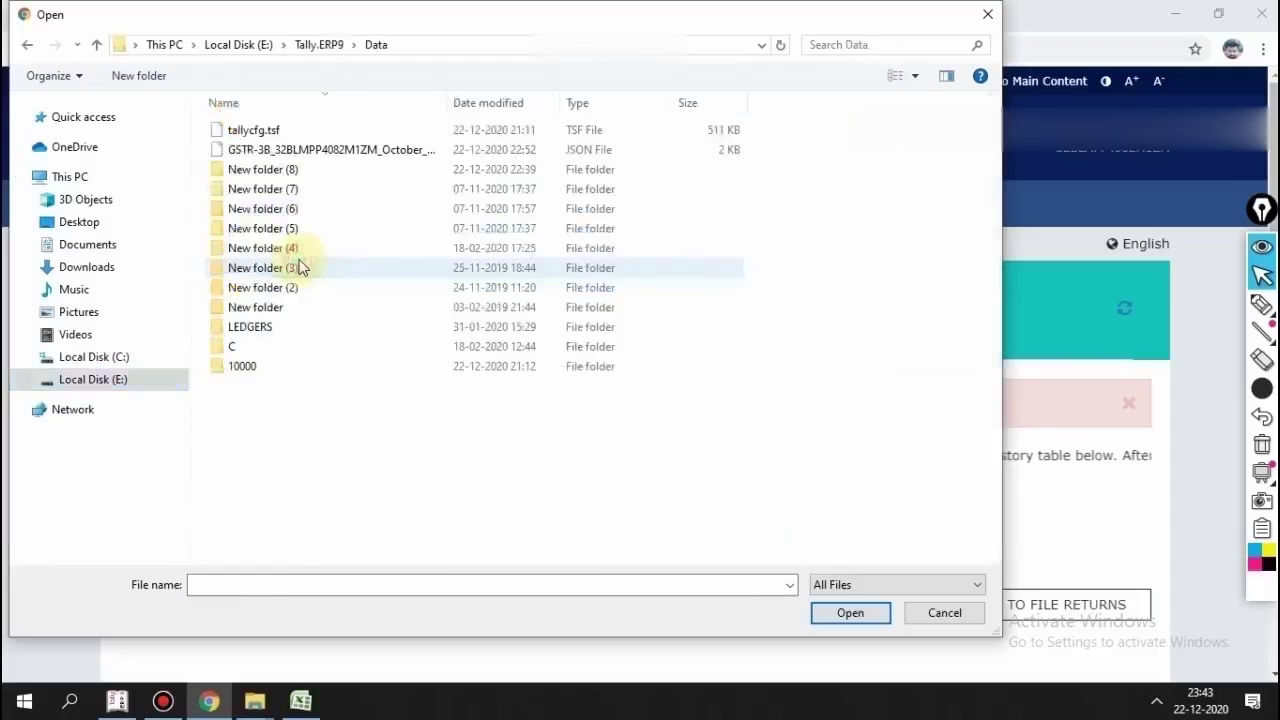
click(300, 149)
click(862, 616)
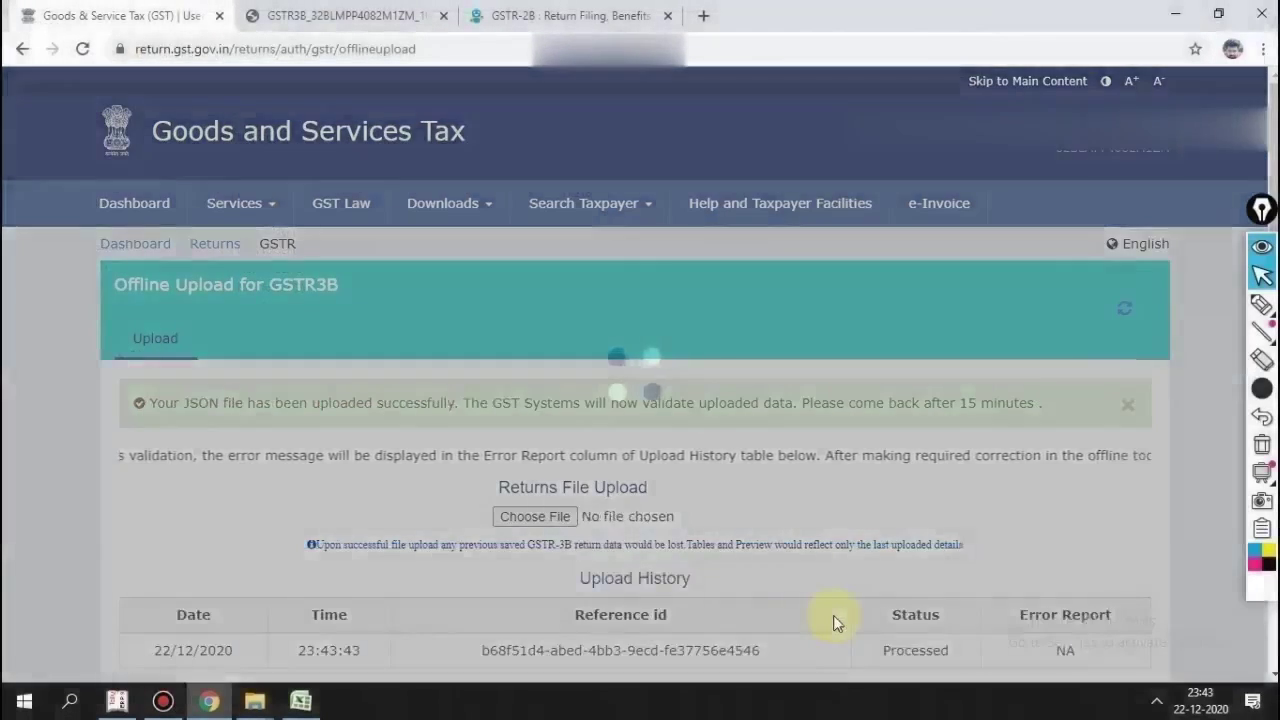
Step: Go back to File Returns, find the October 2020-21 returns again and open GSTR-3B for online preparation
scroll(833, 615, down, 2)
click(1003, 543)
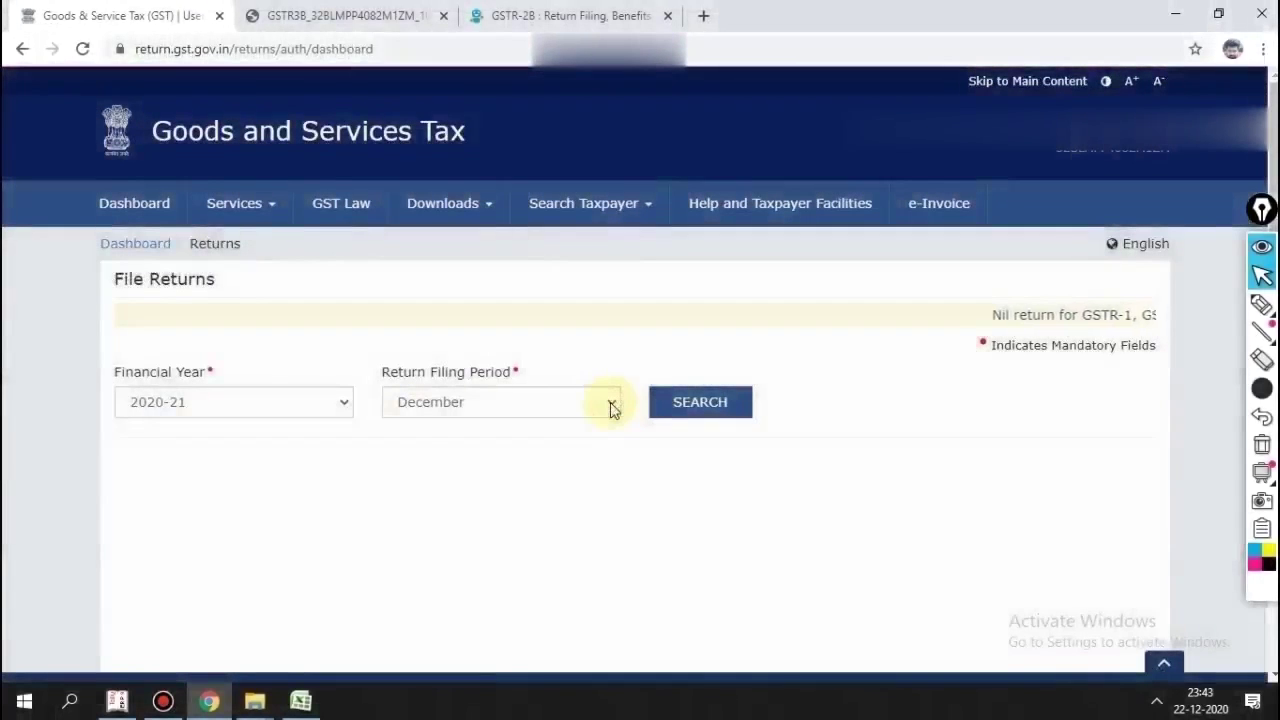
click(608, 404)
click(529, 528)
click(700, 405)
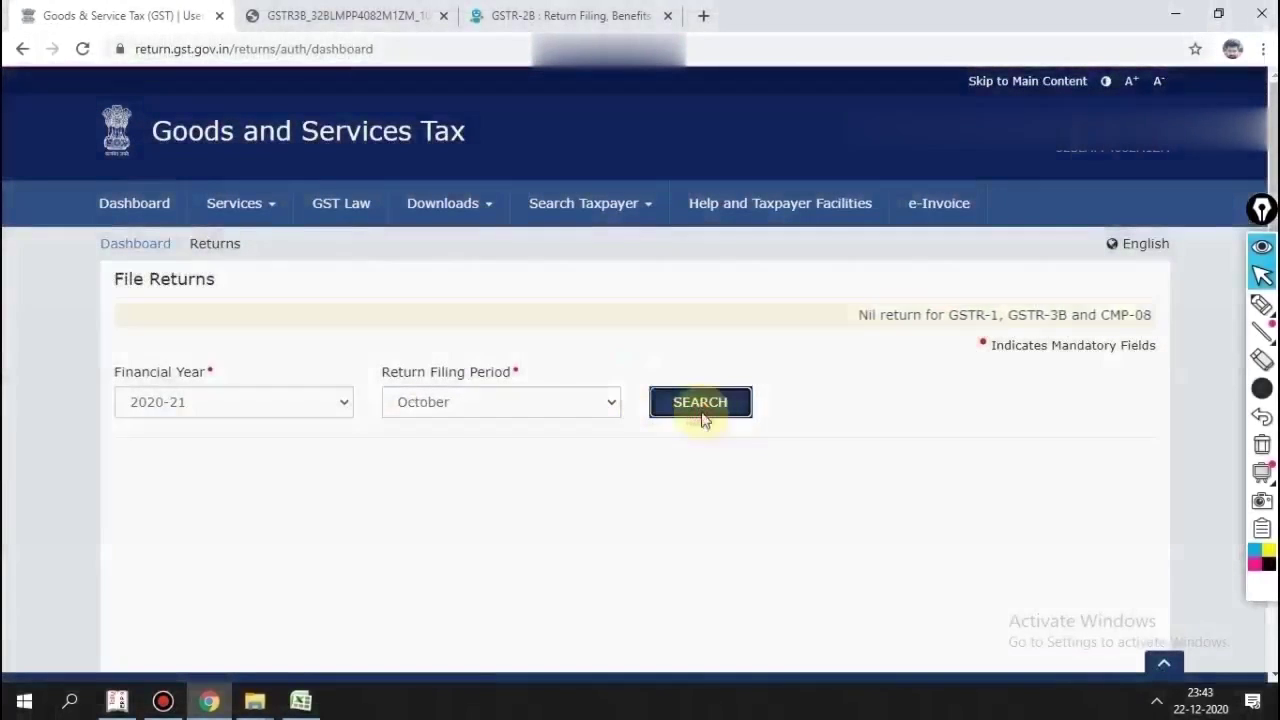
scroll(626, 542, down, 3)
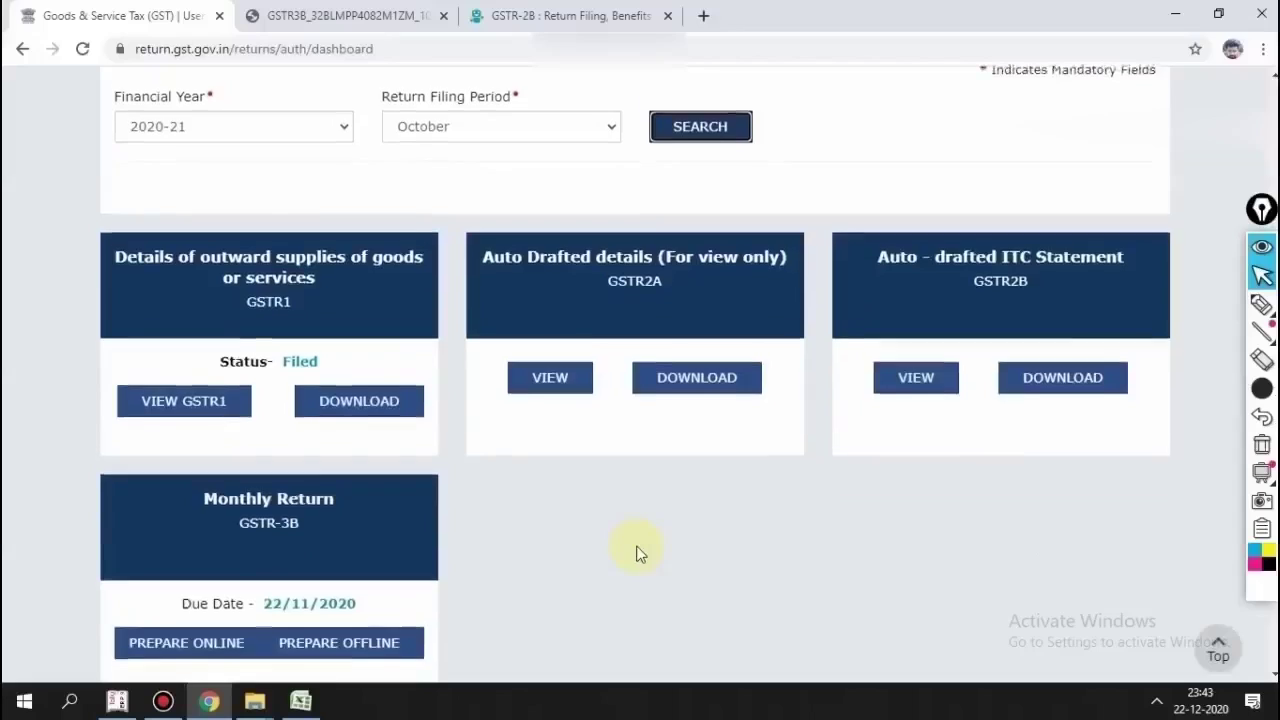
scroll(640, 551, down, 1)
click(208, 545)
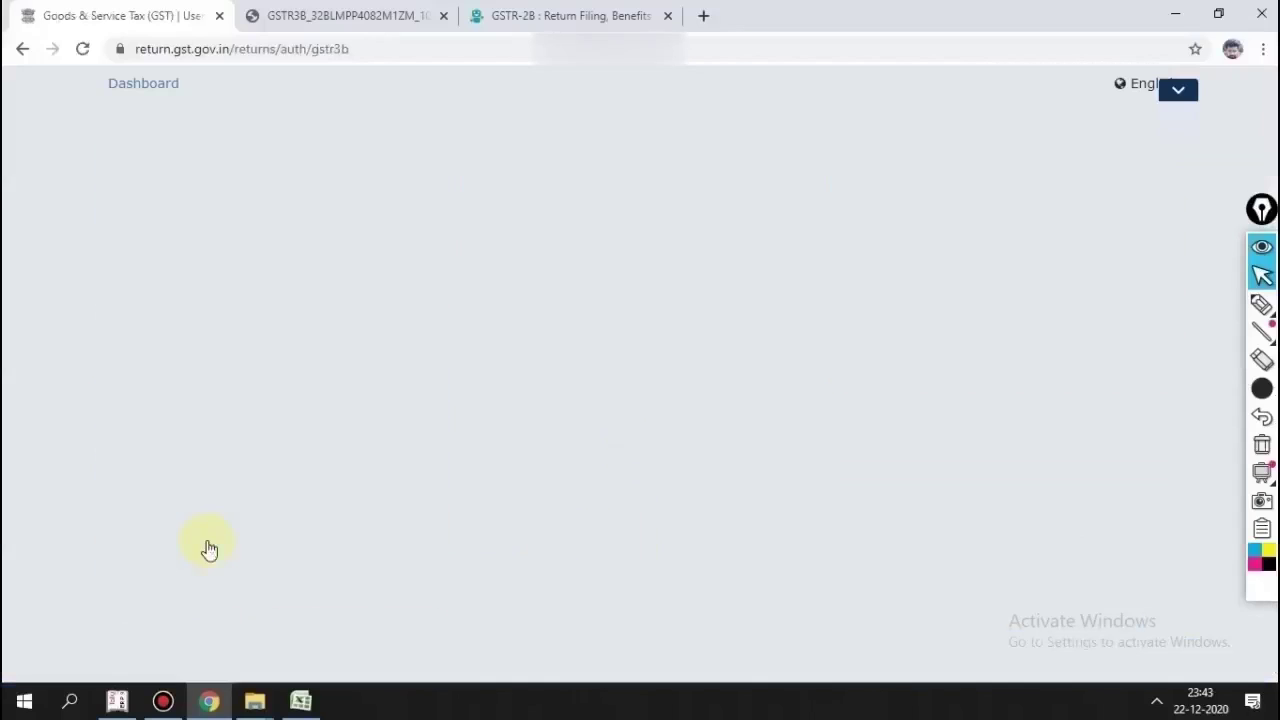
Step: Answer the GSTR-3B questions with Yes for B and D and No for C and E, and continue to the return tables
scroll(236, 539, down, 3)
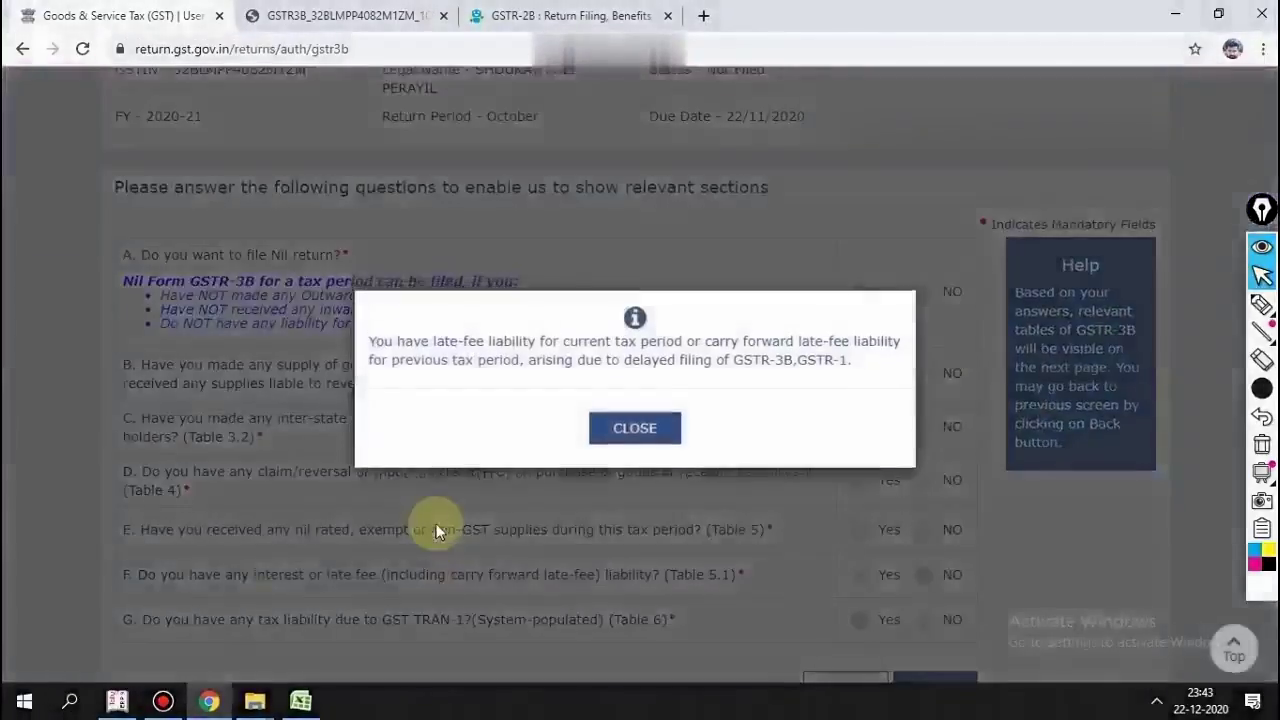
click(634, 428)
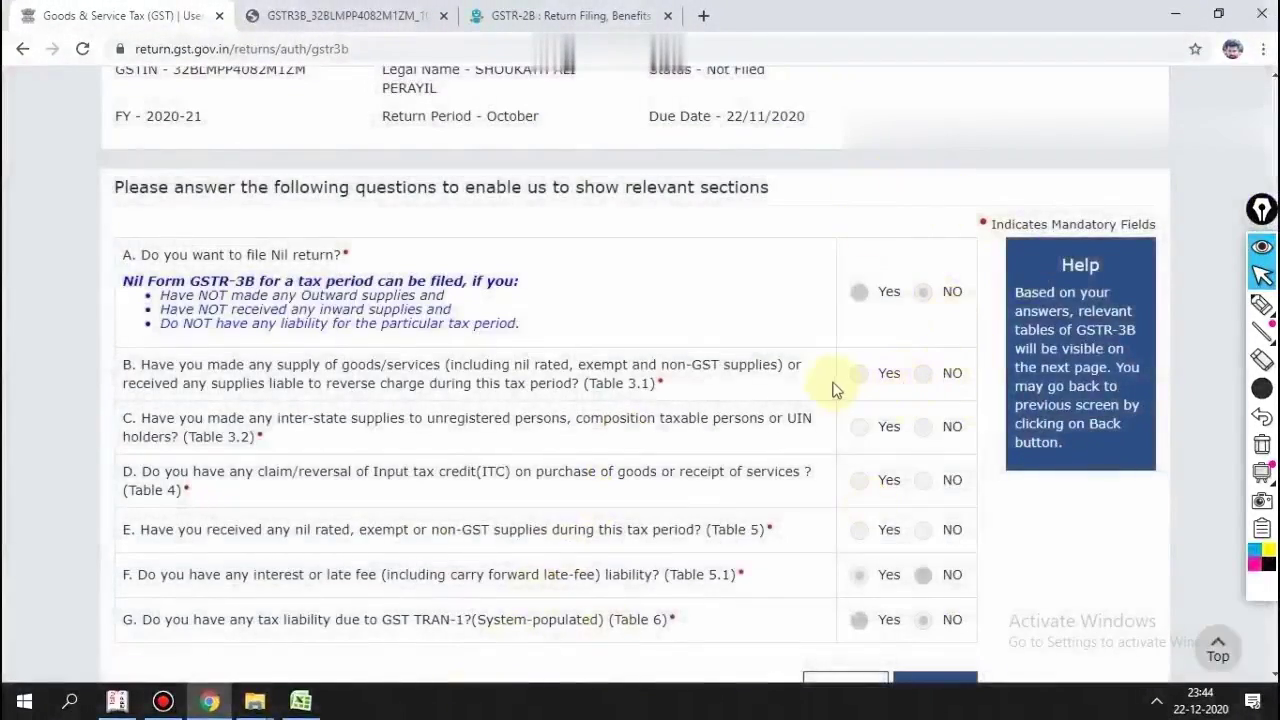
scroll(836, 390, down, 2)
scroll(829, 386, up, 2)
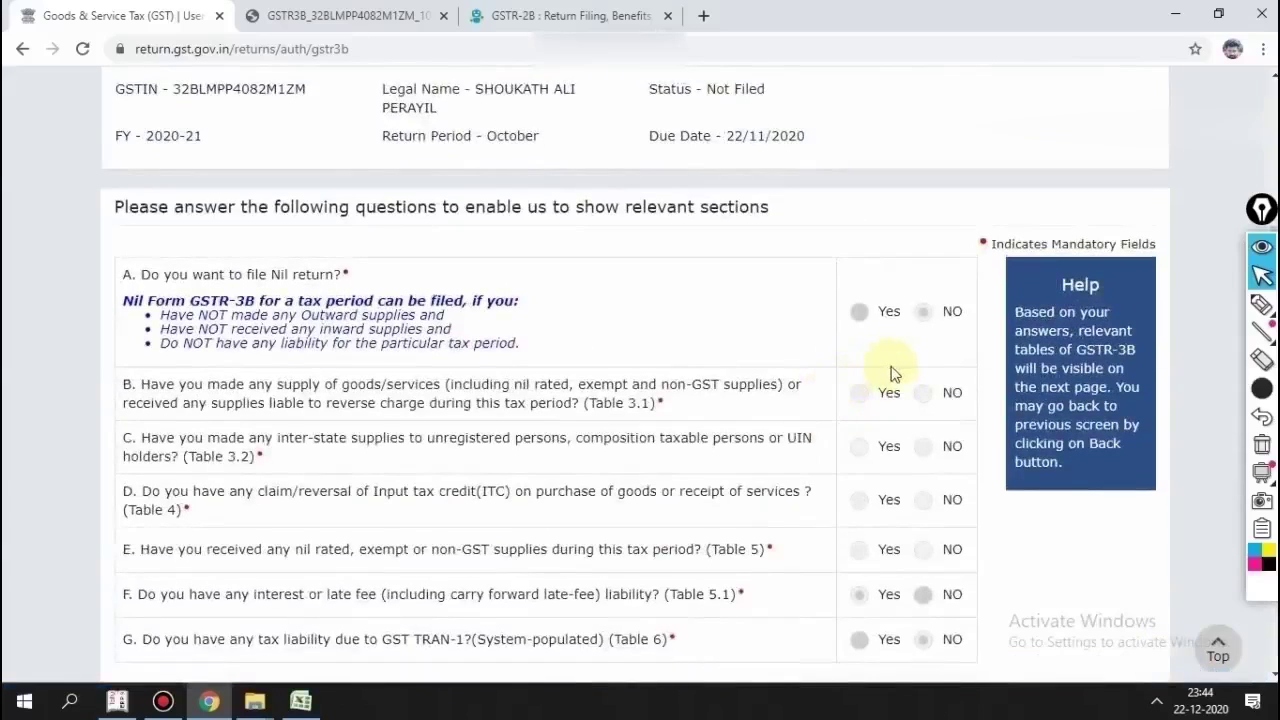
scroll(840, 413, down, 2)
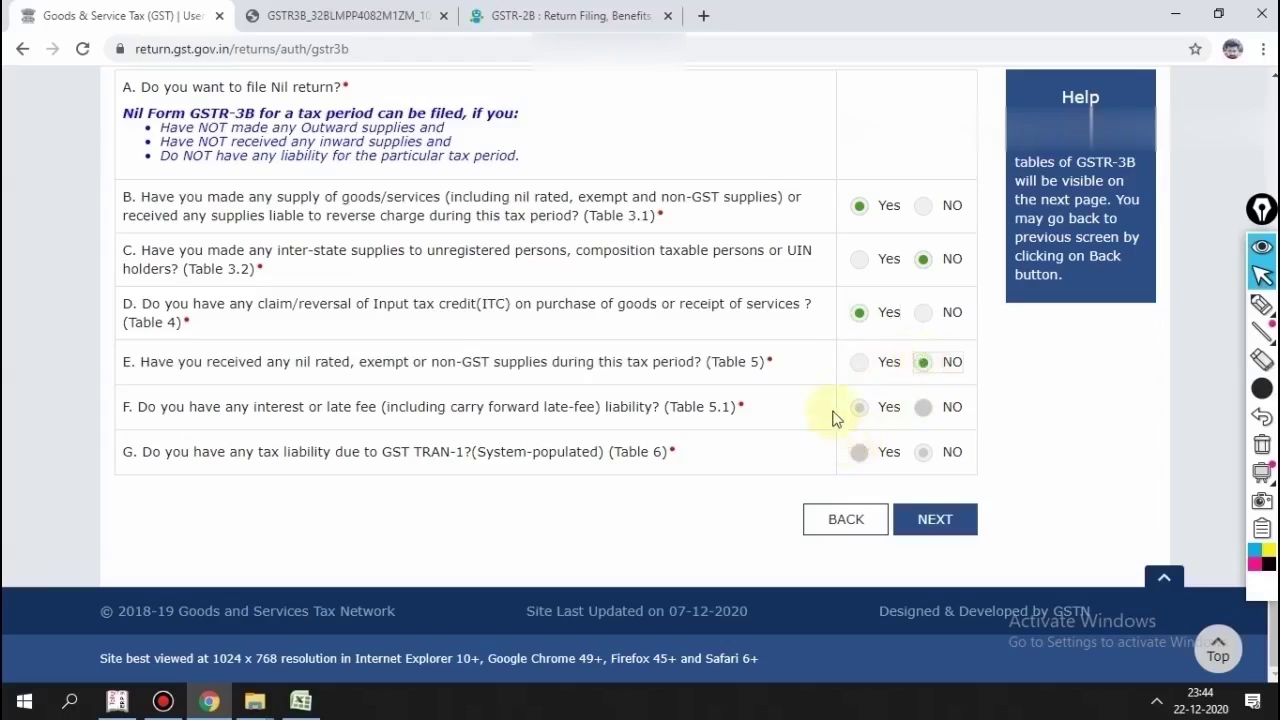
click(937, 530)
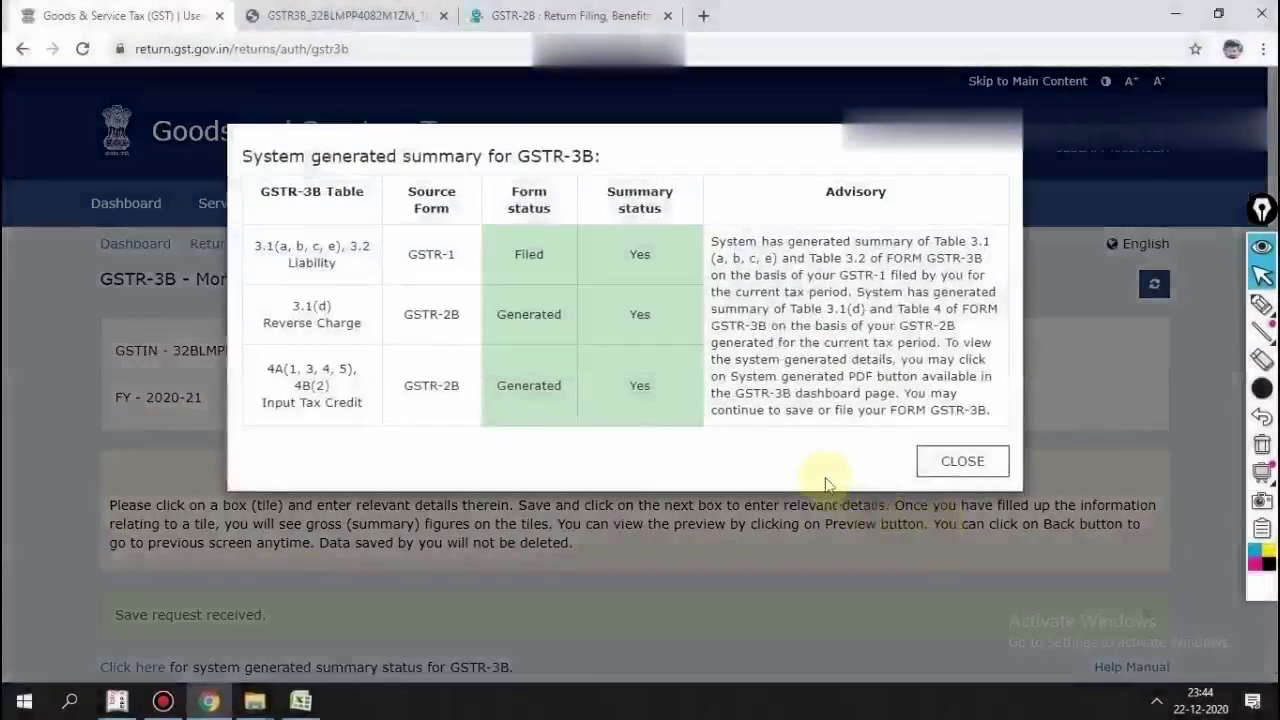
click(950, 462)
Step: Check the outward supplies and tax amounts in Table 3.1 and confirm the table
scroll(915, 474, down, 6)
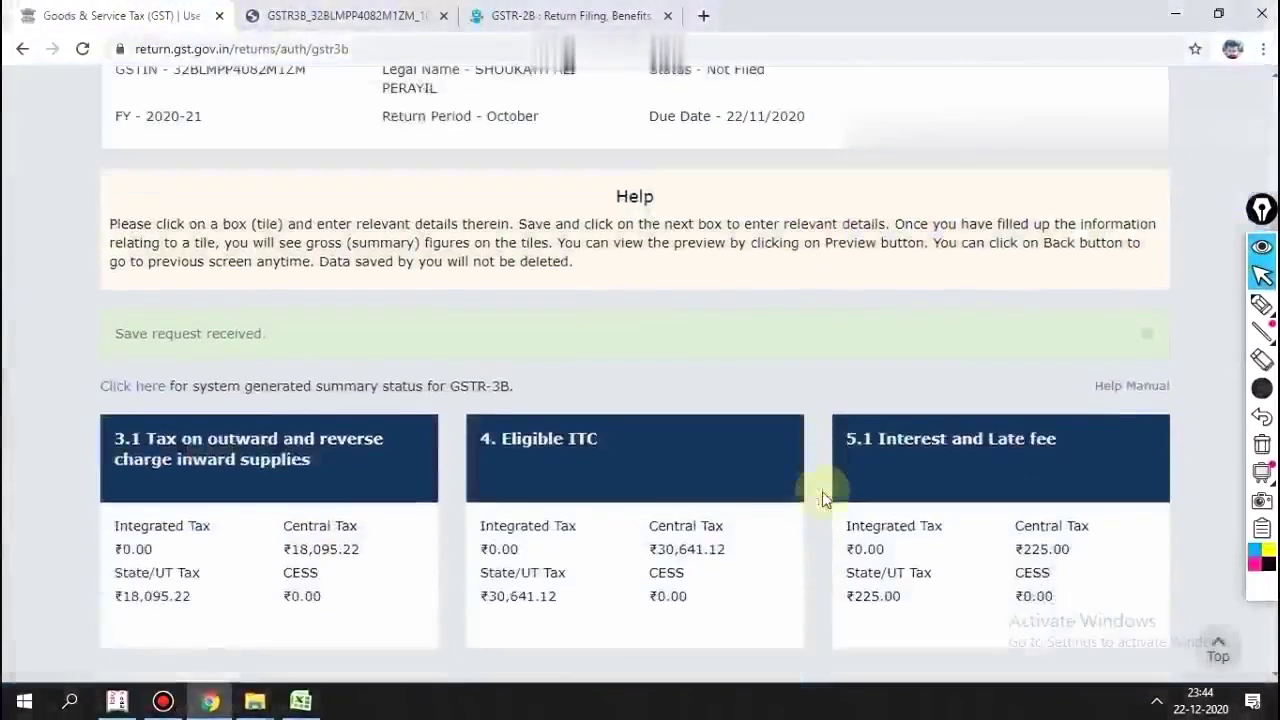
scroll(850, 460, up, 3)
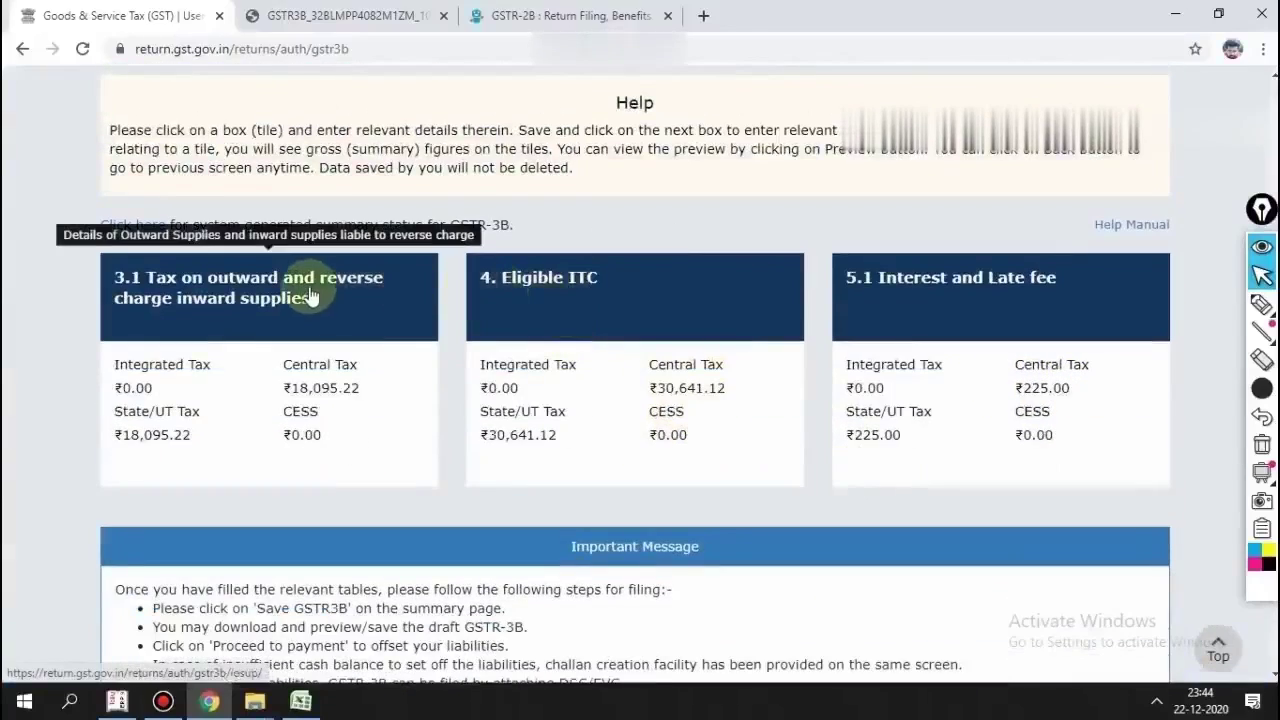
click(309, 288)
click(651, 405)
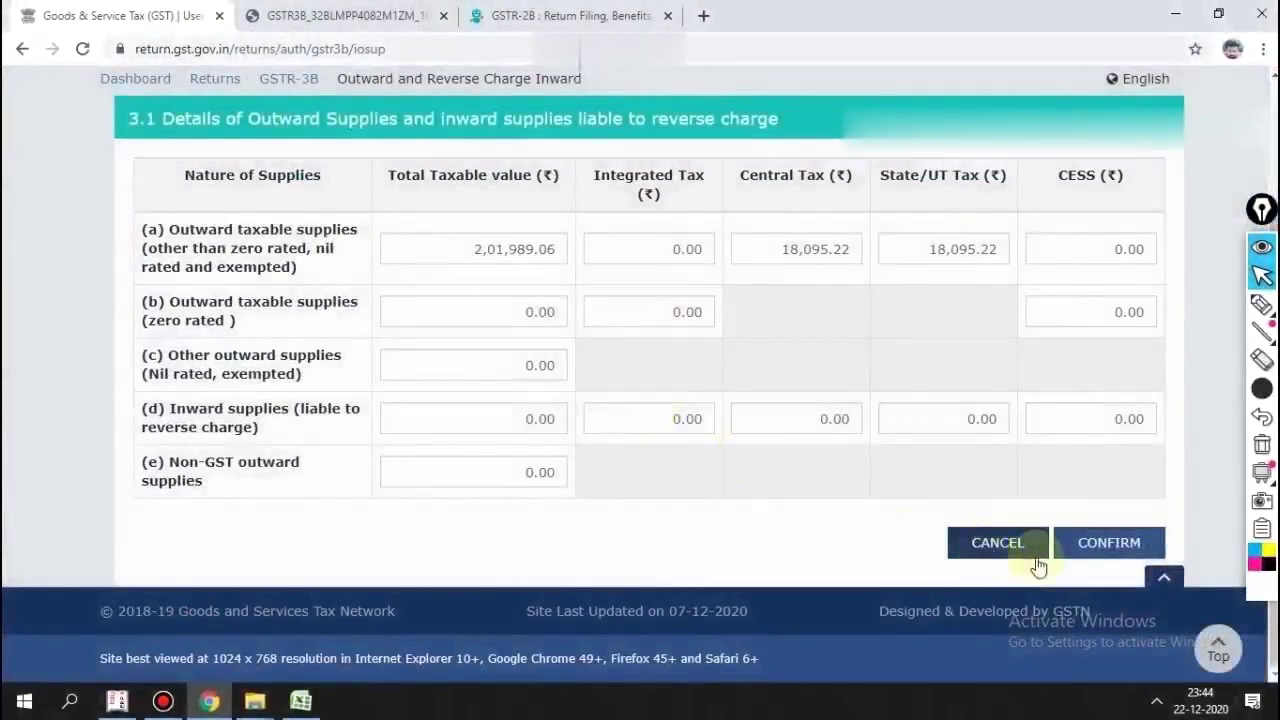
click(1098, 550)
Step: Open Table 4, Eligible ITC, and check the central and state tax credit amounts listed there
scroll(1030, 503, down, 7)
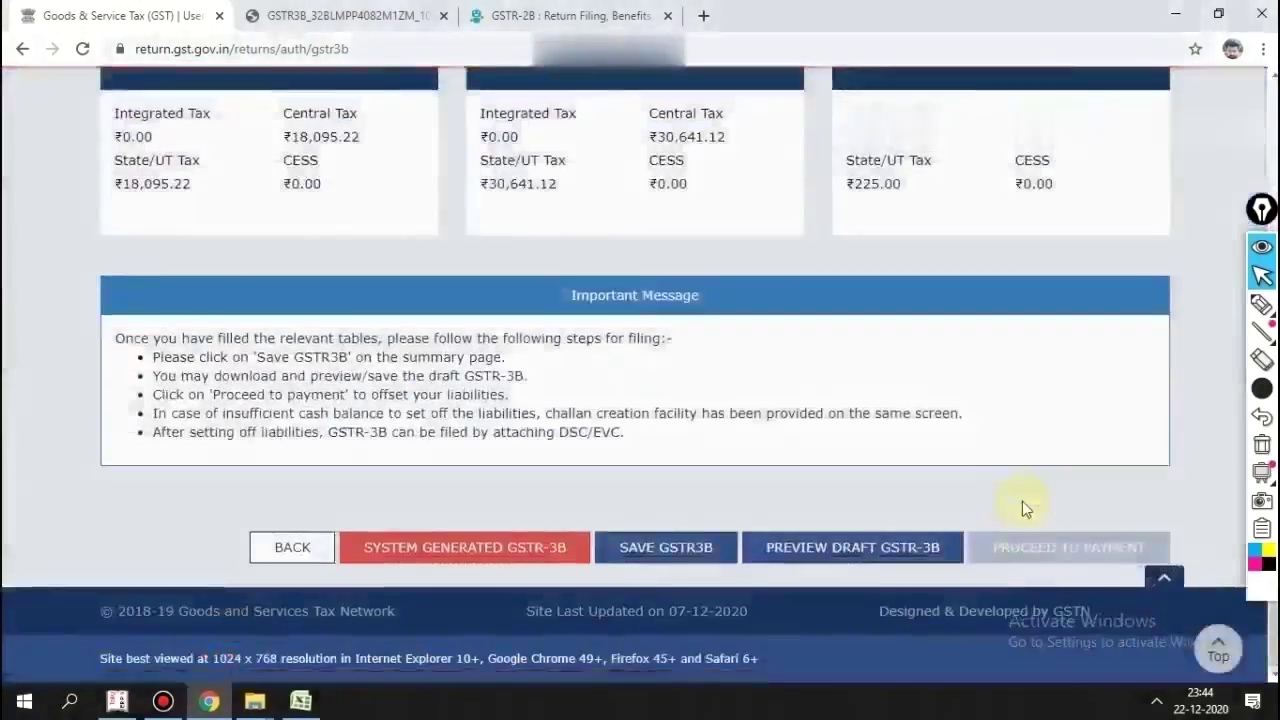
scroll(793, 407, up, 5)
scroll(690, 425, down, 2)
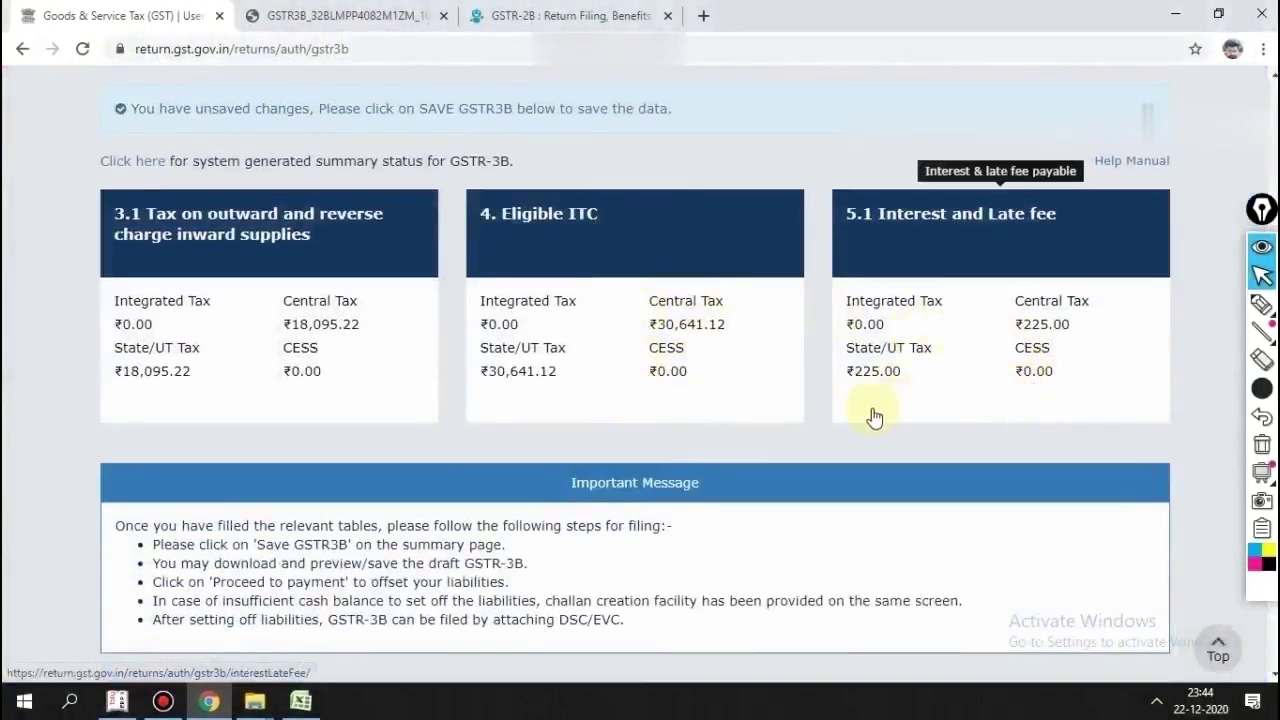
scroll(660, 417, down, 1)
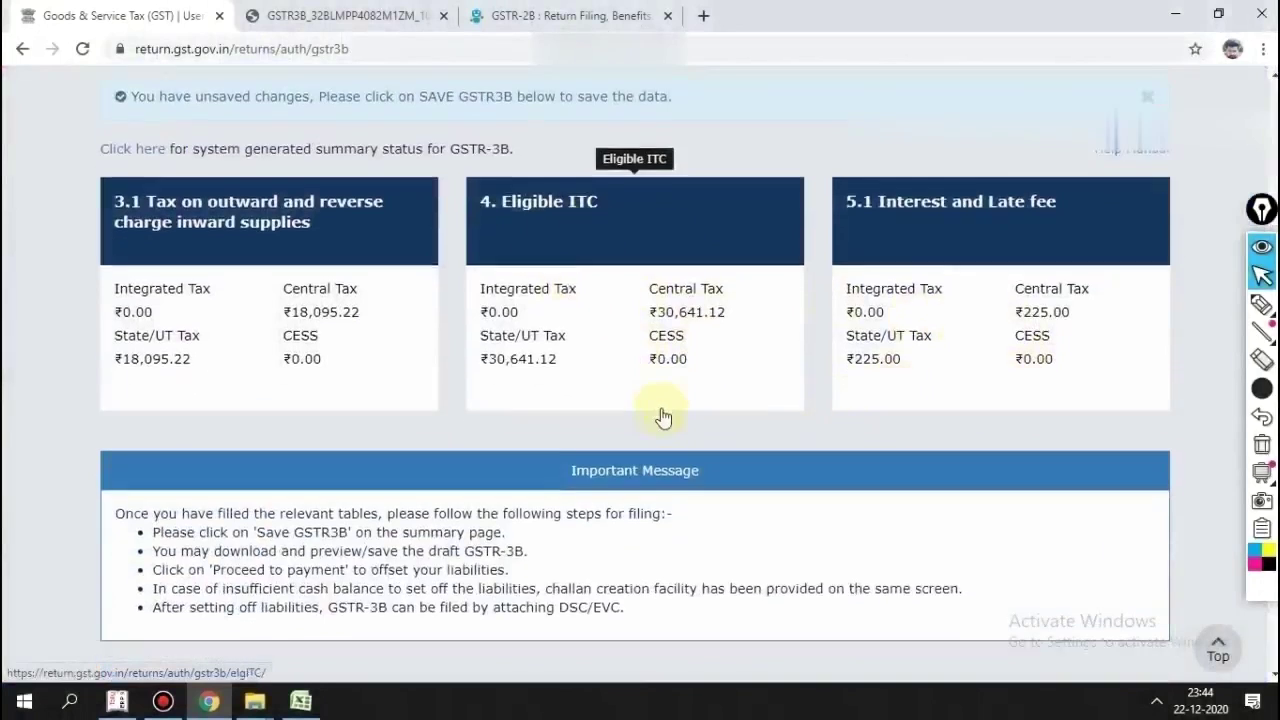
click(567, 221)
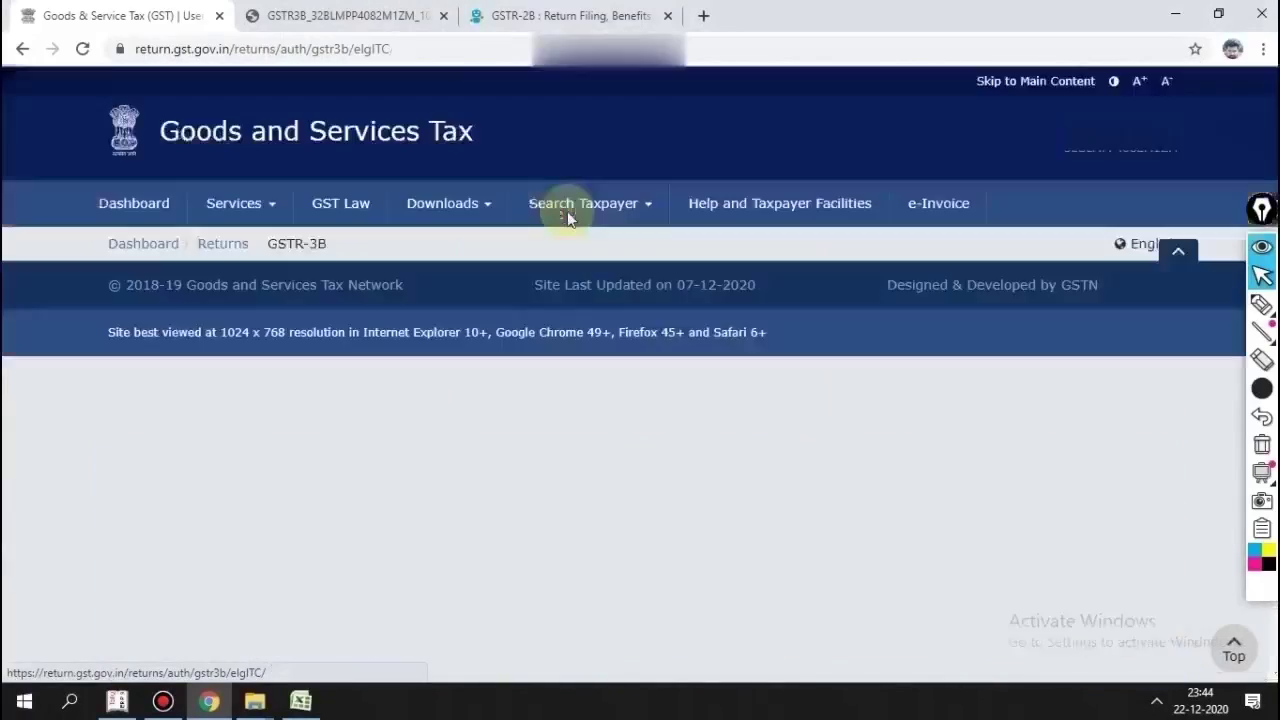
scroll(789, 440, down, 2)
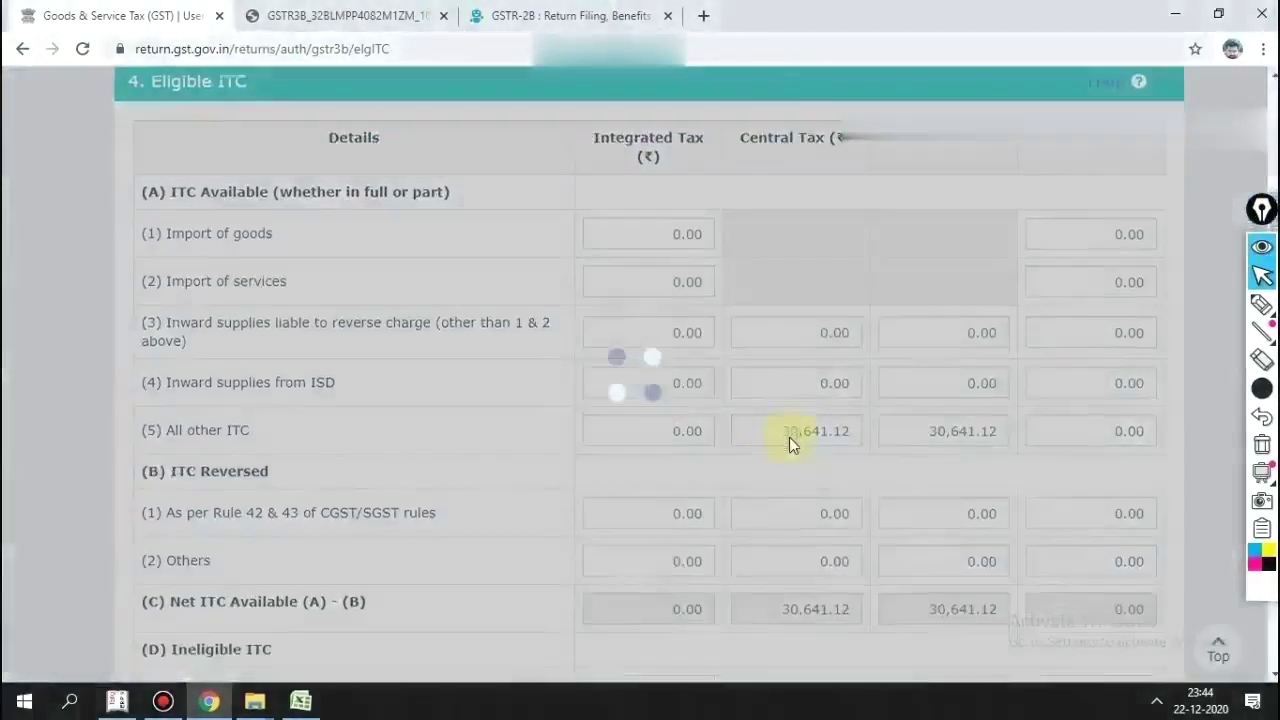
scroll(795, 450, down, 2)
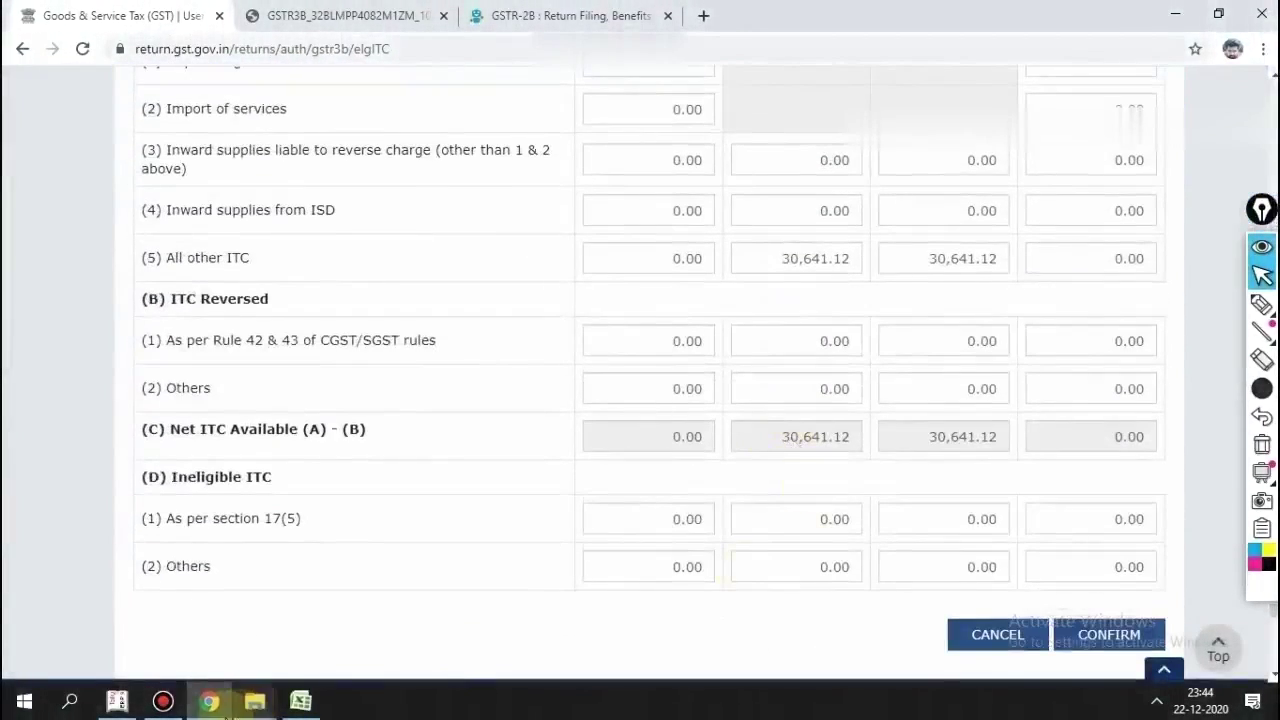
Step: Check the credit calculation in the inward supplies Excel sheet and enter 157 as the central tax for All other ITC
click(300, 701)
click(559, 553)
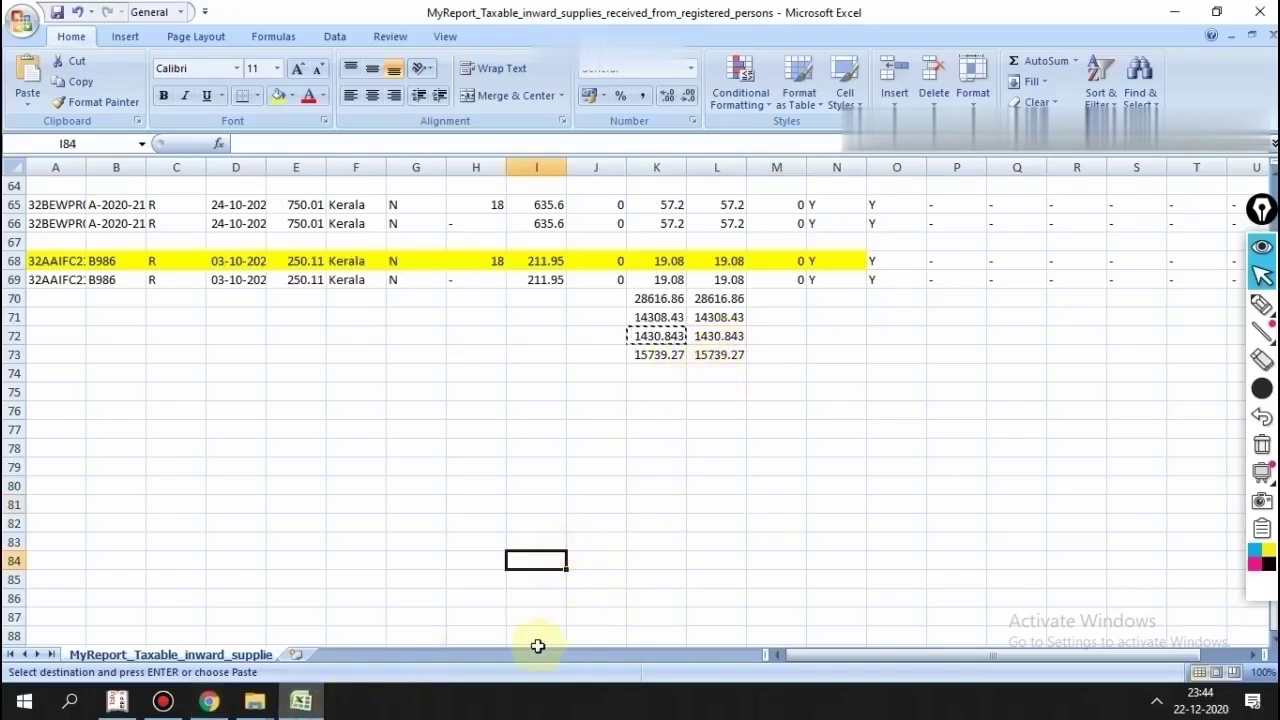
click(210, 703)
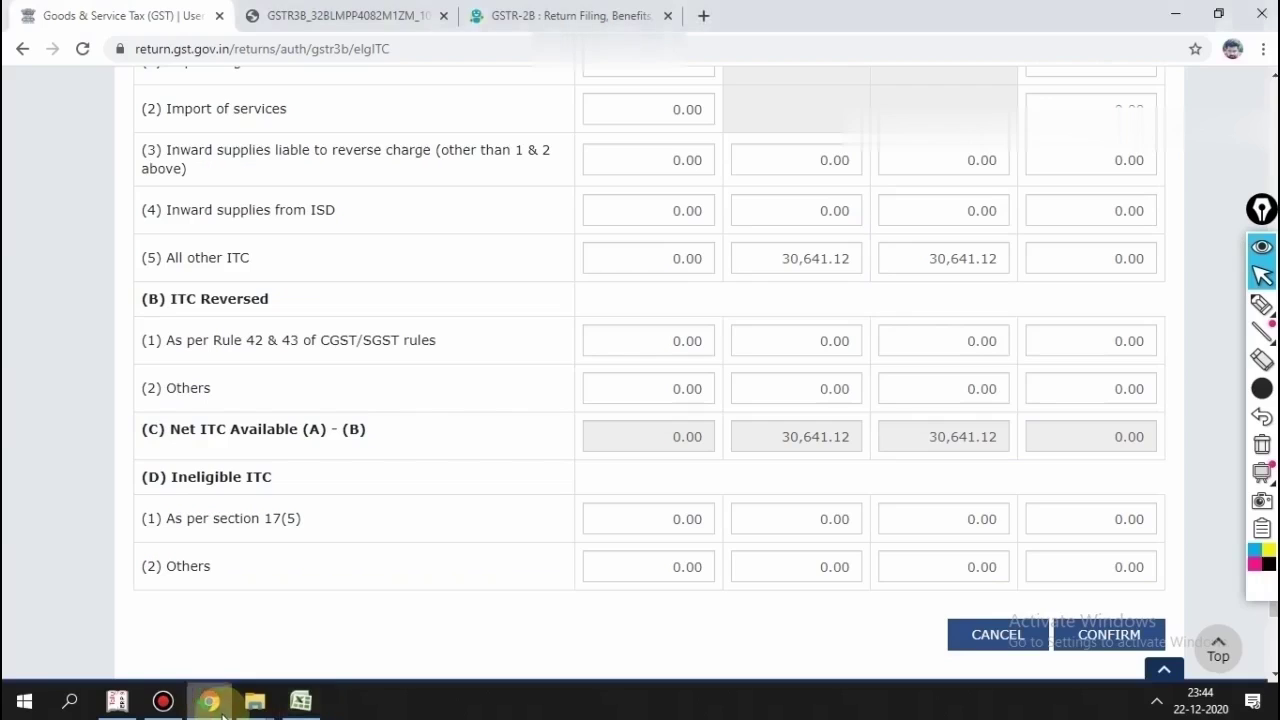
double_click(775, 260)
text(157)
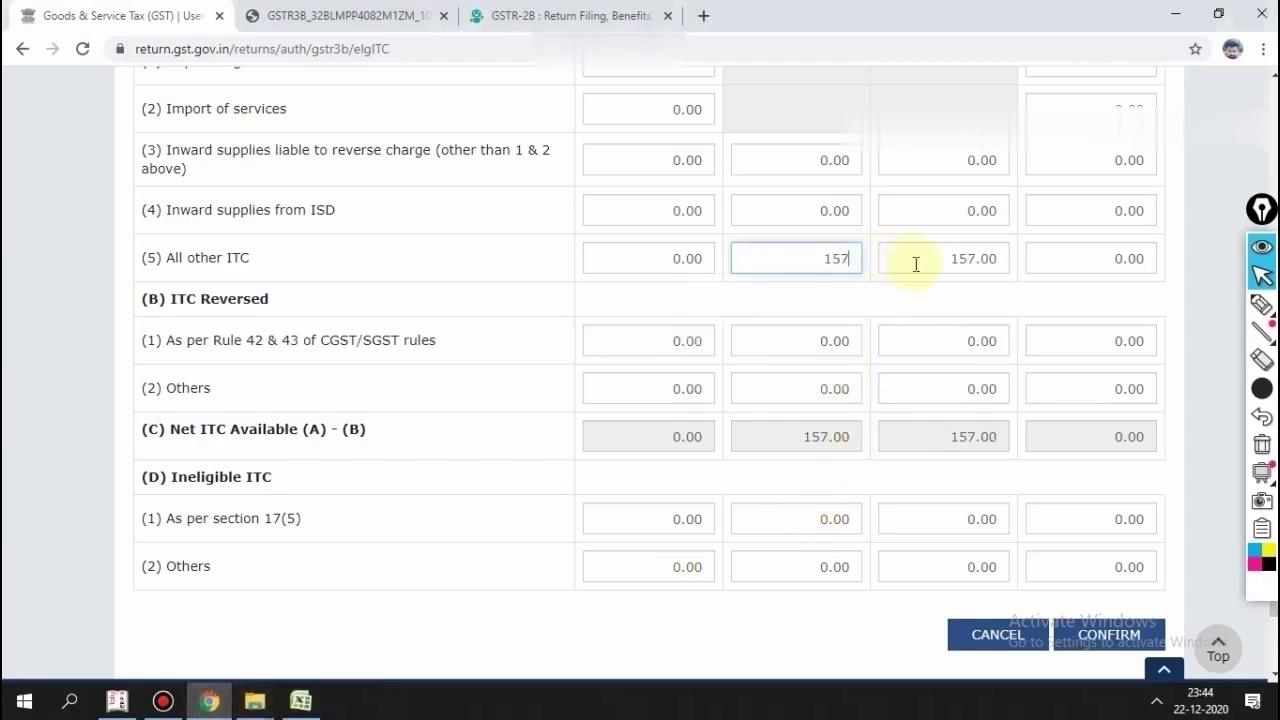
Step: Review the central and state tax credit calculation in rows 70 to 73 of the inward supplies Excel sheet
click(300, 700)
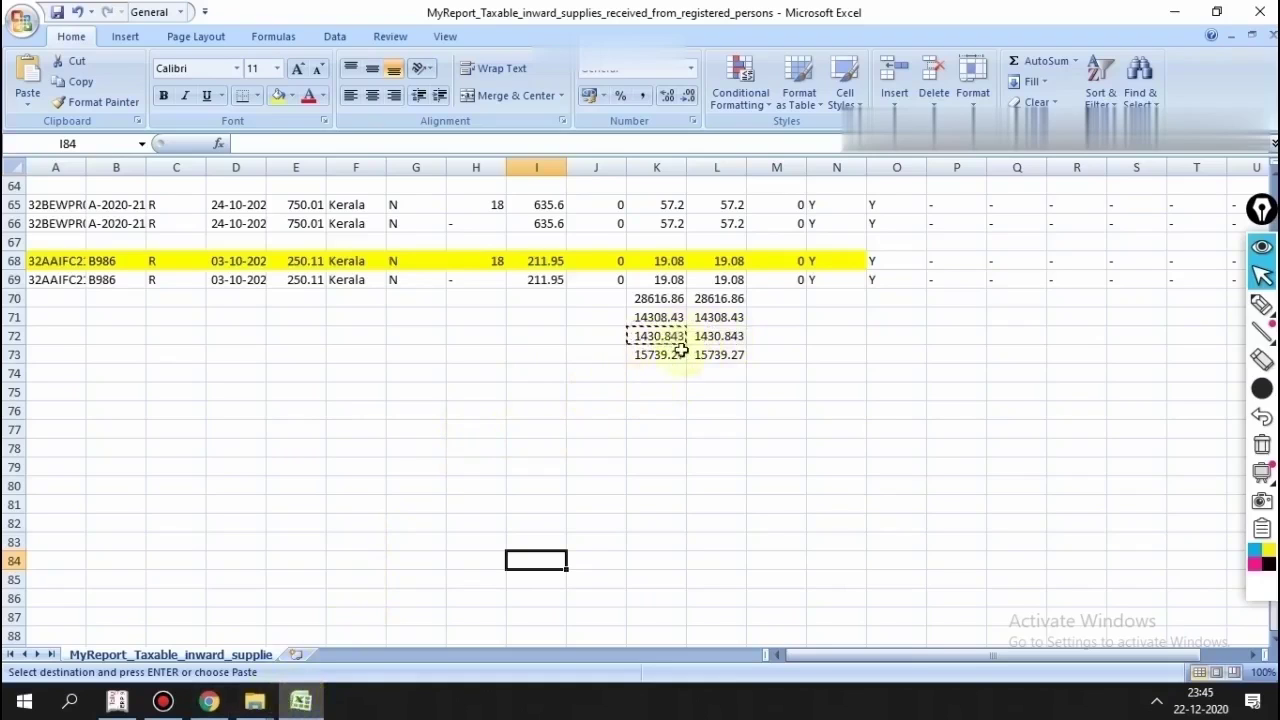
click(218, 701)
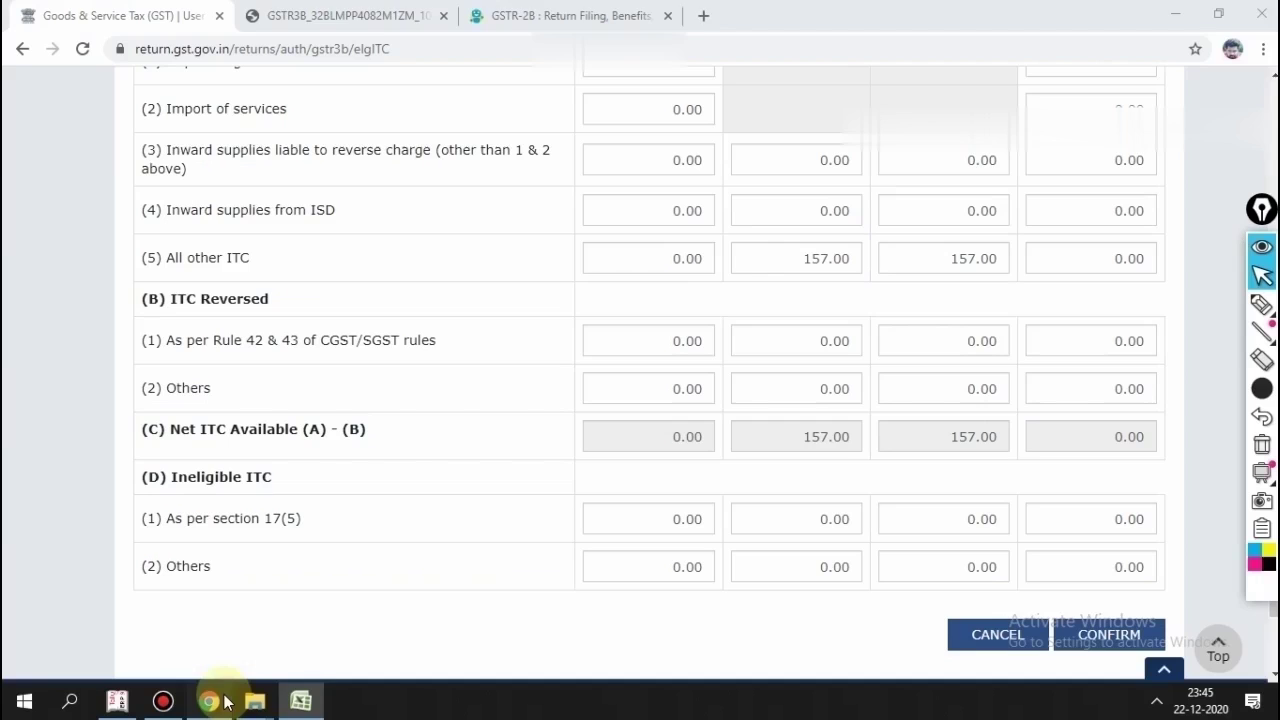
click(216, 701)
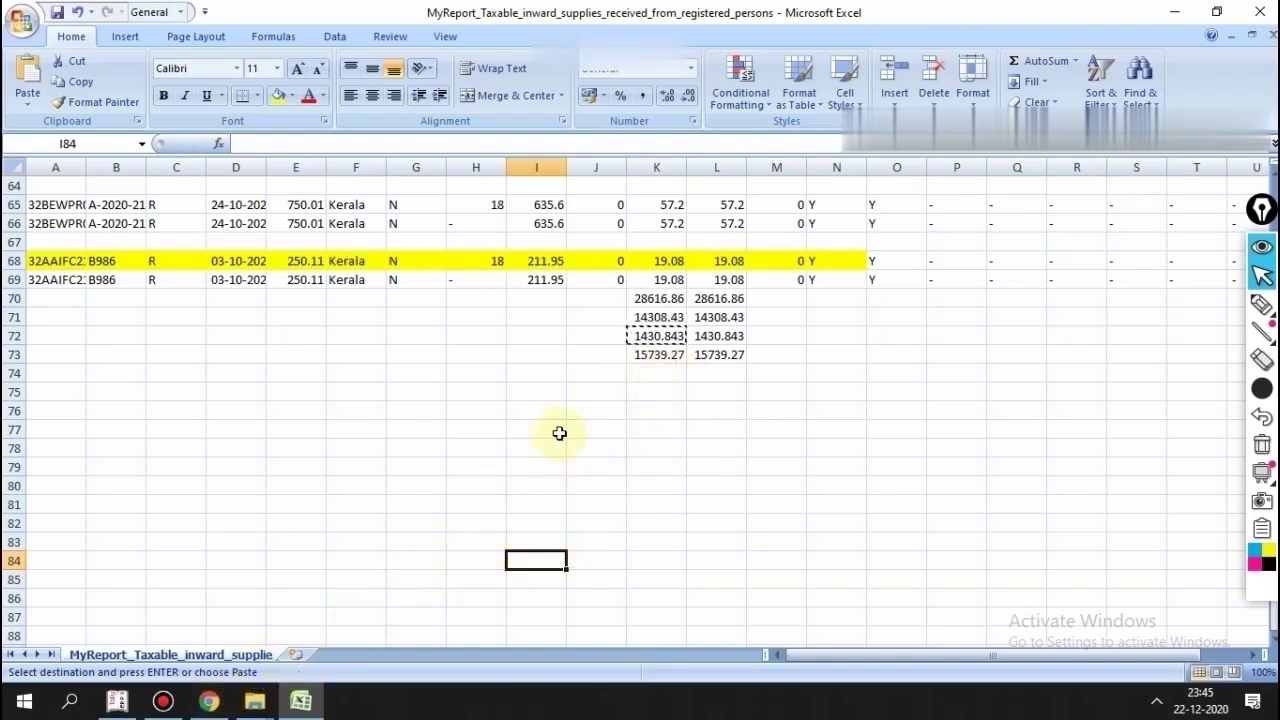
click(660, 408)
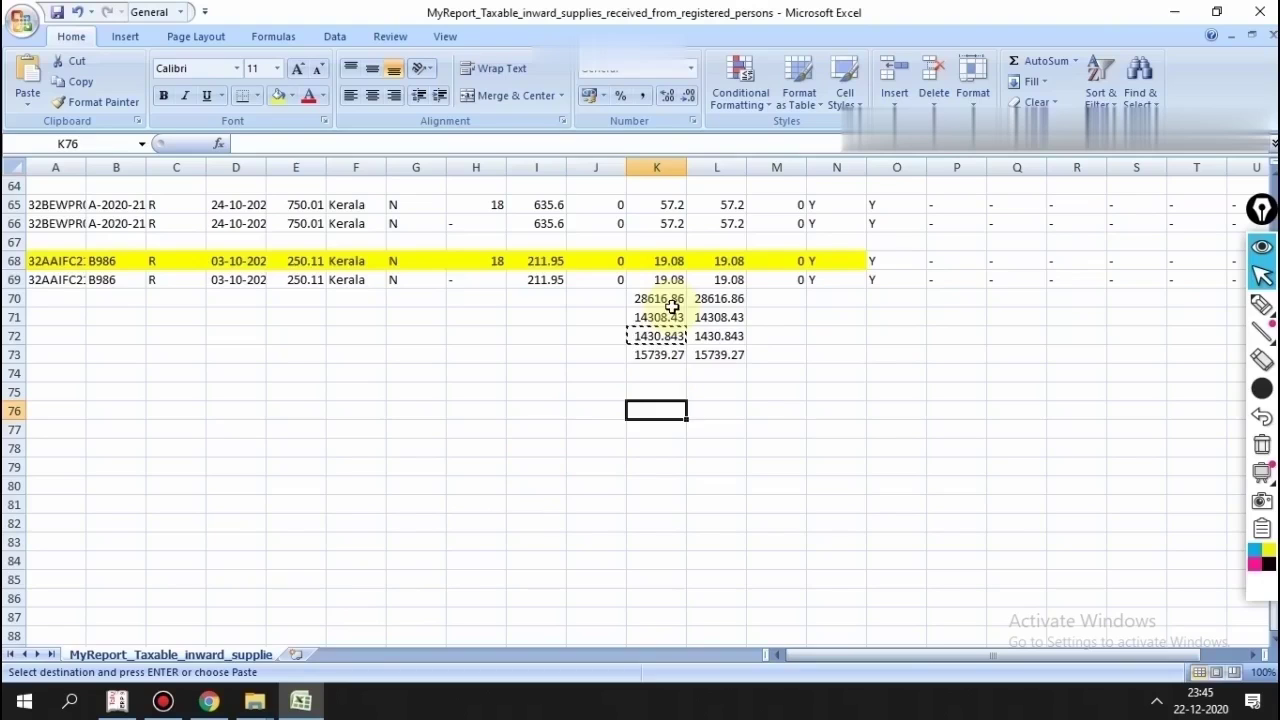
click(611, 374)
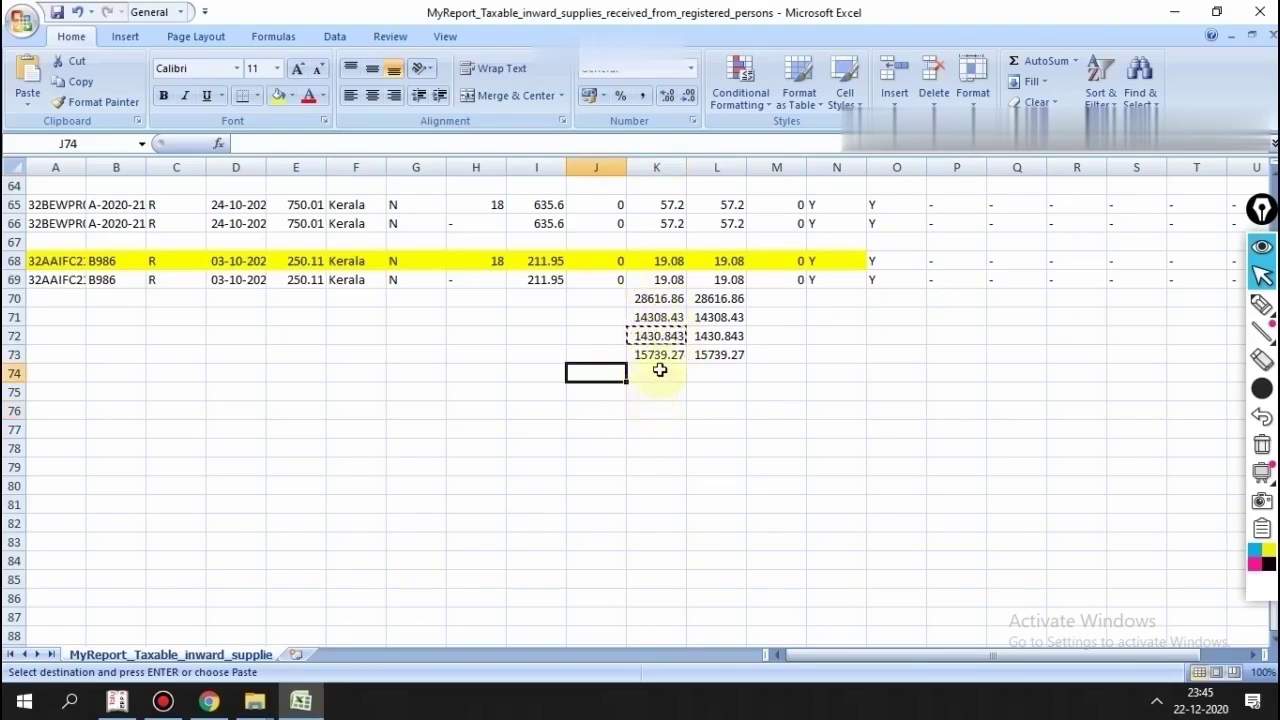
click(660, 370)
click(710, 426)
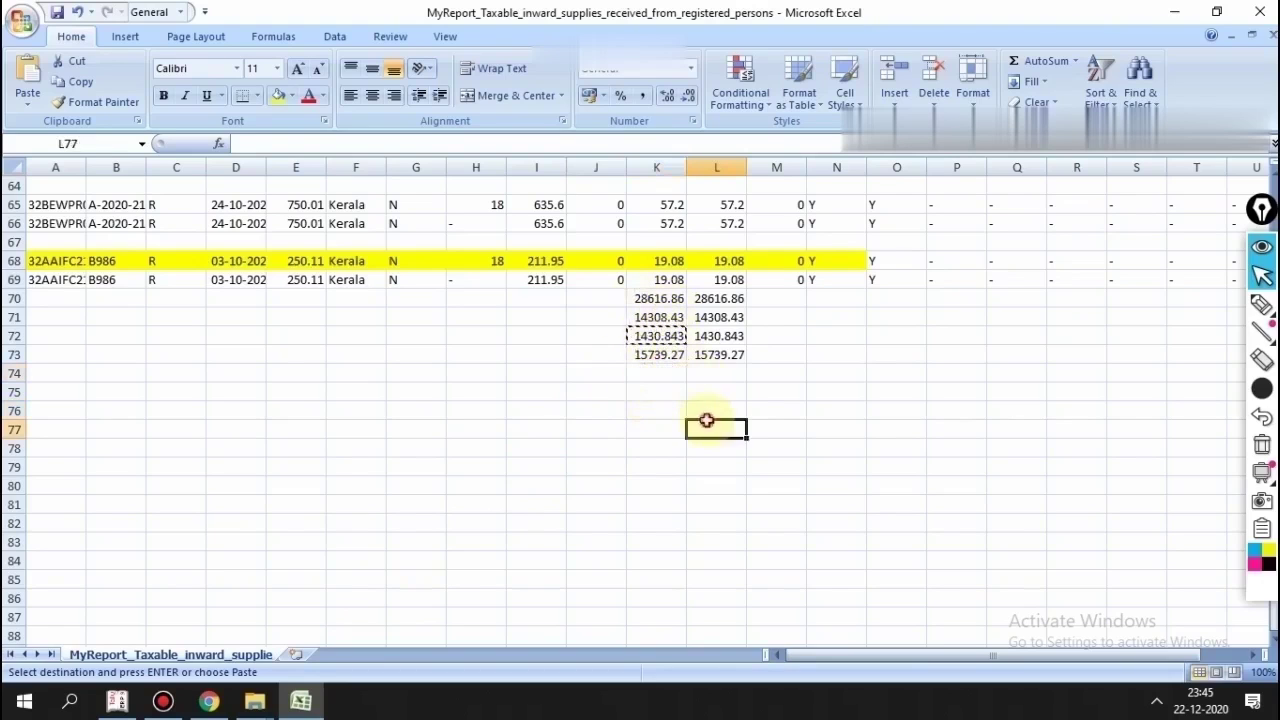
Step: Compare the Eligible ITC in Tally's October GSTR-3B report with the credit calculation in the Excel sheet
click(212, 704)
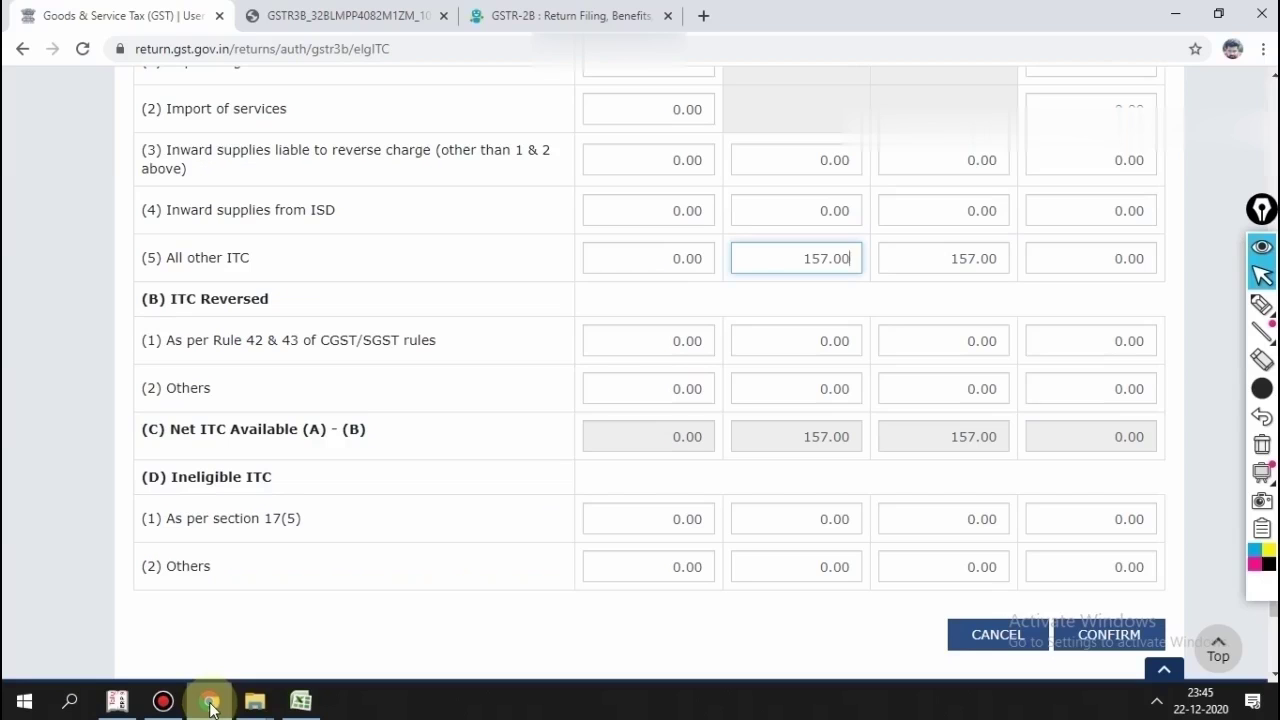
click(212, 704)
click(120, 704)
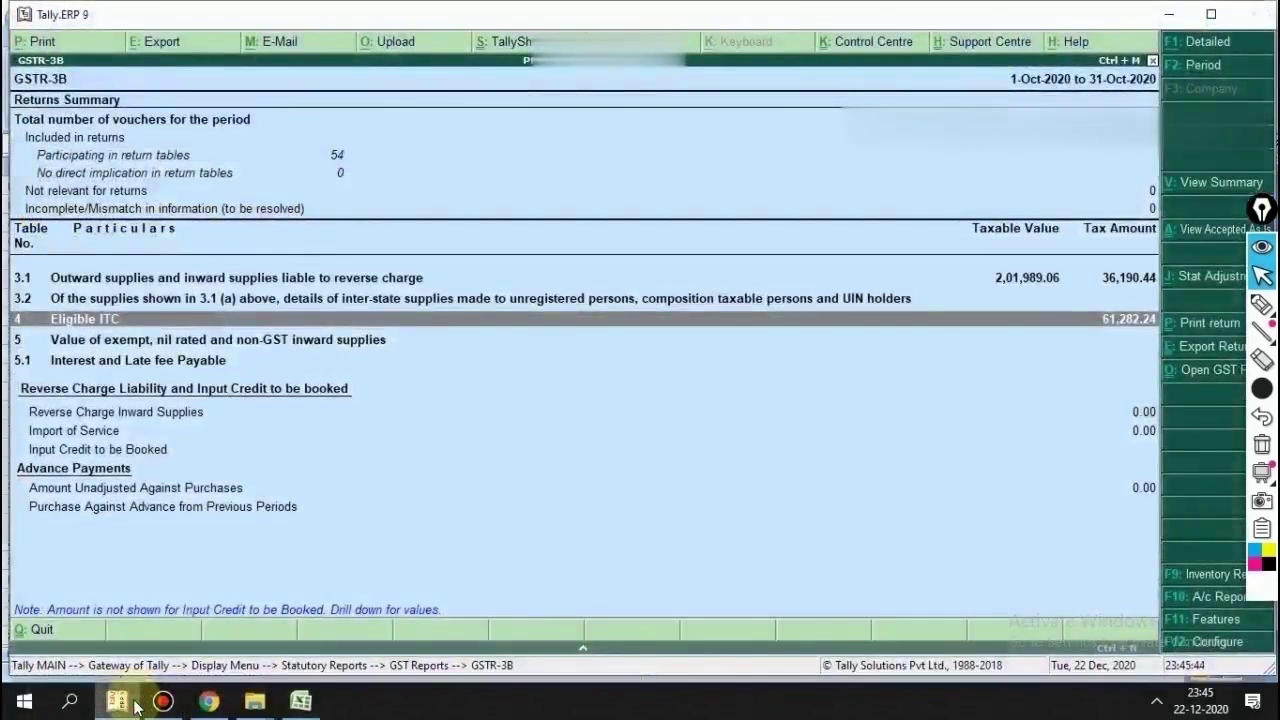
click(300, 704)
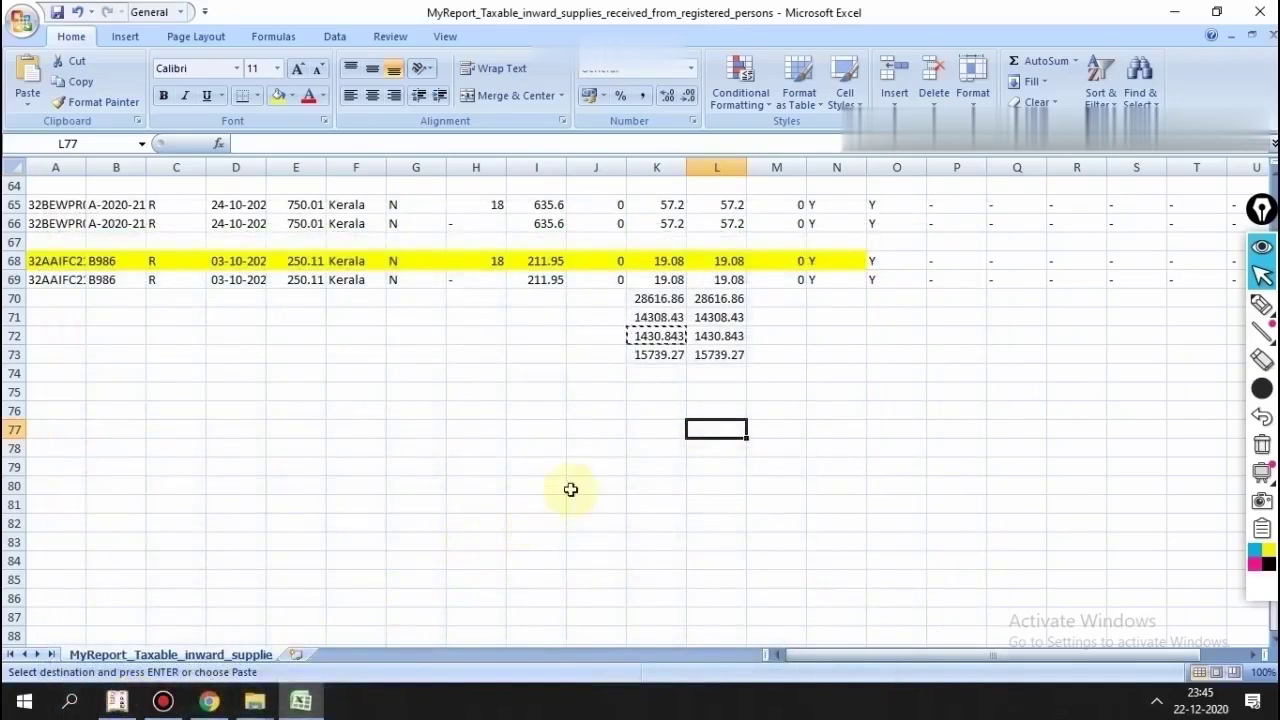
click(645, 394)
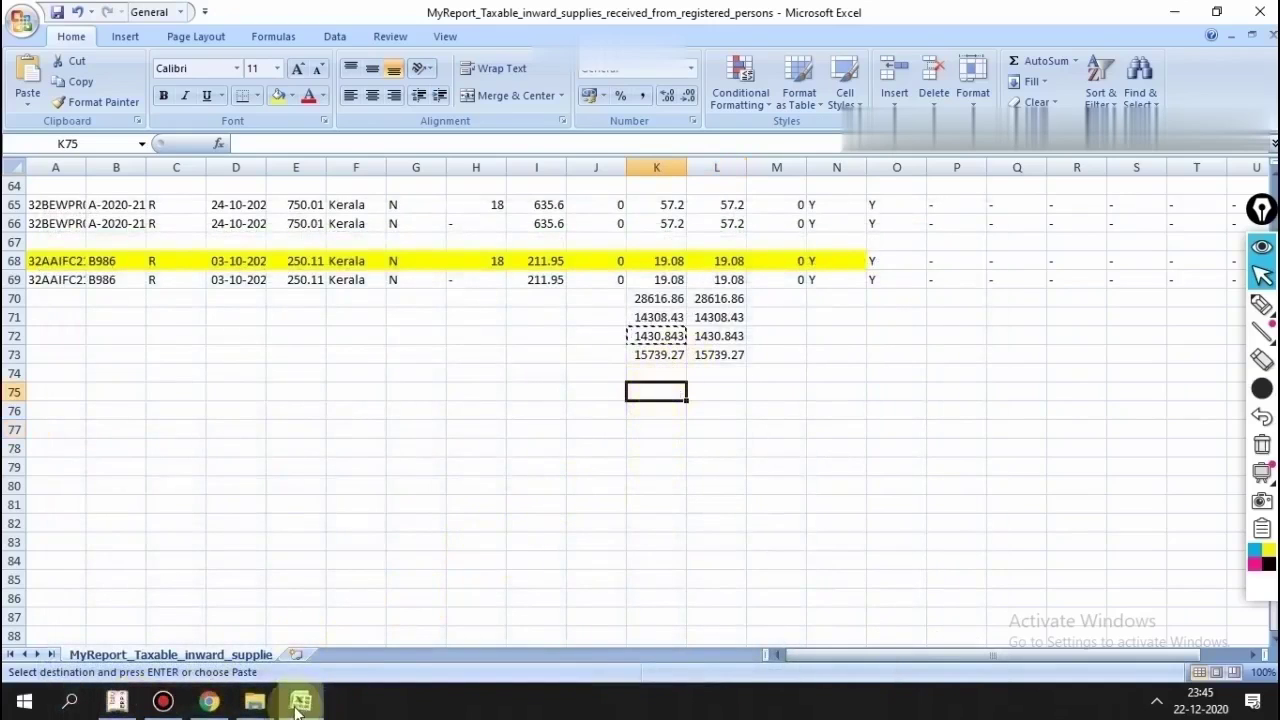
click(138, 710)
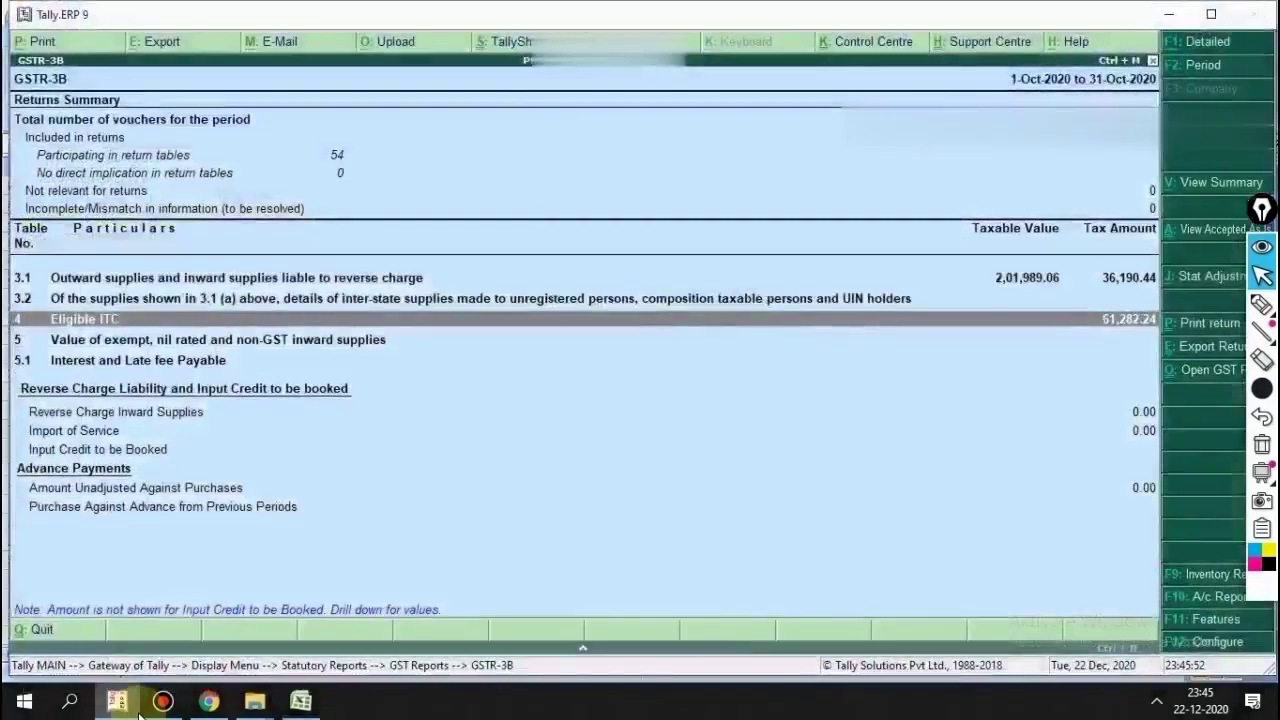
click(138, 710)
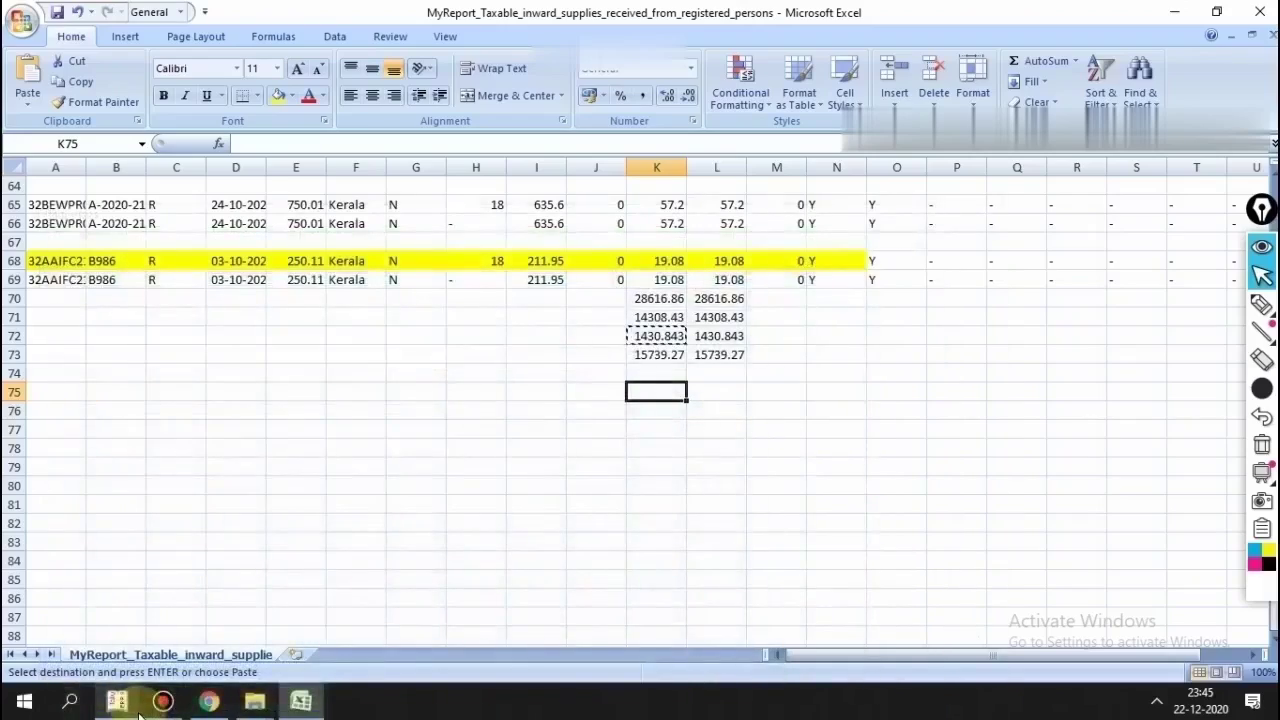
click(138, 710)
click(138, 710)
Step: Return to the portal in Chrome and set the central tax for All other ITC to 15,739.27
click(216, 706)
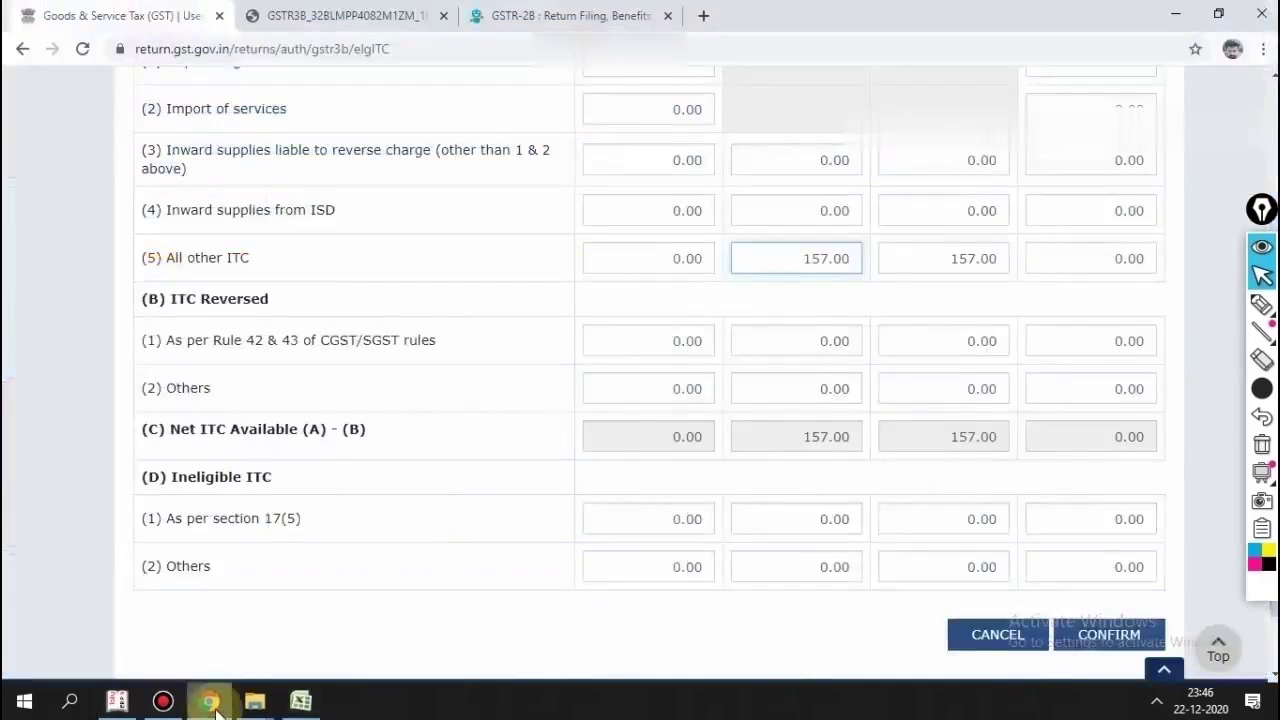
click(216, 706)
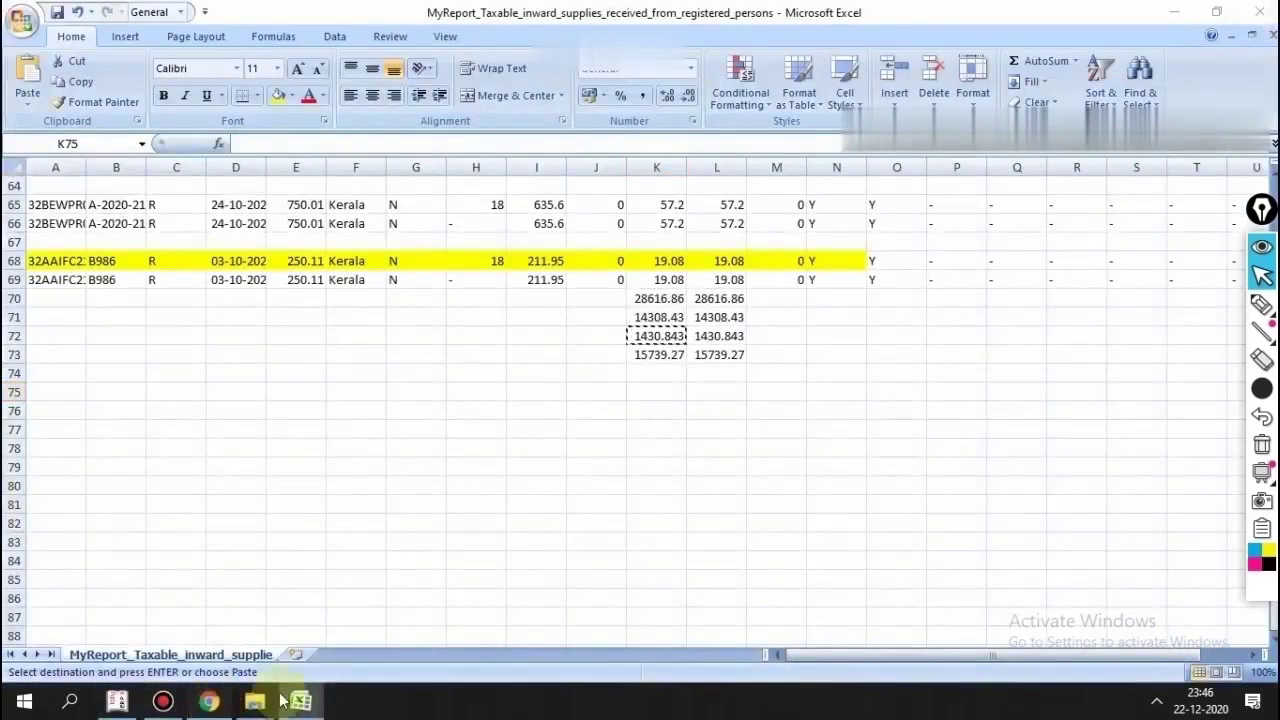
click(214, 705)
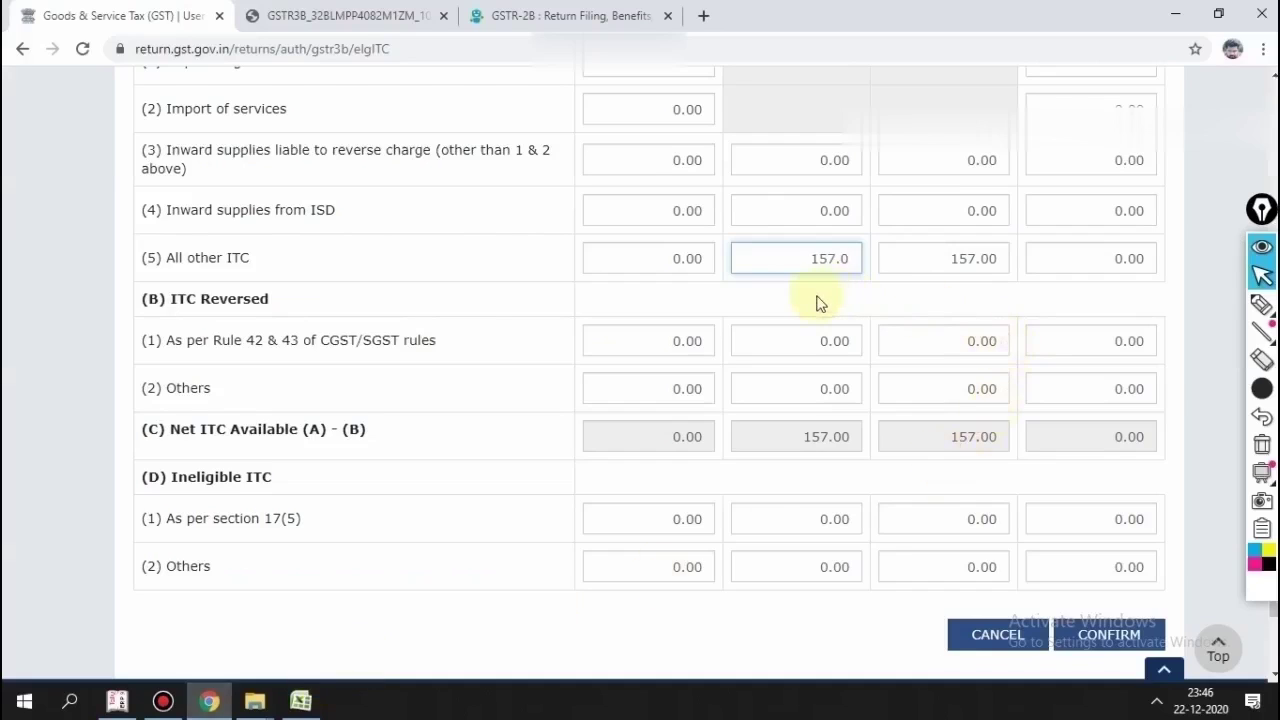
text(9)
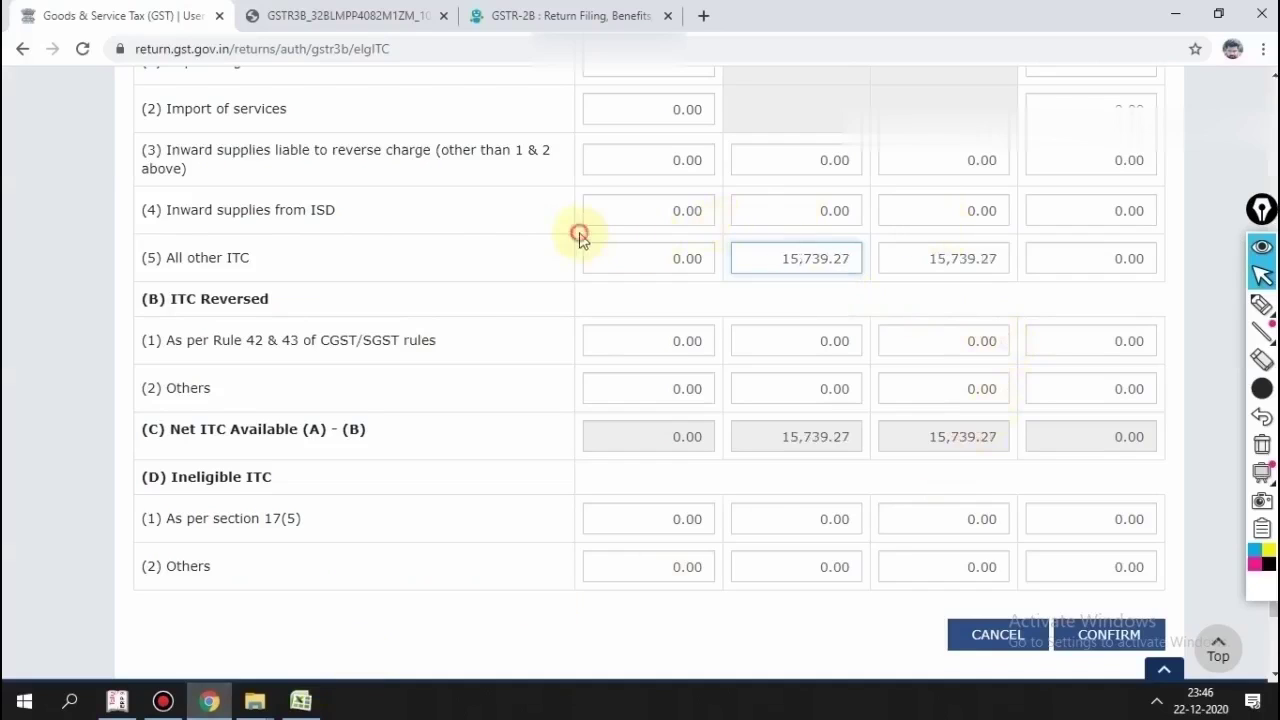
Step: Recheck the entered credit against the Excel calculation in column K and confirm the Eligible ITC table
click(301, 701)
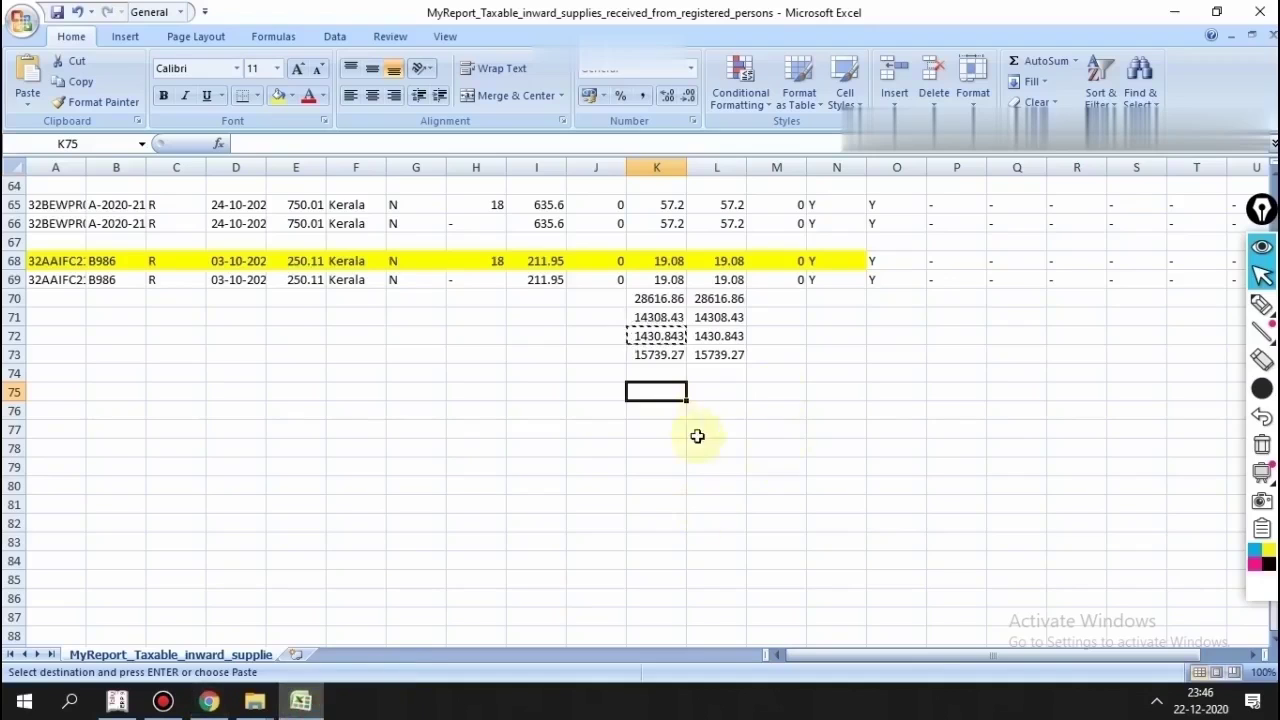
click(663, 321)
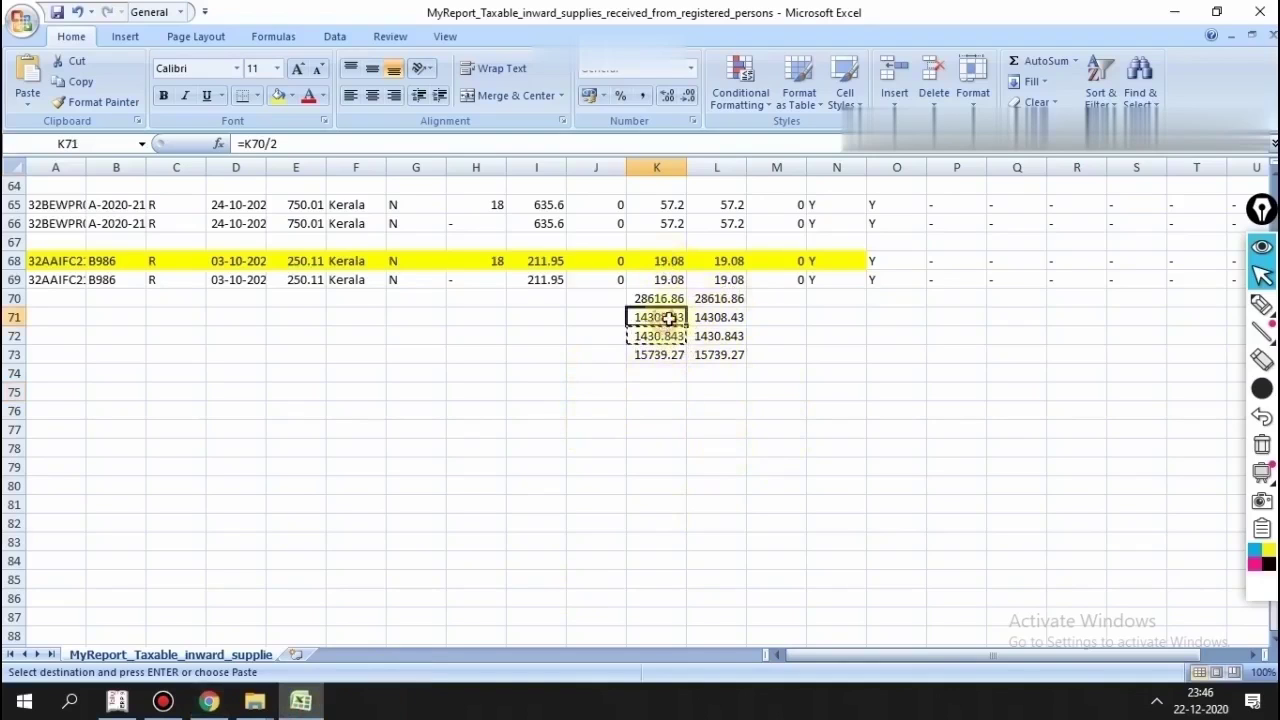
click(618, 405)
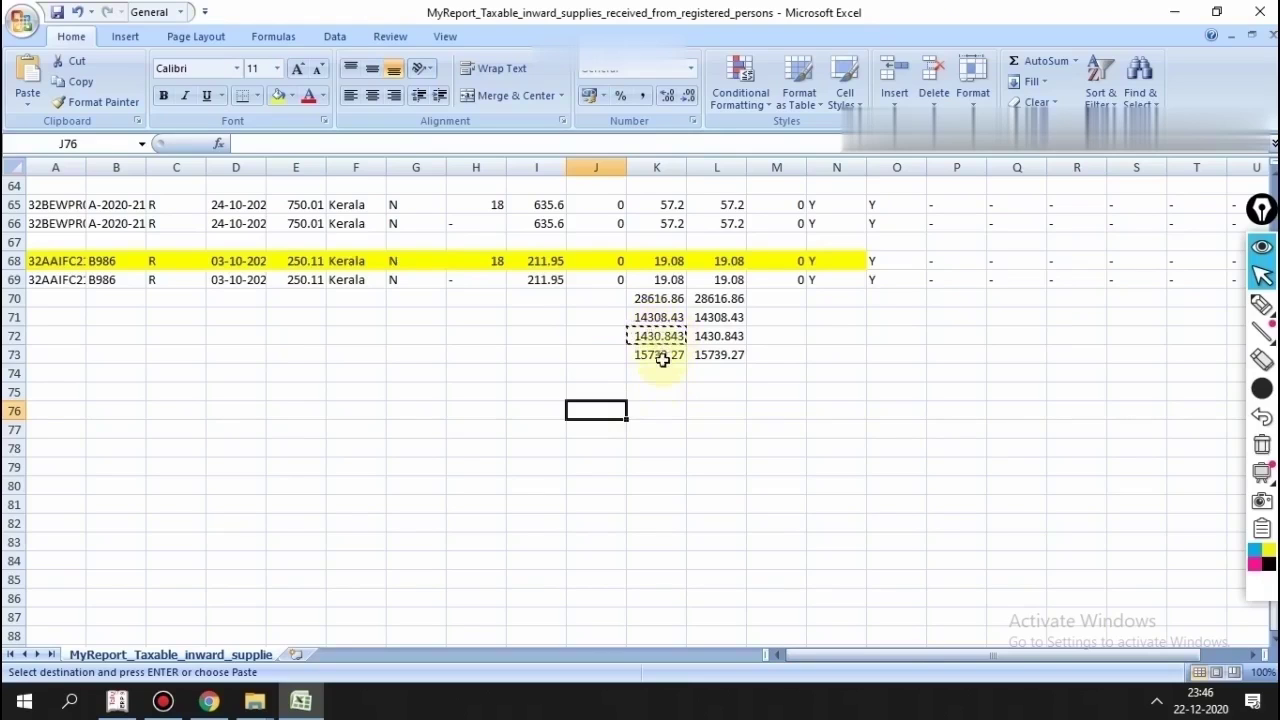
click(648, 394)
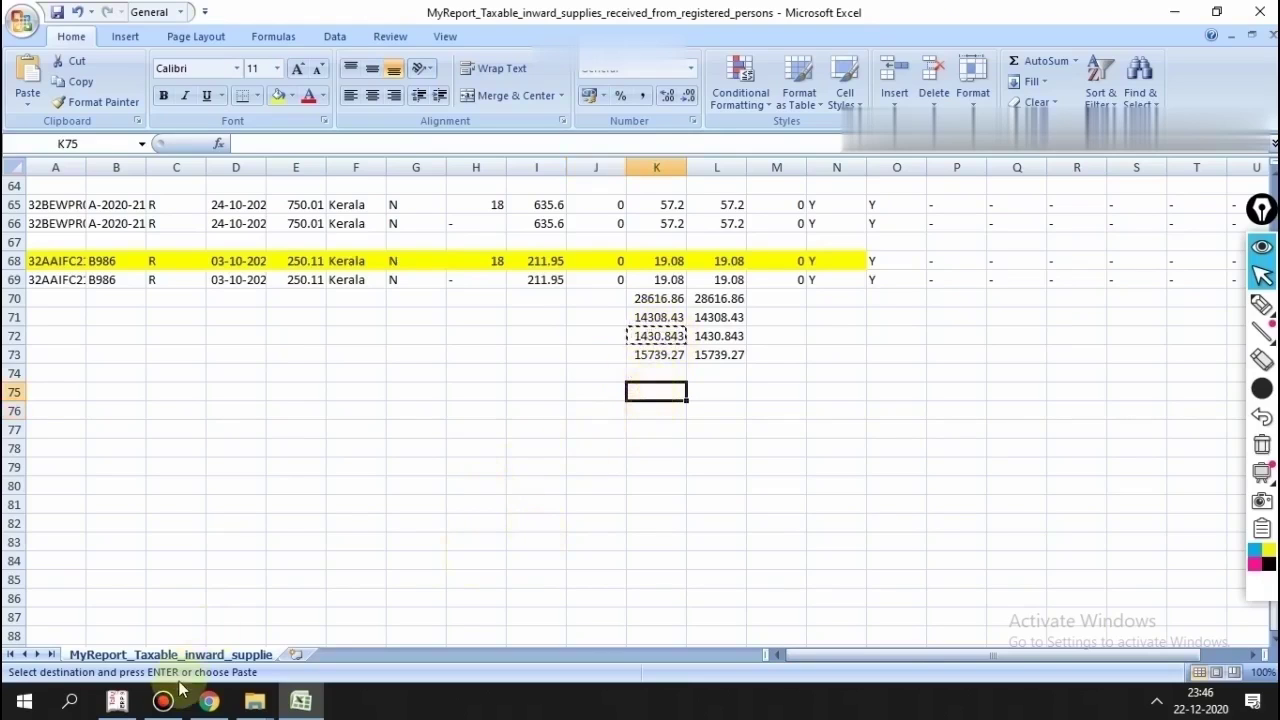
click(209, 701)
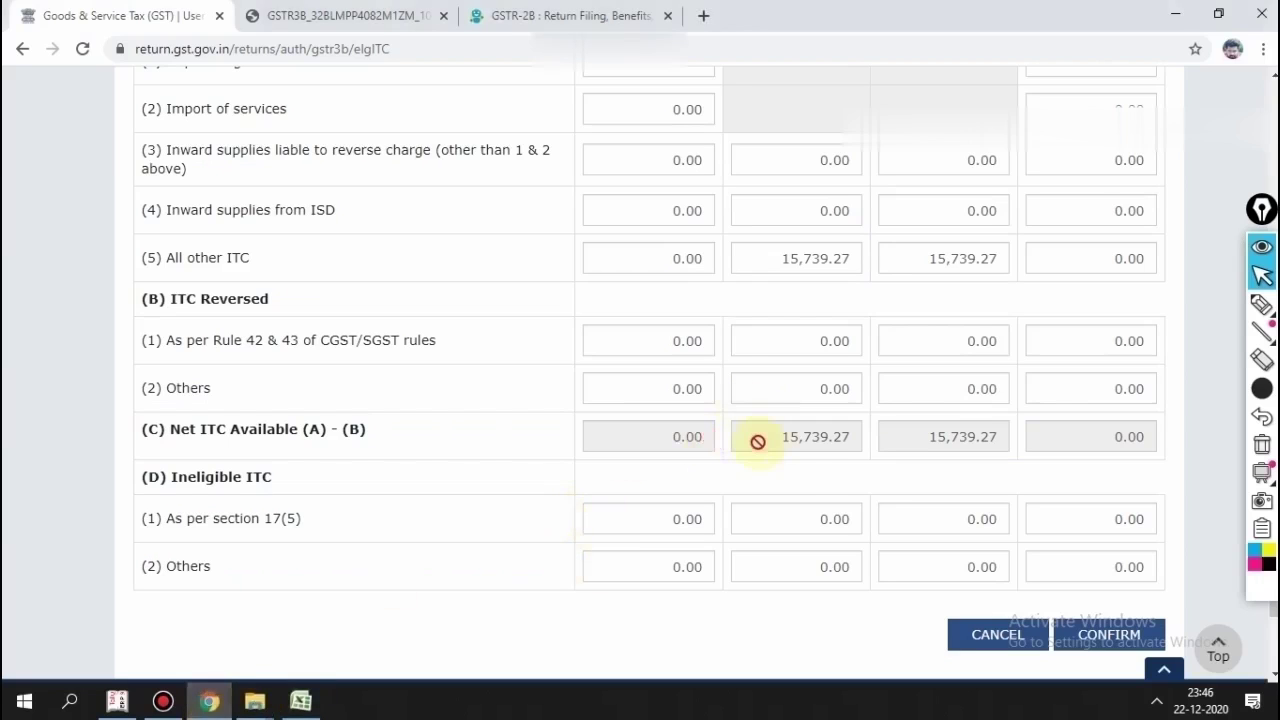
click(1097, 632)
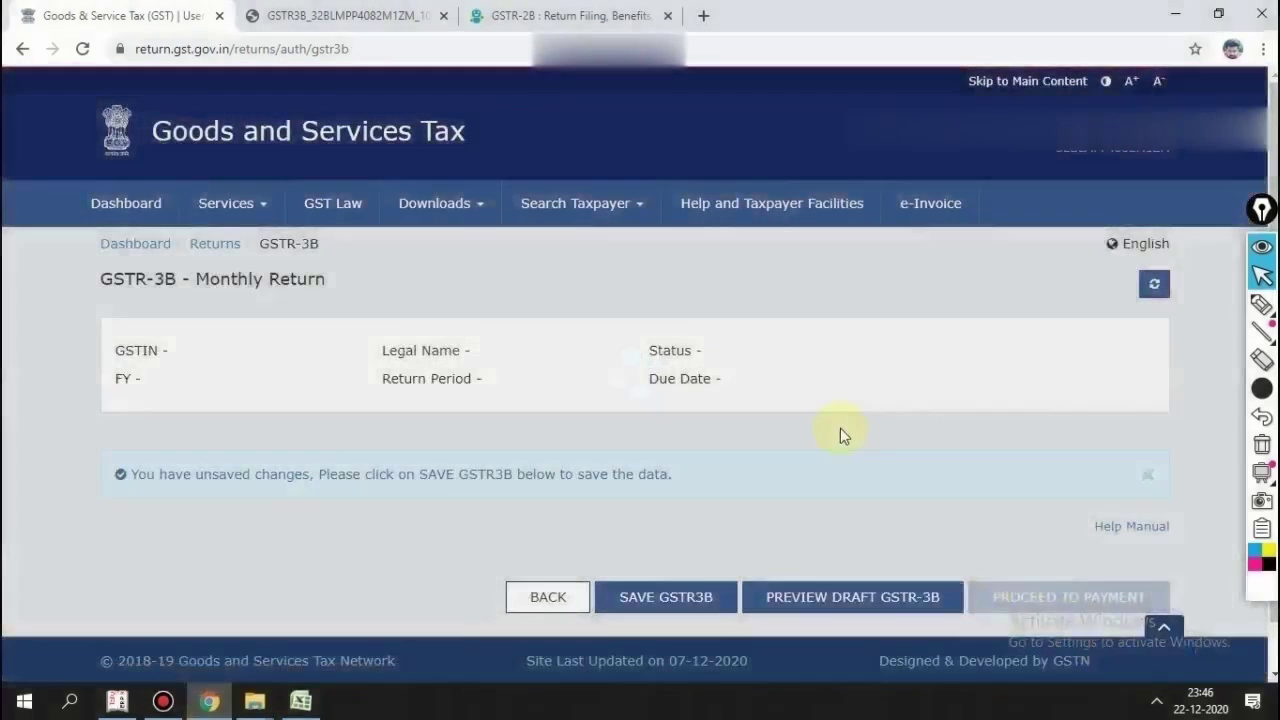
Step: Save the October GSTR-3B return and check the amounts on its summary tiles
scroll(847, 430, down, 5)
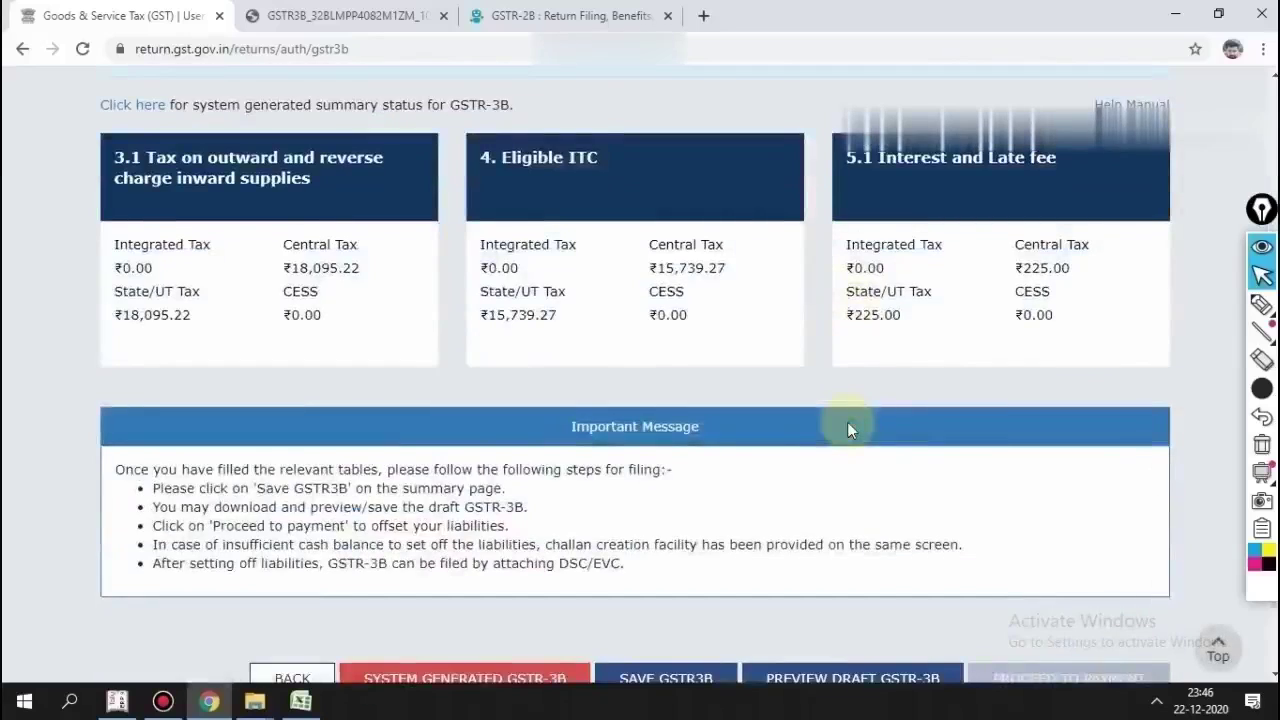
scroll(615, 532, down, 2)
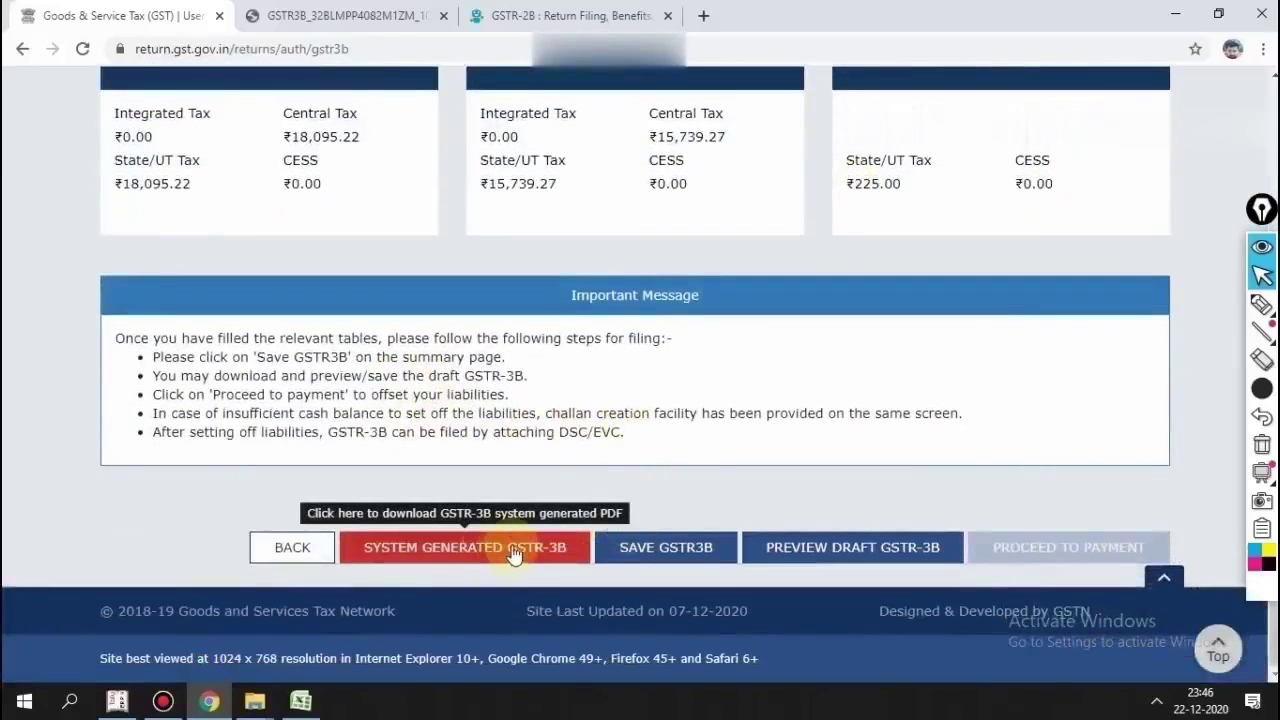
click(666, 552)
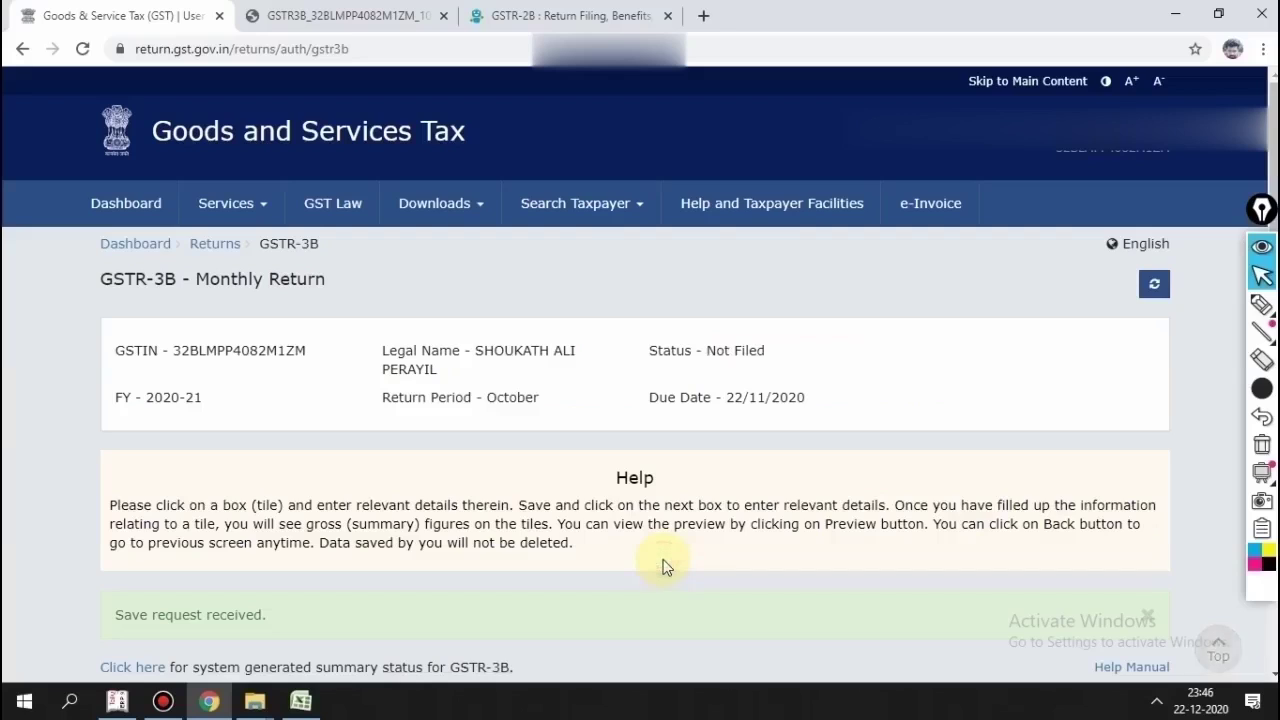
scroll(669, 560, down, 3)
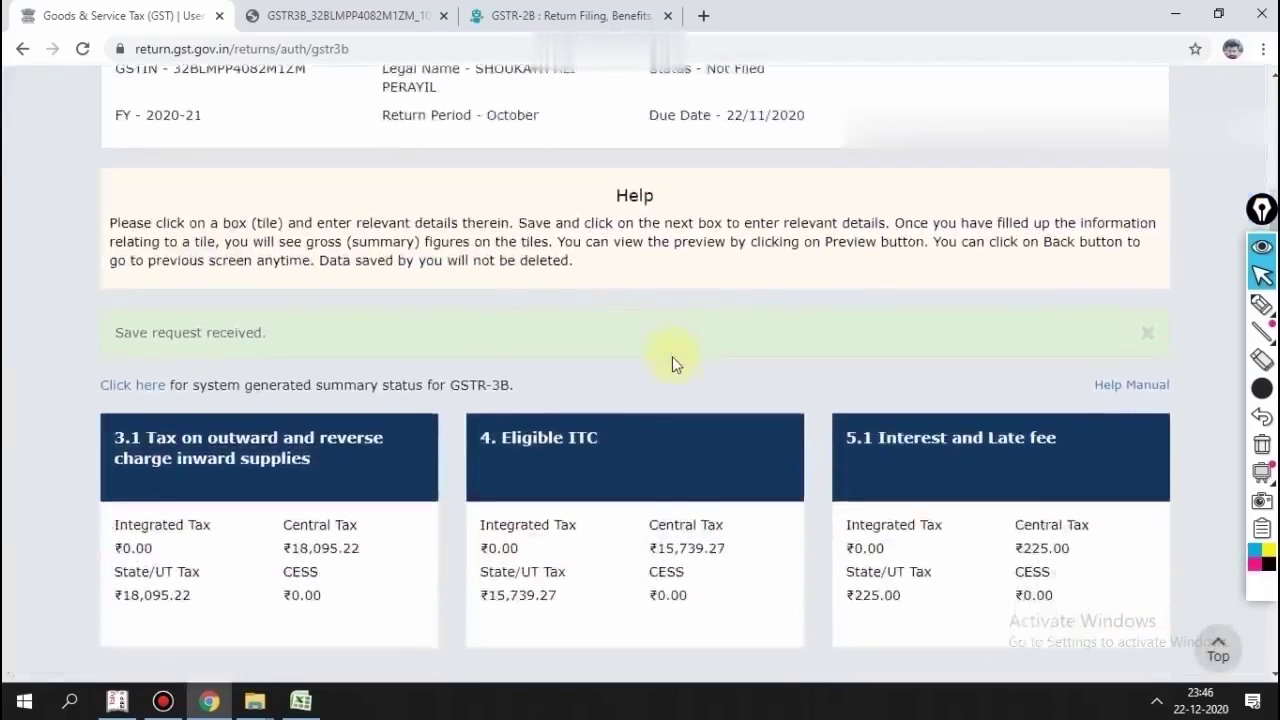
Step: Open table 3.1 and compare its outward supply figures with Tally's October GSTR-3B report, leaving the table without confirming
scroll(674, 362, down, 2)
click(260, 268)
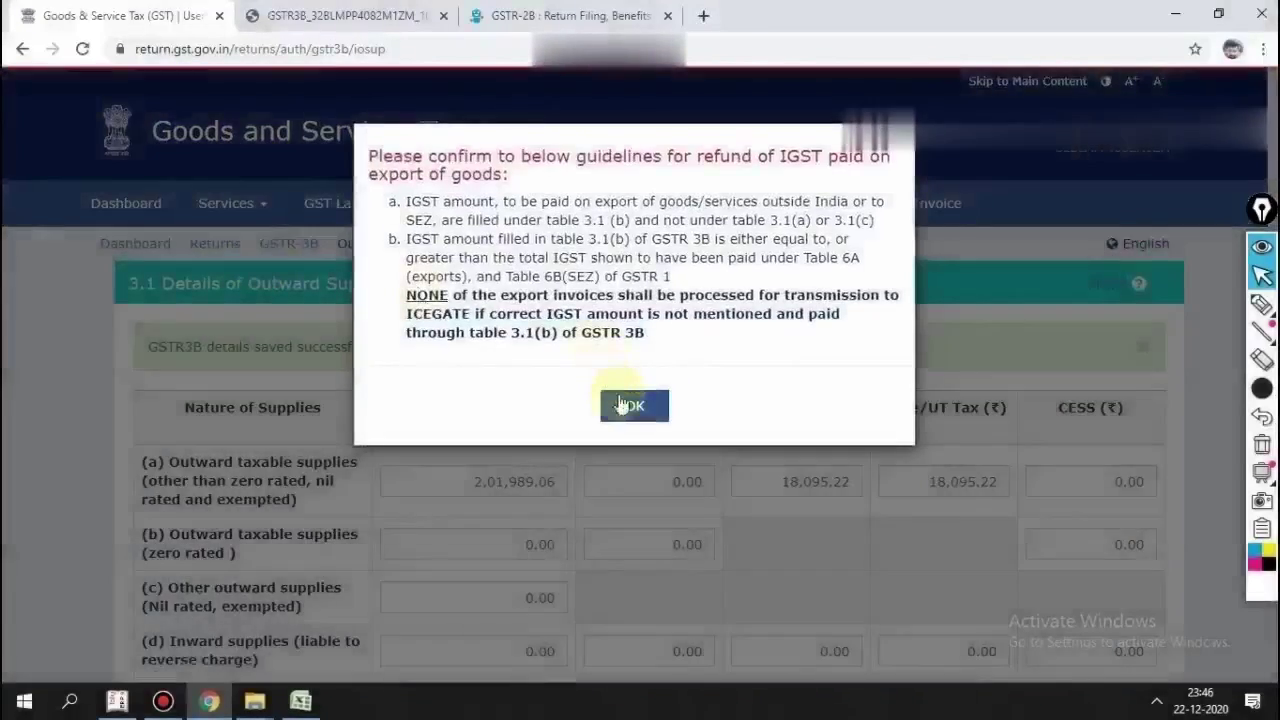
click(626, 405)
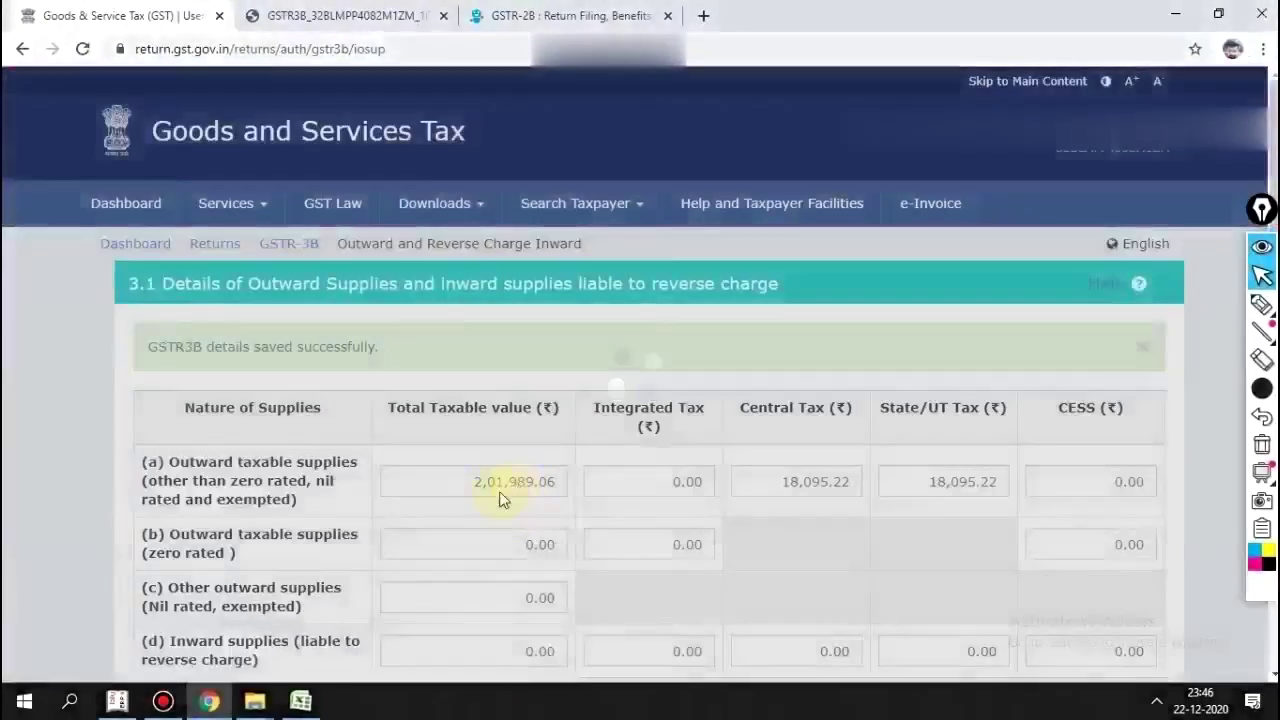
click(131, 707)
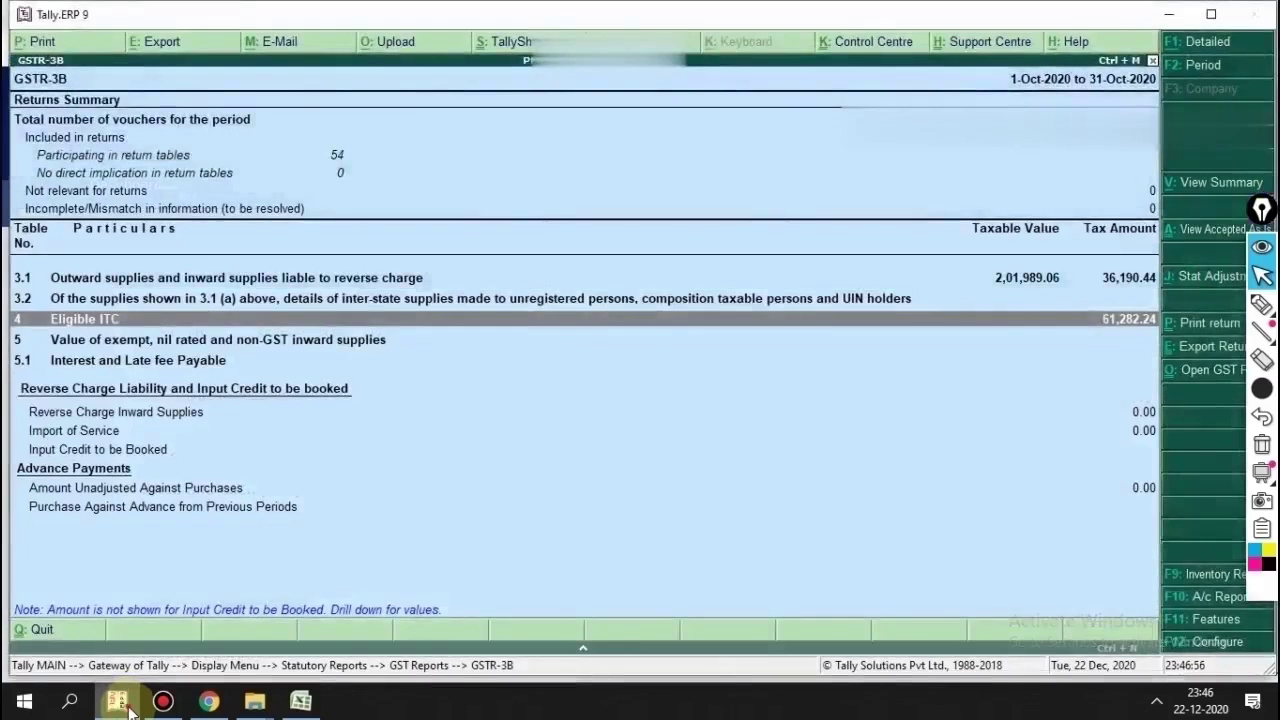
click(130, 708)
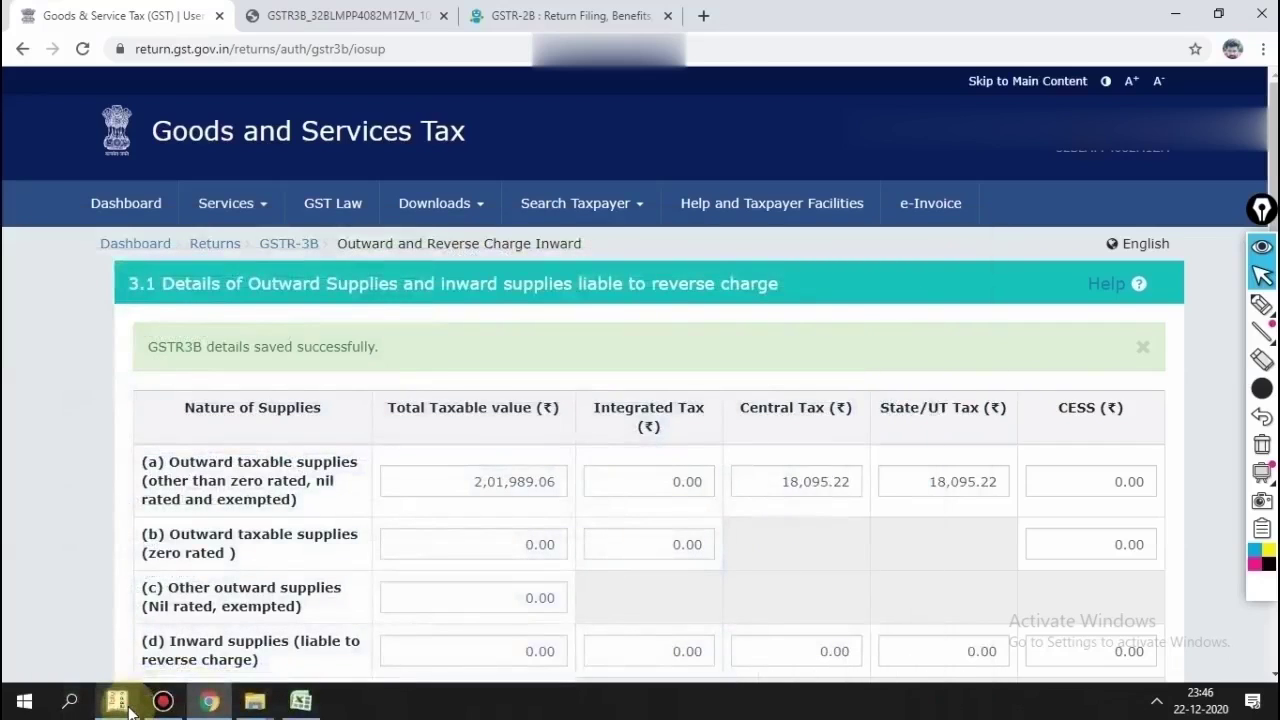
click(131, 707)
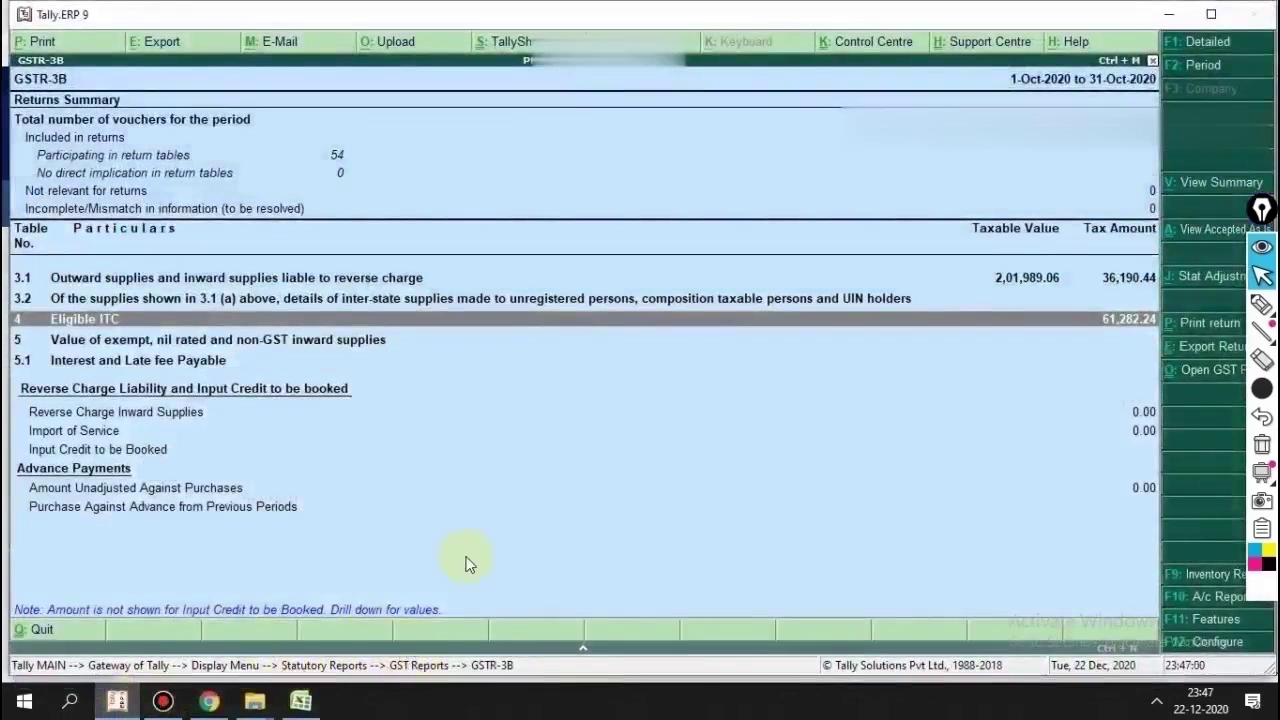
click(209, 701)
scroll(690, 480, down, 2)
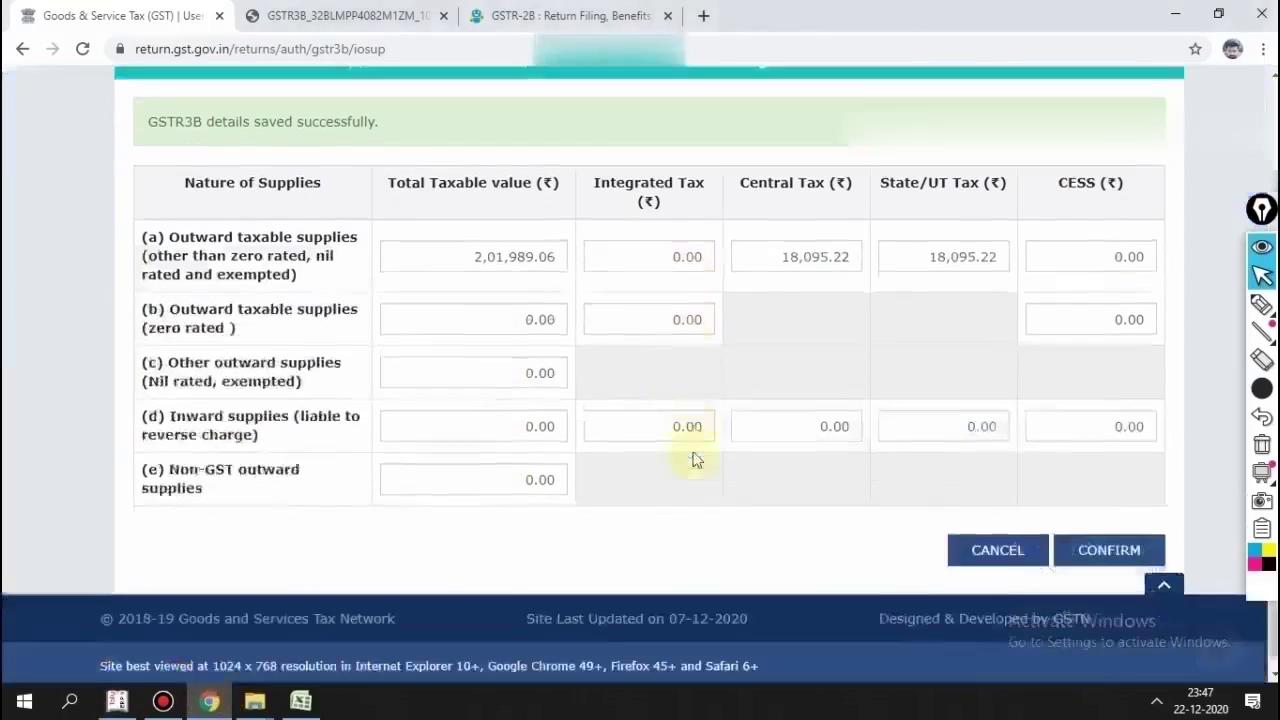
click(997, 548)
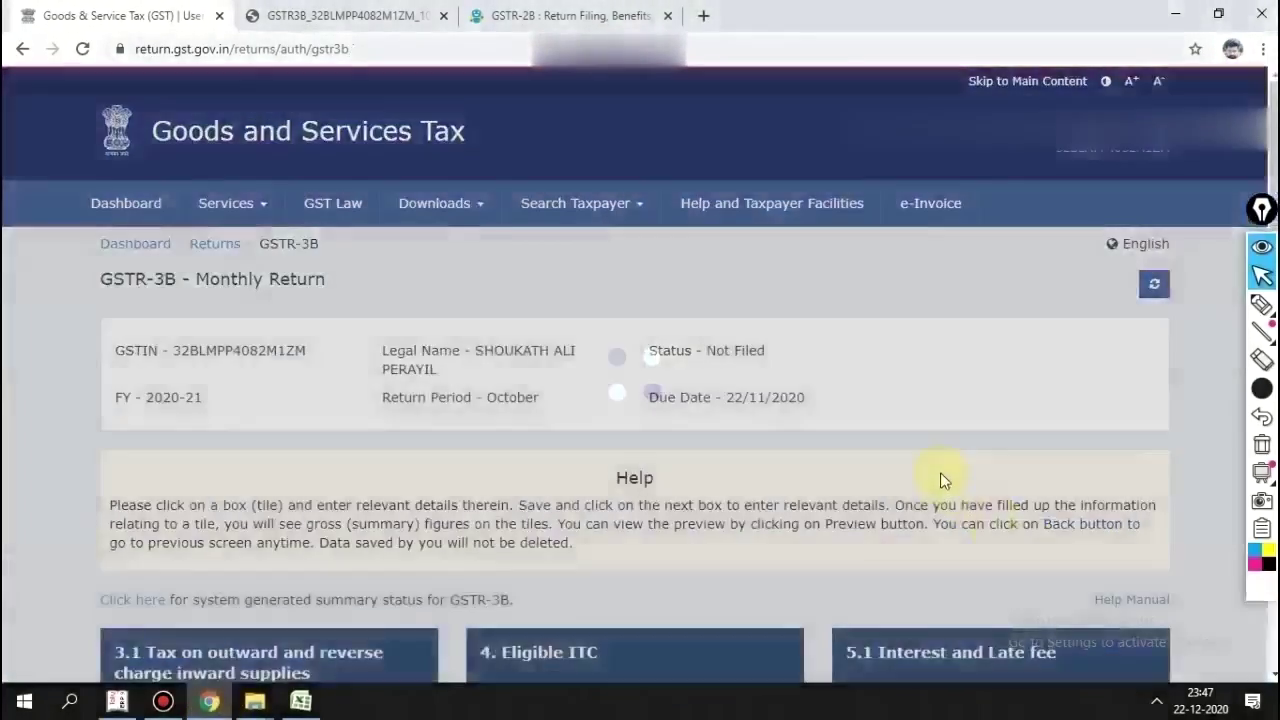
Step: Compare the amounts on the return's summary tiles with the Eligible ITC in Tally's GSTR-3B report
scroll(940, 472, down, 5)
scroll(940, 472, up, 1)
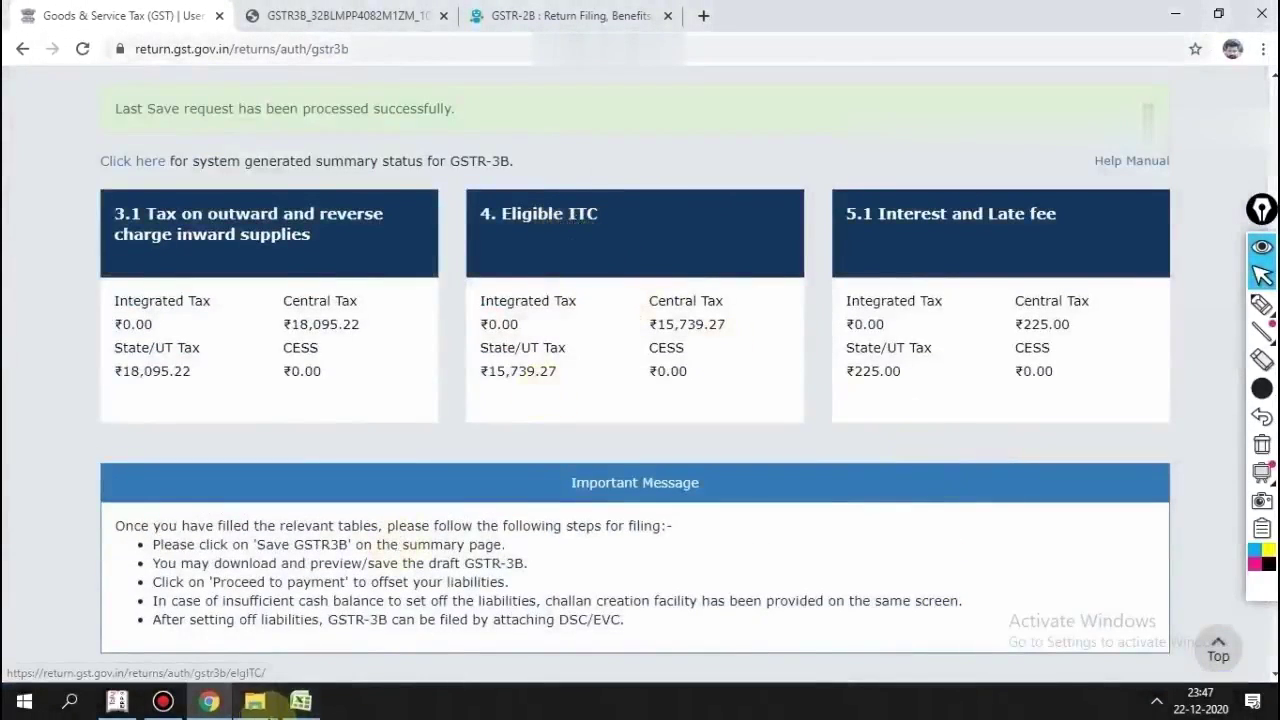
click(120, 703)
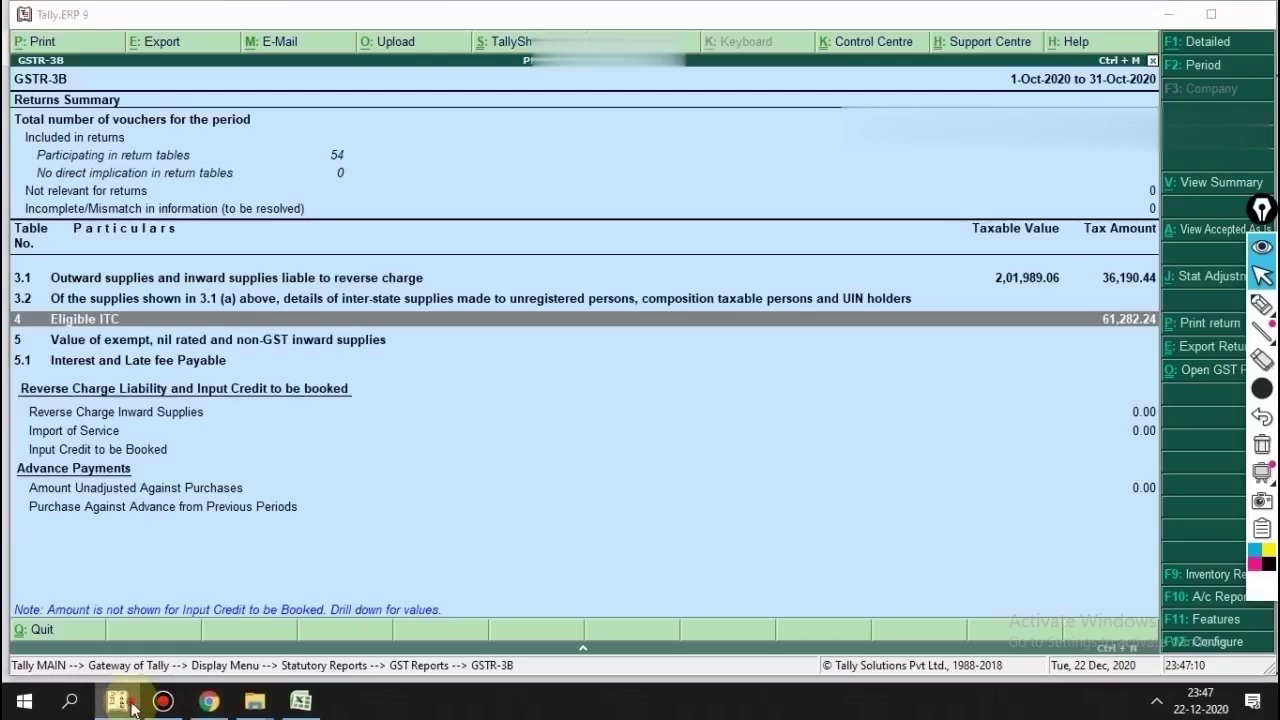
click(133, 705)
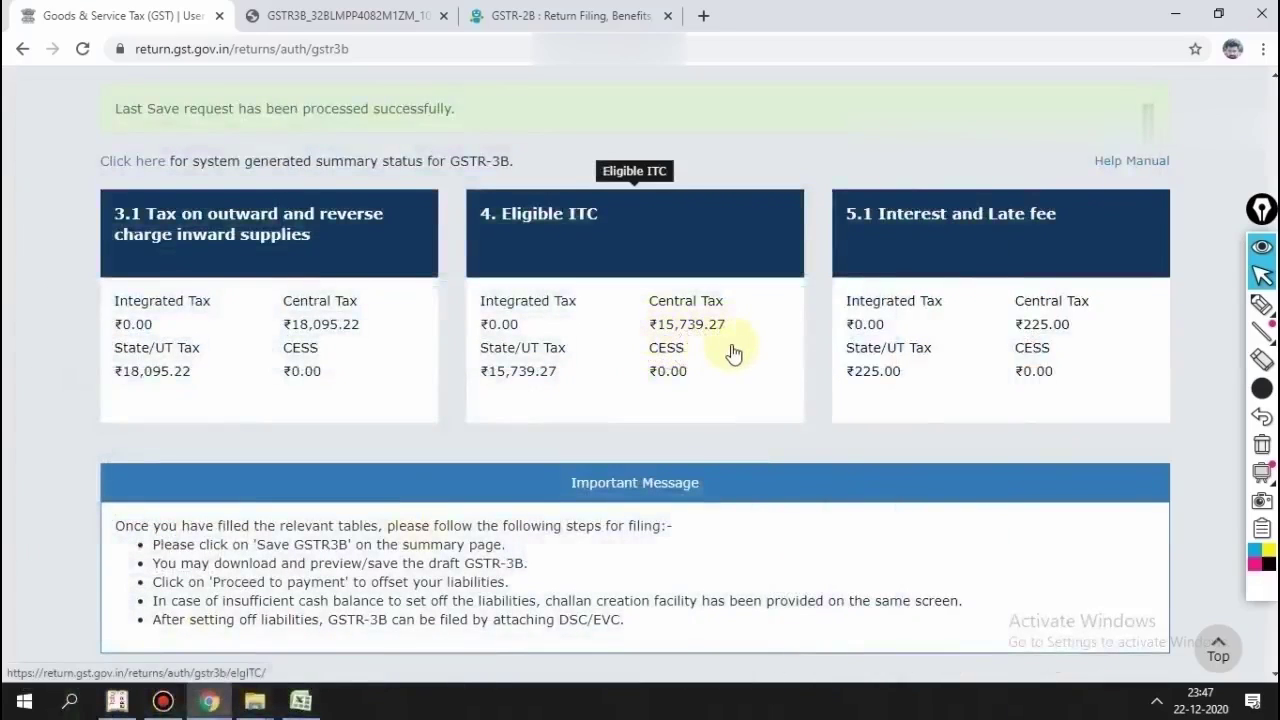
Step: Proceed to payment in the portal and review the cash ledger balances and the tax paid through ITC
scroll(736, 351, down, 3)
click(1070, 548)
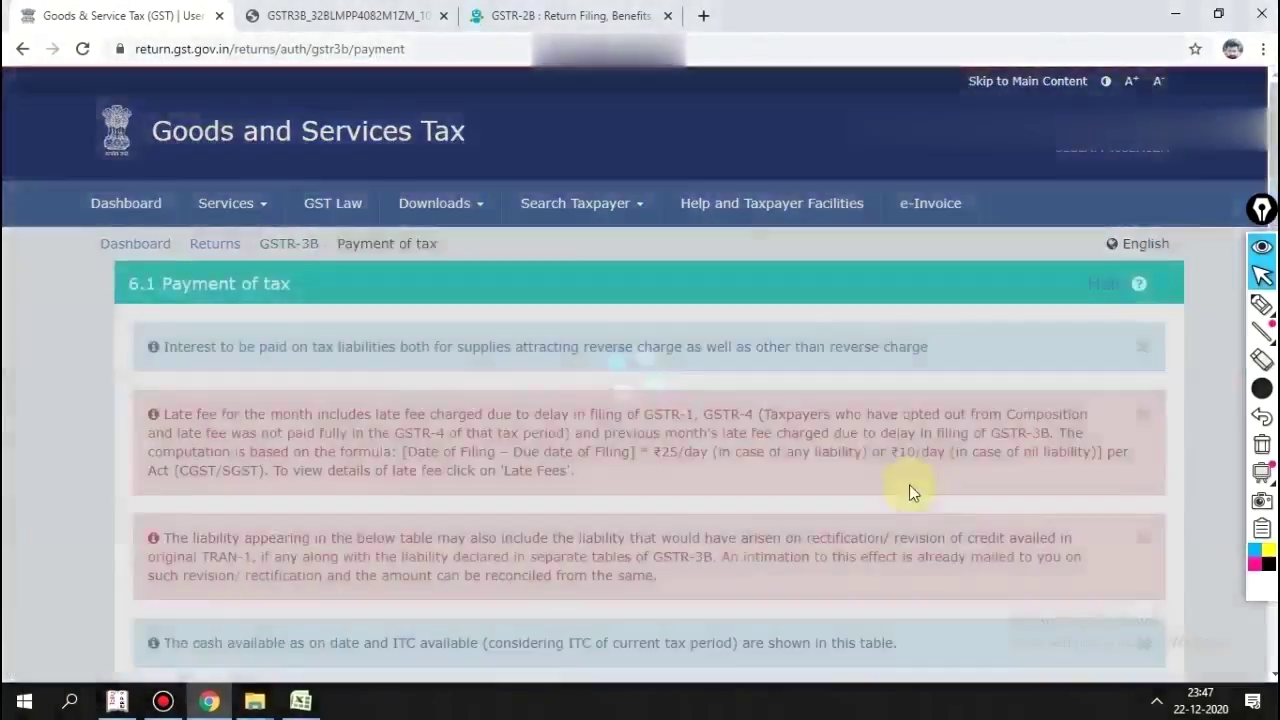
scroll(909, 484, down, 8)
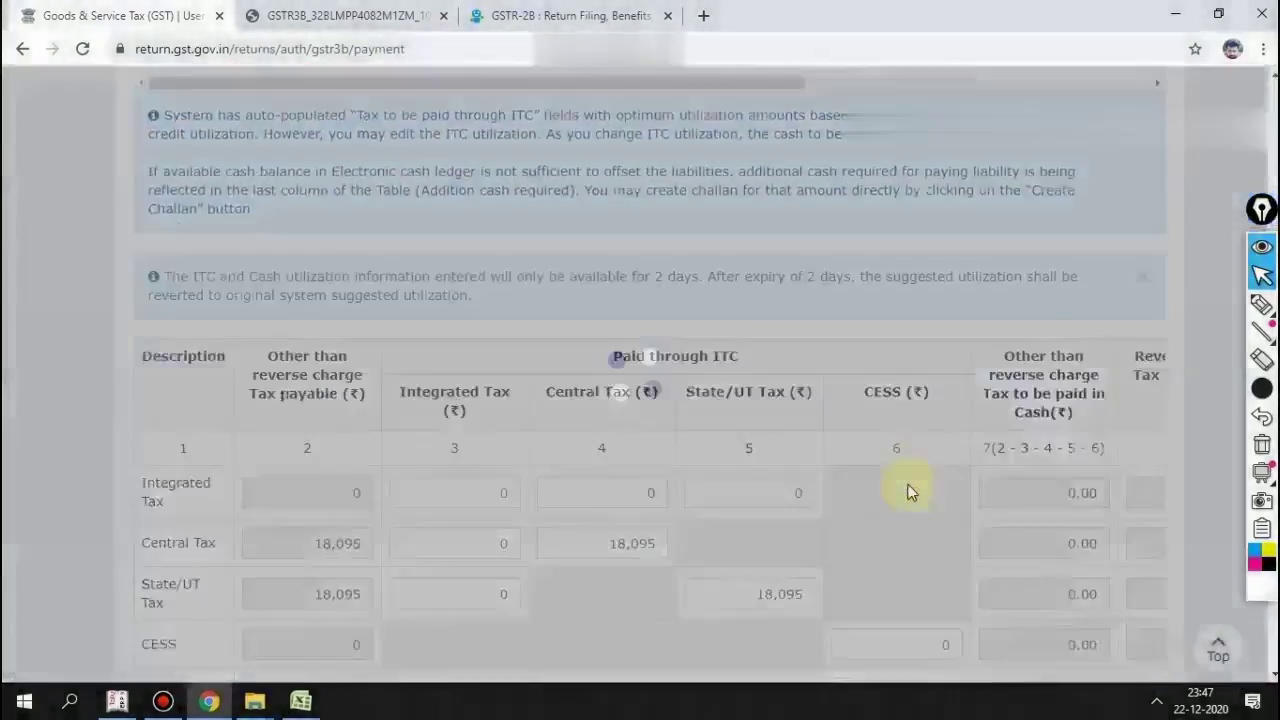
scroll(908, 490, down, 2)
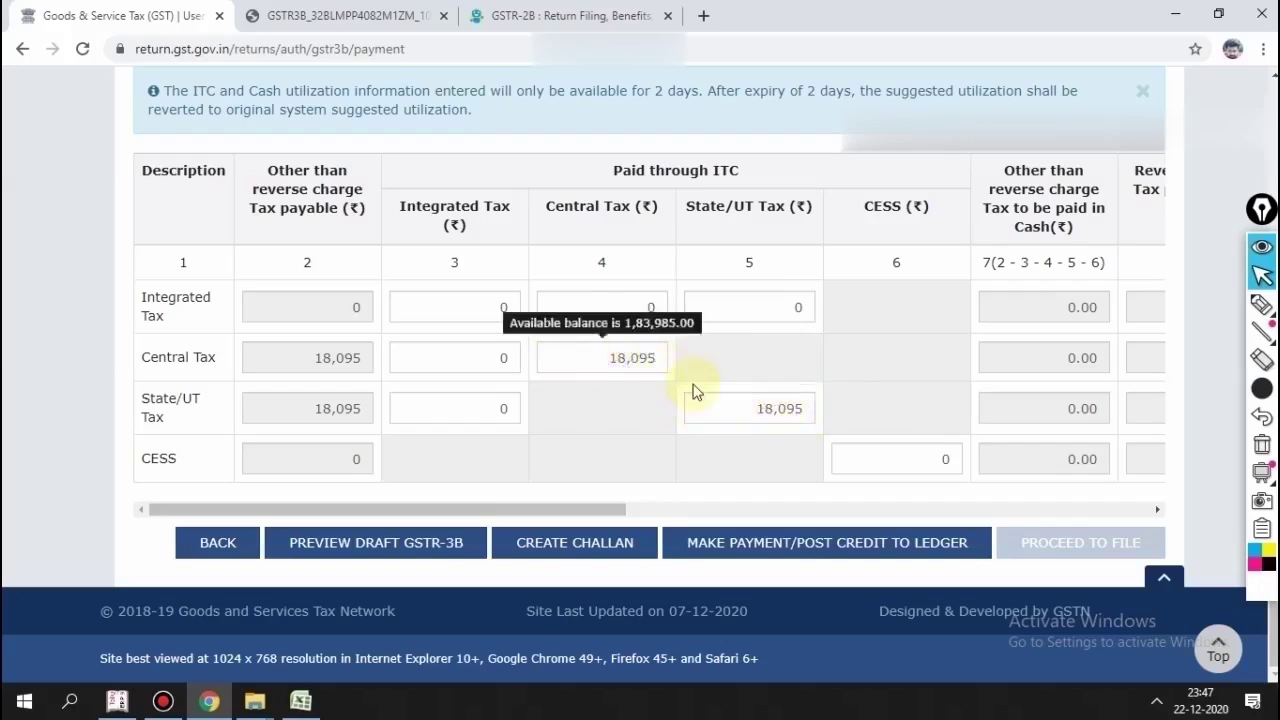
scroll(677, 449, up, 2)
scroll(680, 449, up, 8)
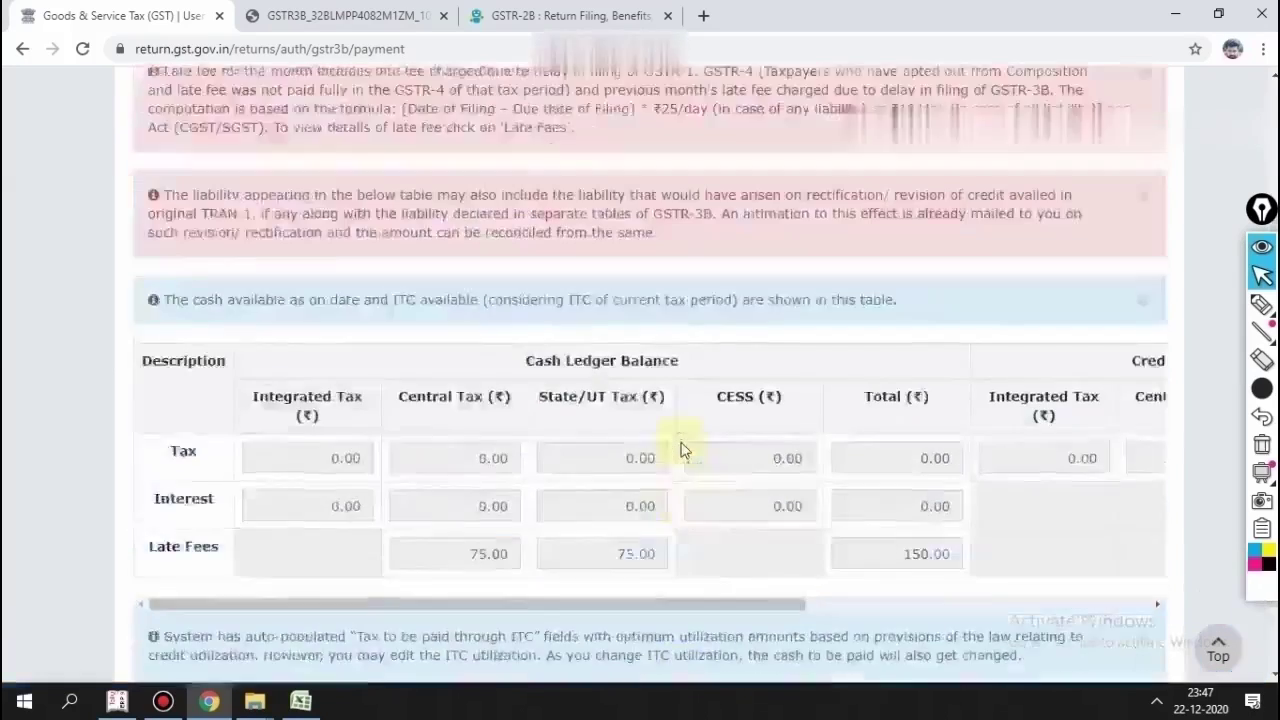
scroll(680, 449, down, 3)
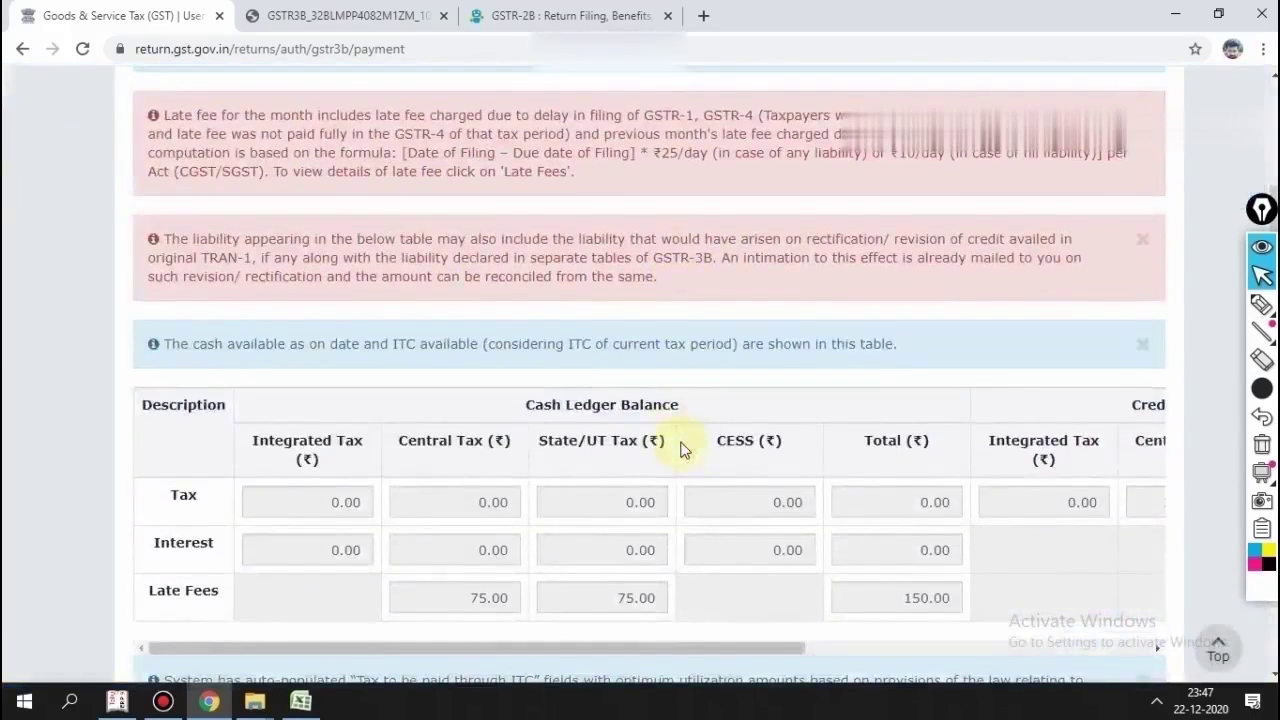
scroll(680, 449, up, 3)
scroll(684, 445, down, 6)
scroll(684, 440, down, 5)
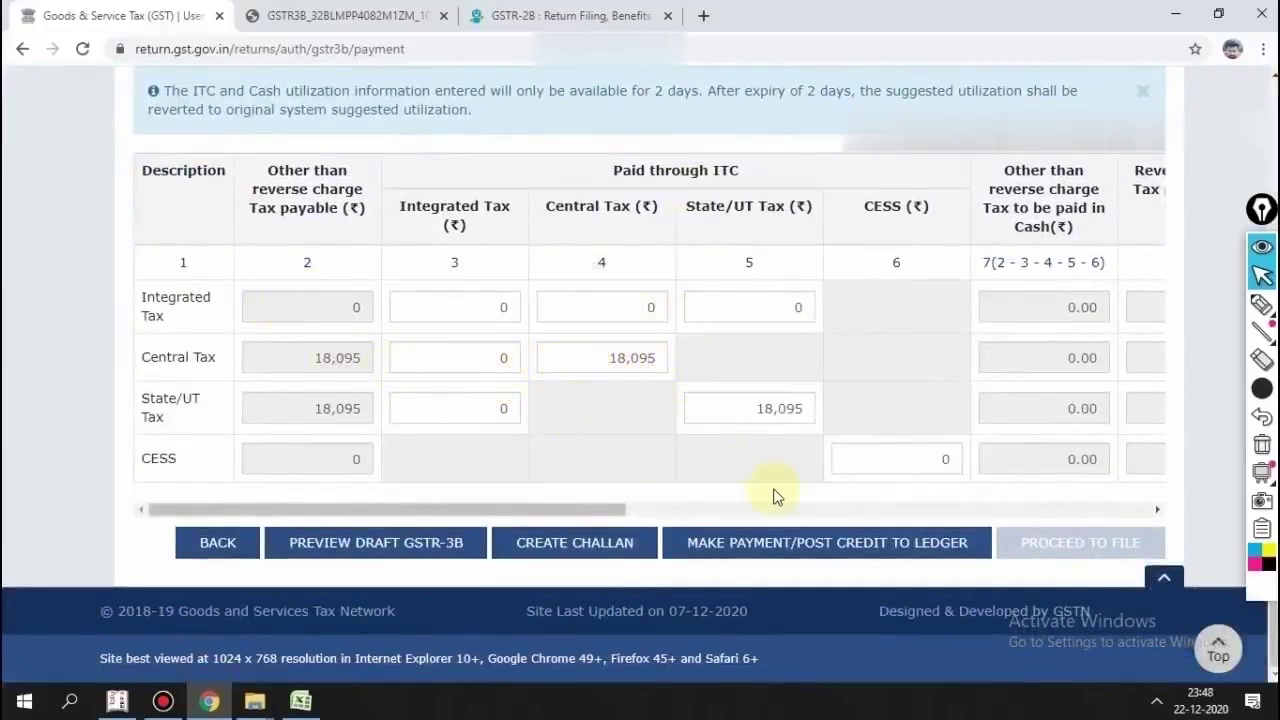
Step: Try to post the credit to the ledger without creating a challan, and check the late fee and additional cash columns
click(834, 548)
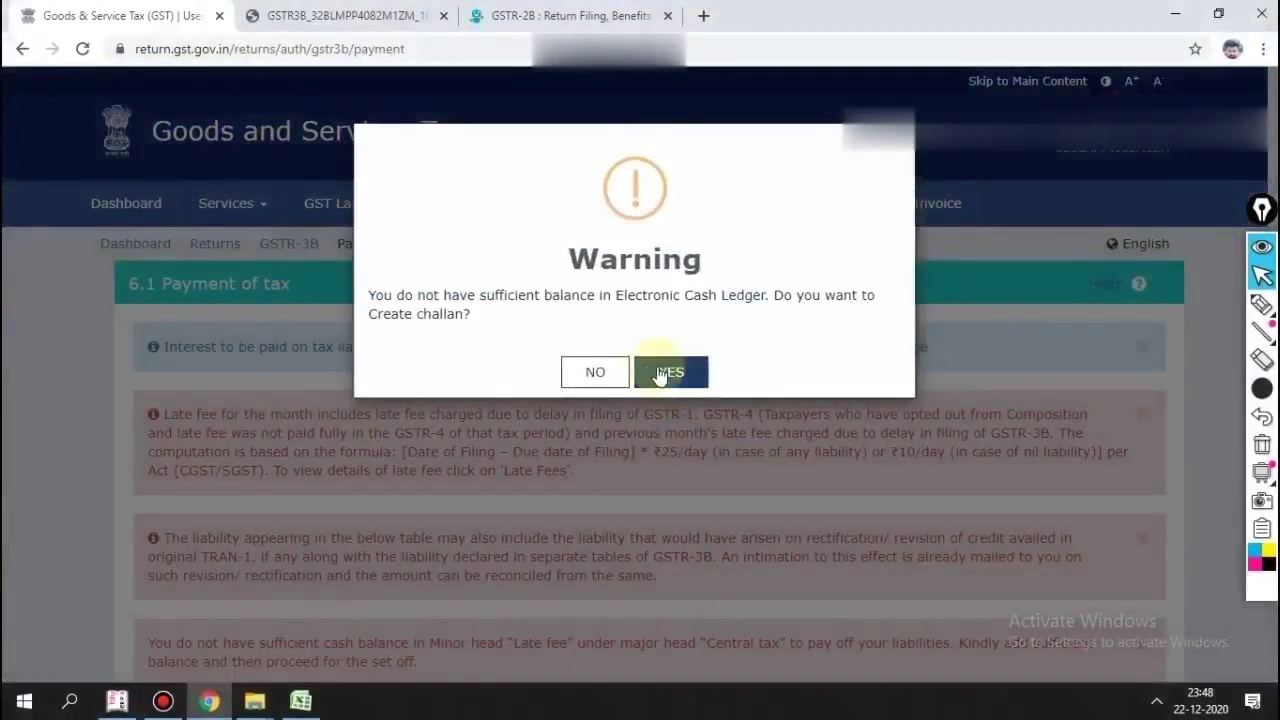
click(597, 371)
scroll(770, 420, down, 4)
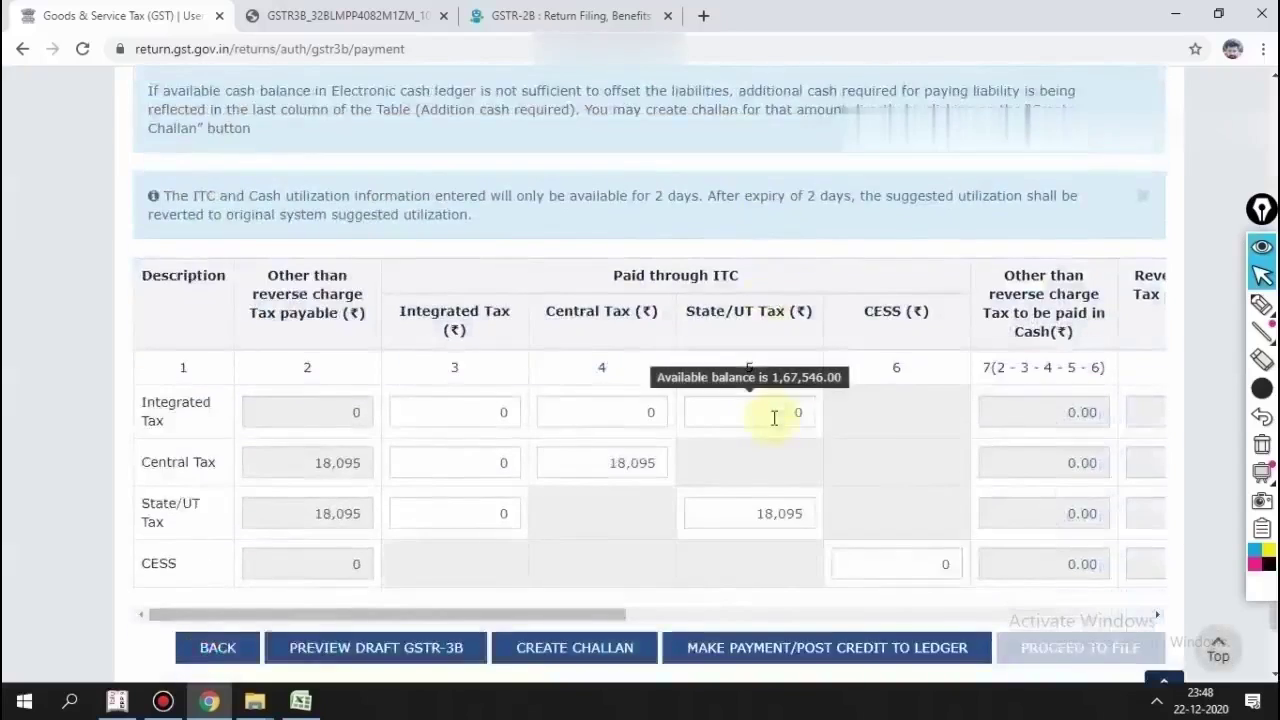
drag(629, 520, 1149, 534)
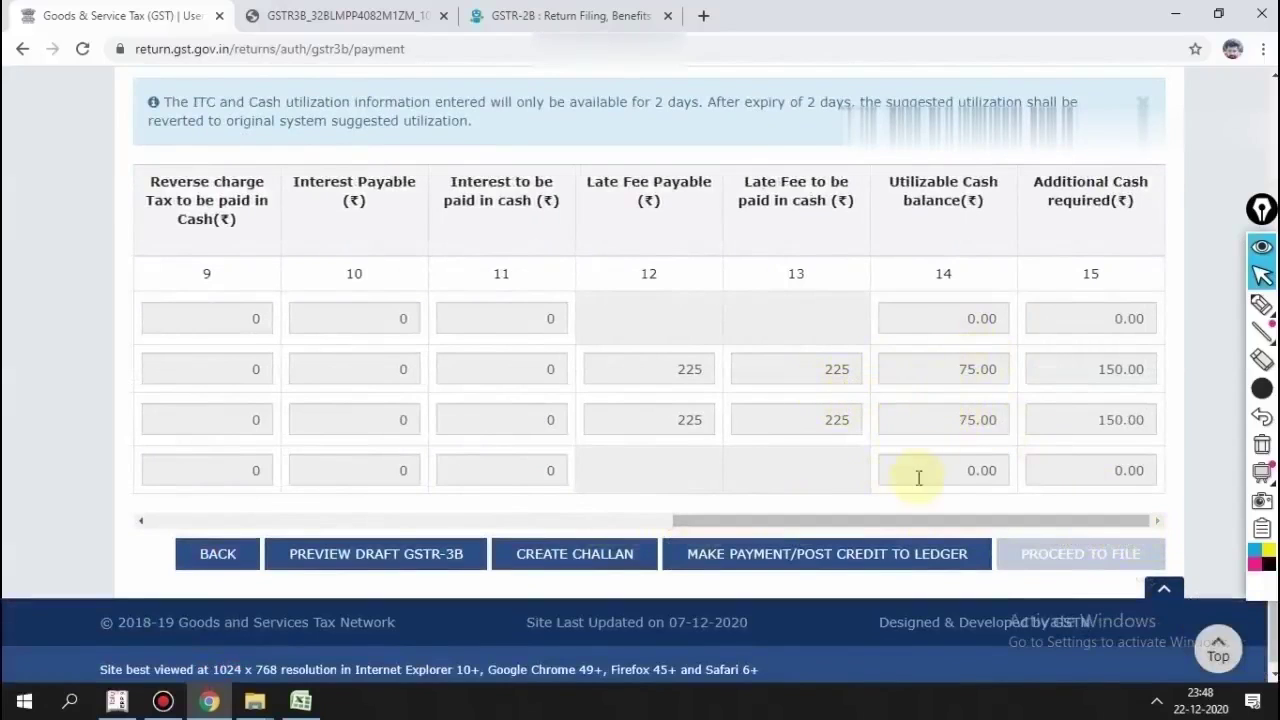
drag(757, 520, 686, 523)
Step: Request payment again, agree to create a challan for the cash shortfall, and generate it with E-Payment as the payment mode
click(745, 553)
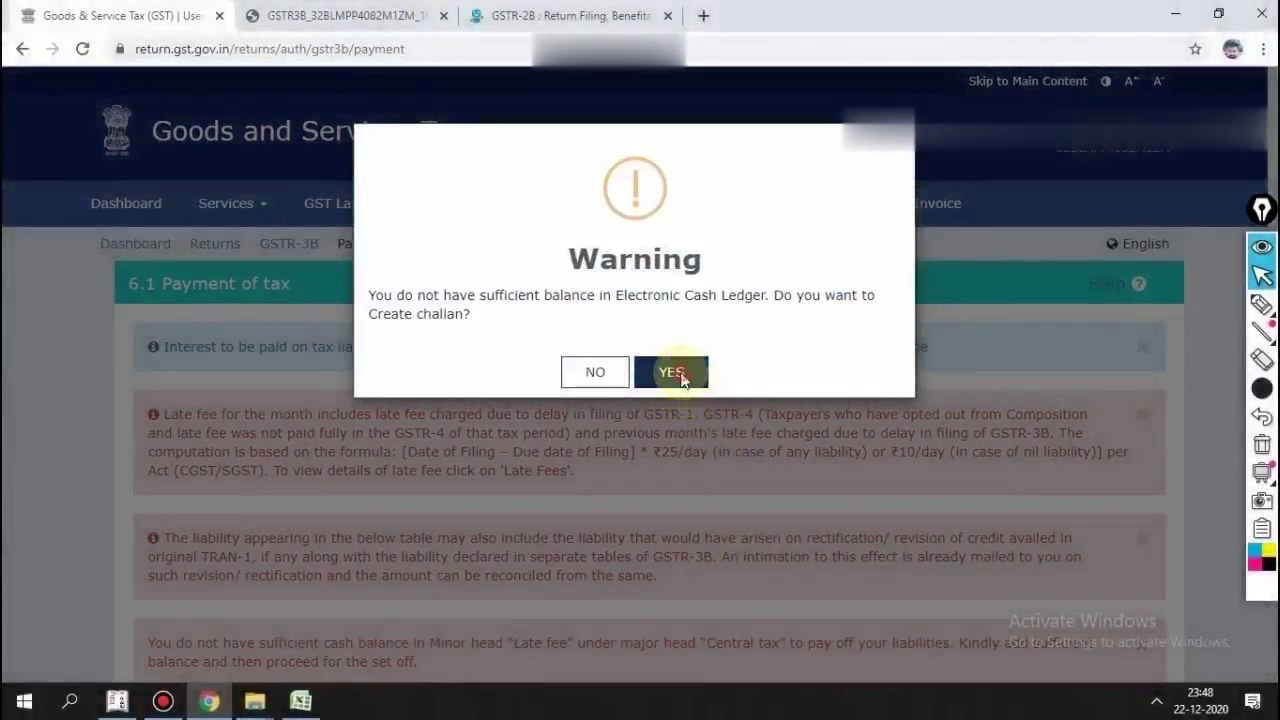
click(680, 378)
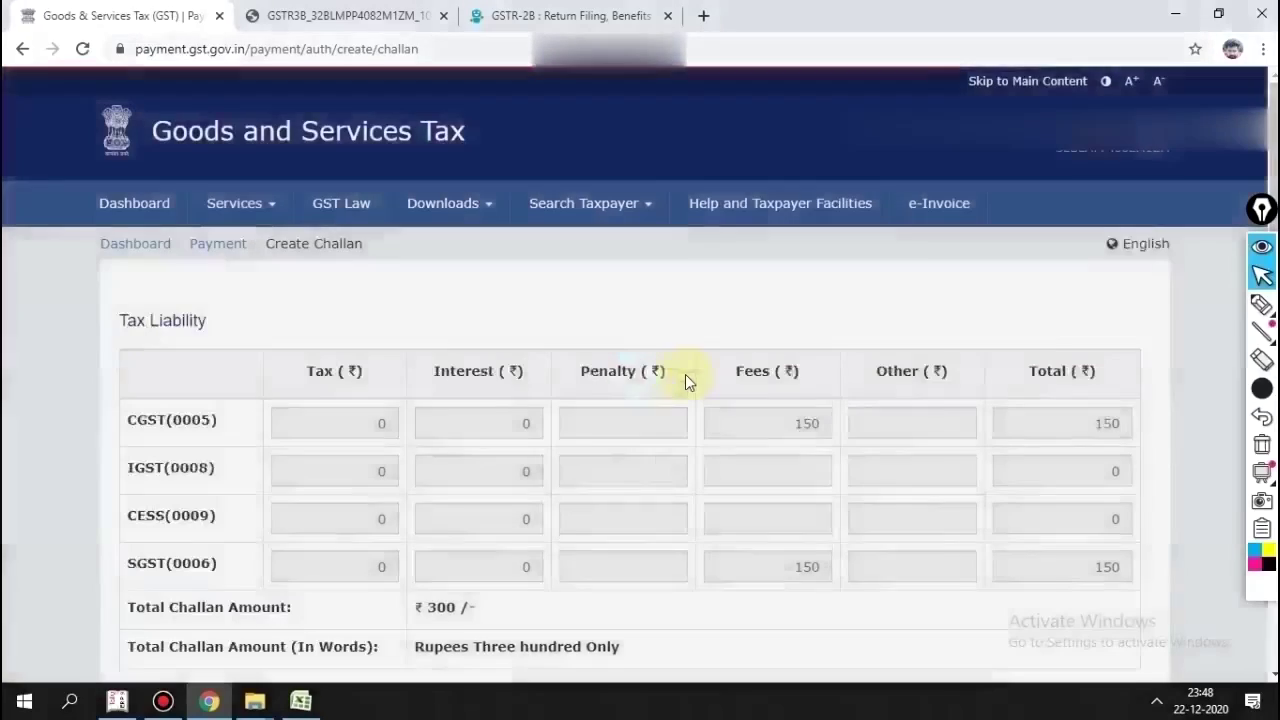
scroll(755, 430, down, 2)
scroll(757, 428, down, 1)
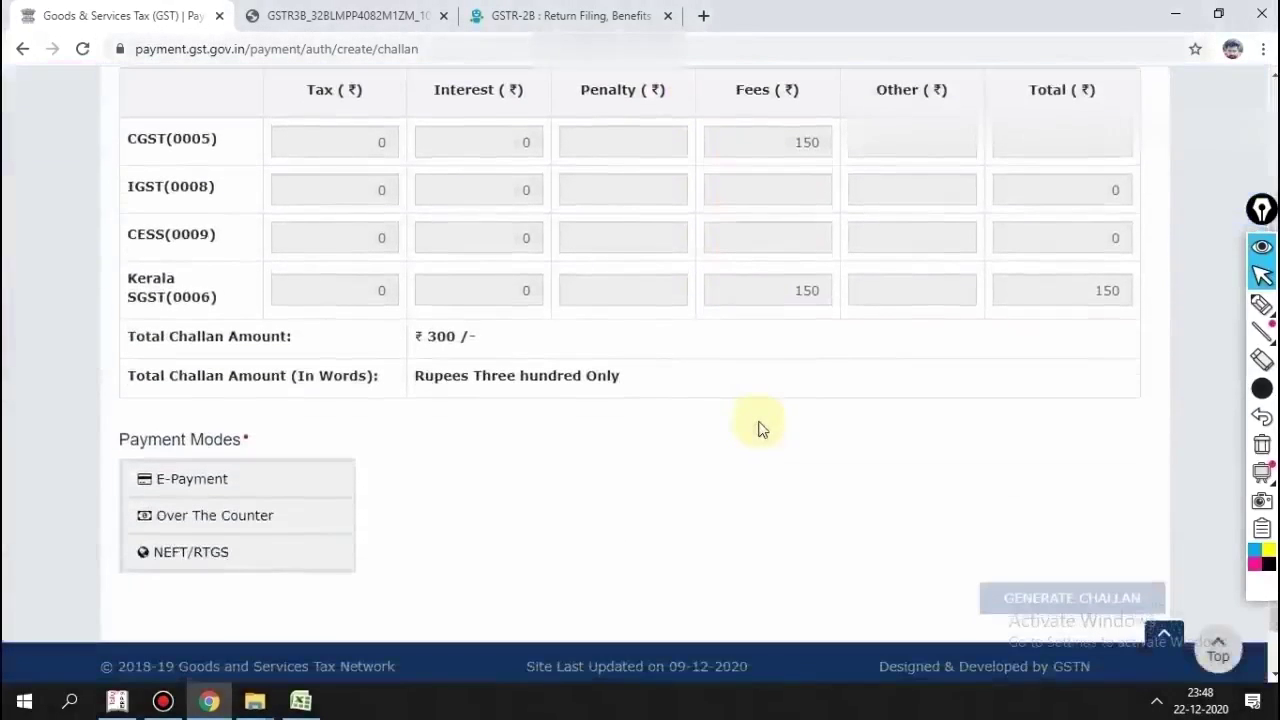
click(180, 488)
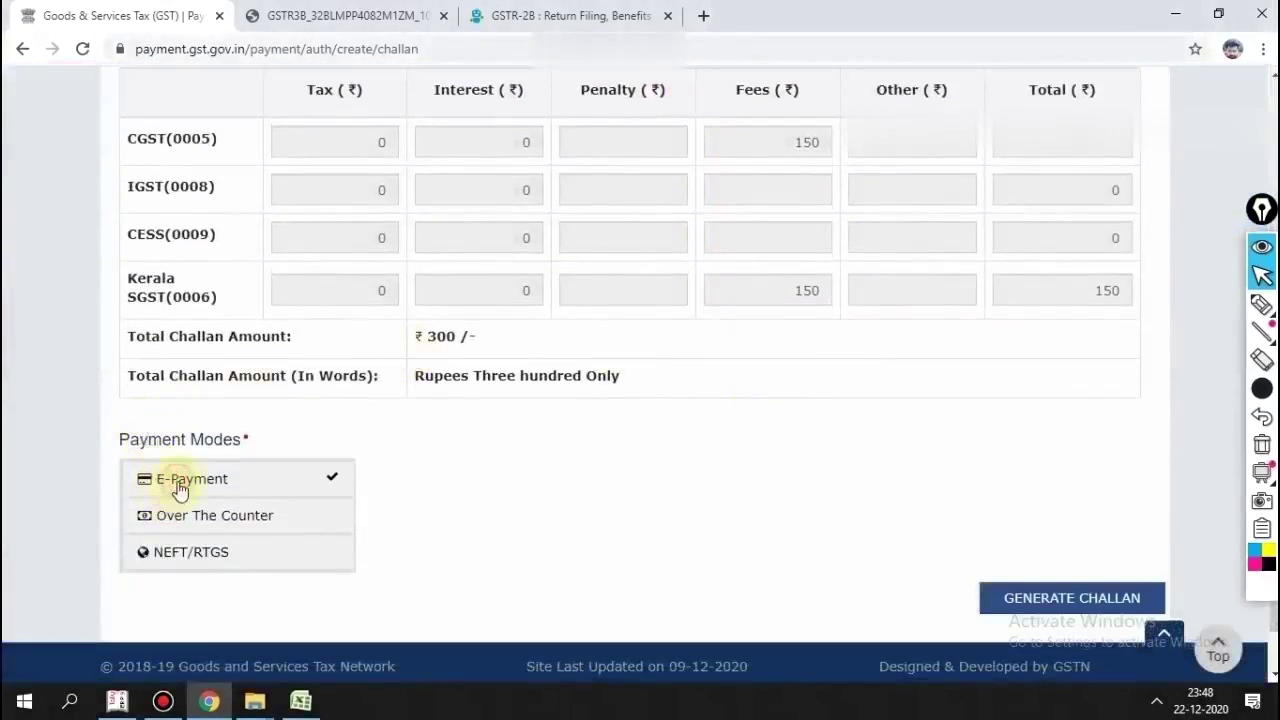
scroll(455, 468, up, 3)
scroll(540, 468, down, 3)
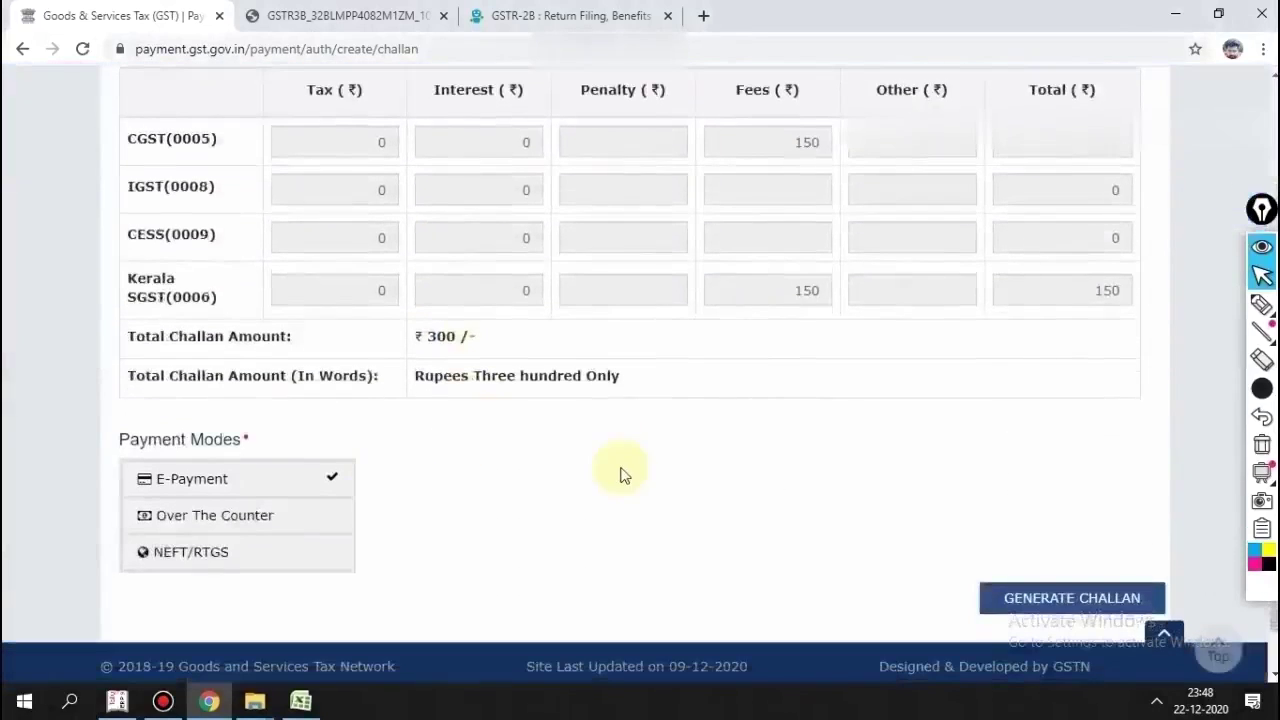
click(1030, 598)
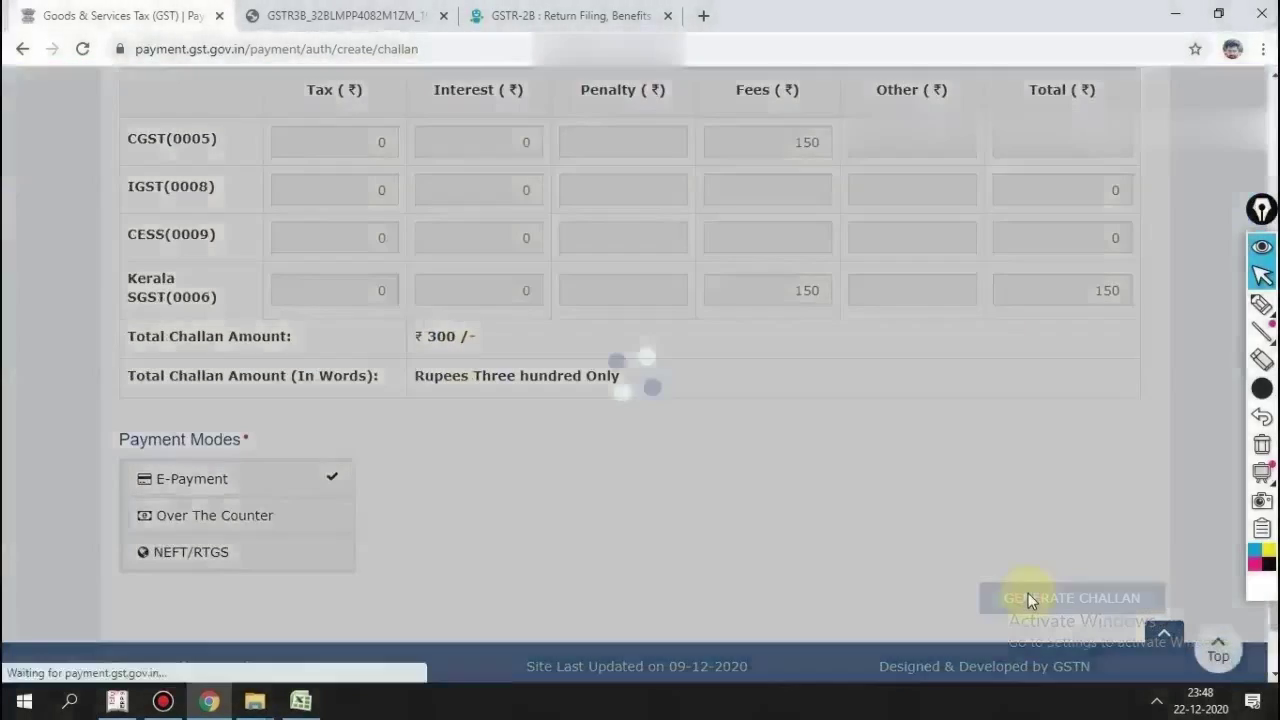
Step: Choose Net Banking through Axis Bank for the challan, accept the terms and conditions, and proceed to make the payment
scroll(745, 463, down, 3)
scroll(745, 463, down, 3)
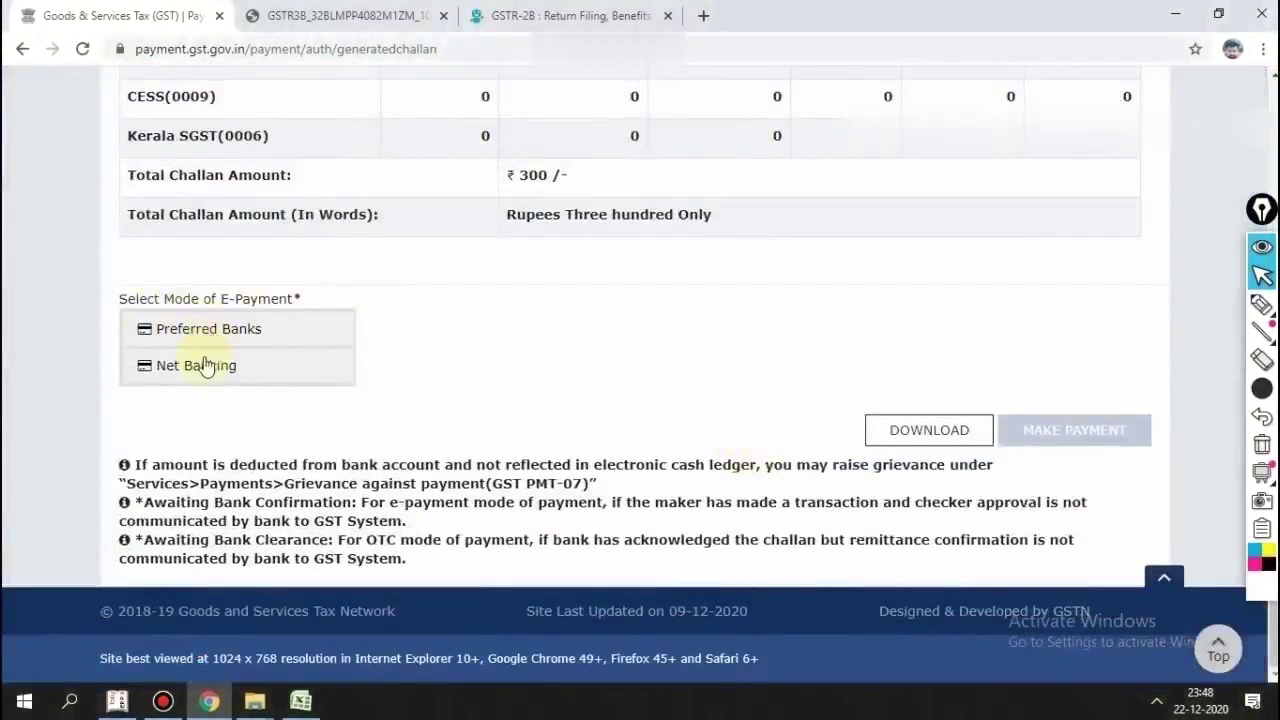
click(200, 370)
scroll(438, 358, down, 2)
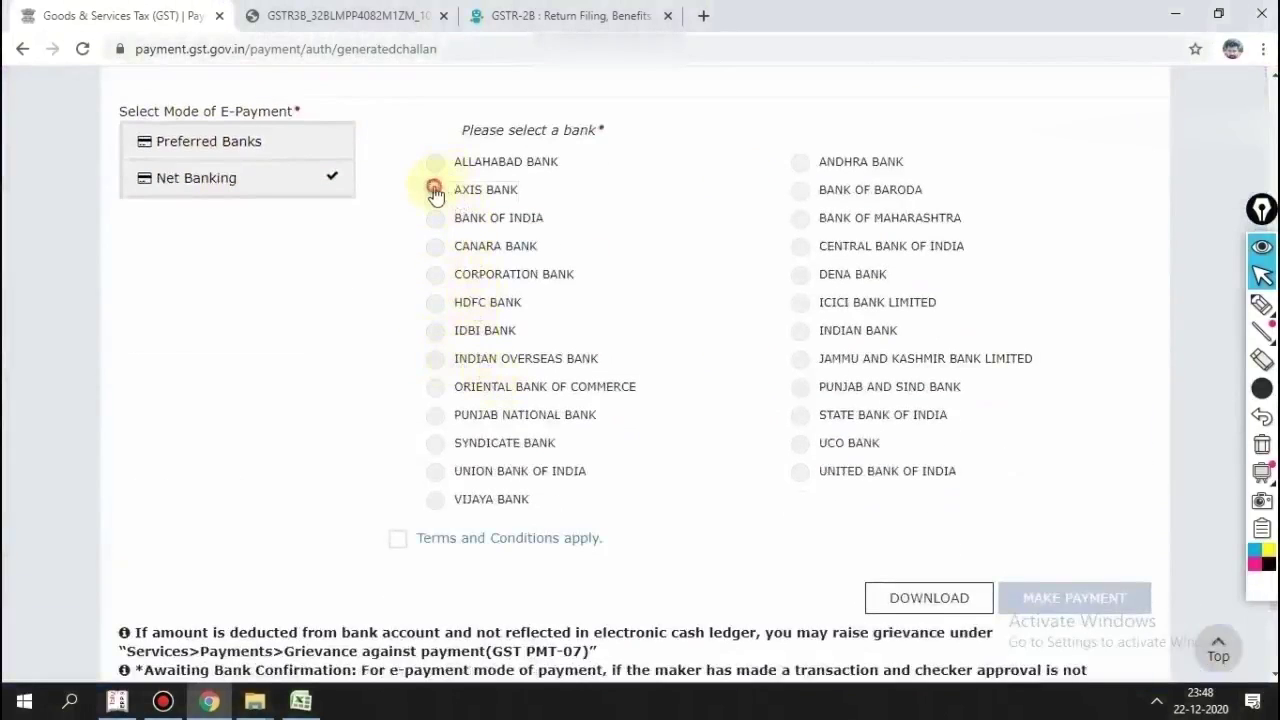
click(435, 189)
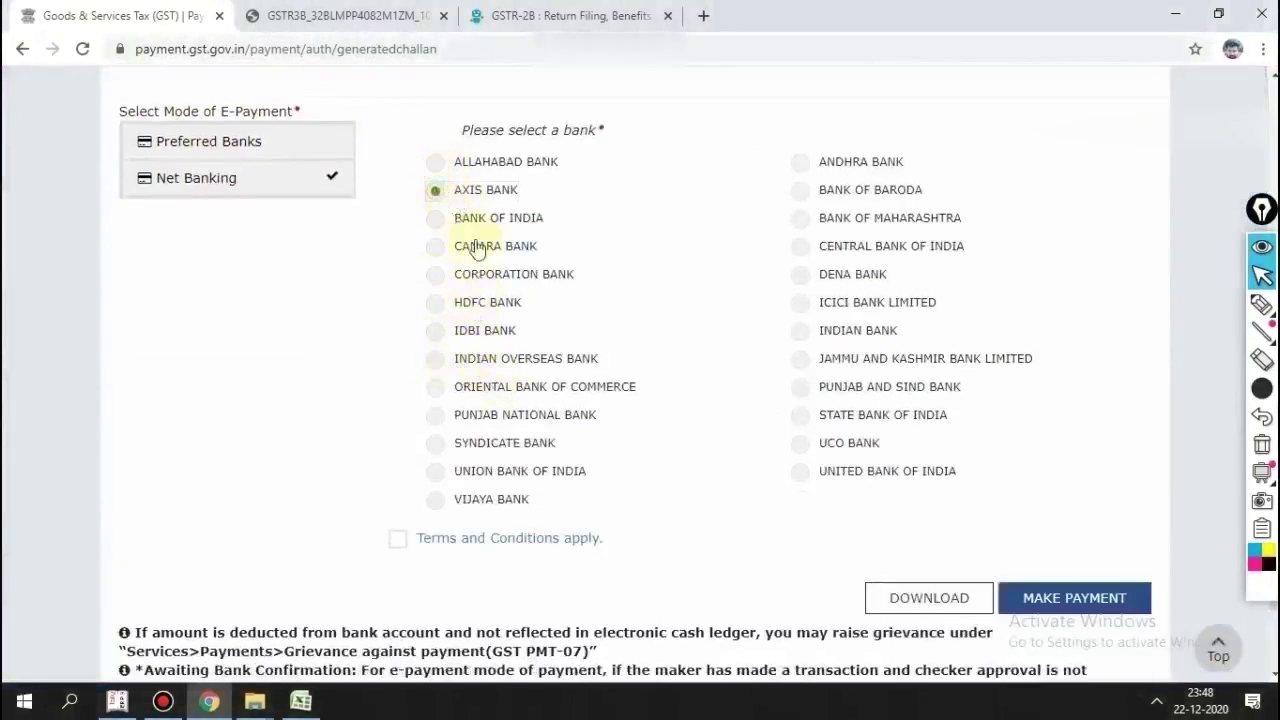
click(413, 543)
click(852, 670)
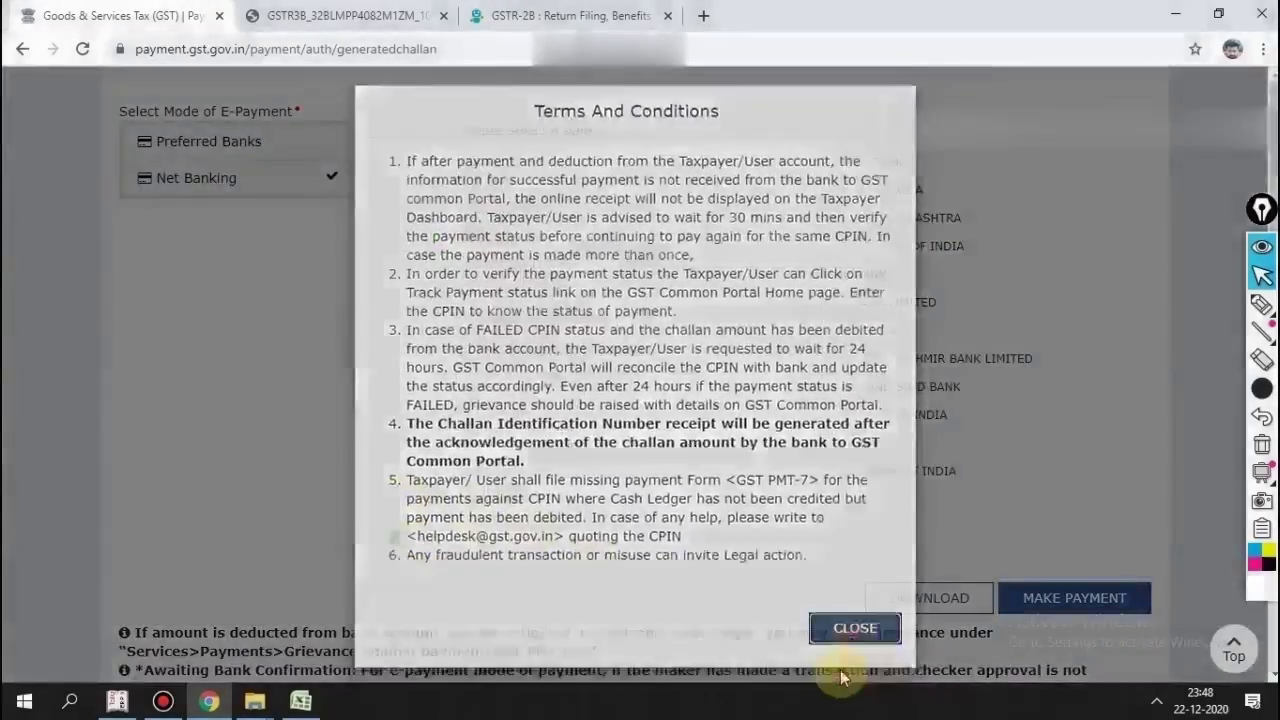
click(1057, 598)
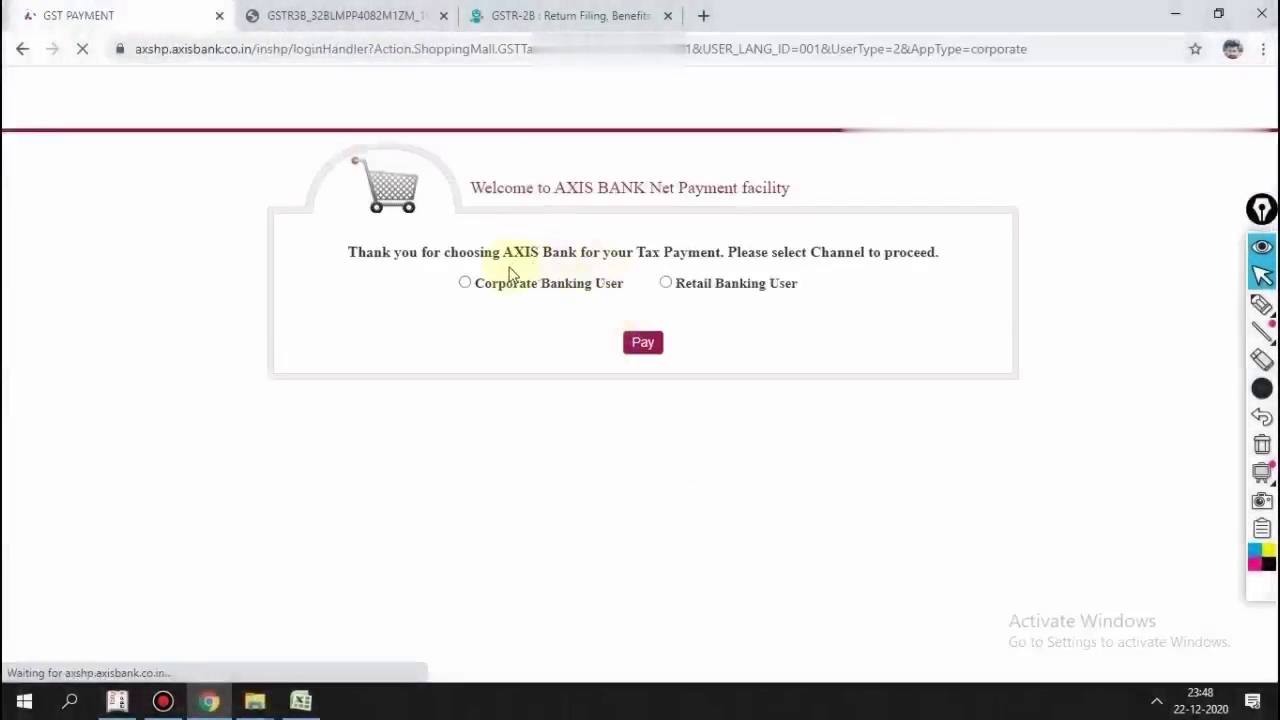
Step: Choose Retail Banking User as the tax payment channel and proceed to the net banking login
click(668, 284)
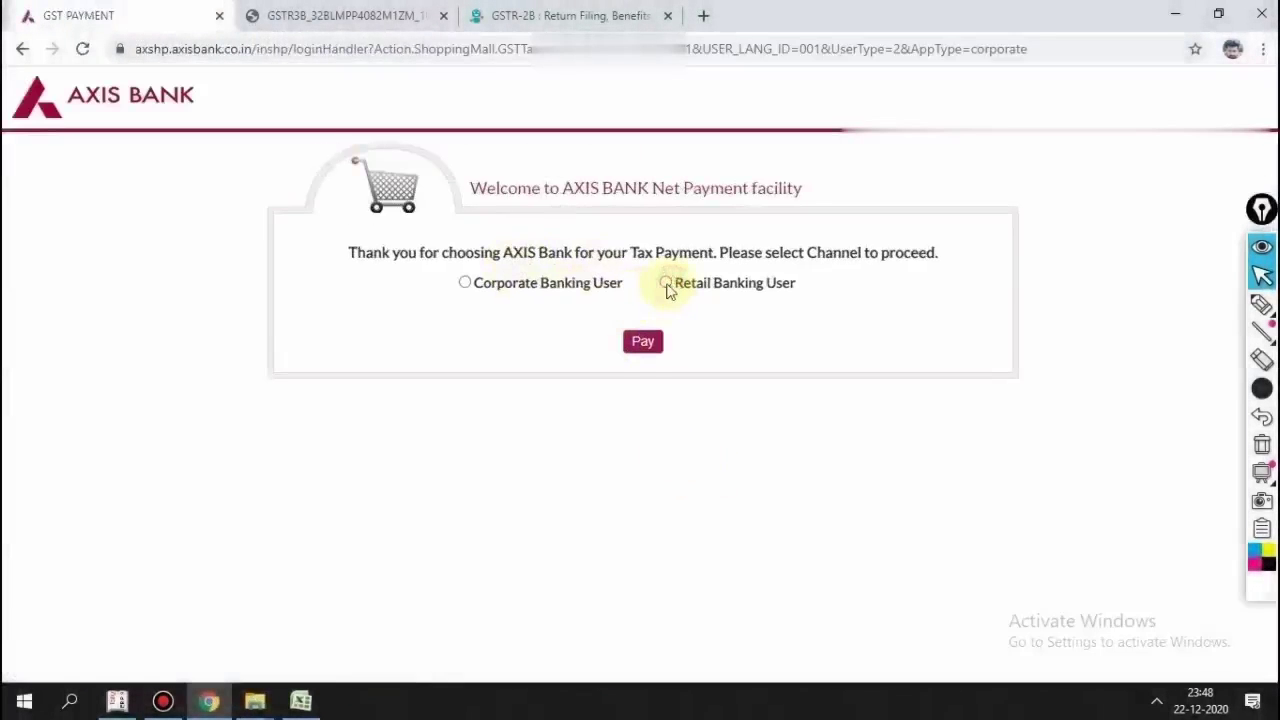
click(634, 345)
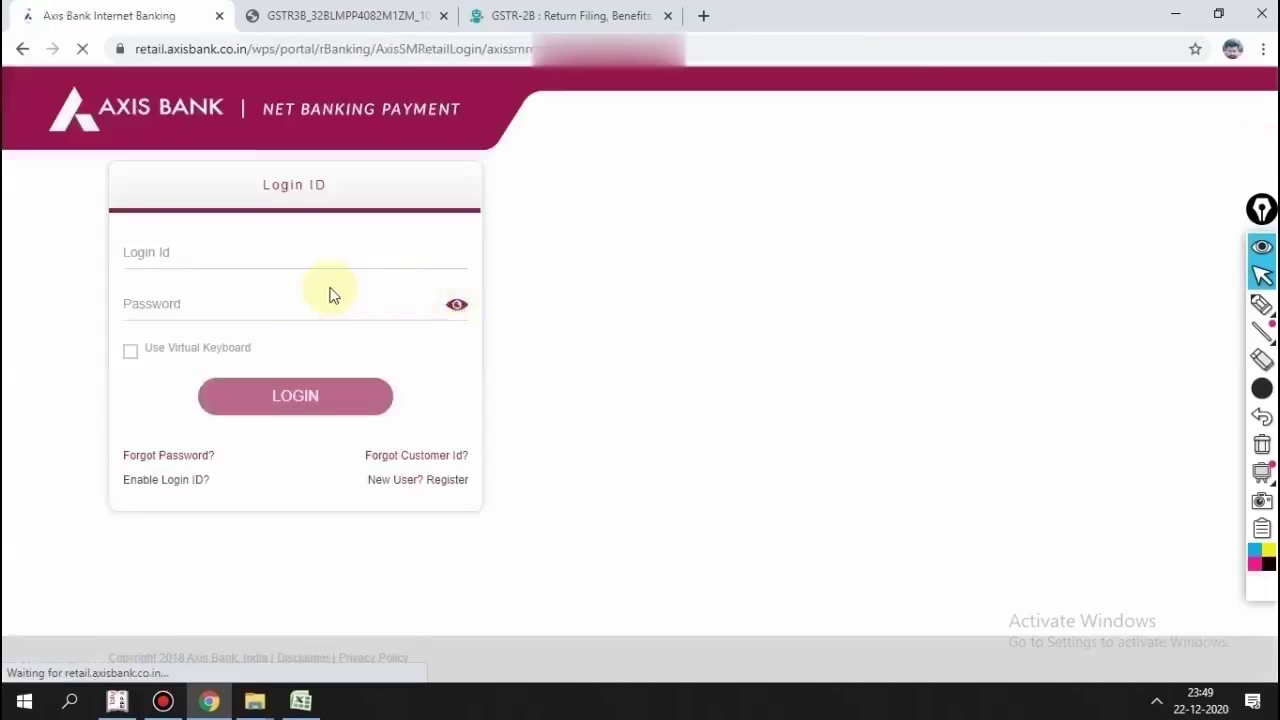
click(240, 251)
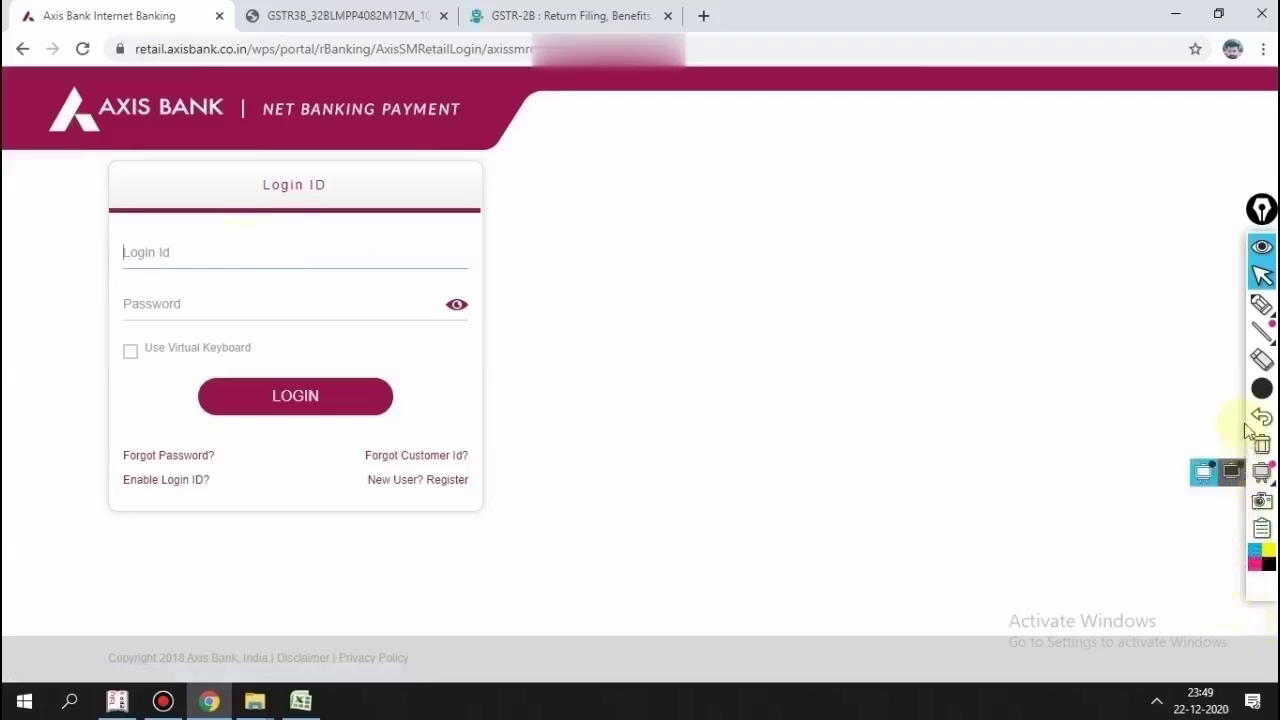
Step: Mask the Login Id field with a freehand white pen stroke across its full width
click(1230, 388)
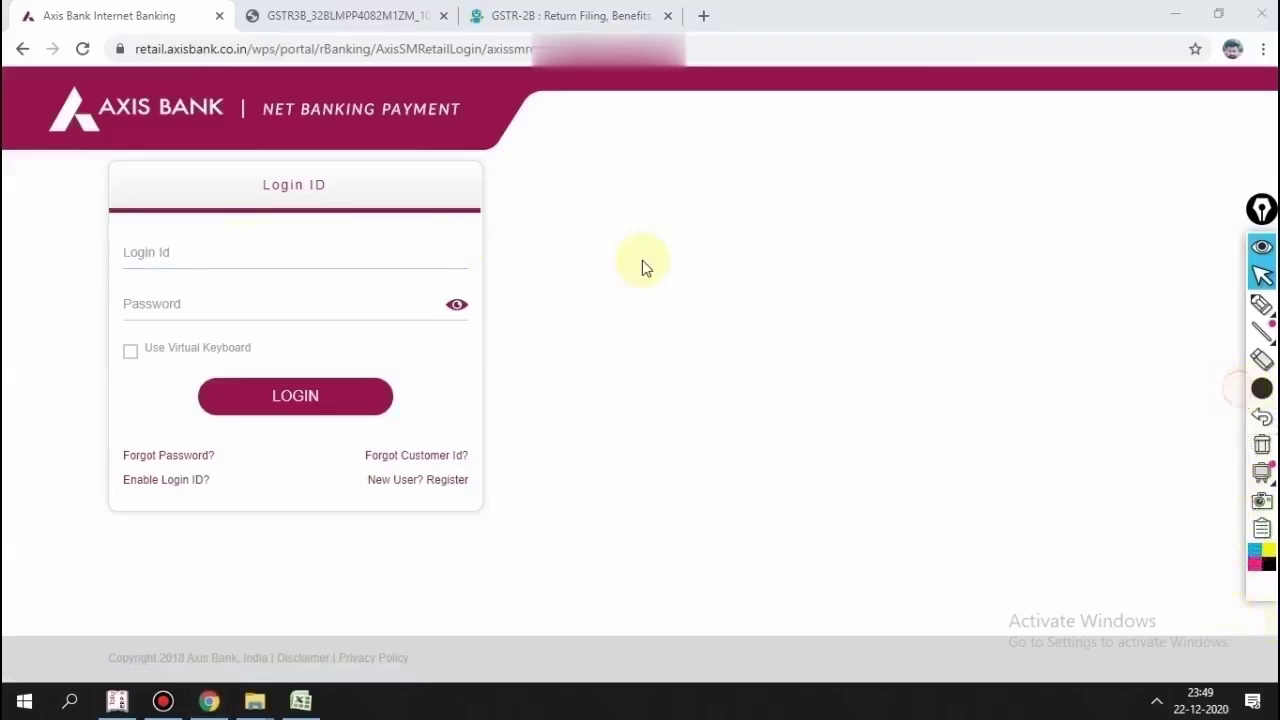
click(122, 254)
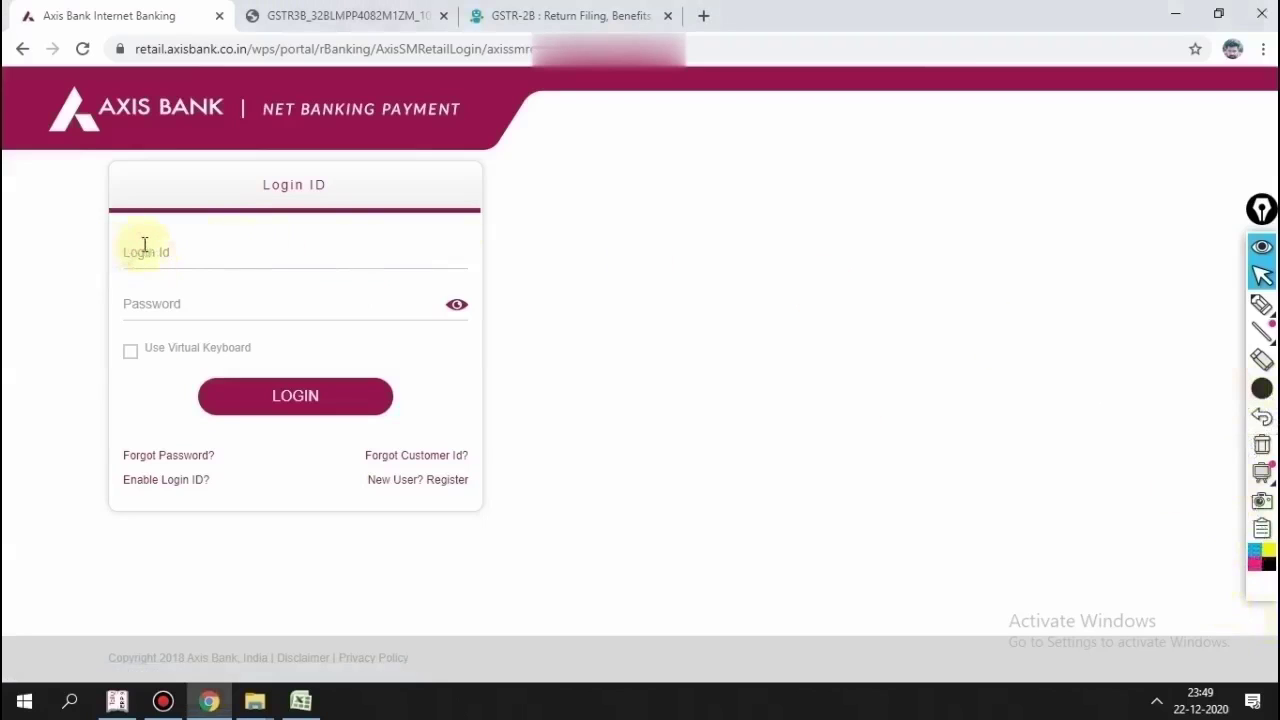
click(1261, 305)
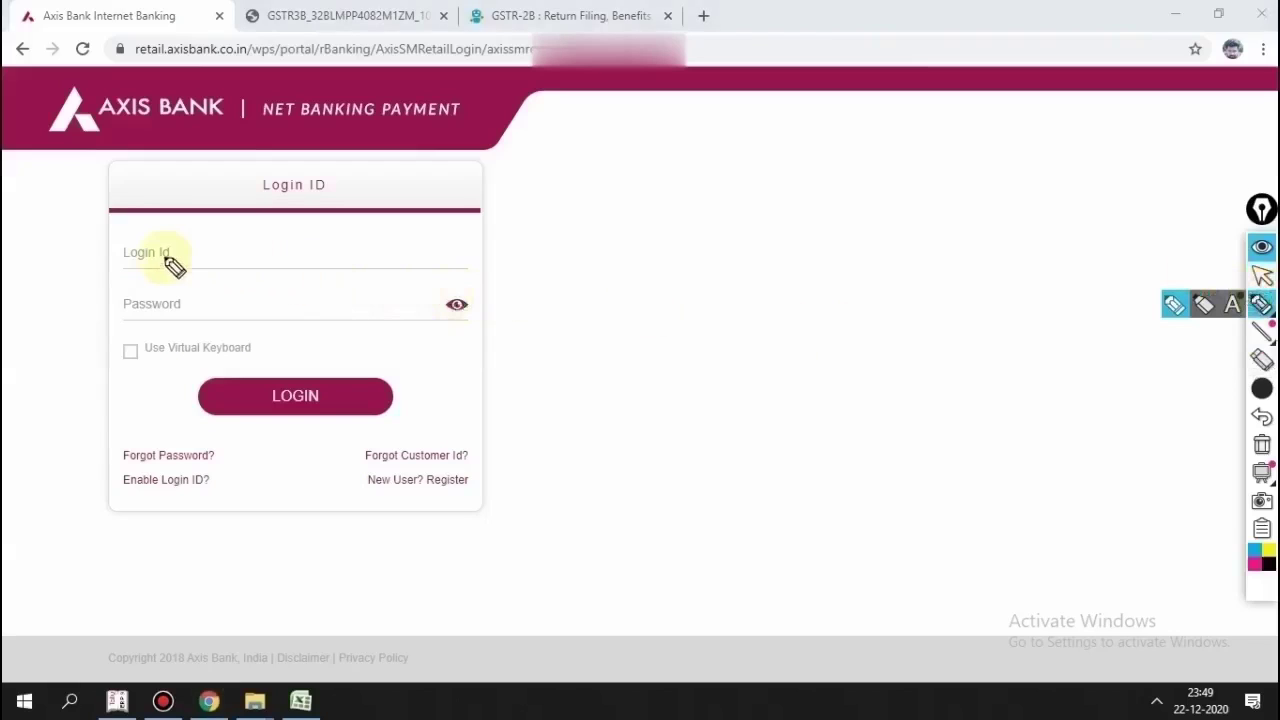
drag(115, 255, 453, 260)
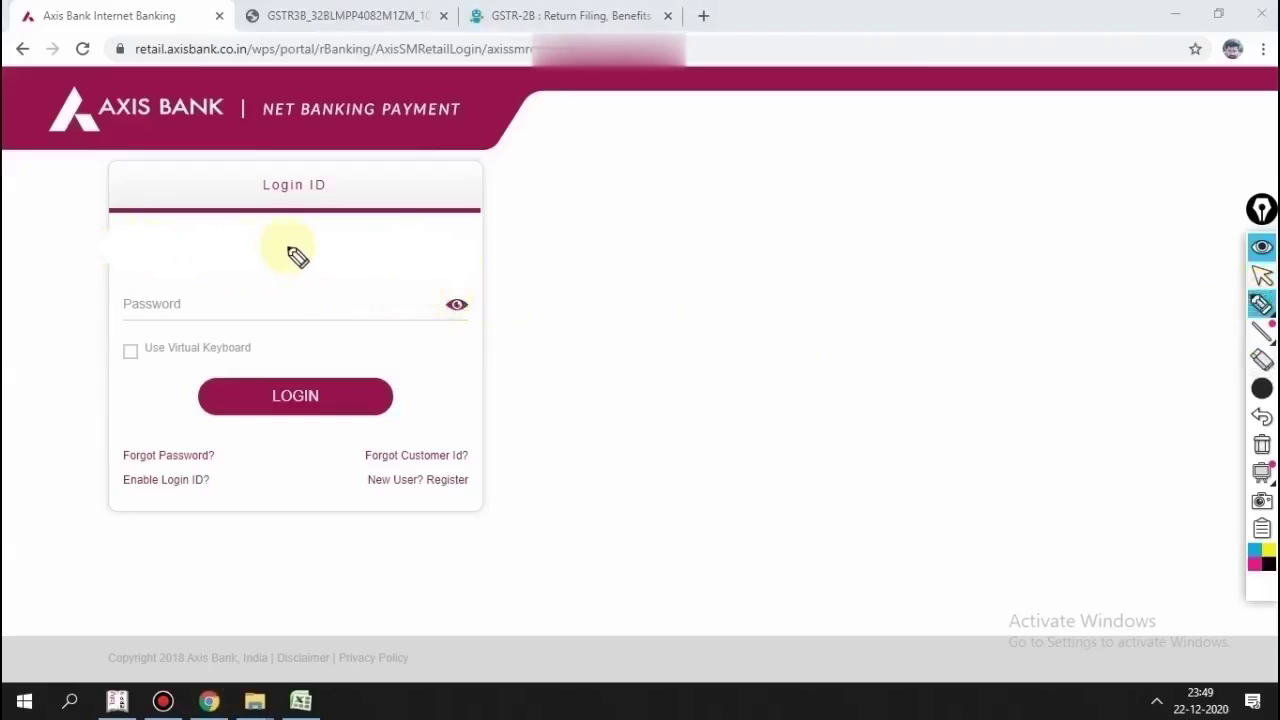
Step: Enter the net banking login ID and the account password, and log in to the bank
click(1261, 276)
click(218, 277)
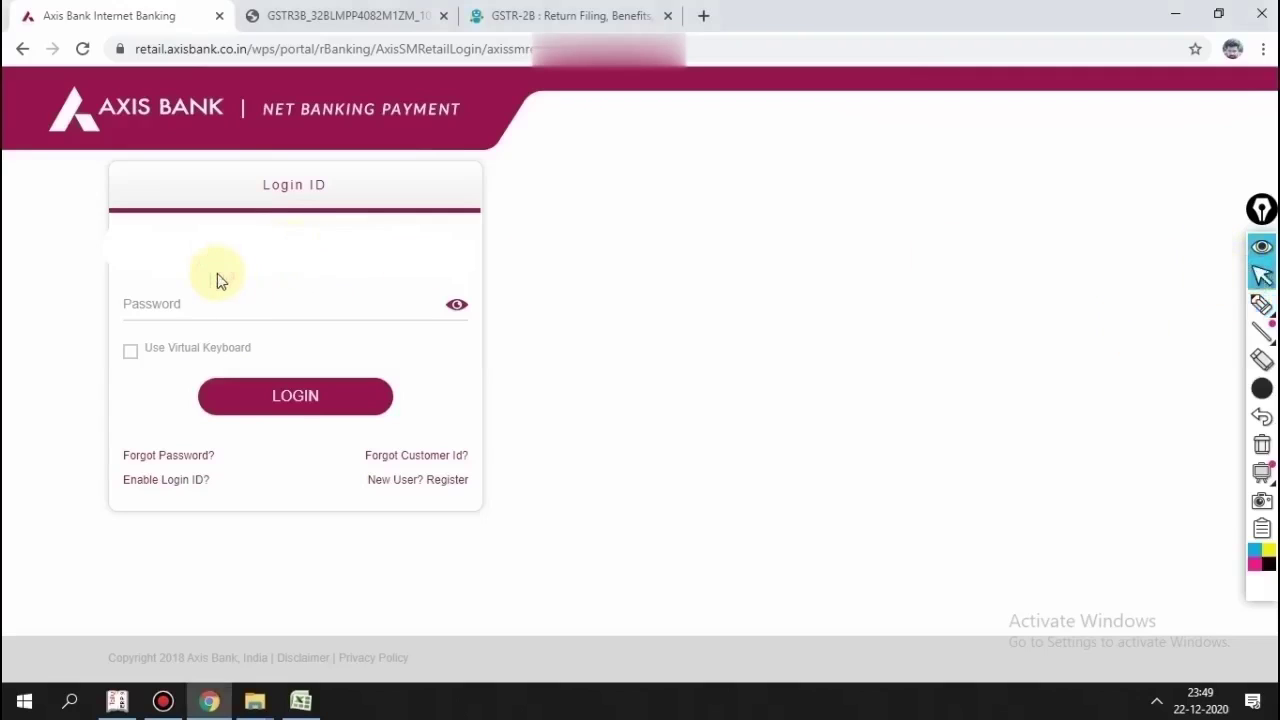
click(168, 268)
click(214, 317)
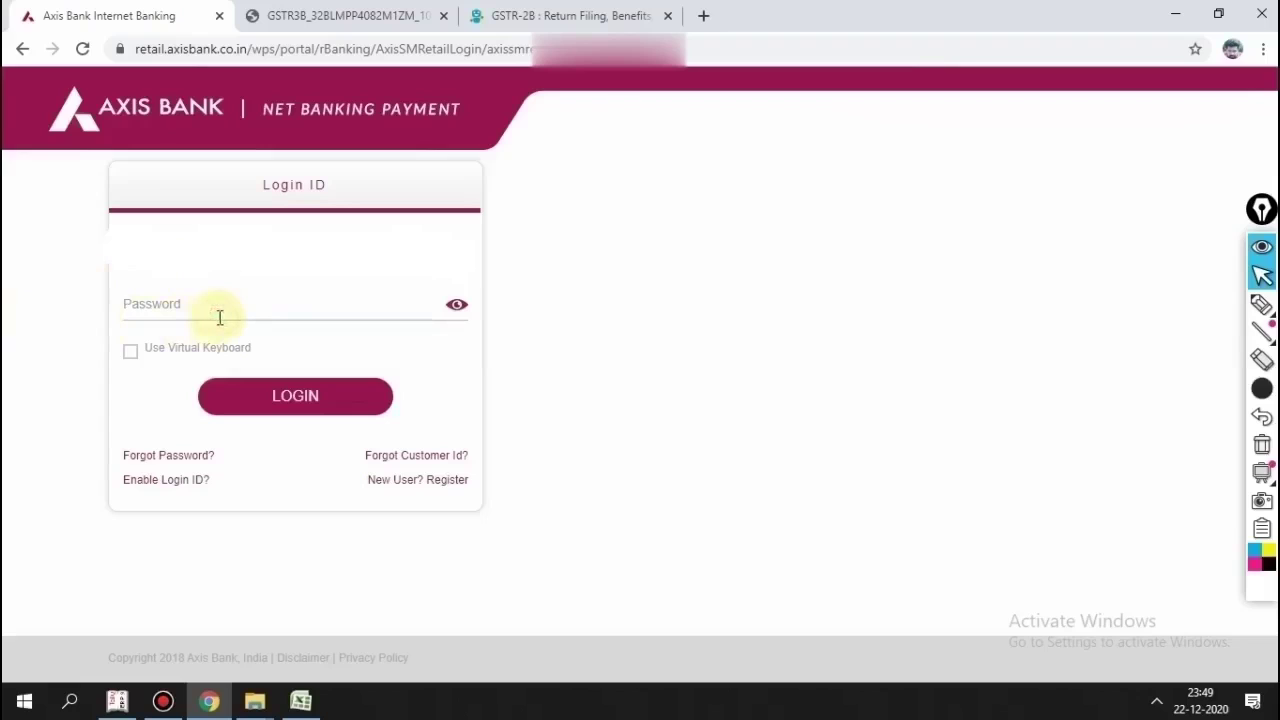
text(•)
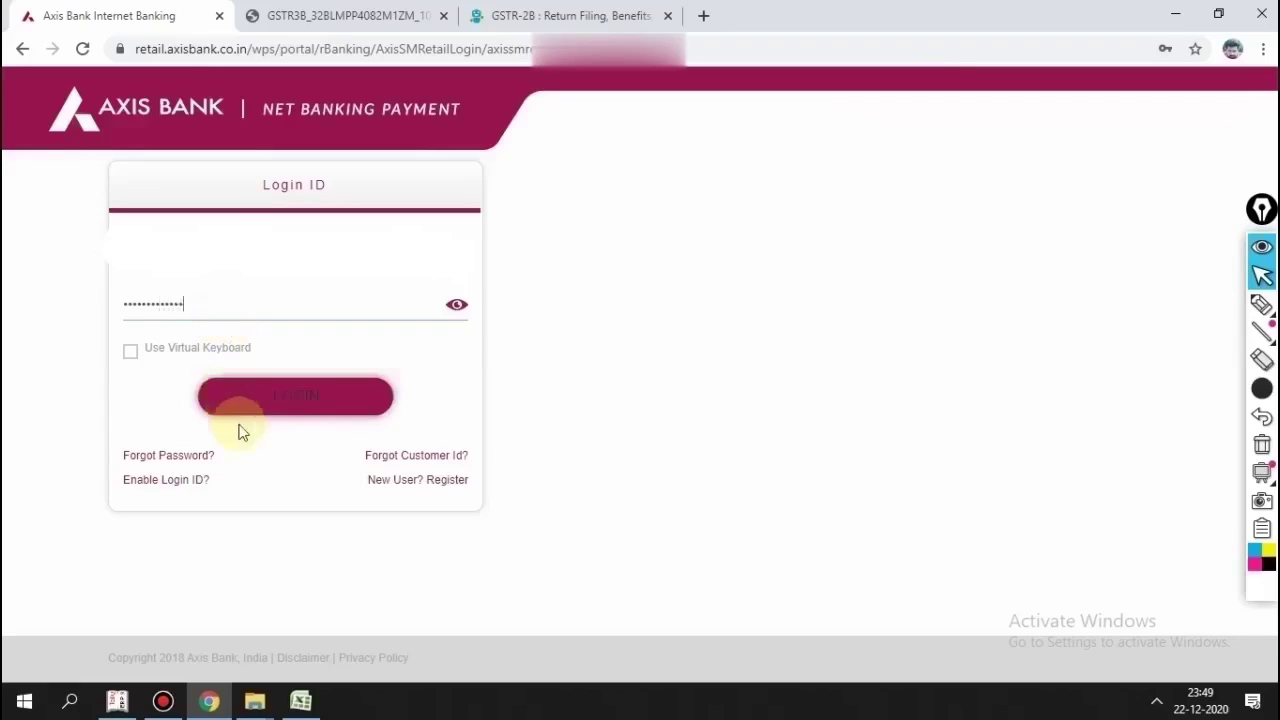
click(300, 402)
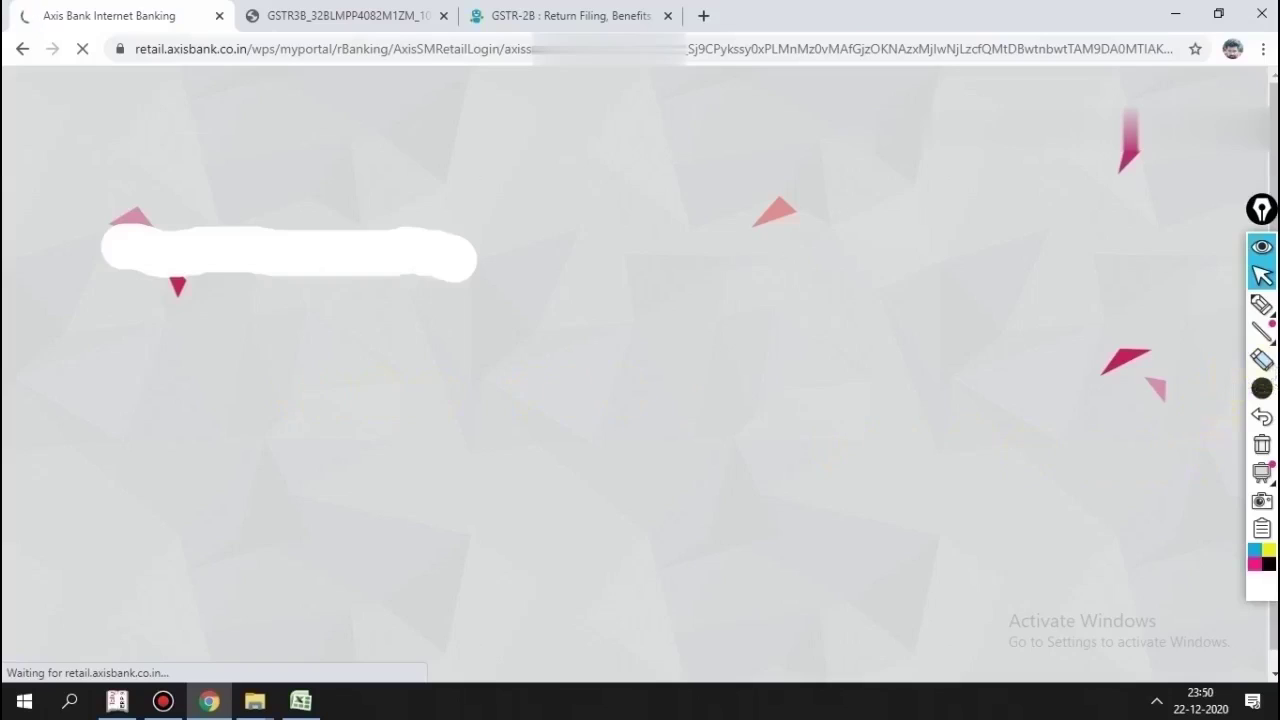
Step: Erase the white masking stroke covering the payment details and collapse the annotation tools
click(1262, 360)
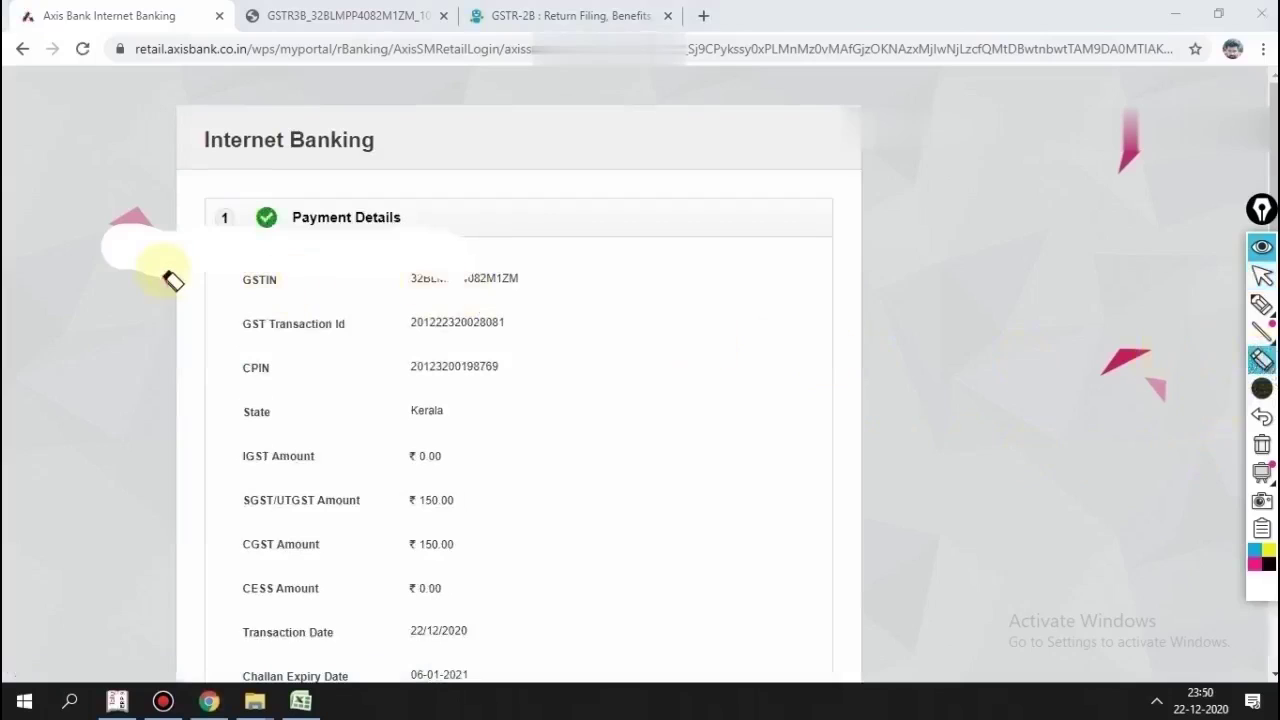
drag(172, 280, 171, 263)
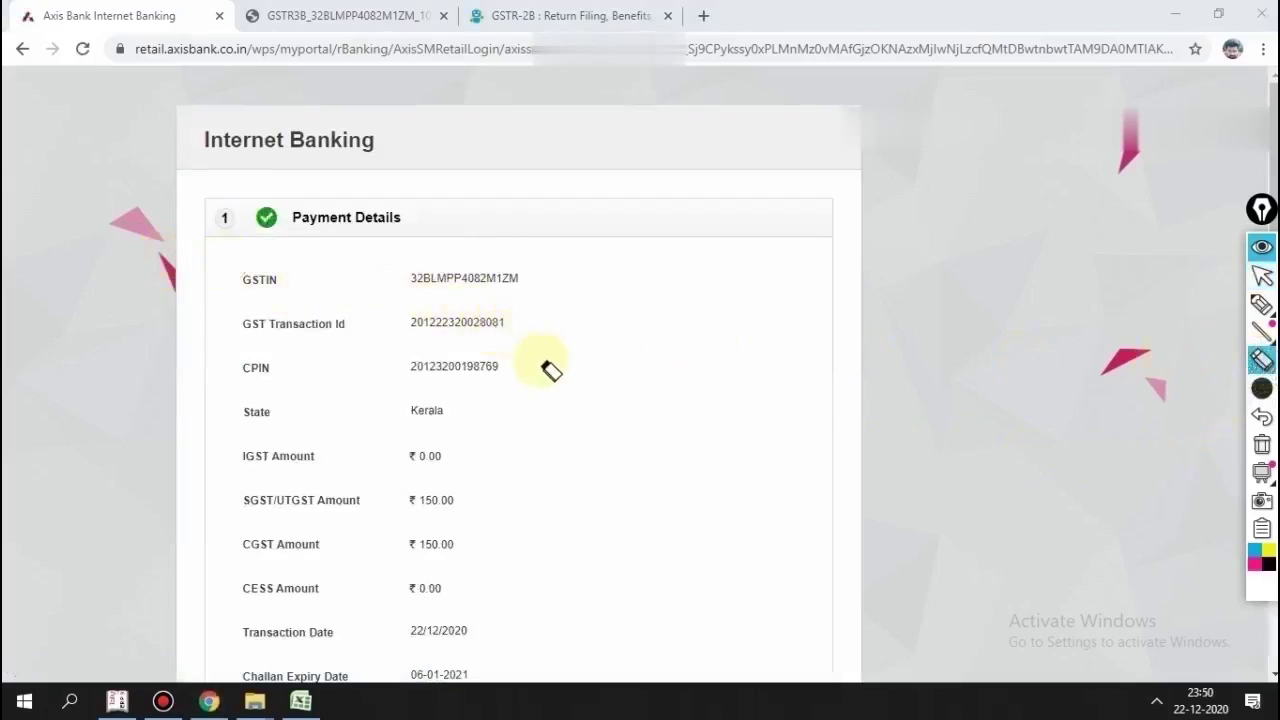
click(1258, 207)
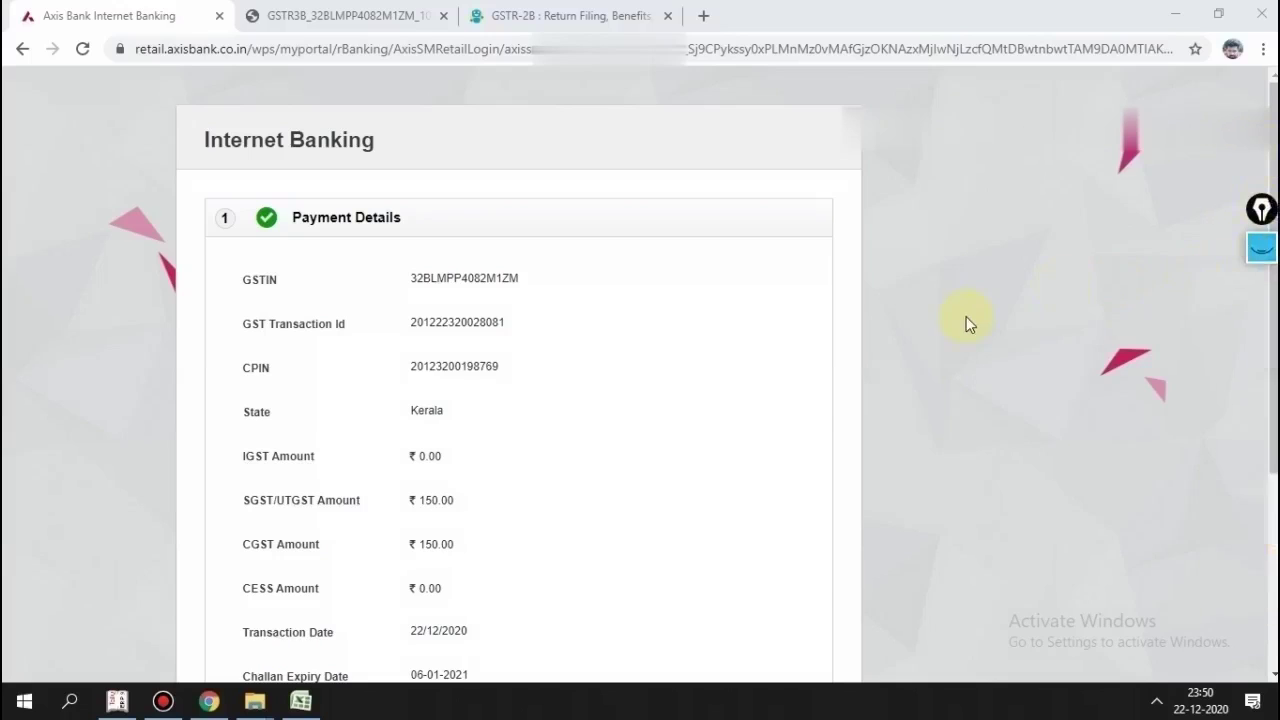
Step: Enter GST PAYMENT as the remarks for the tax payment
scroll(966, 316, down, 3)
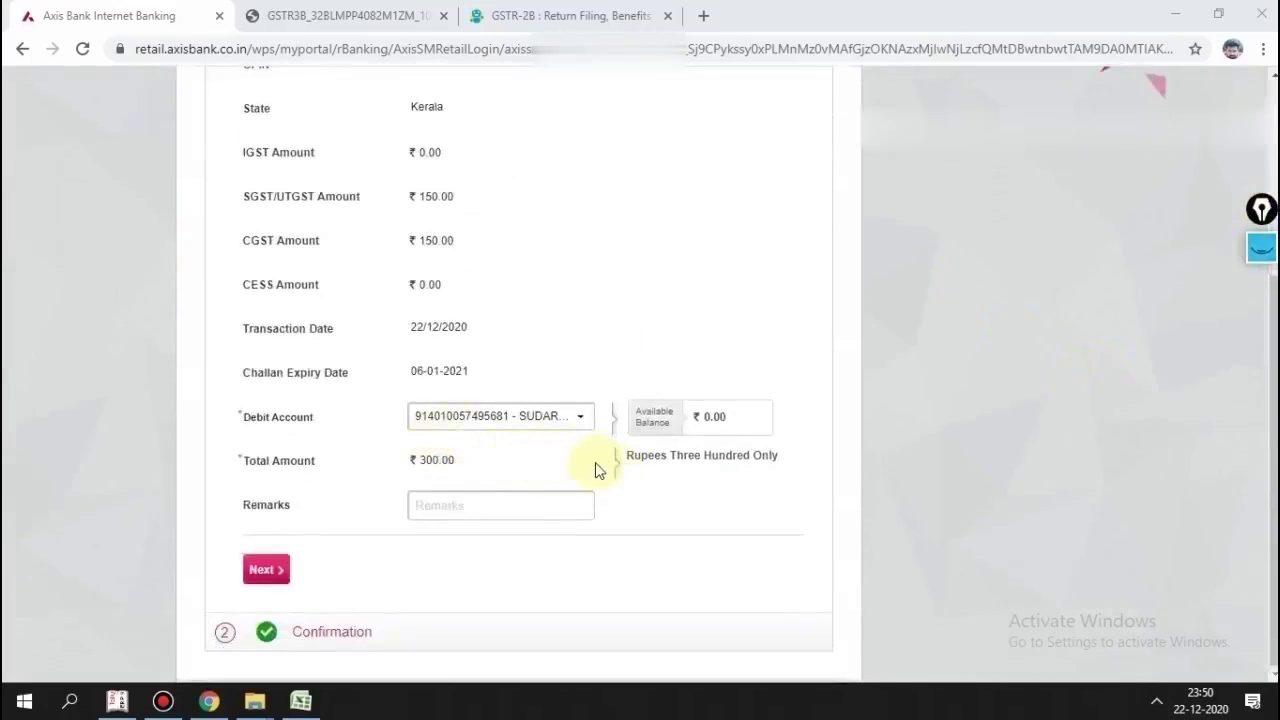
click(432, 503)
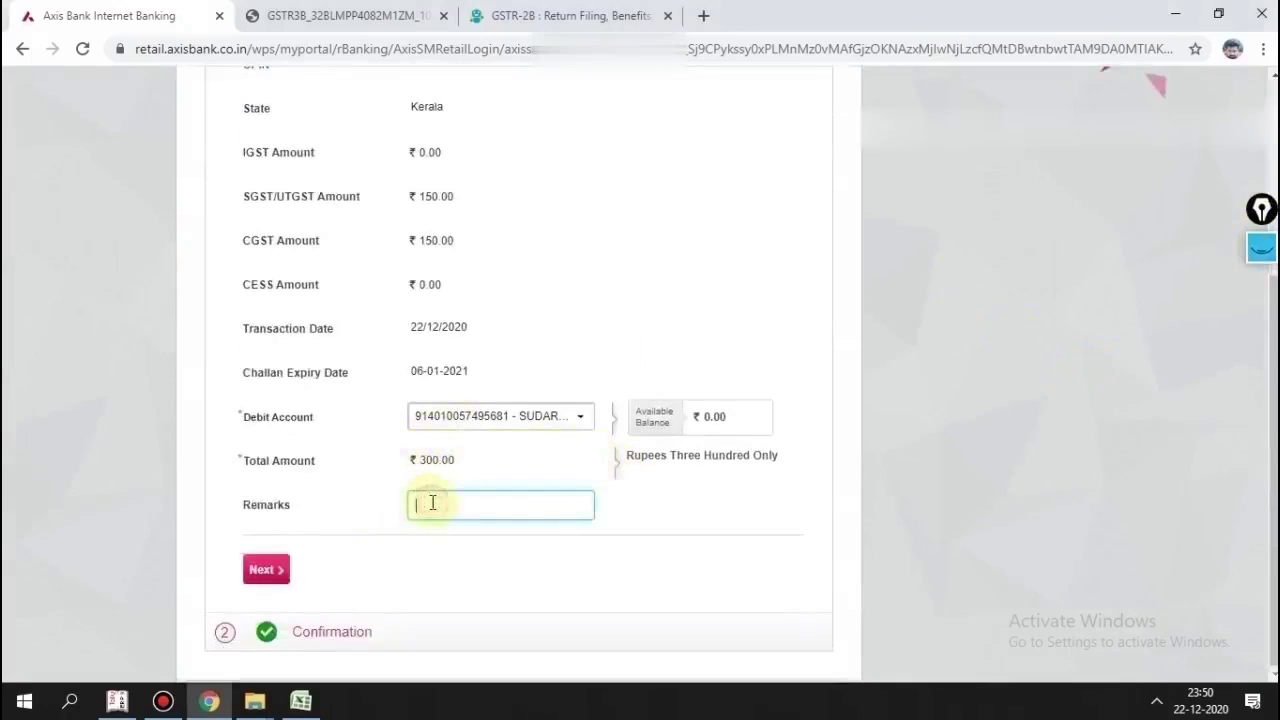
key(Caps_Lock)
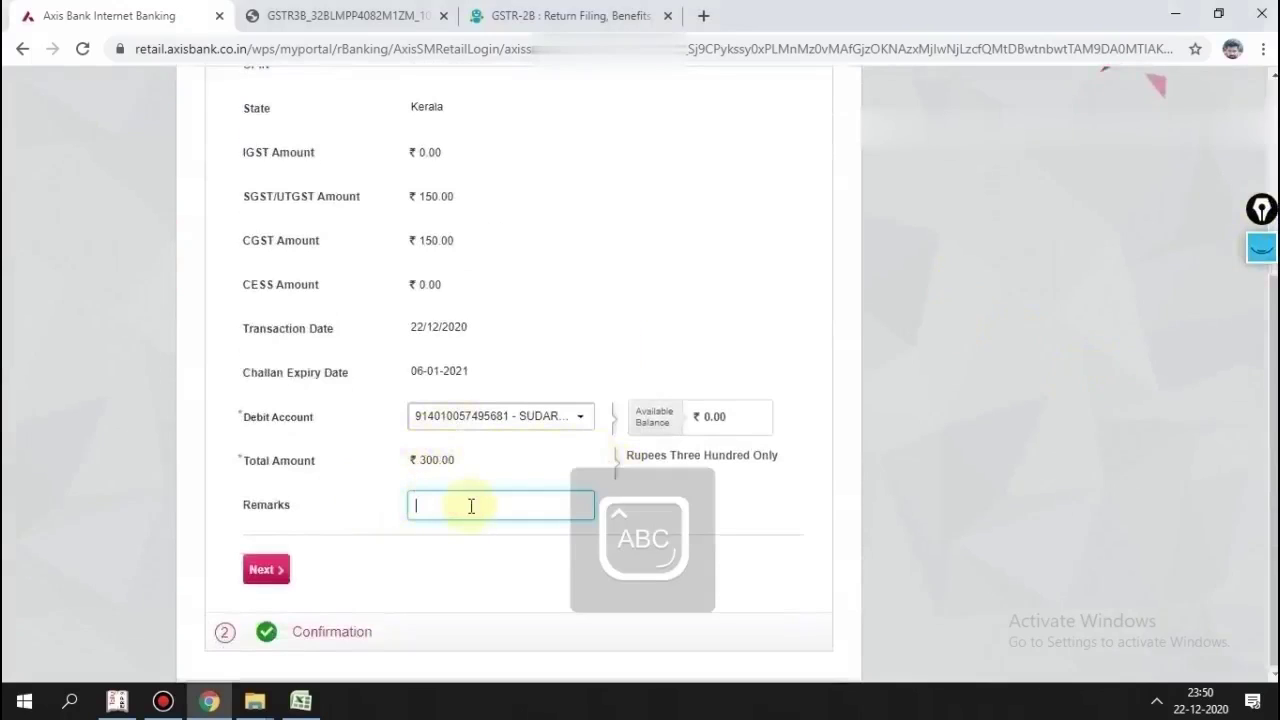
text(GST PAYMENT)
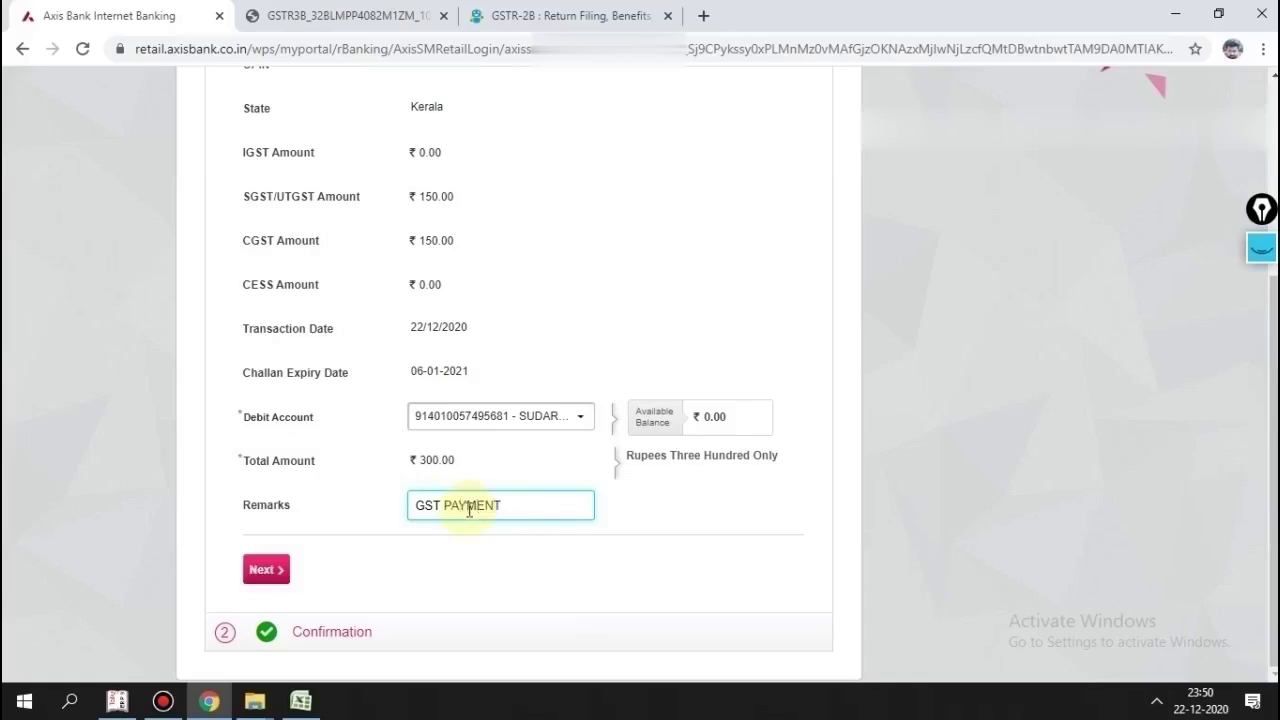
click(676, 550)
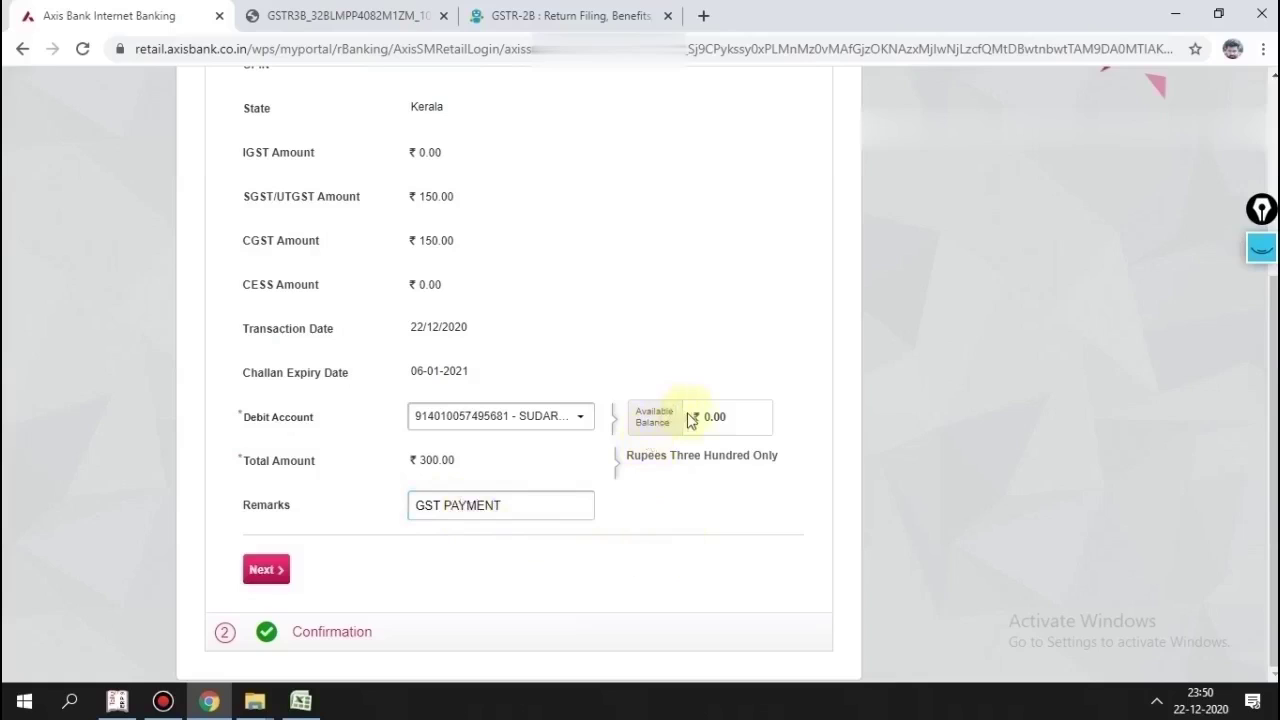
Step: Switch the debit account to the second listed account and continue to the payment confirmation
click(580, 422)
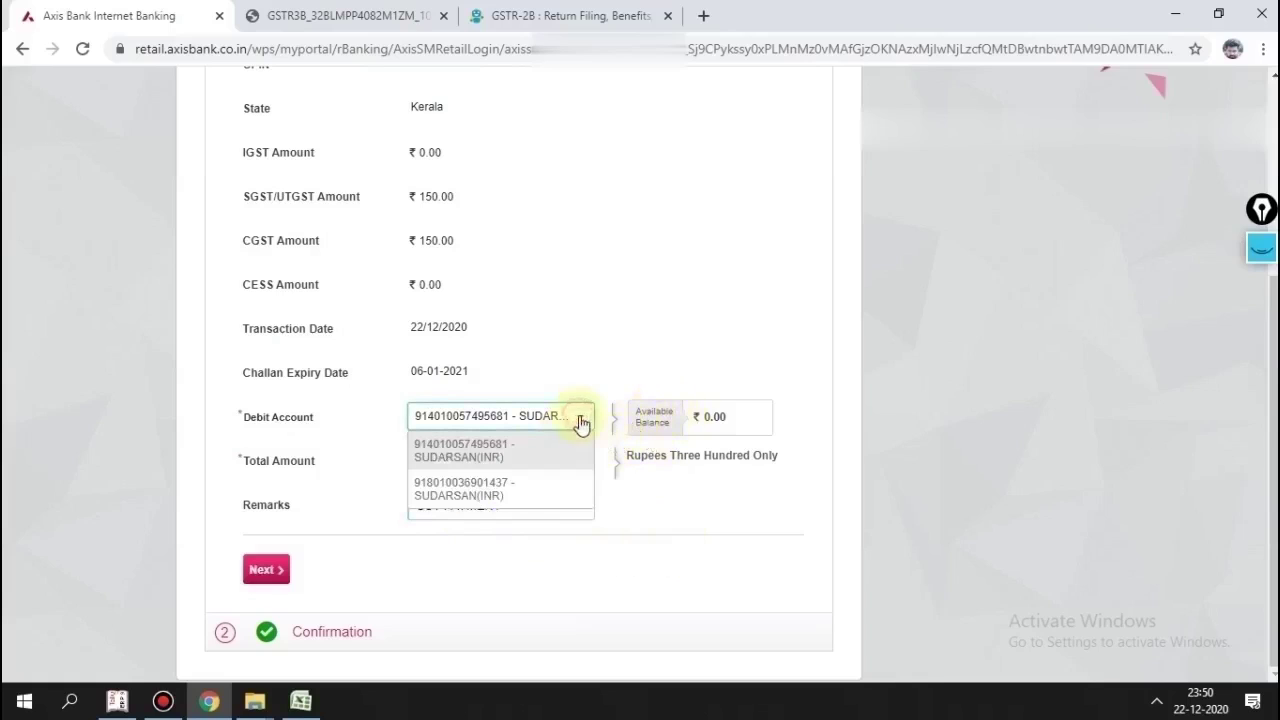
click(519, 490)
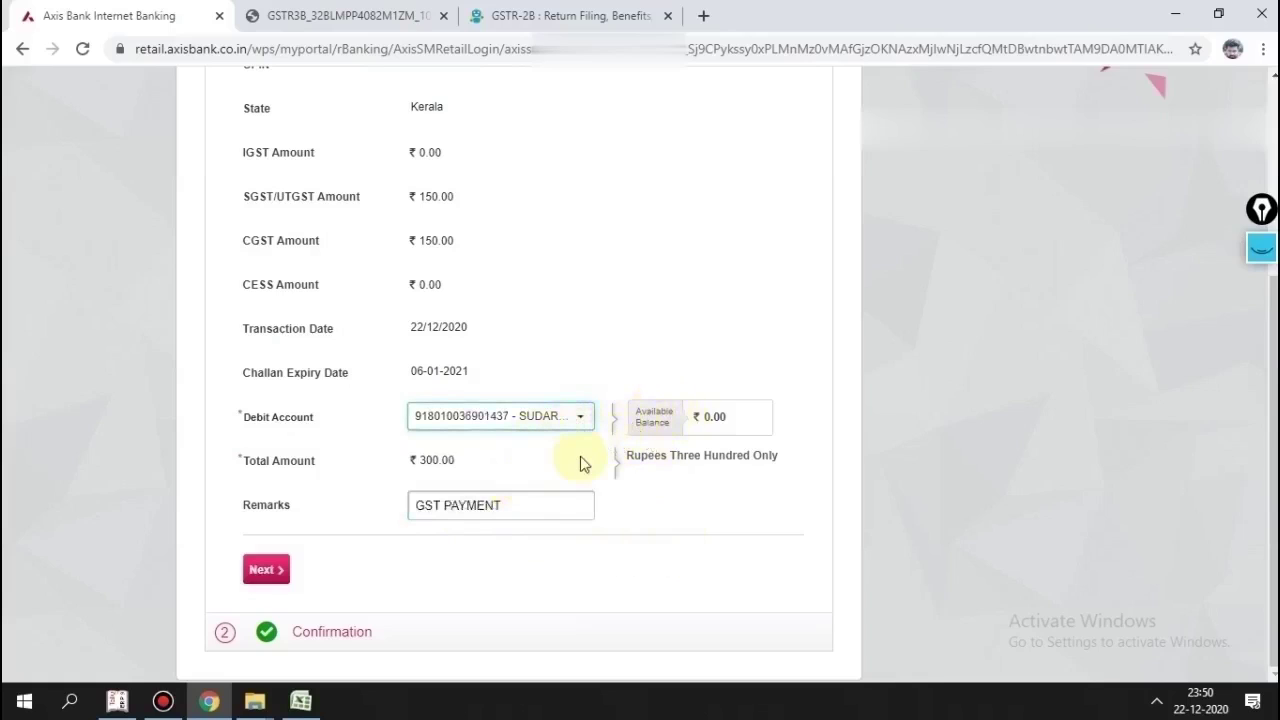
click(581, 420)
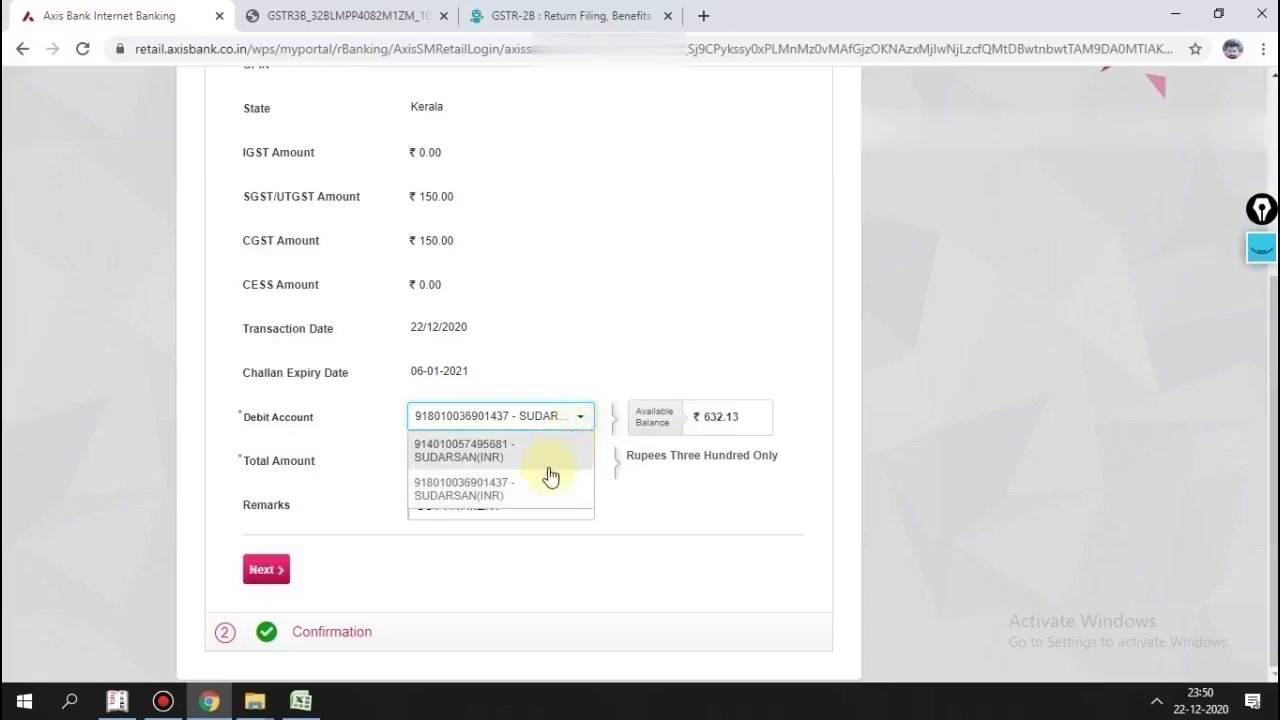
click(531, 490)
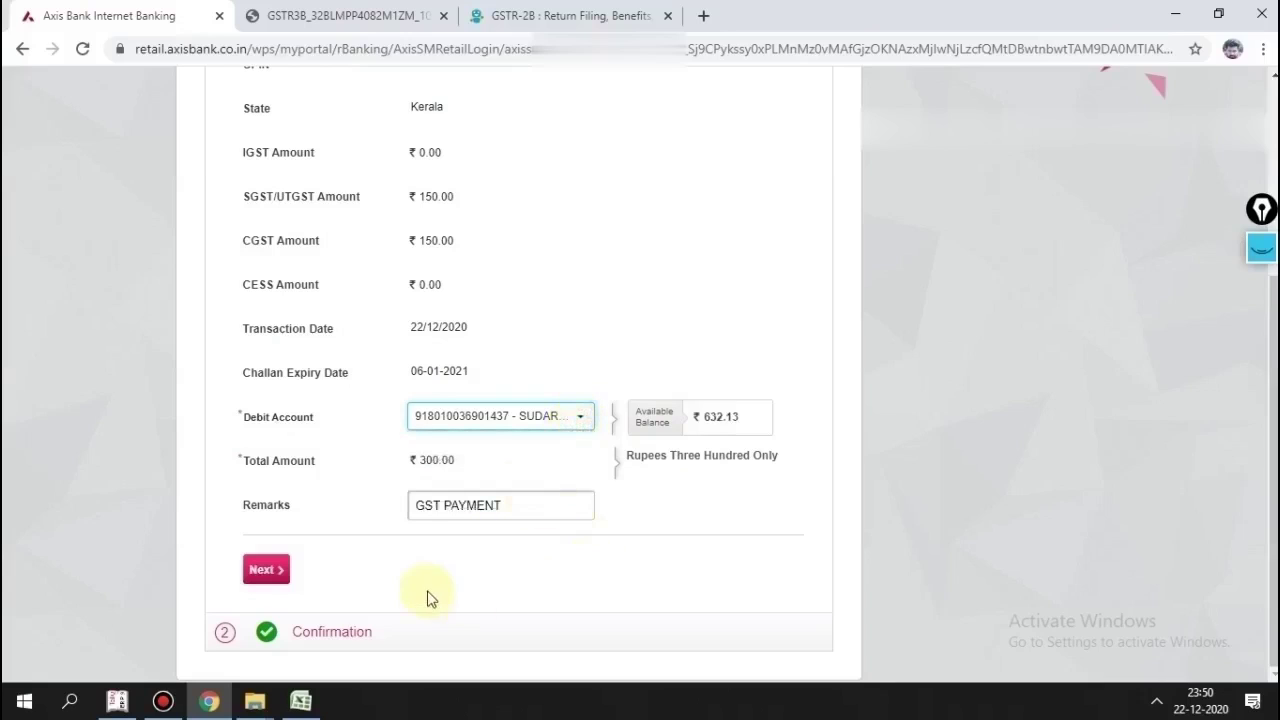
click(279, 584)
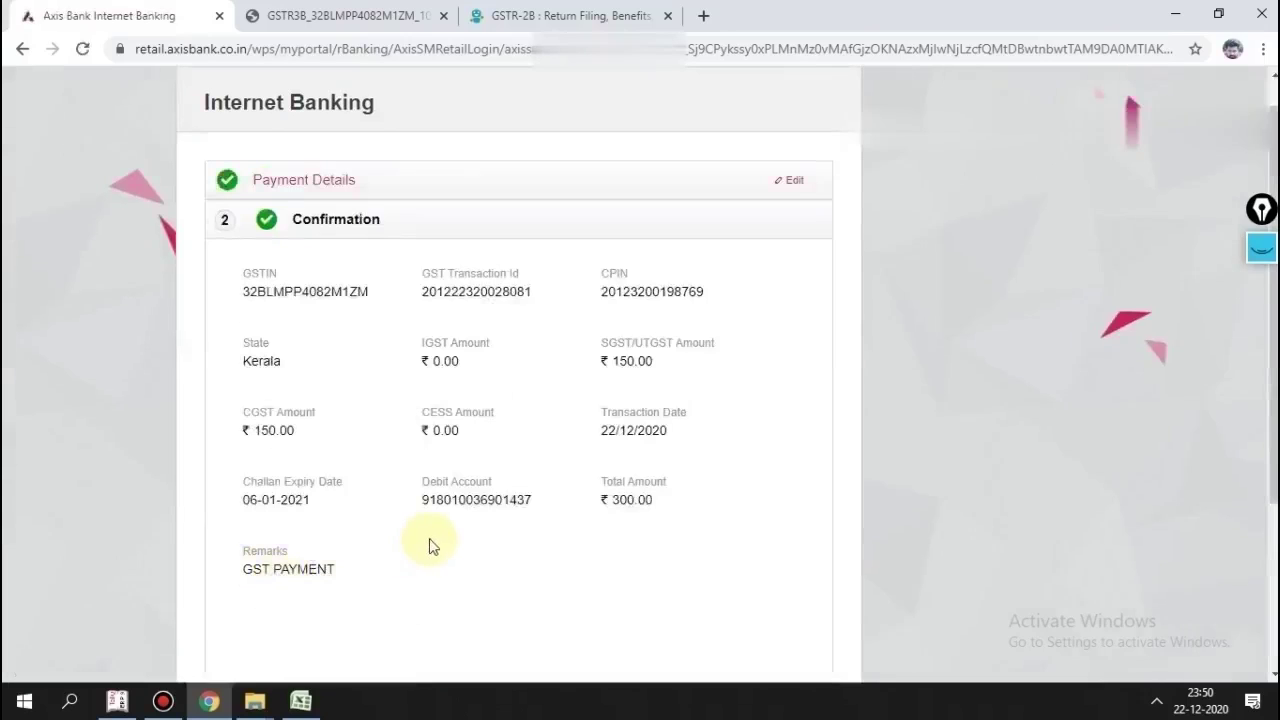
Step: Enter the NETSECURE code to confirm the tax payment and review the e-receipt
scroll(430, 540, down, 3)
click(462, 544)
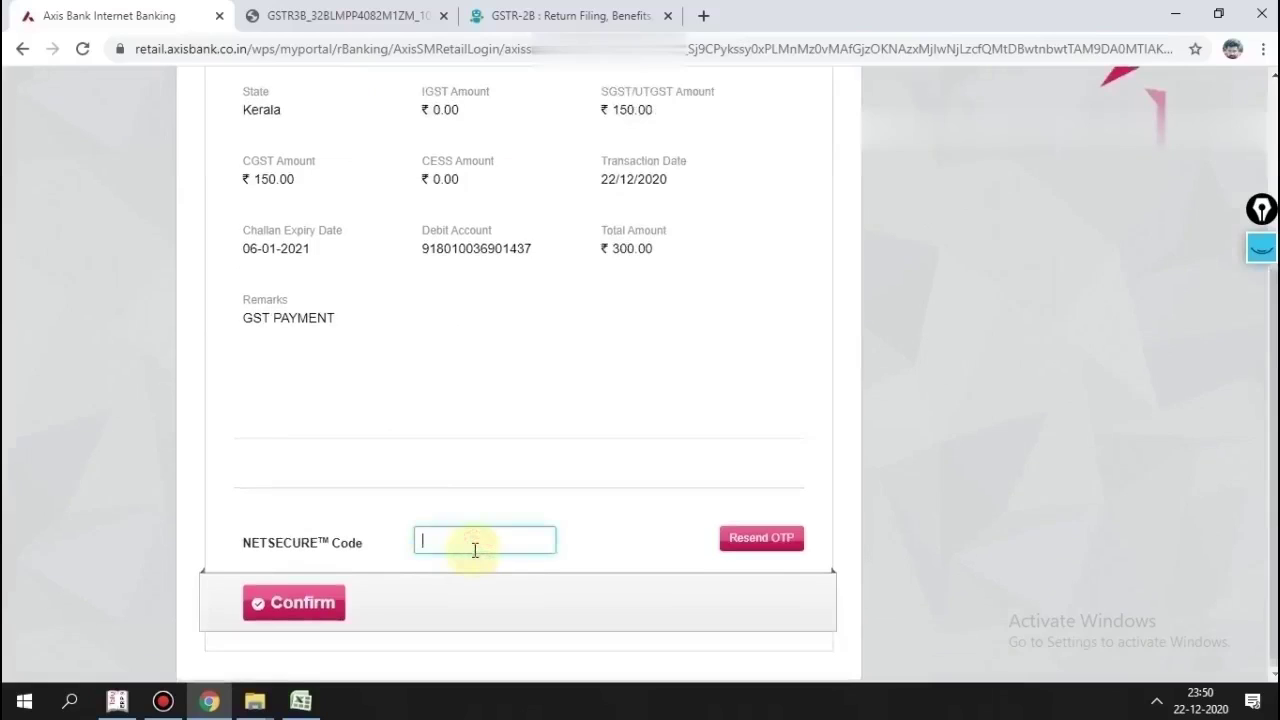
text(•)
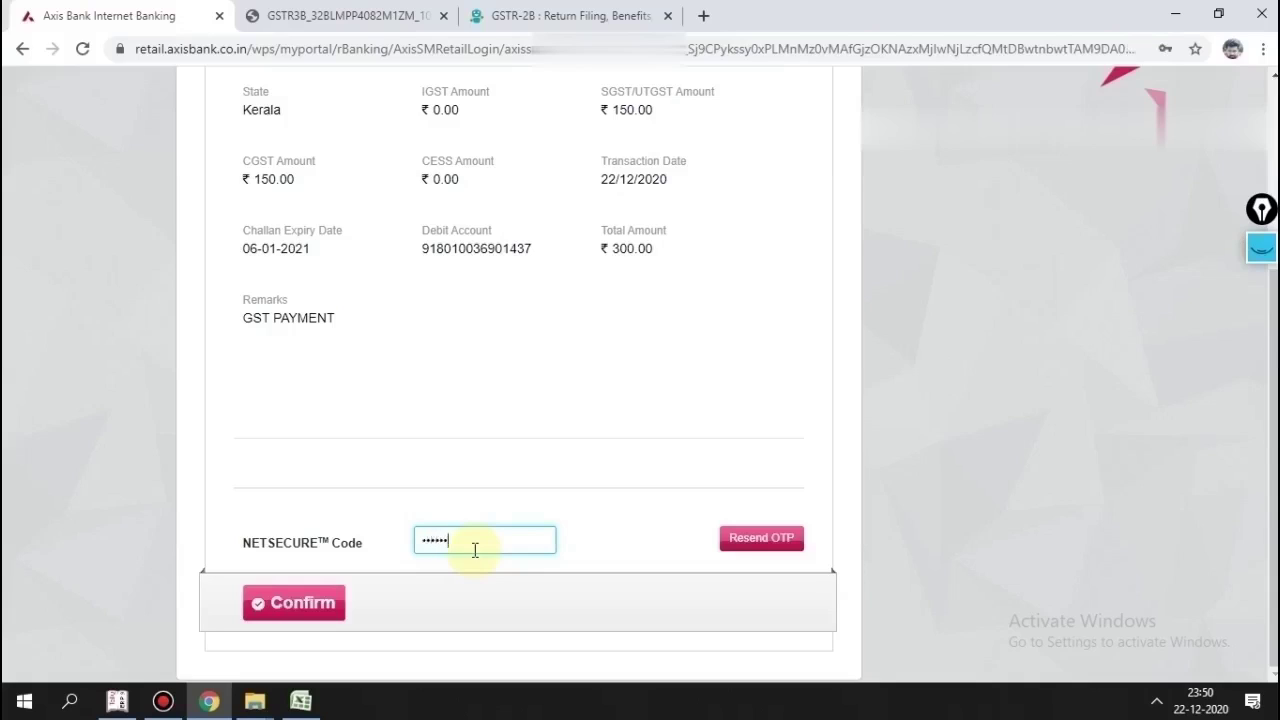
click(280, 605)
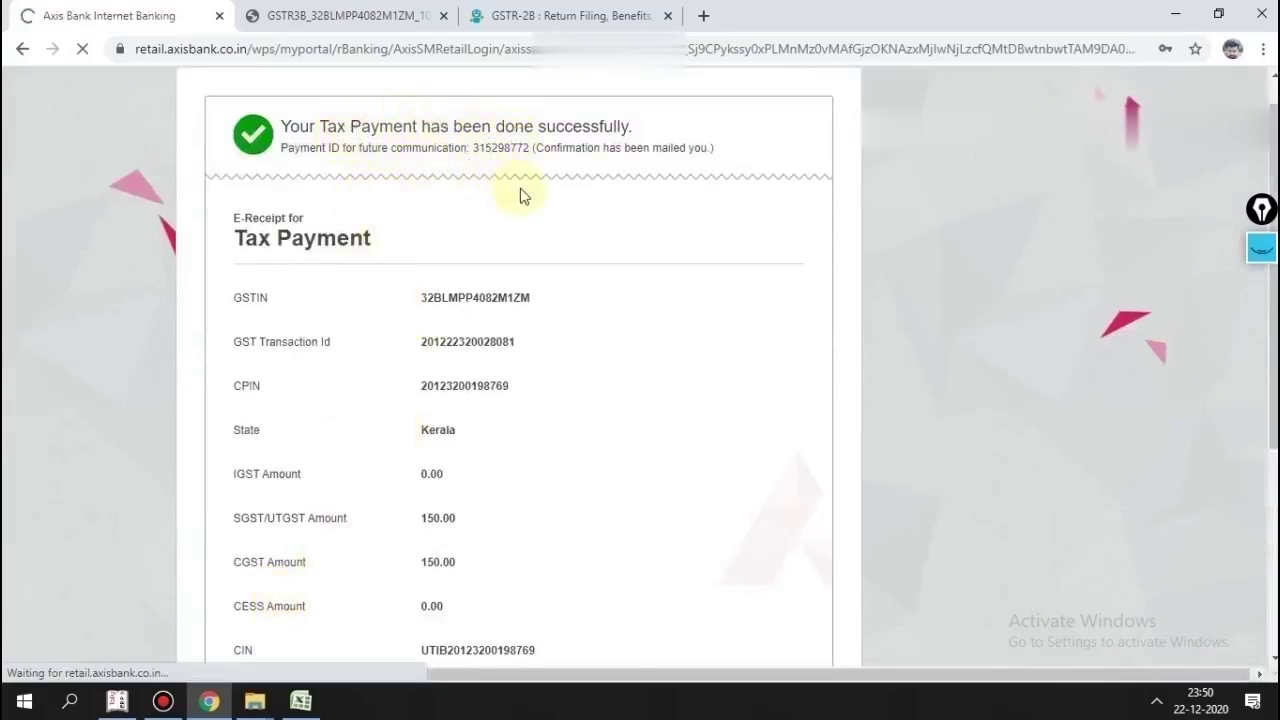
scroll(520, 199, down, 3)
scroll(518, 222, down, 4)
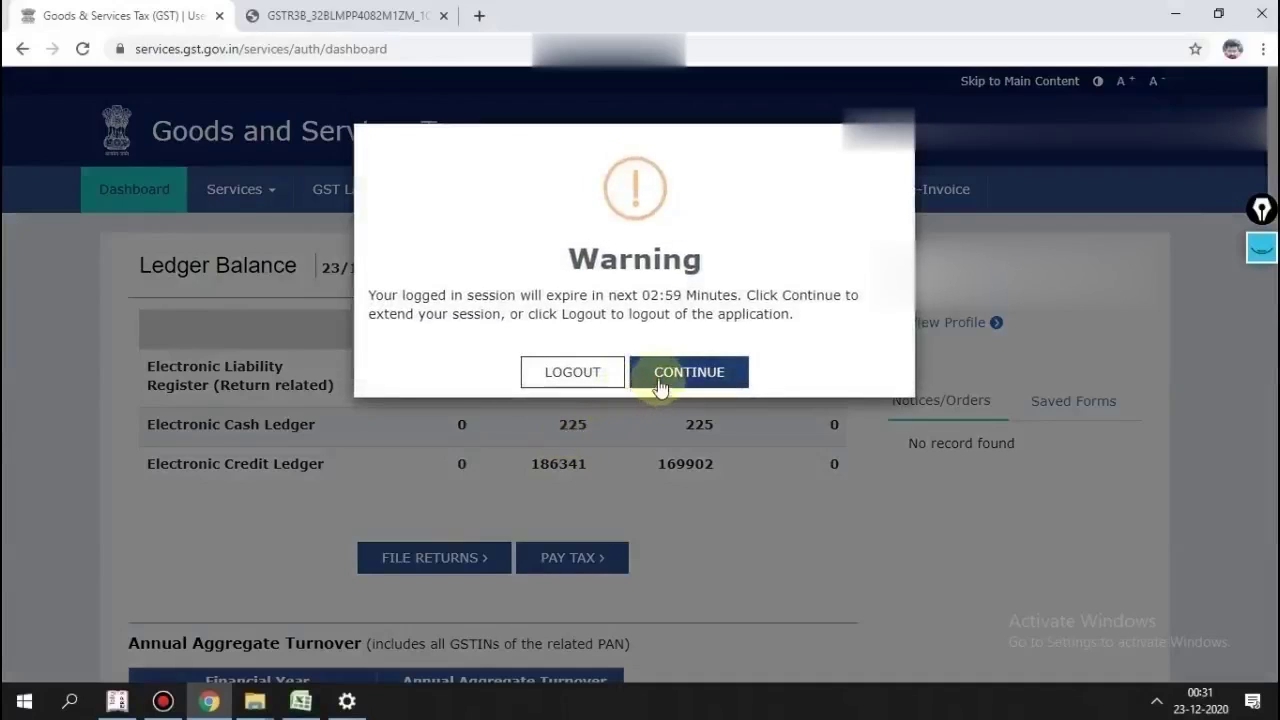
Step: Extend the GST portal session and open the return filing page from the ledger balance dashboard
click(658, 380)
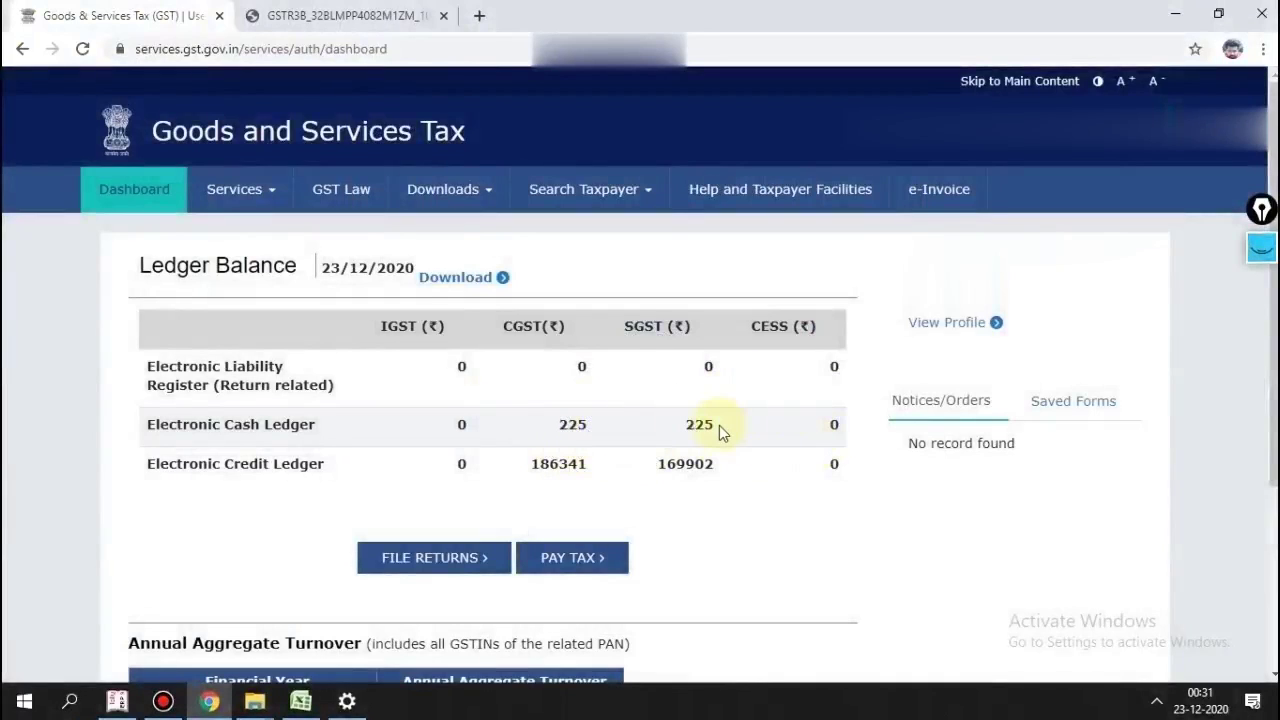
scroll(721, 421, down, 2)
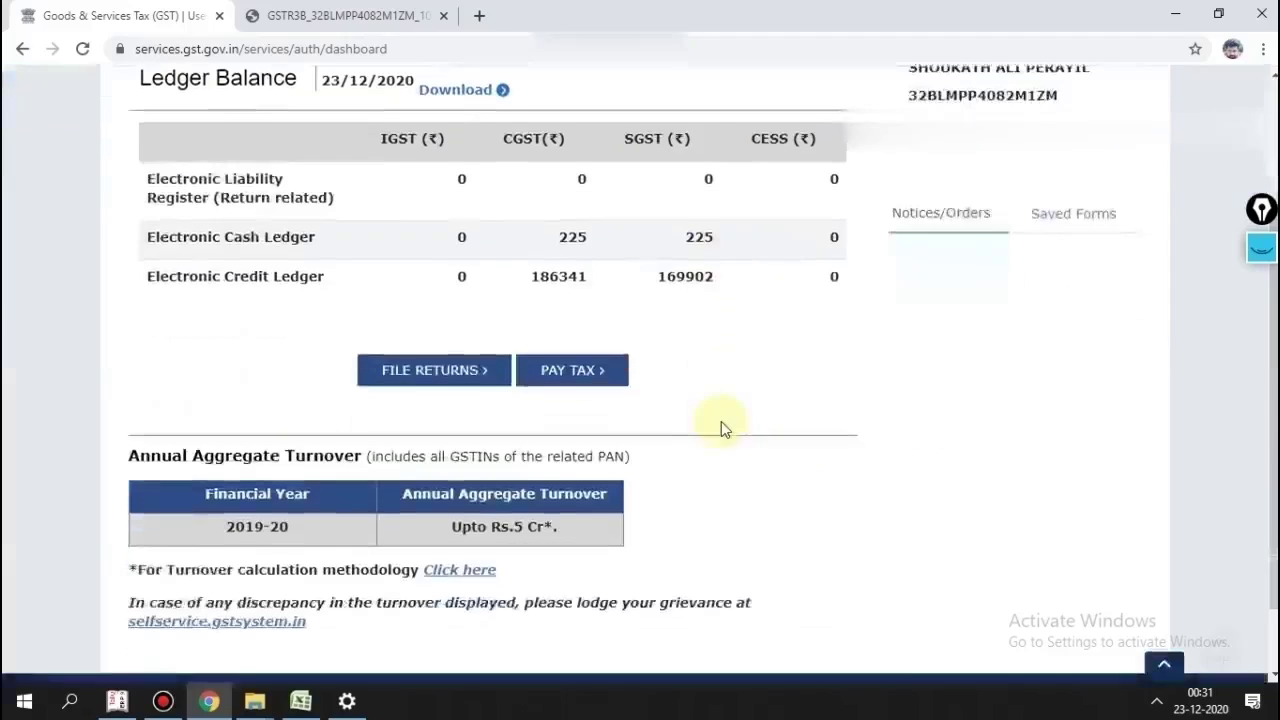
click(485, 385)
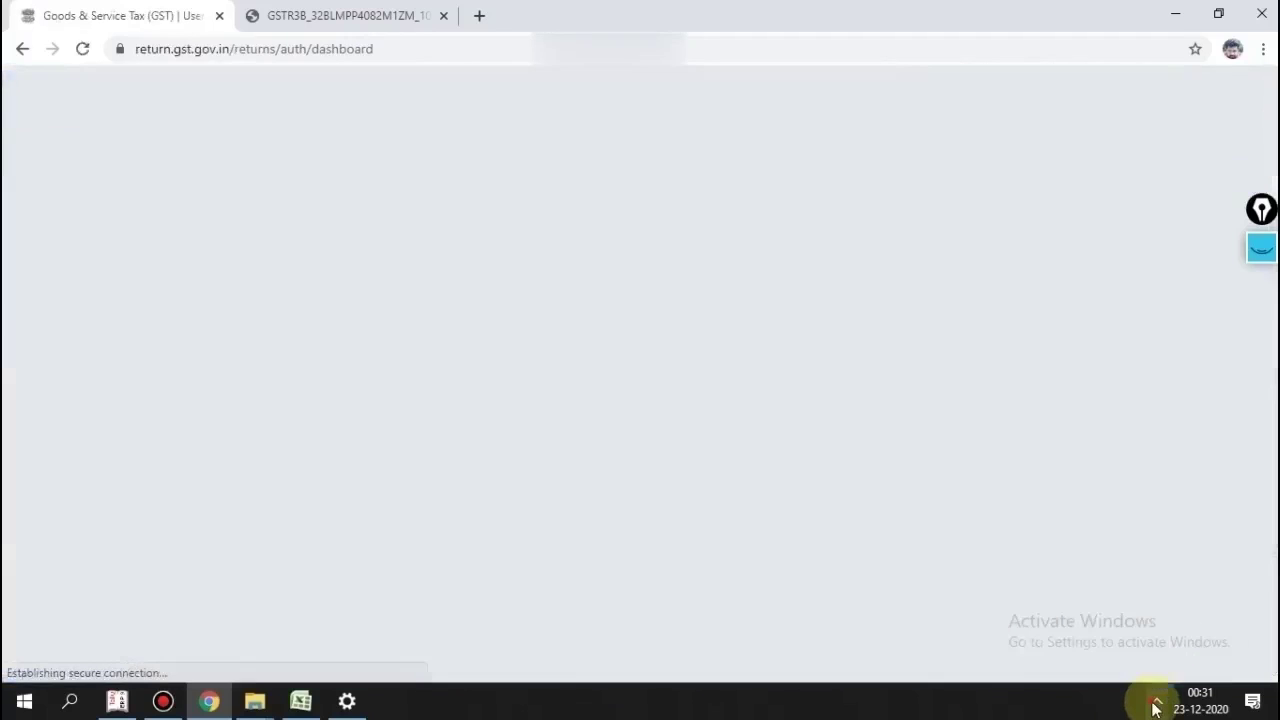
click(1156, 702)
click(1156, 704)
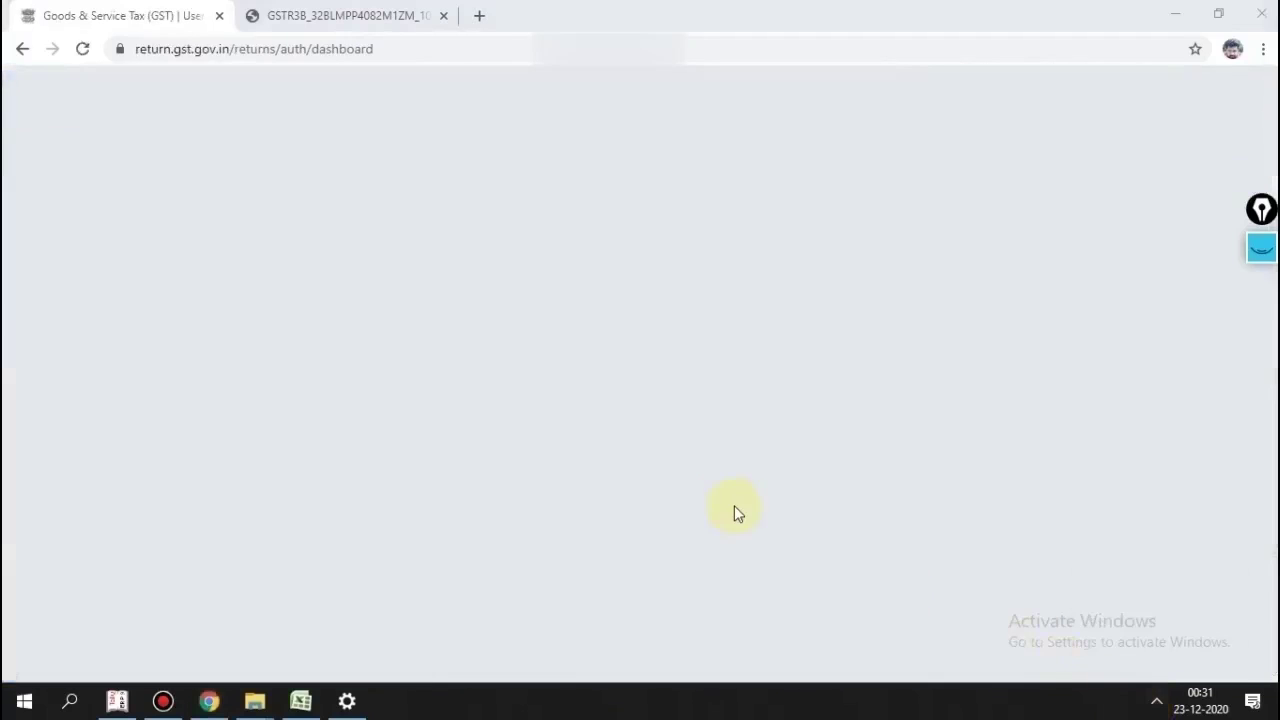
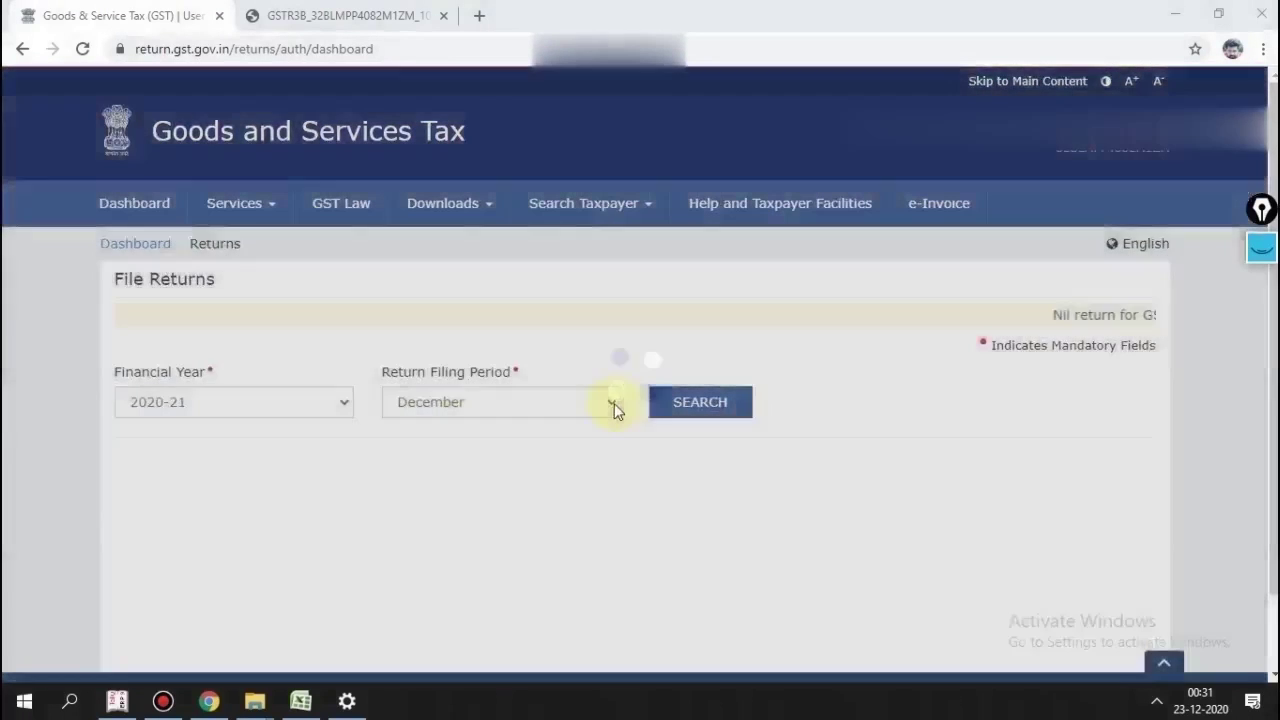
Step: Search the 2020-21 returns for the October filing period and open GSTR-3B for online preparation
click(614, 403)
click(523, 531)
click(700, 410)
scroll(712, 398, down, 5)
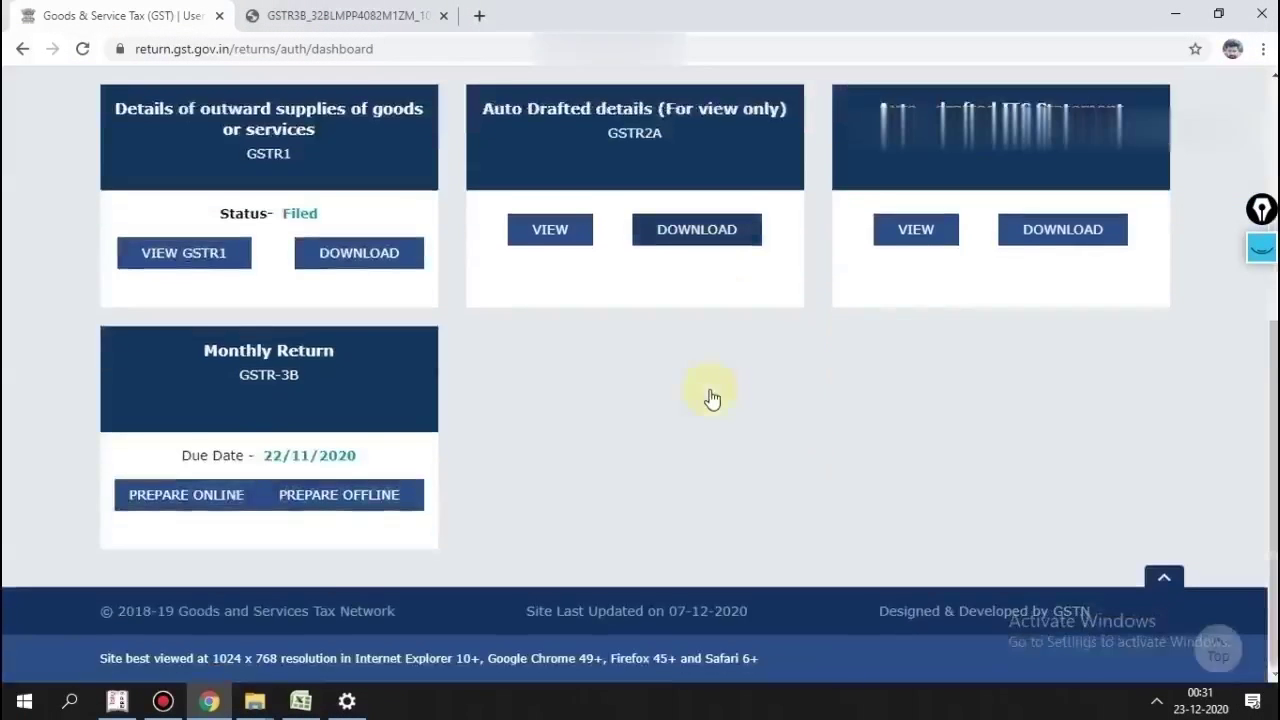
click(186, 505)
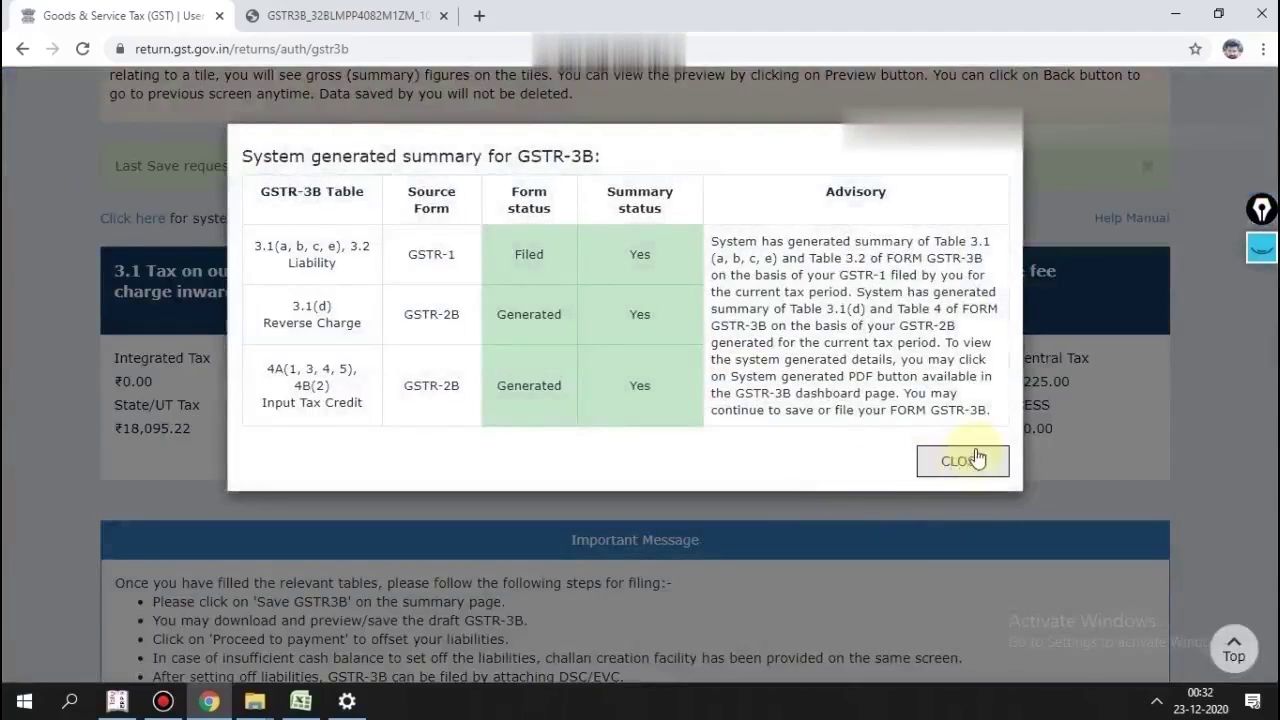
Step: Dismiss the system generated summary for GSTR-3B and proceed to the payment of tax page
click(957, 462)
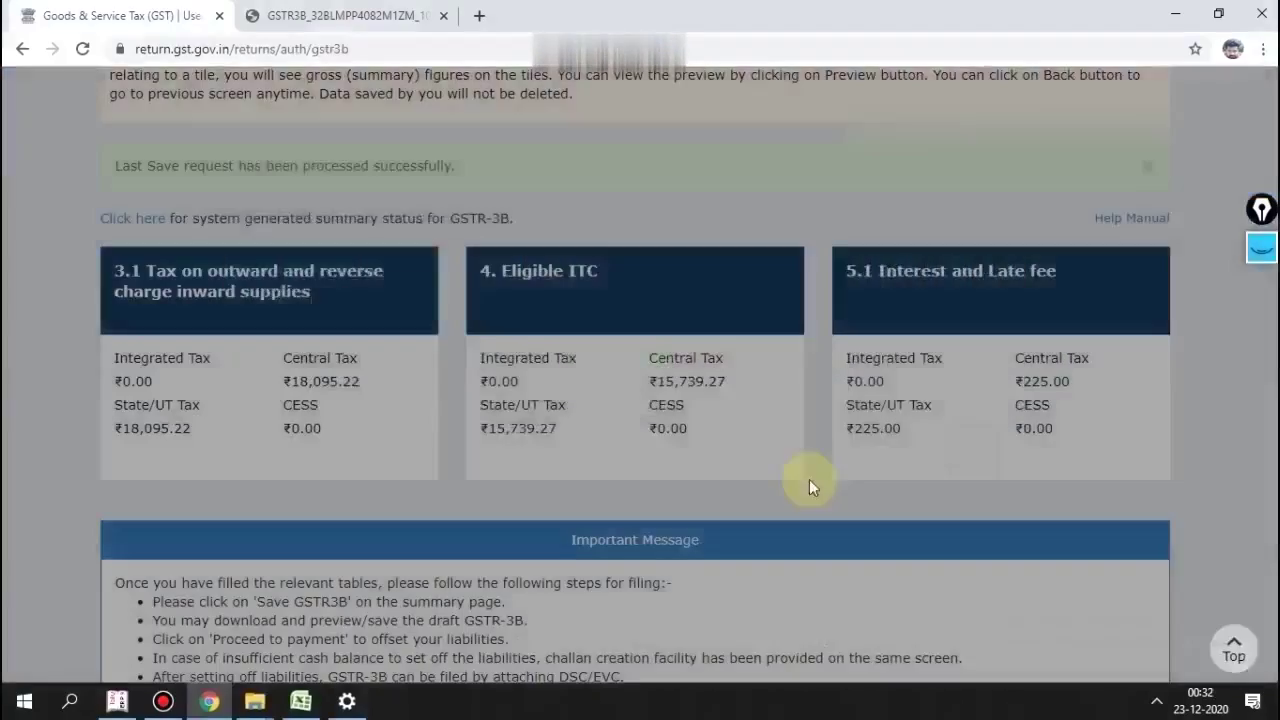
scroll(805, 487, down, 3)
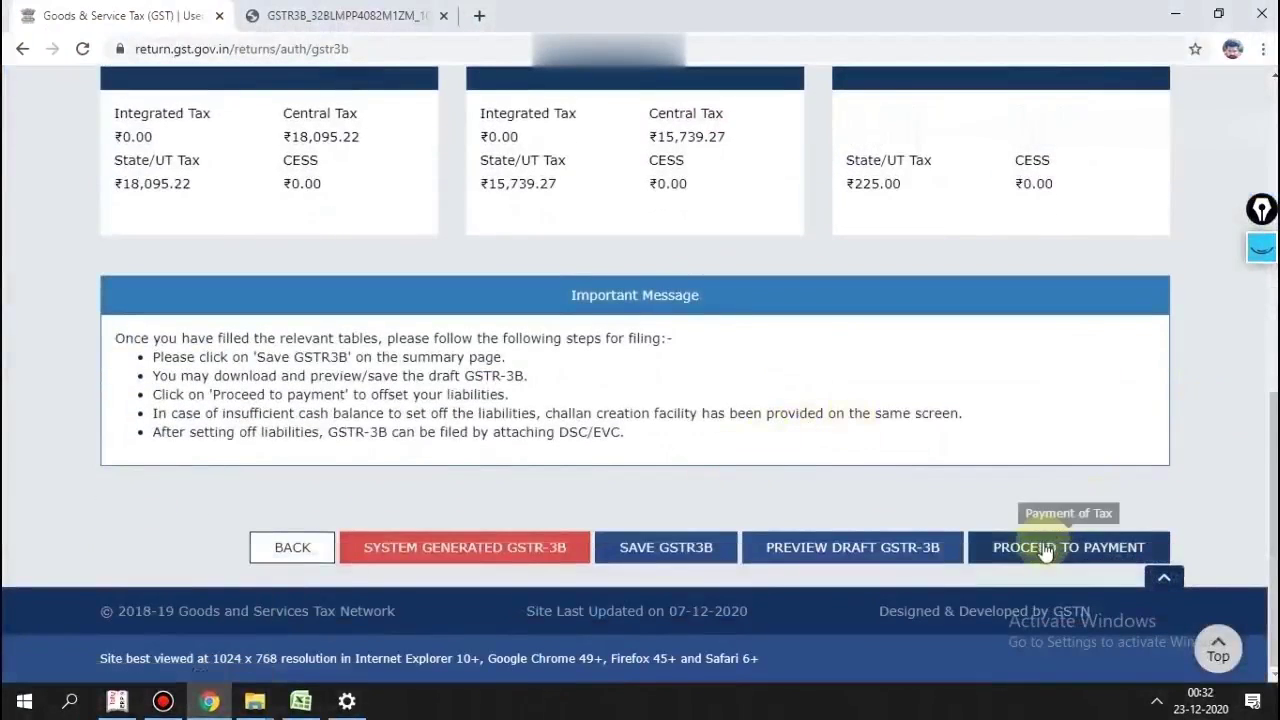
click(1045, 549)
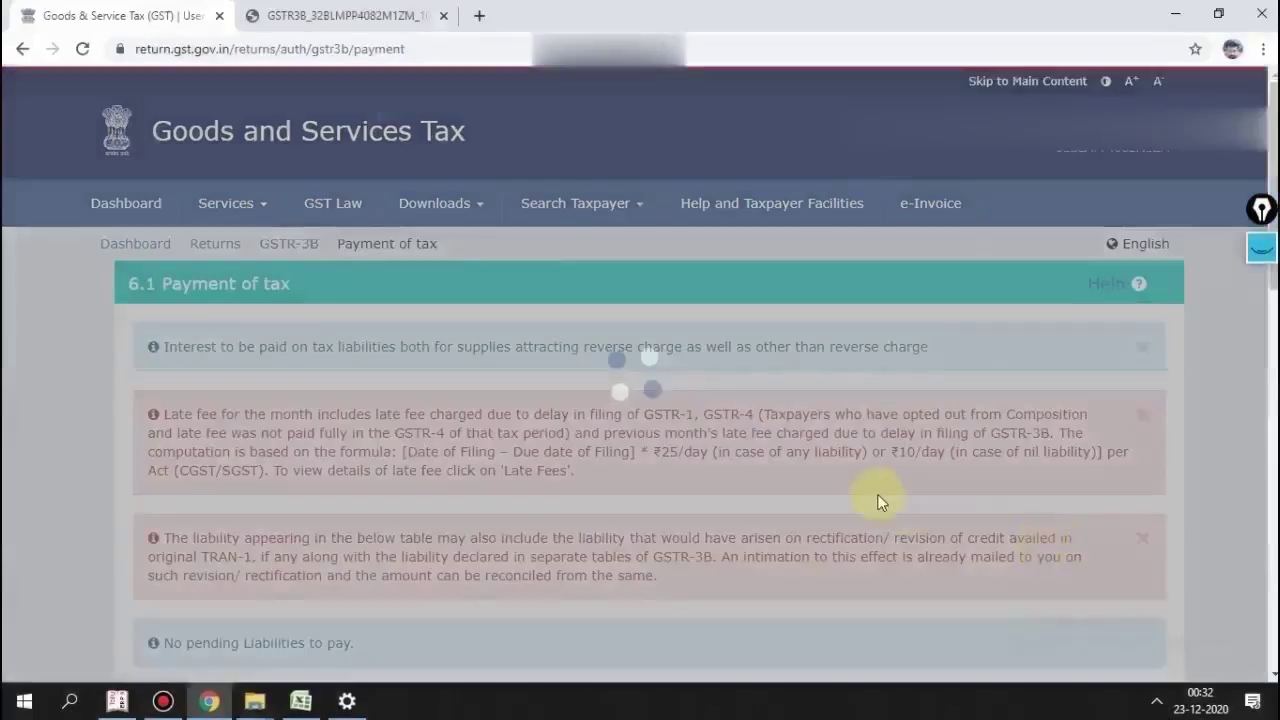
Step: Offset the liabilities by posting the credit to the ledger with the suggested utilization, and accept the irreversible-entry warning
scroll(838, 480, down, 10)
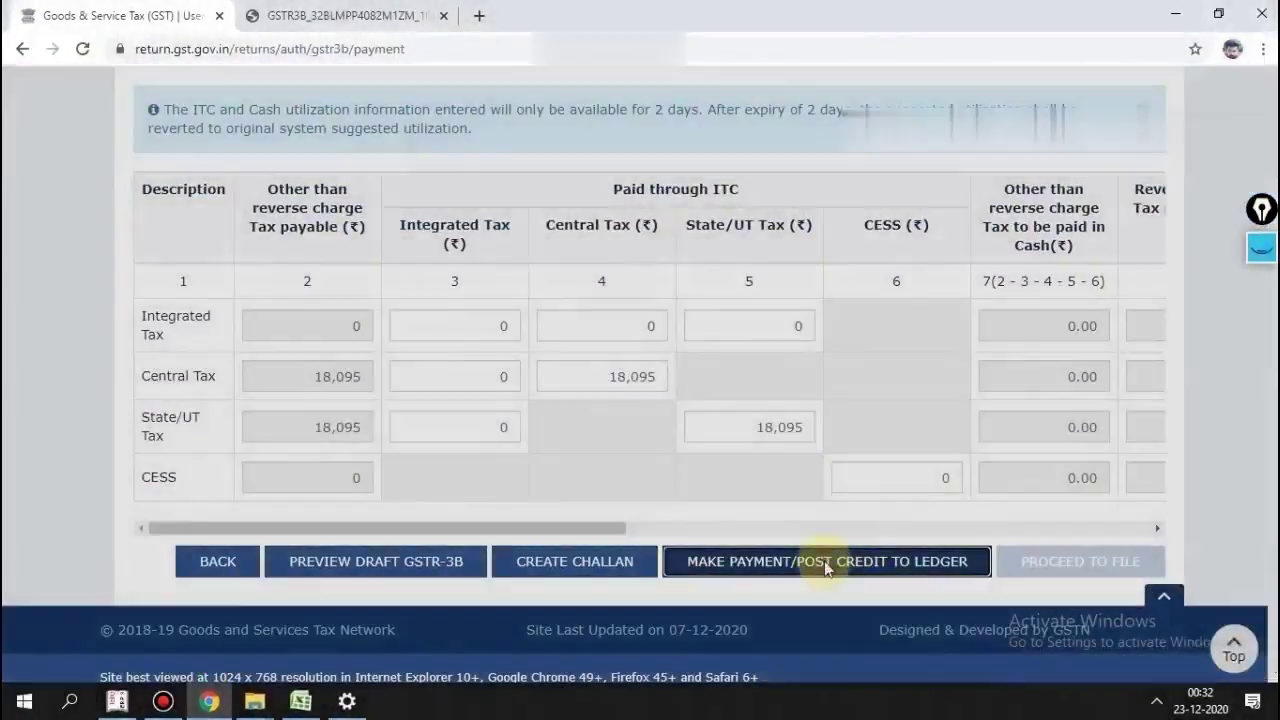
click(822, 561)
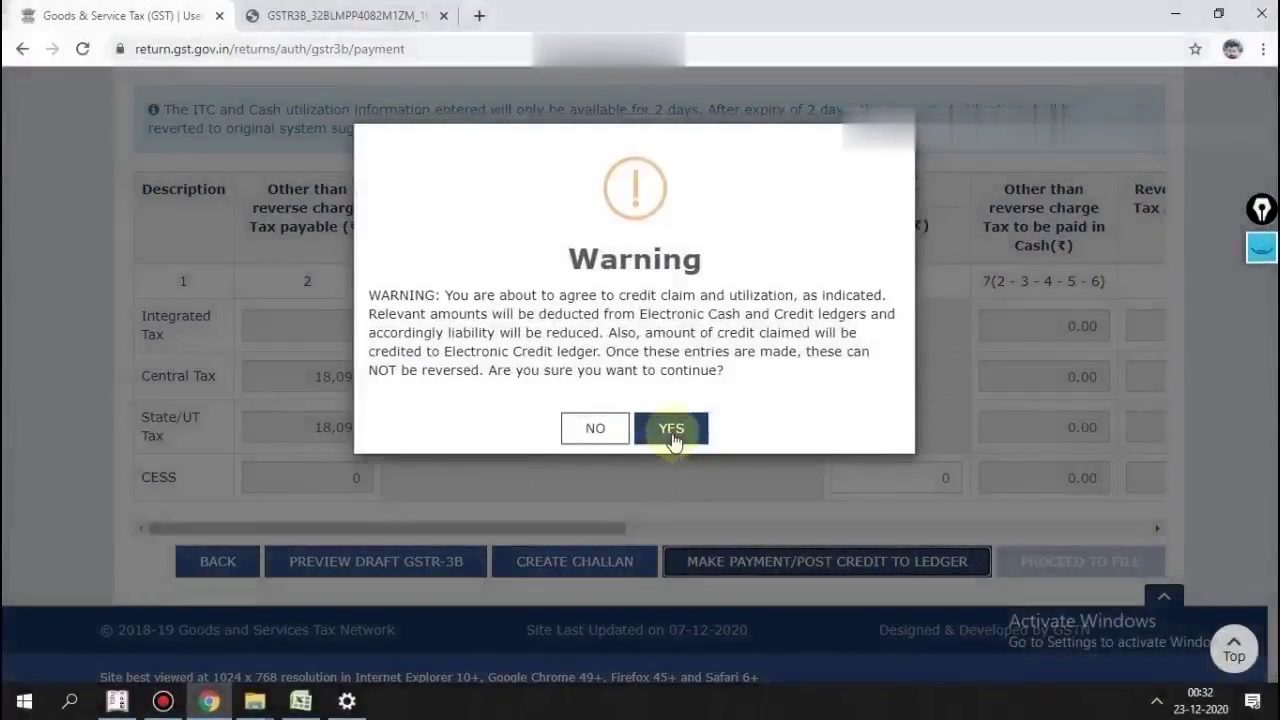
click(671, 430)
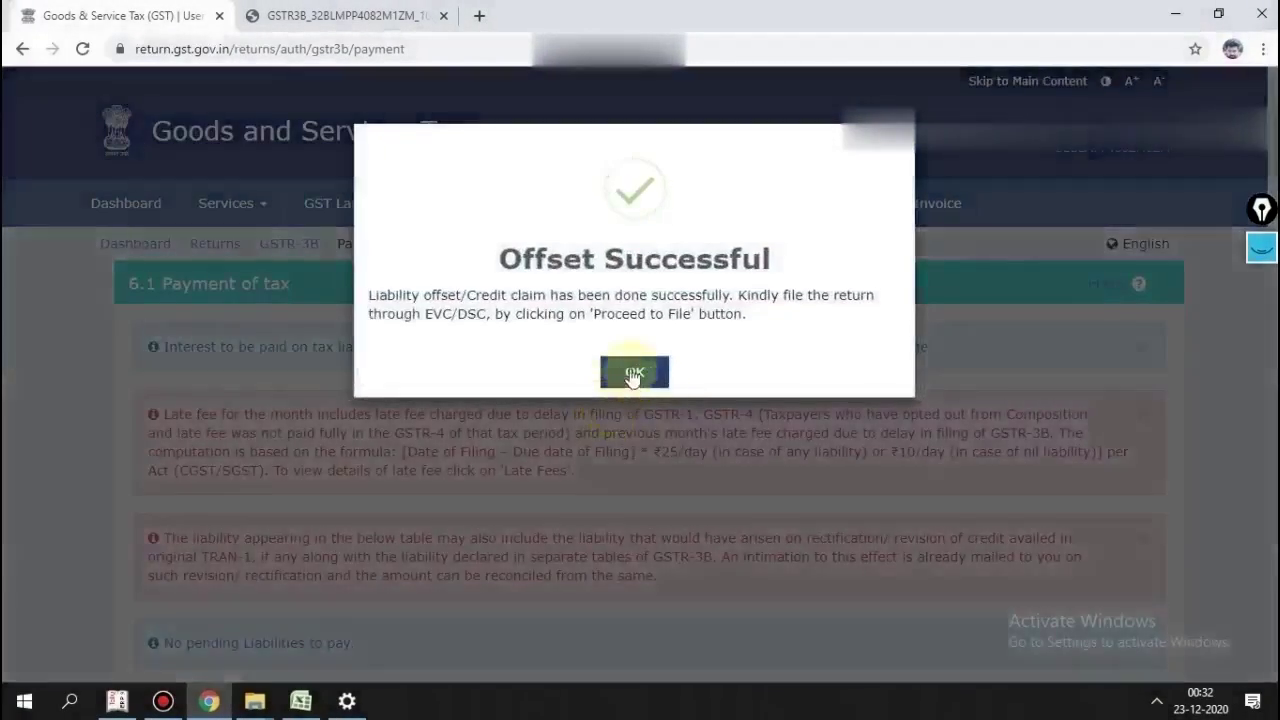
click(633, 373)
Step: Proceed to filing, affirm the declaration that the information is true, and select the listed authorised signatory
scroll(777, 448, down, 8)
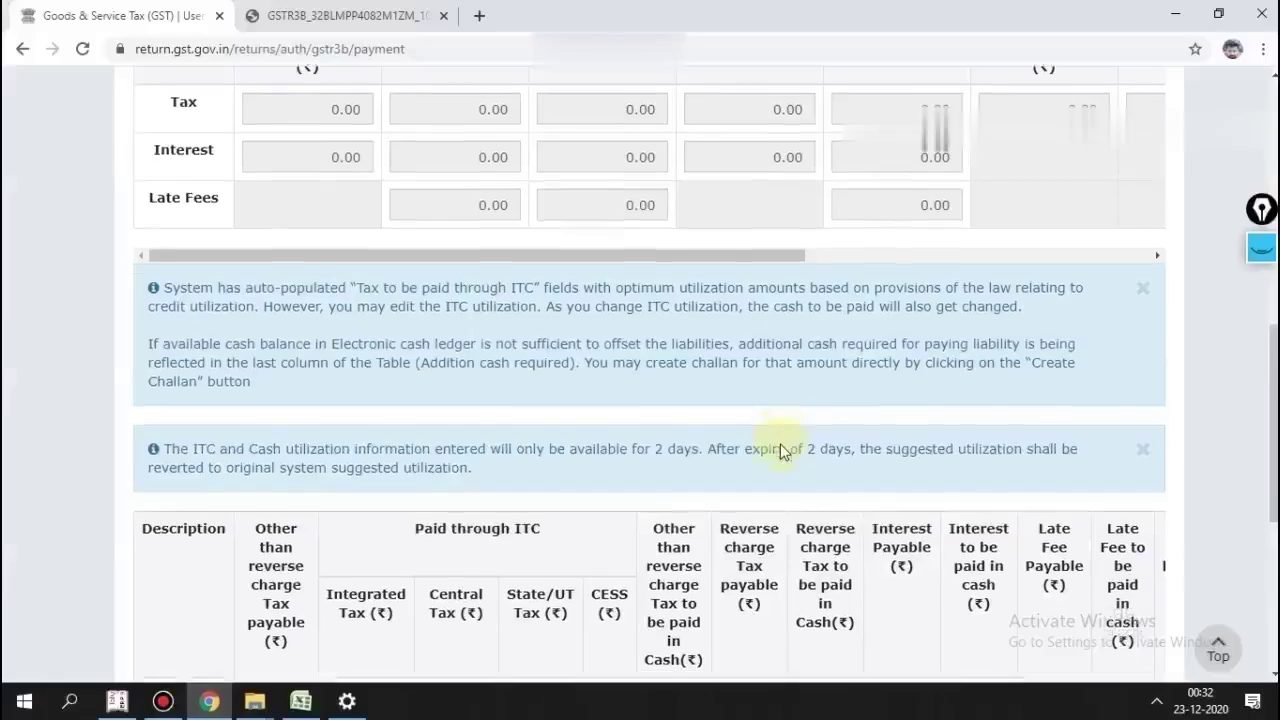
scroll(780, 452, down, 5)
click(1073, 545)
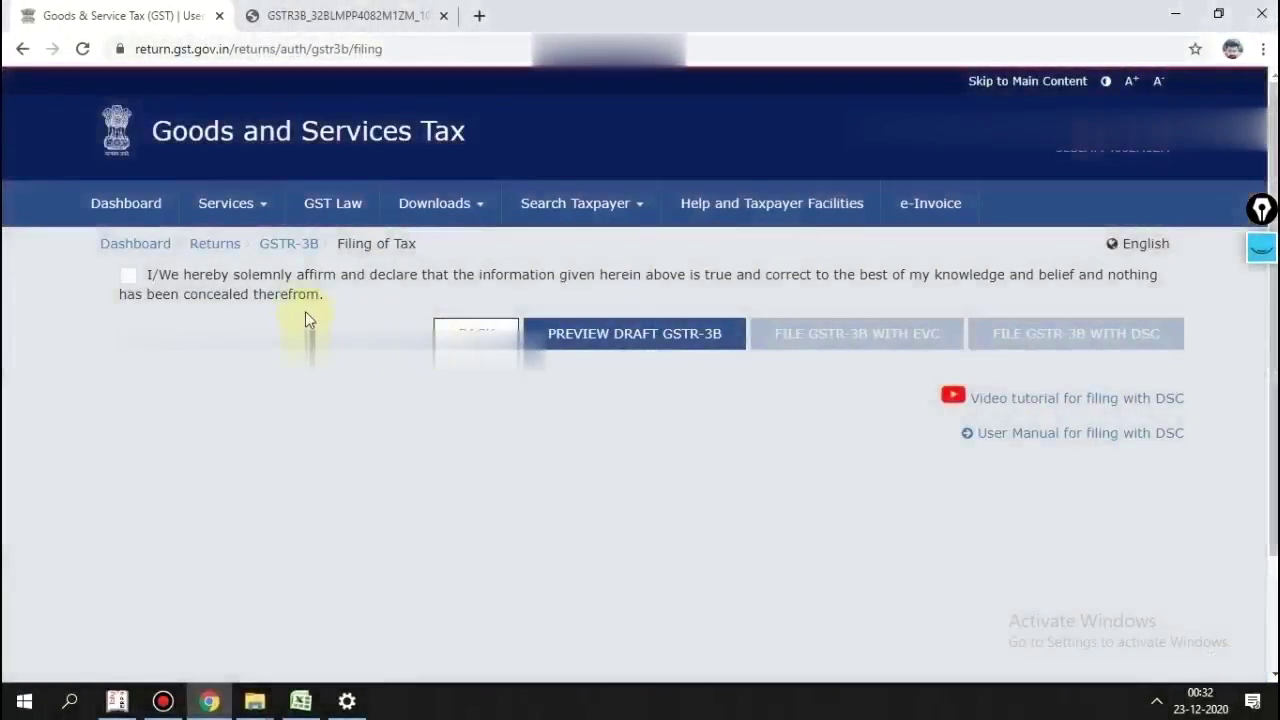
click(128, 276)
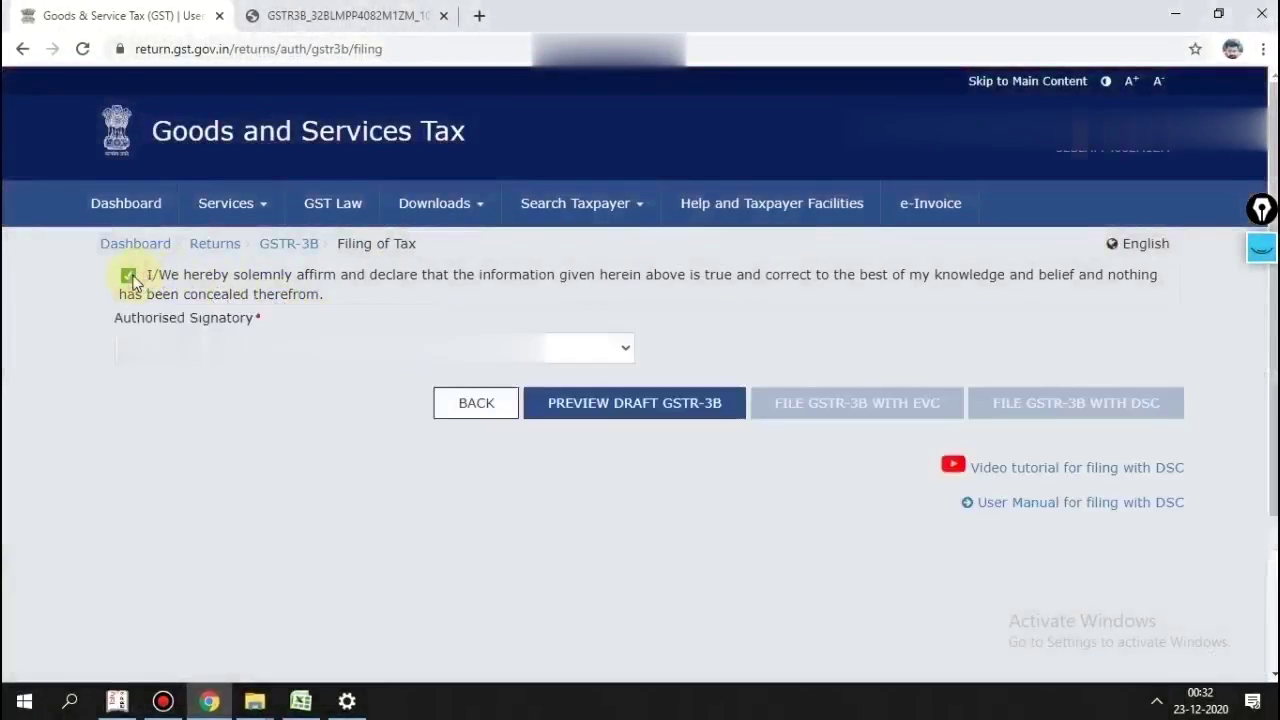
click(571, 351)
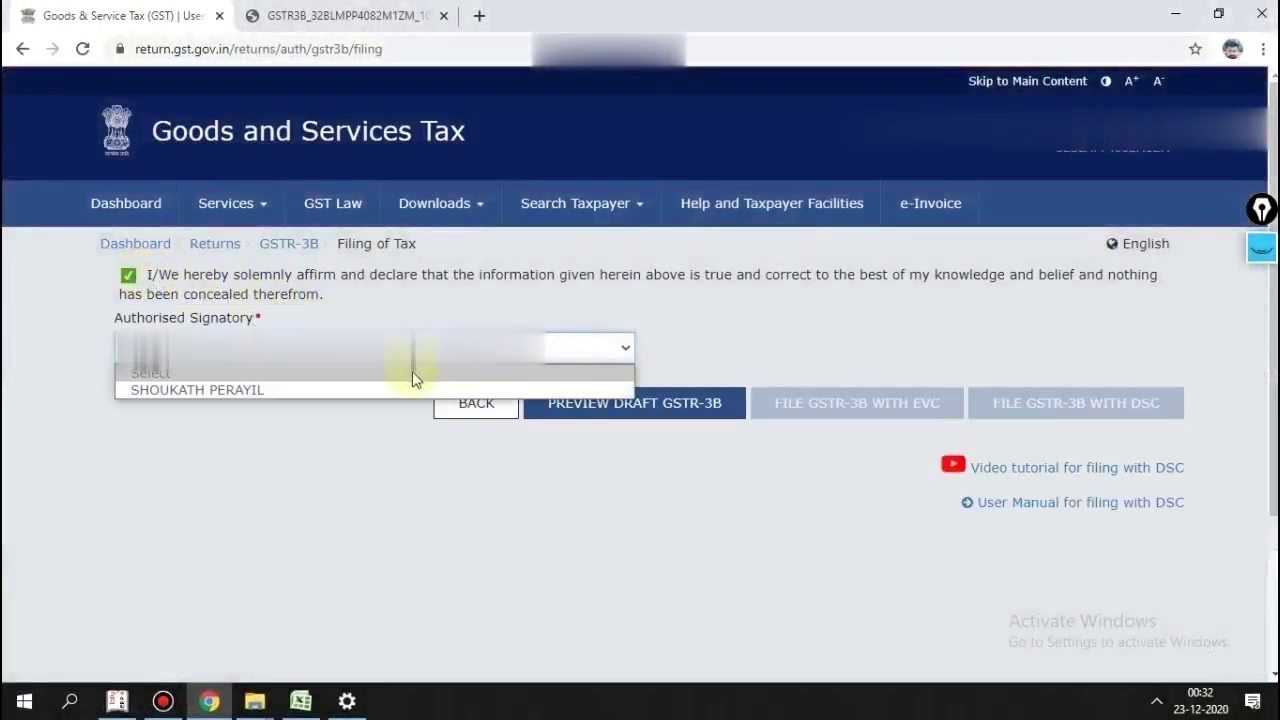
click(395, 390)
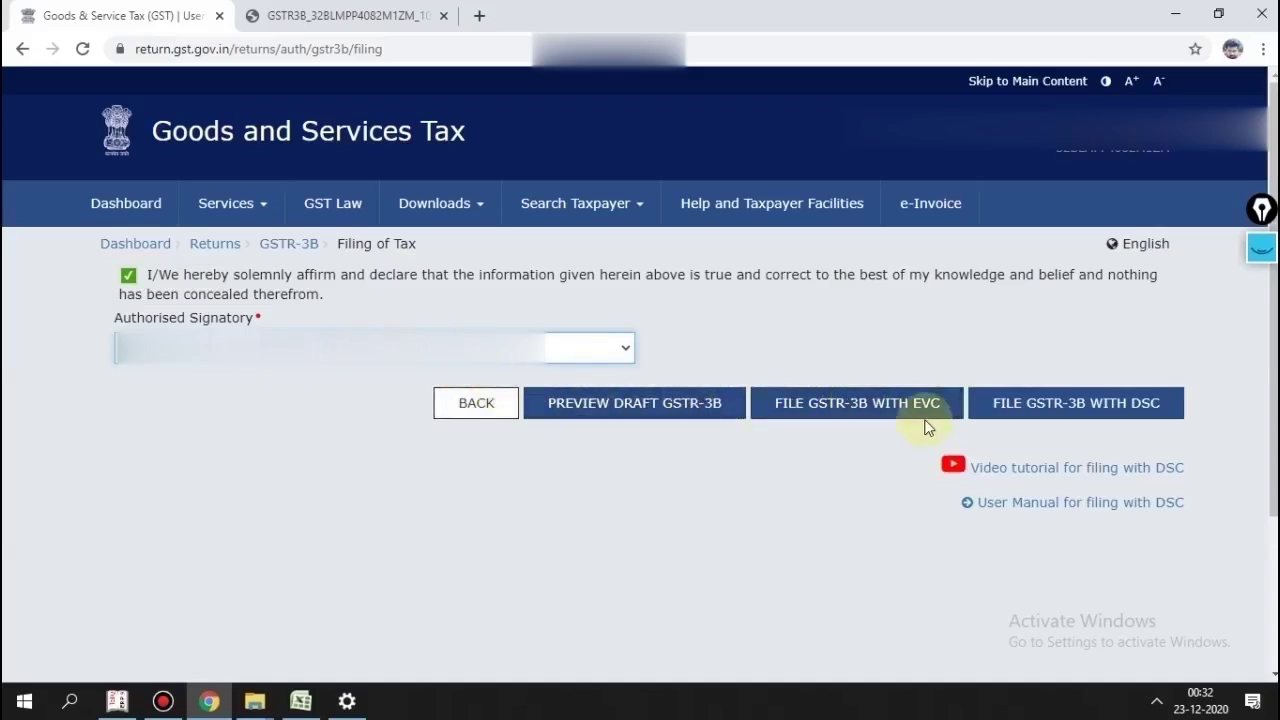
Step: File GSTR-3B with EVC, proceed past the late fee notice, and verify the one-time password
click(886, 403)
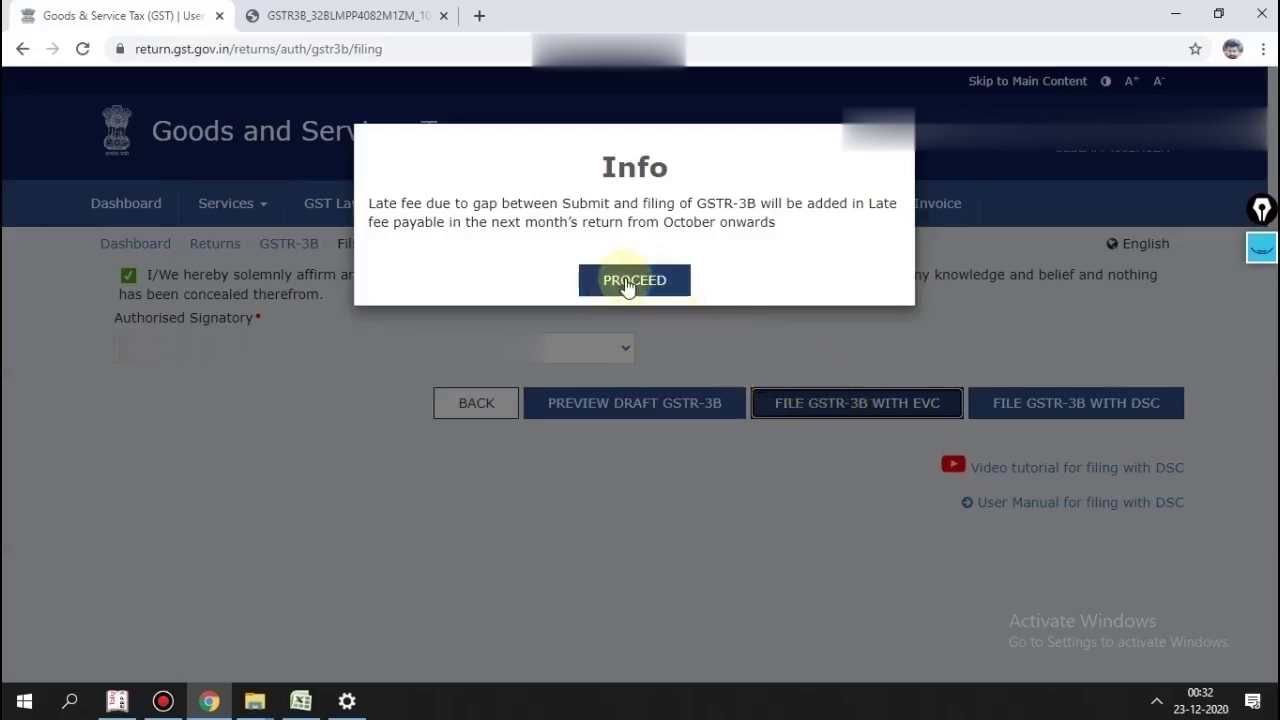
click(628, 285)
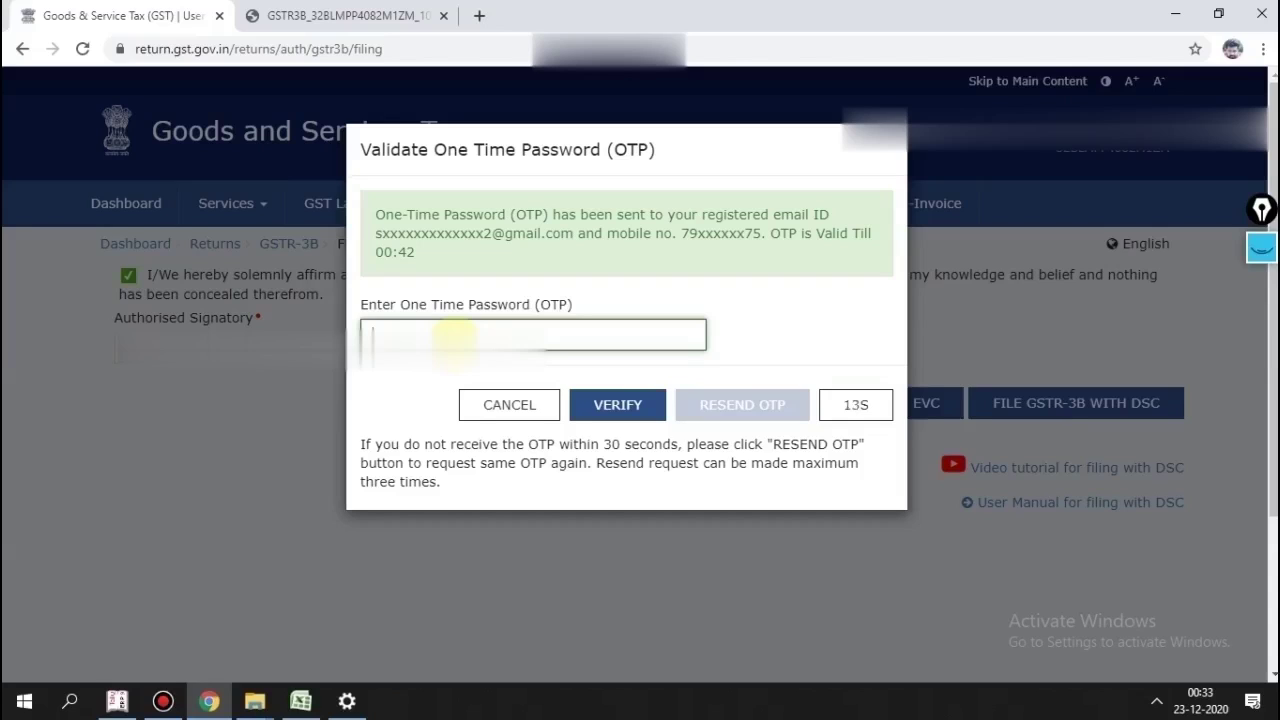
key(Caps_Lock)
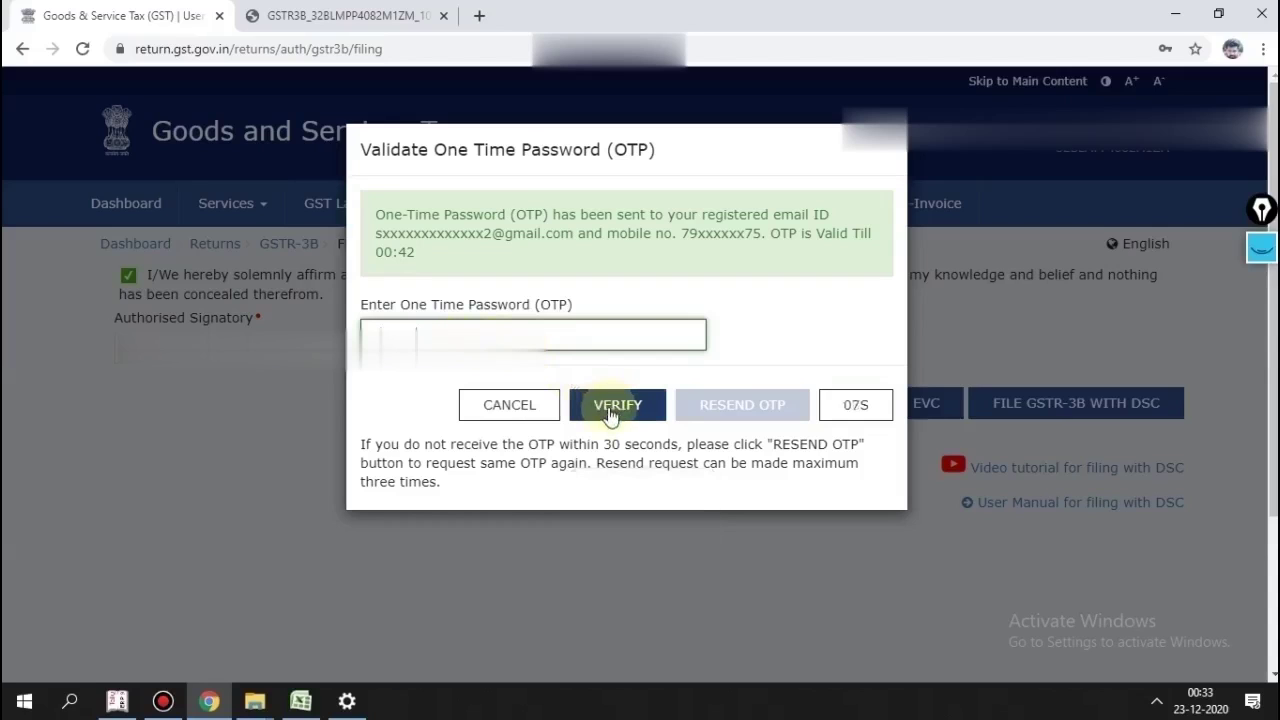
click(612, 410)
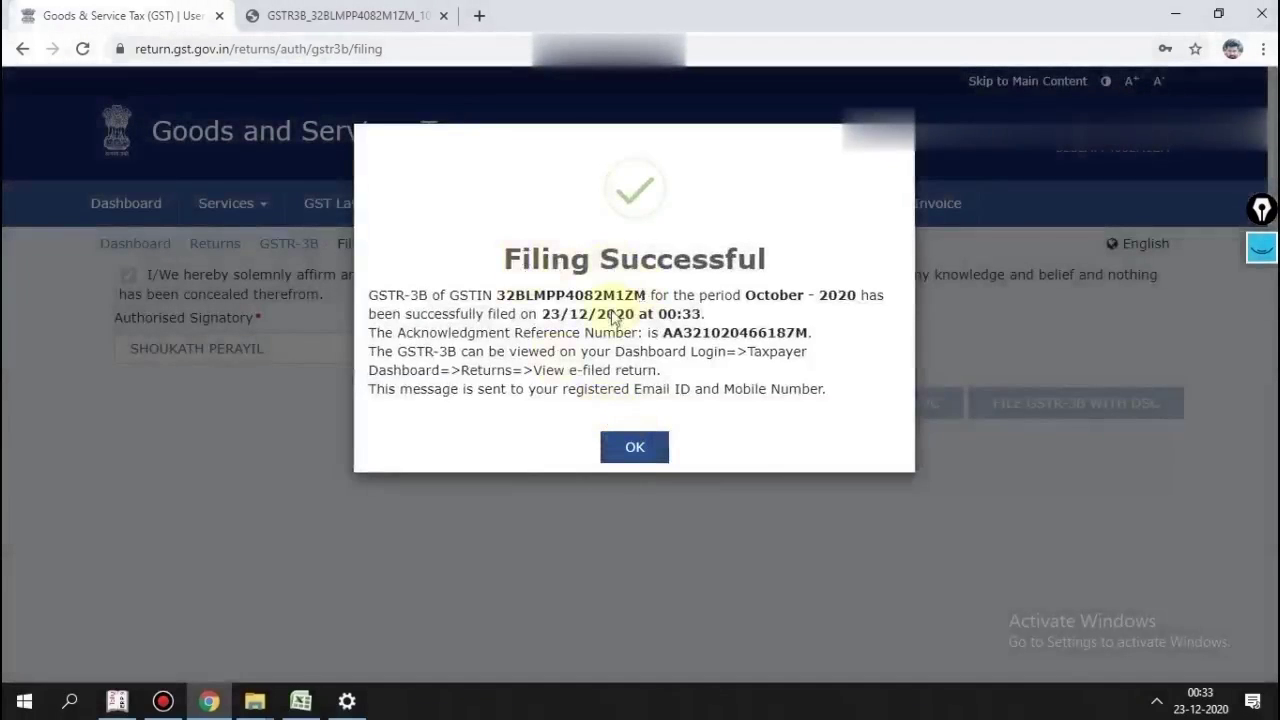
click(634, 447)
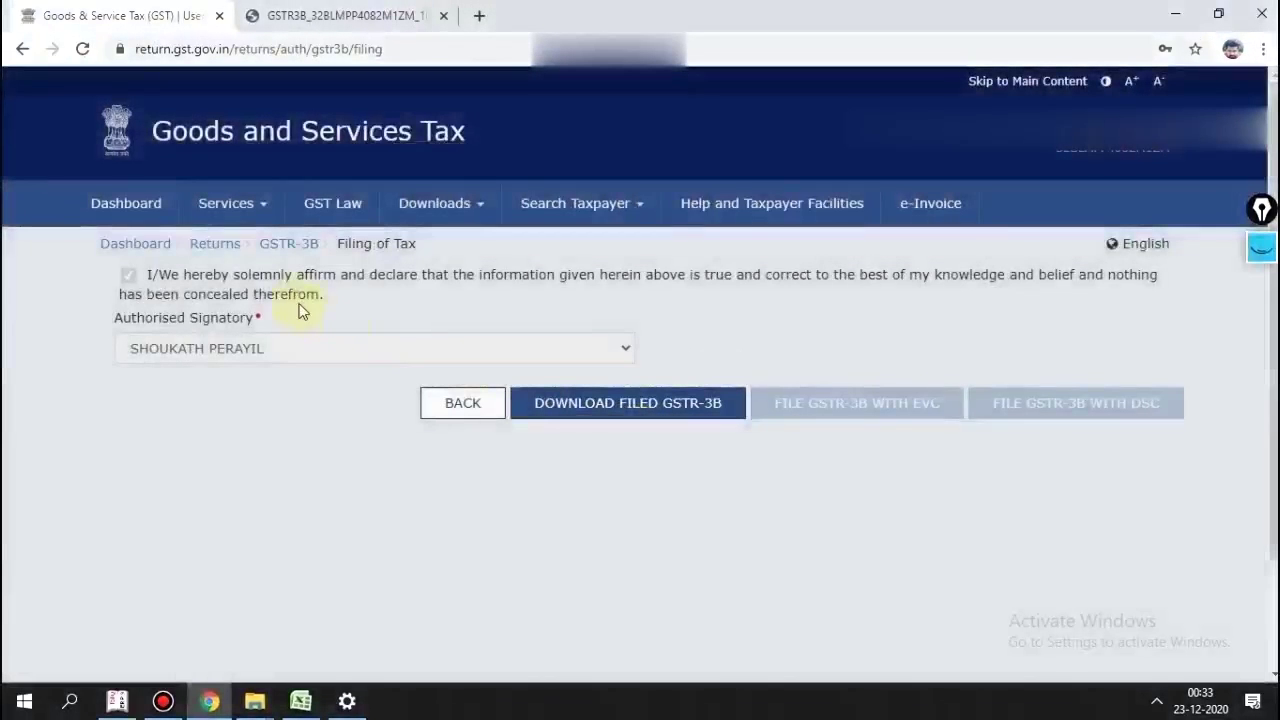
Step: Return to the dashboard, search the 2020-21 returns for October, and check the GSTR-3B filing status
click(146, 212)
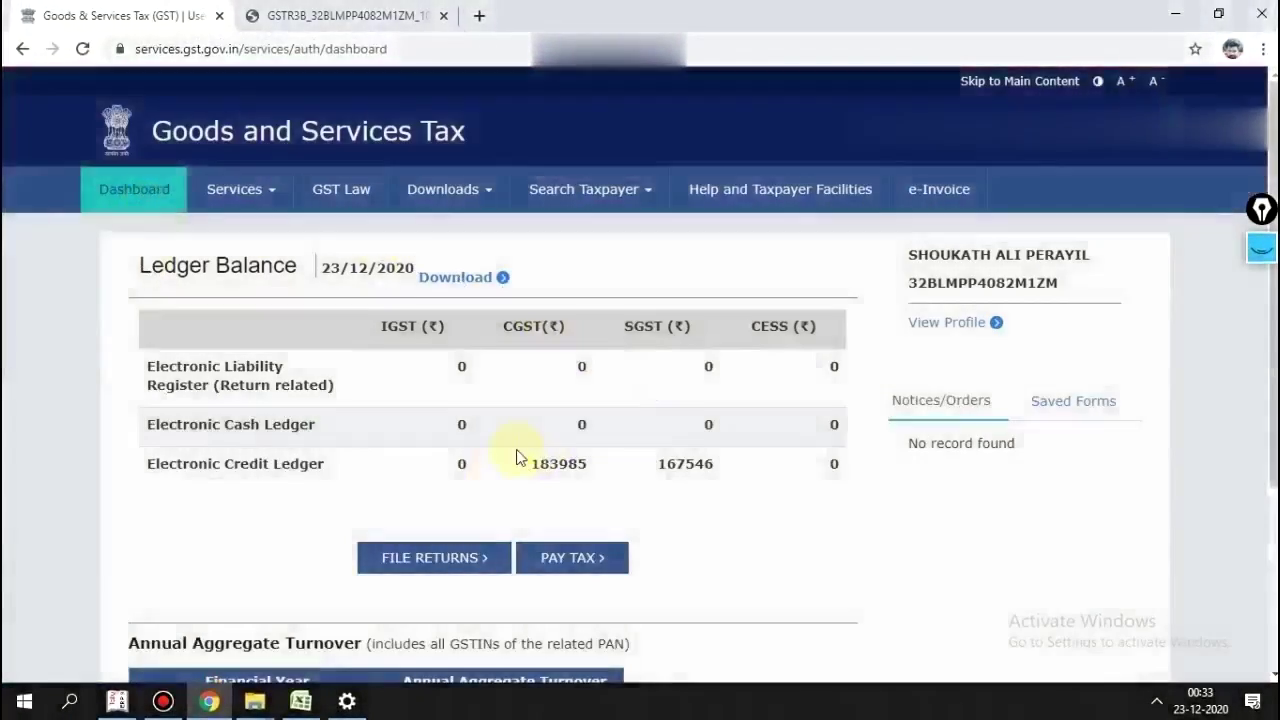
scroll(502, 470, down, 1)
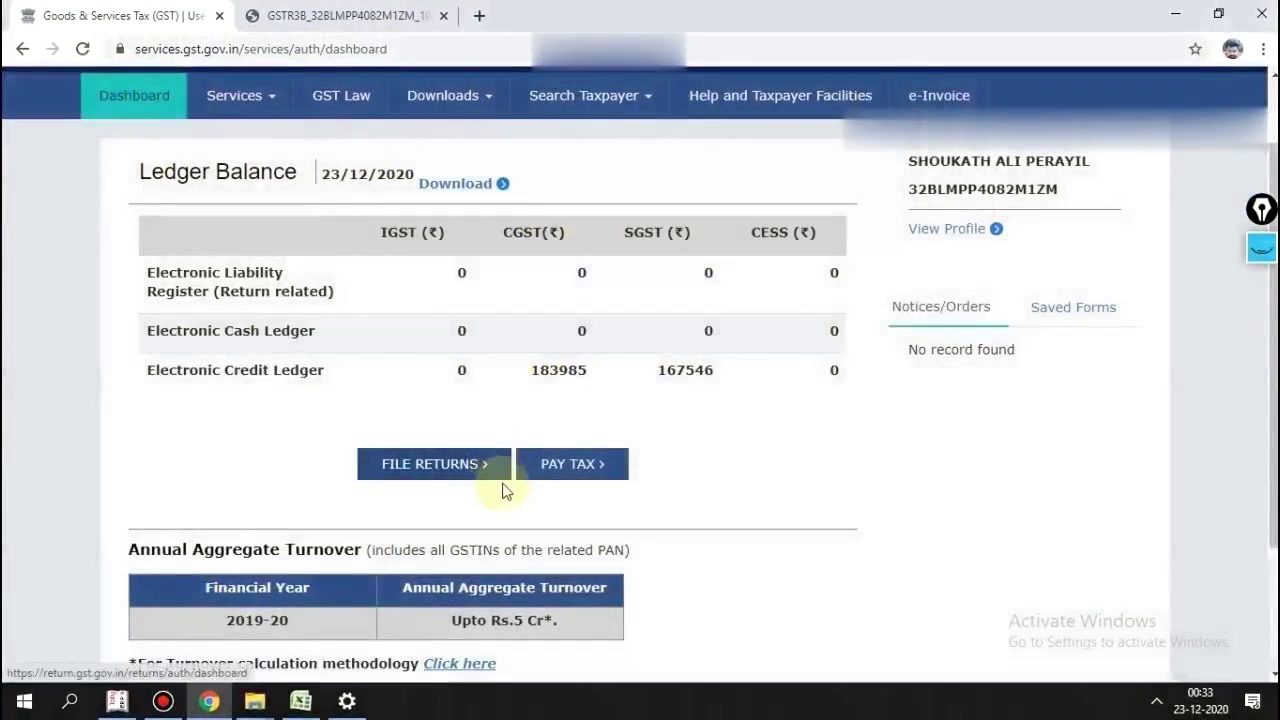
click(475, 472)
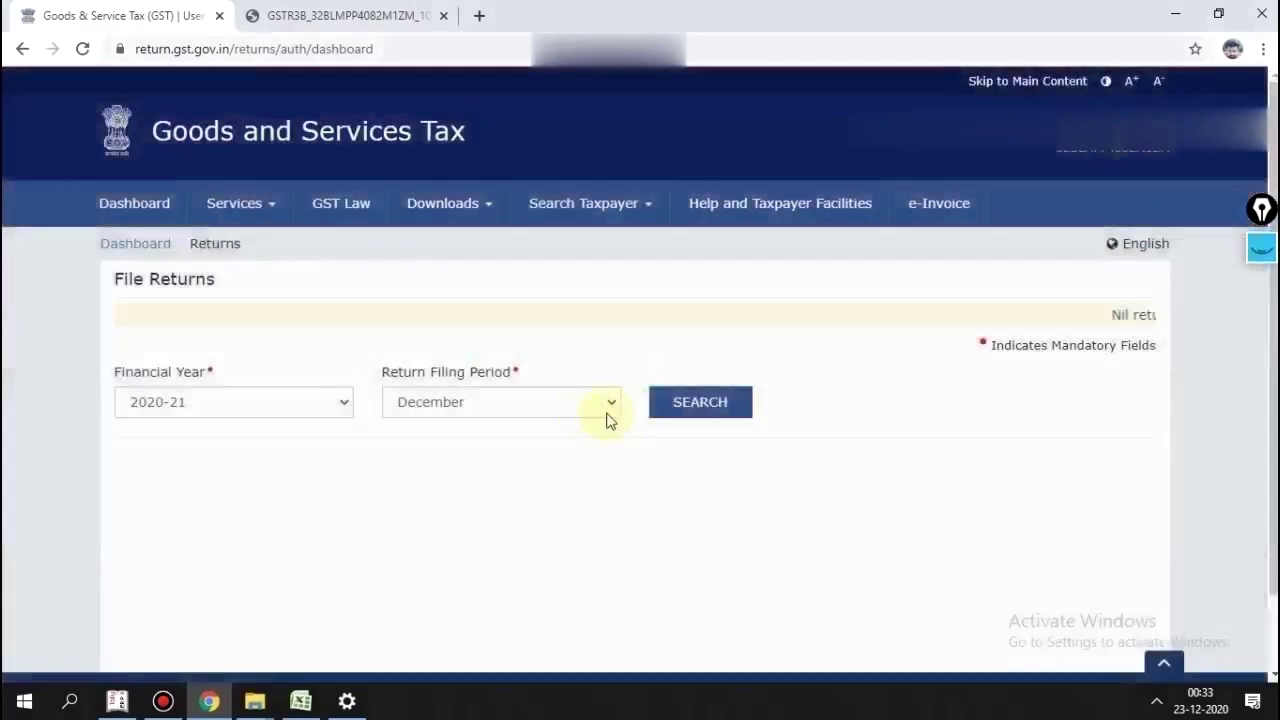
click(607, 401)
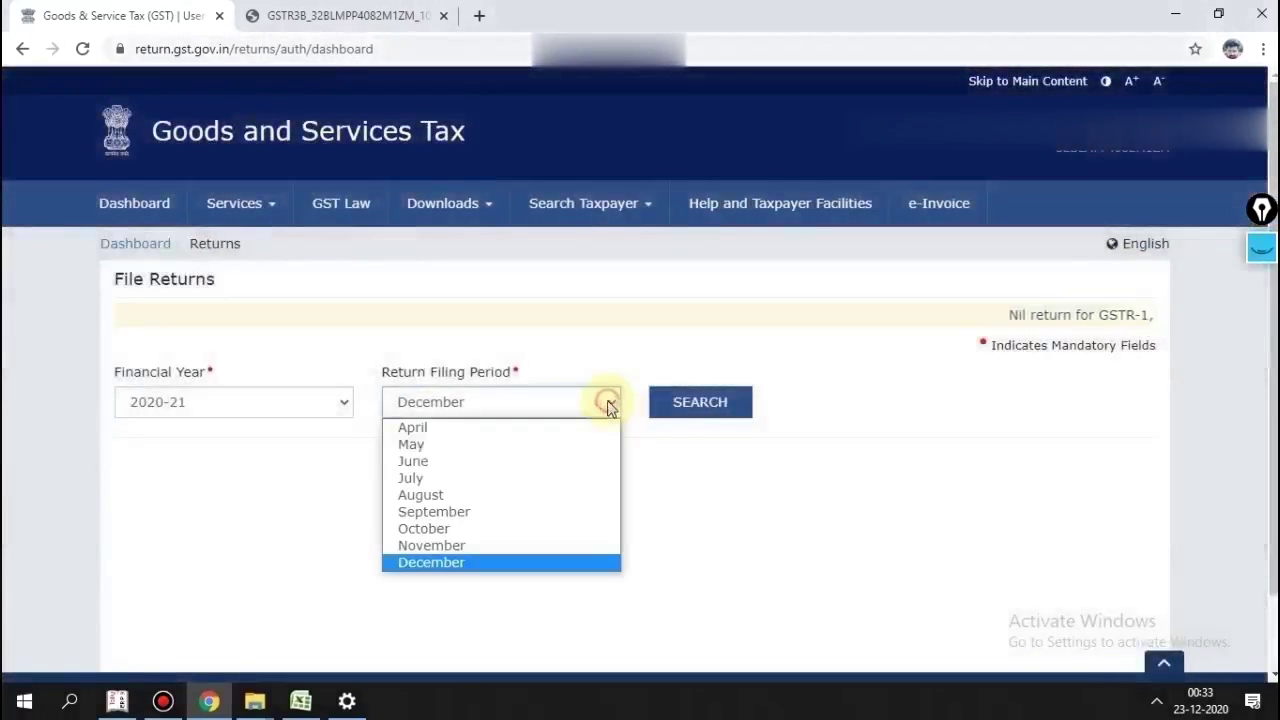
click(491, 528)
click(703, 412)
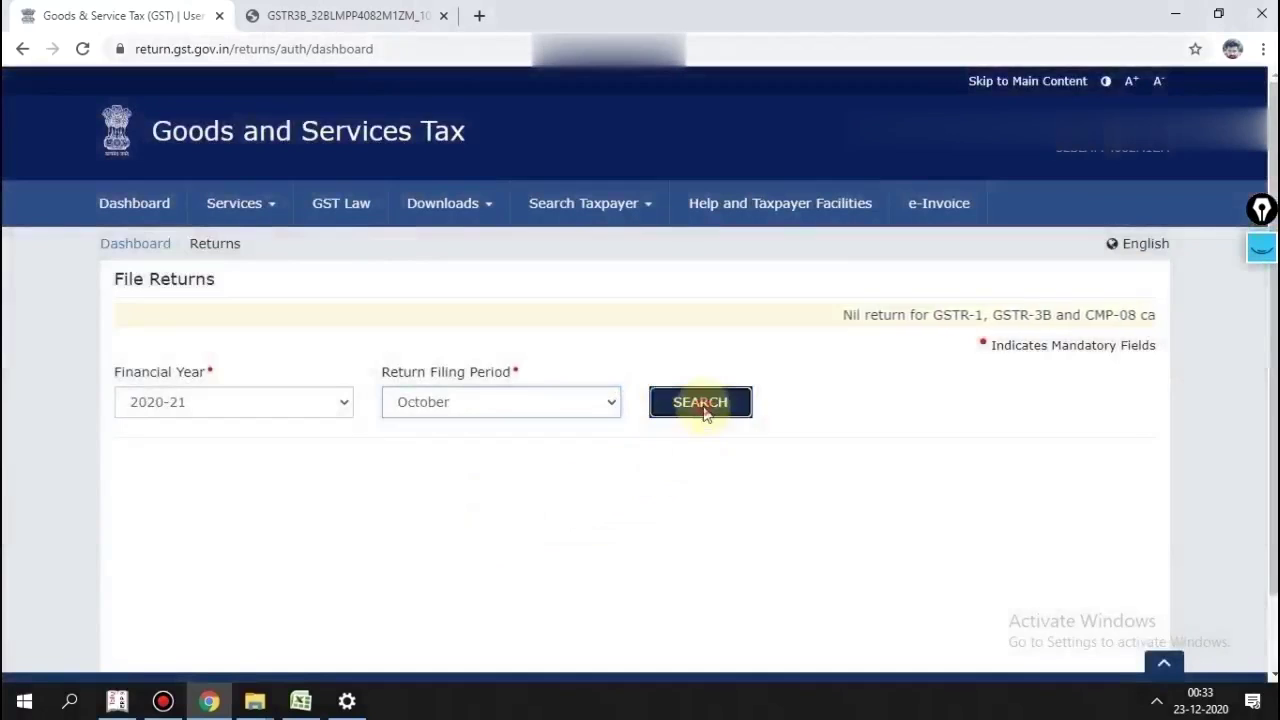
scroll(703, 412, down, 3)
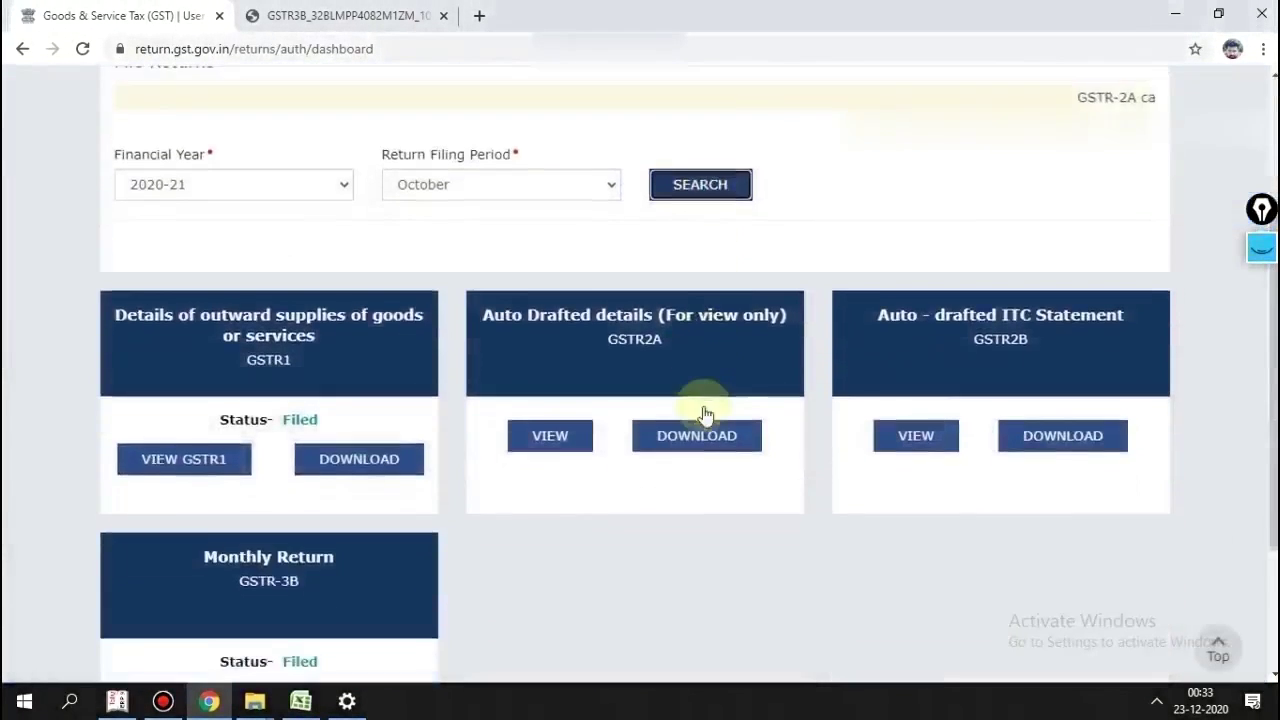
scroll(703, 412, down, 2)
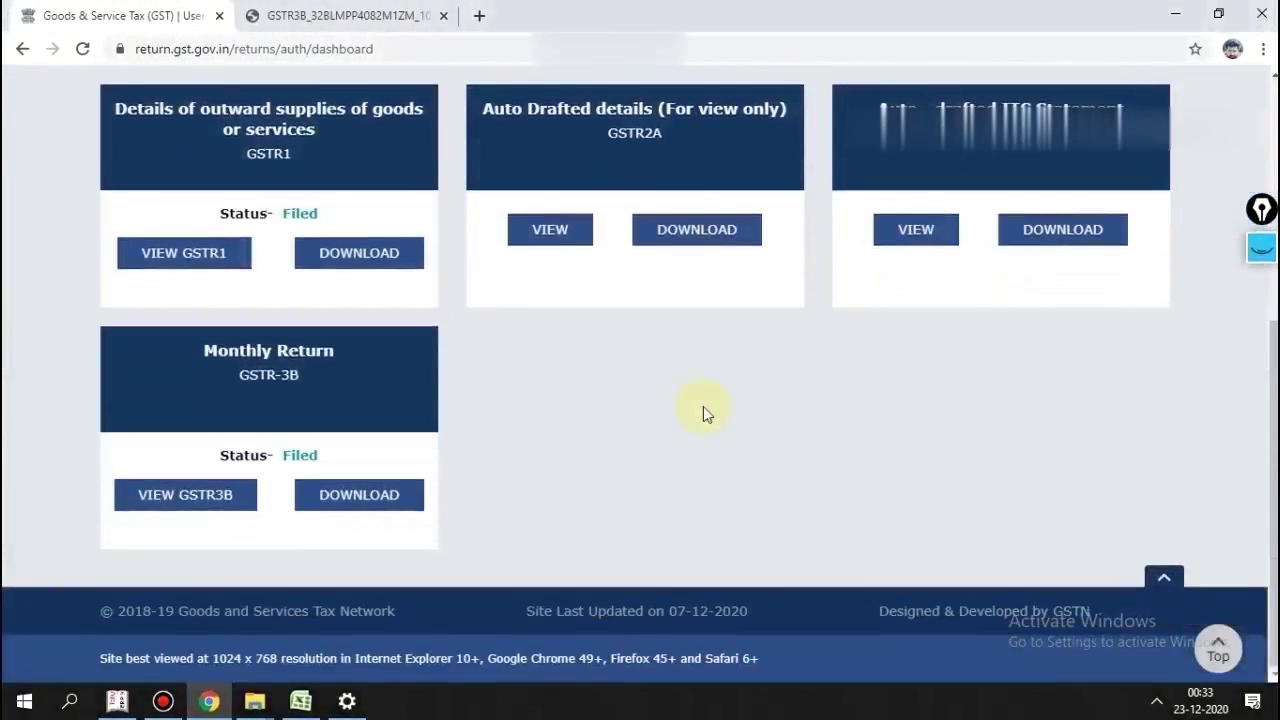
scroll(703, 406, up, 1)
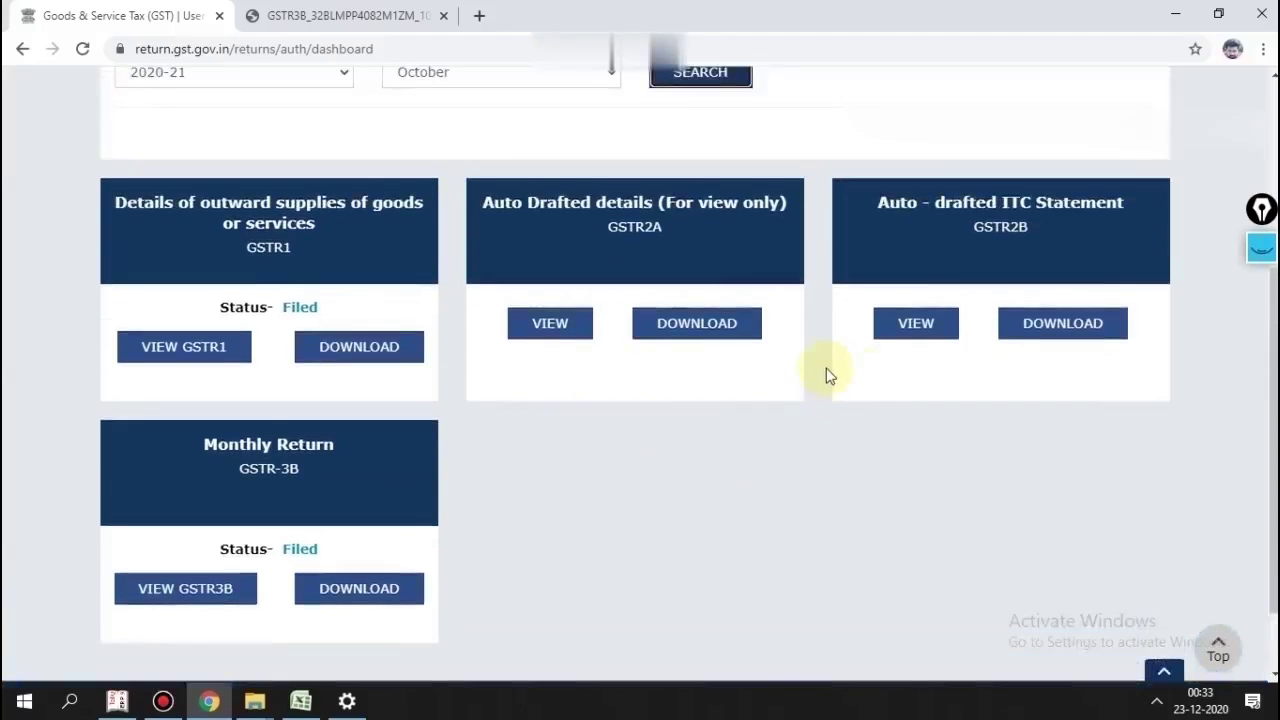
scroll(800, 398, up, 2)
scroll(900, 380, down, 2)
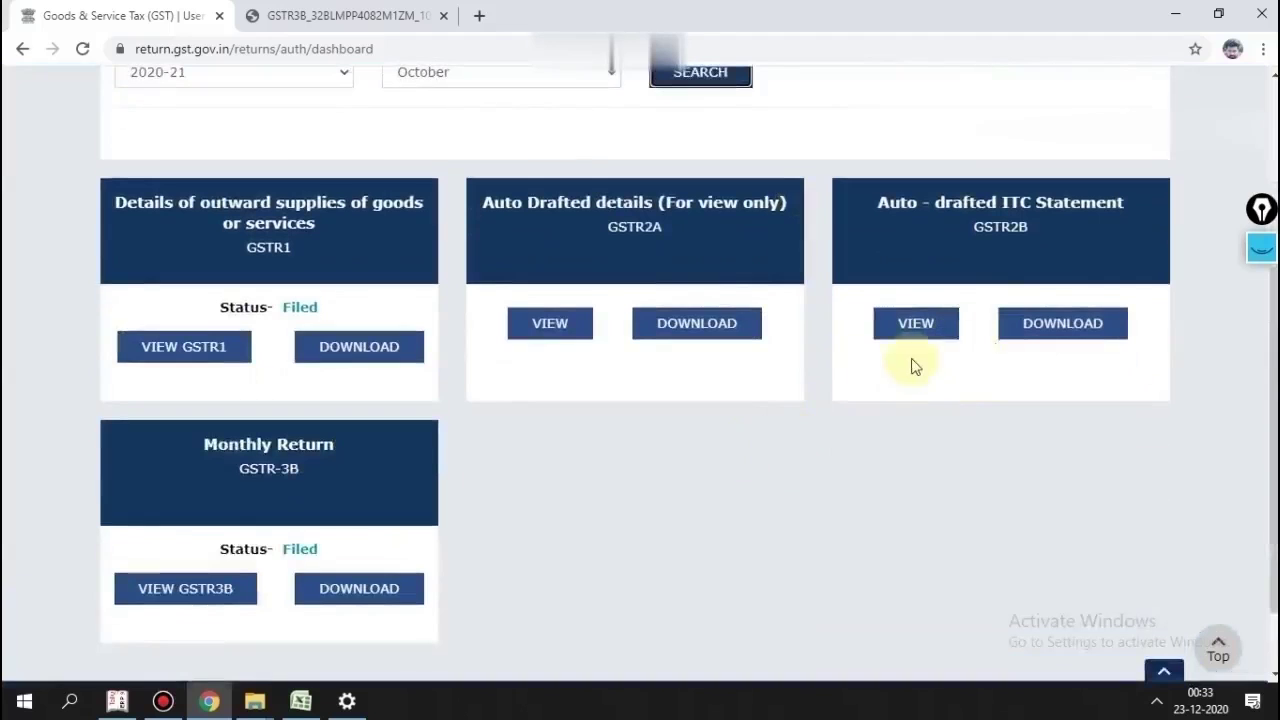
scroll(930, 338, up, 1)
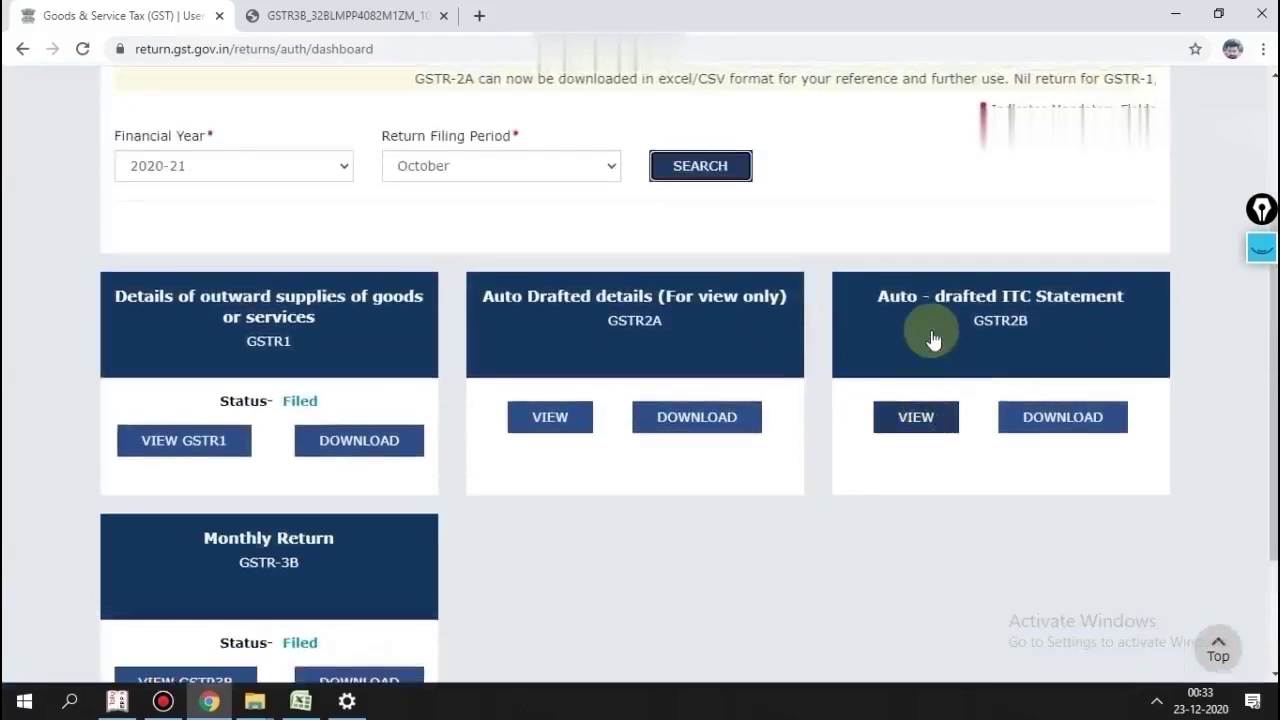
scroll(909, 360, down, 2)
scroll(909, 360, up, 2)
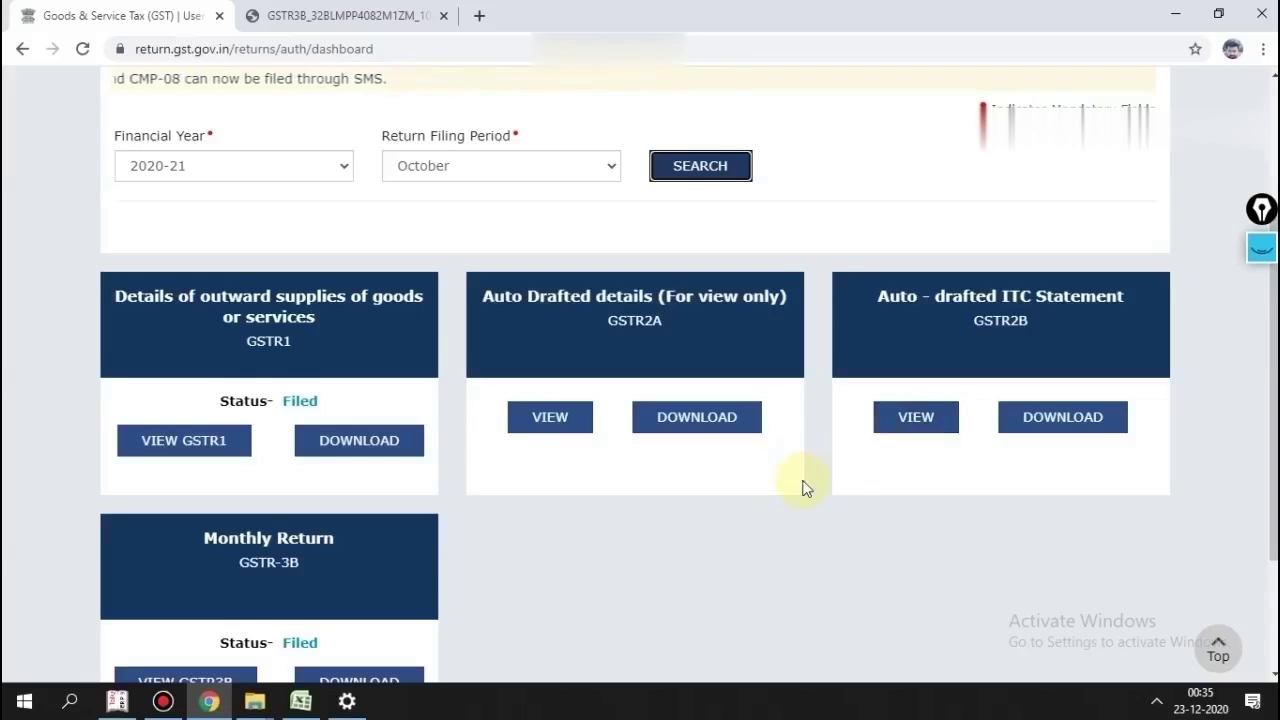
scroll(806, 488, up, 1)
scroll(806, 488, down, 1)
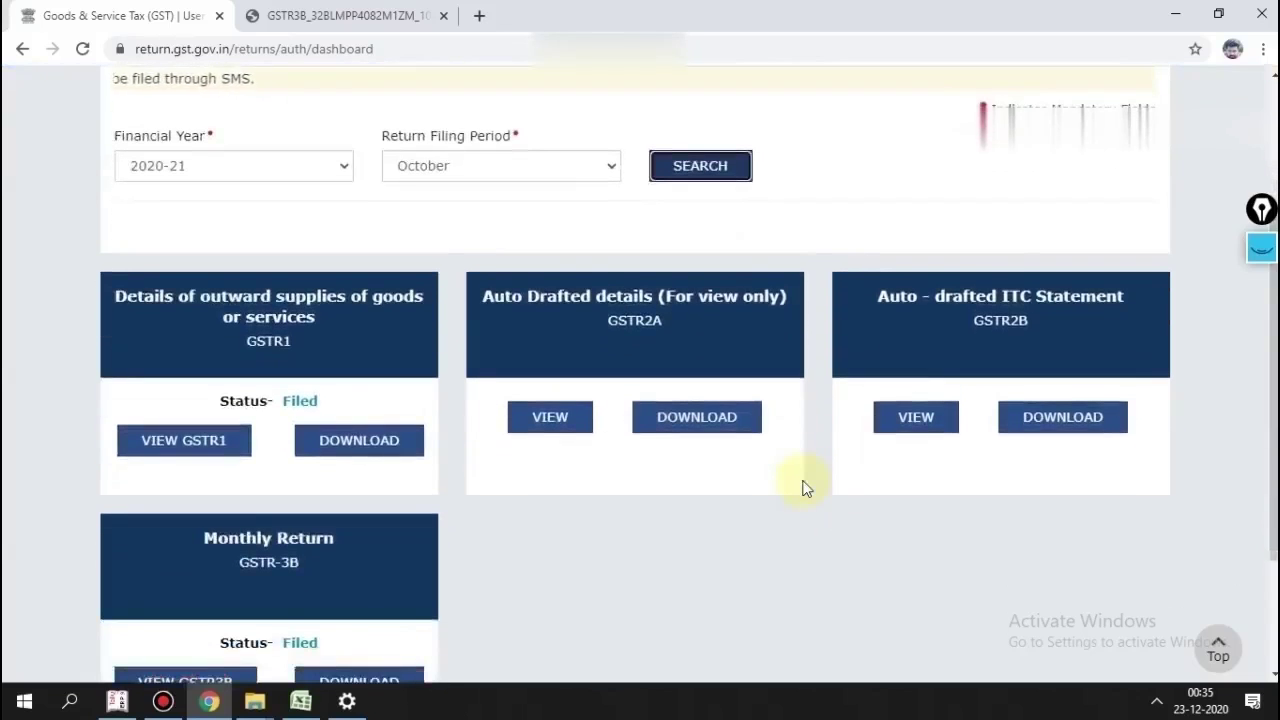
scroll(806, 488, down, 2)
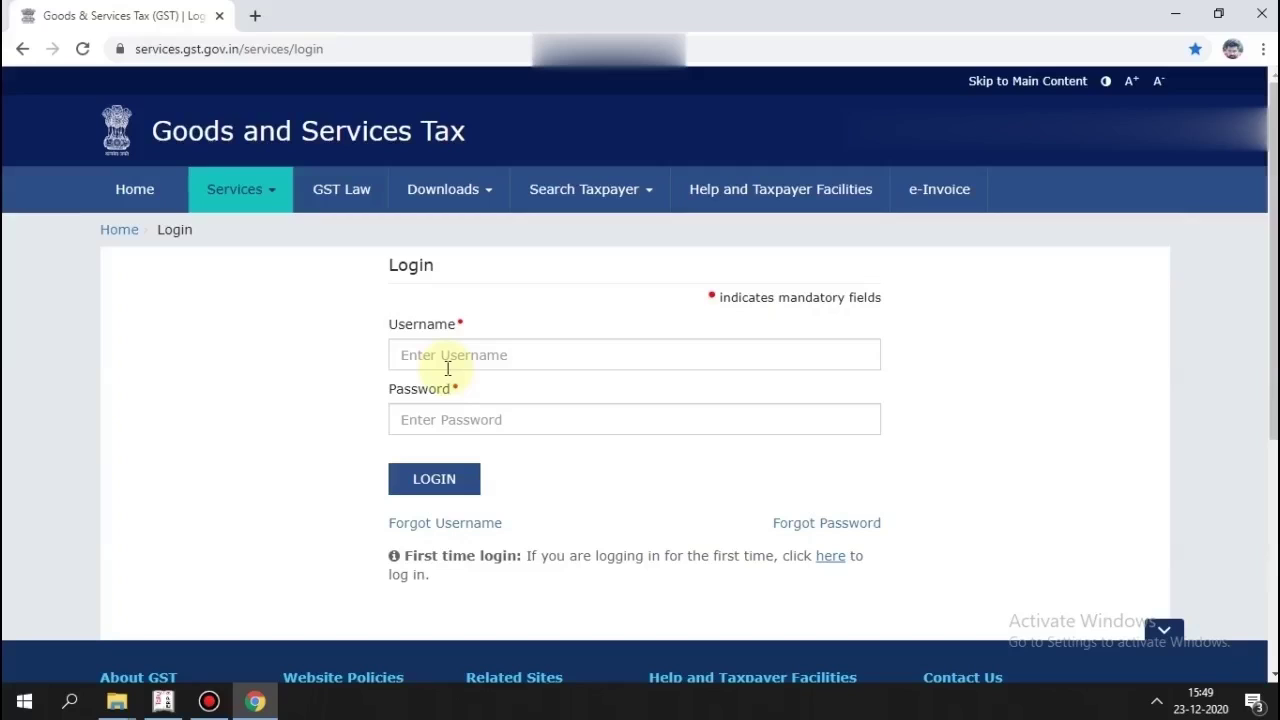